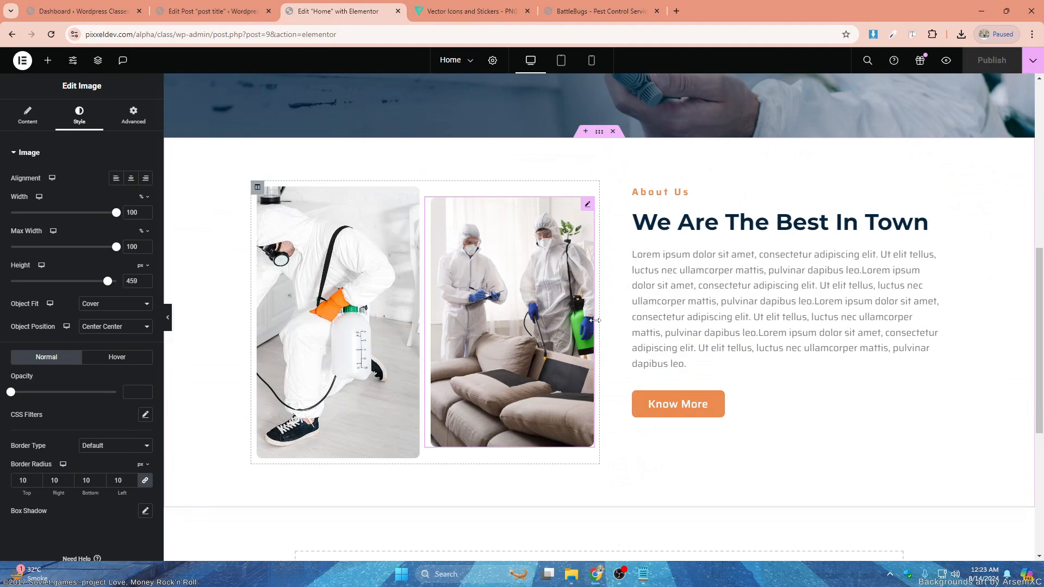
# - Add a single-column section below the About Us section and duplicate its column to get two columns
pyautogui.scroll(5, 596, 321)
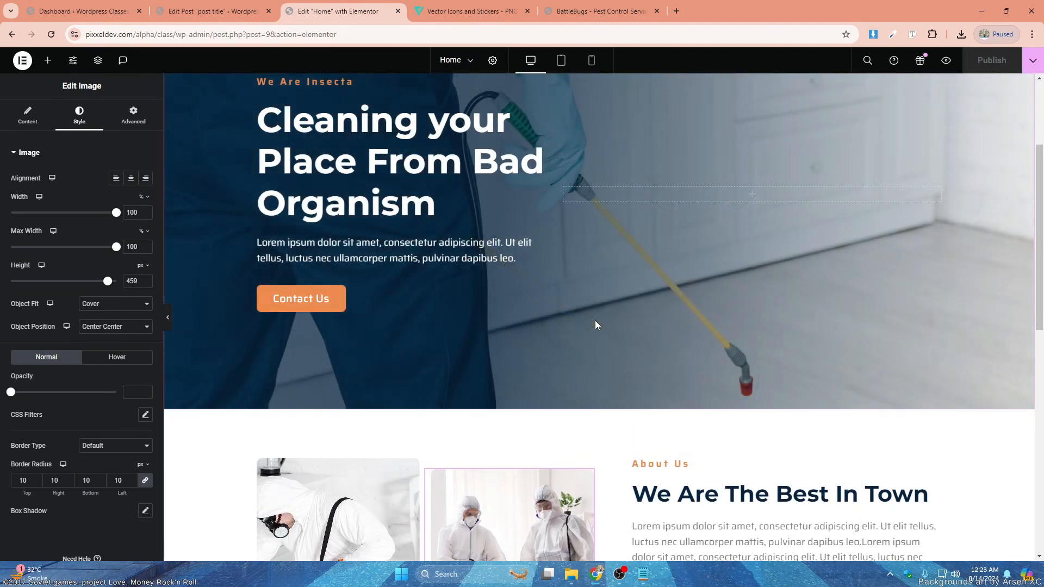
pyautogui.scroll(3, 595, 321)
pyautogui.scroll(-12, 676, 264)
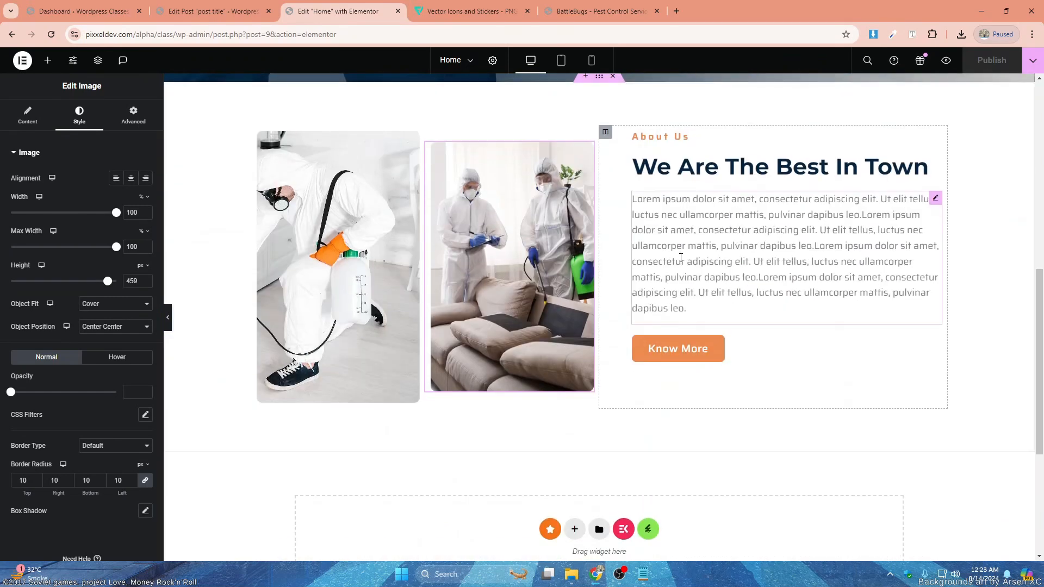
pyautogui.click(574, 312)
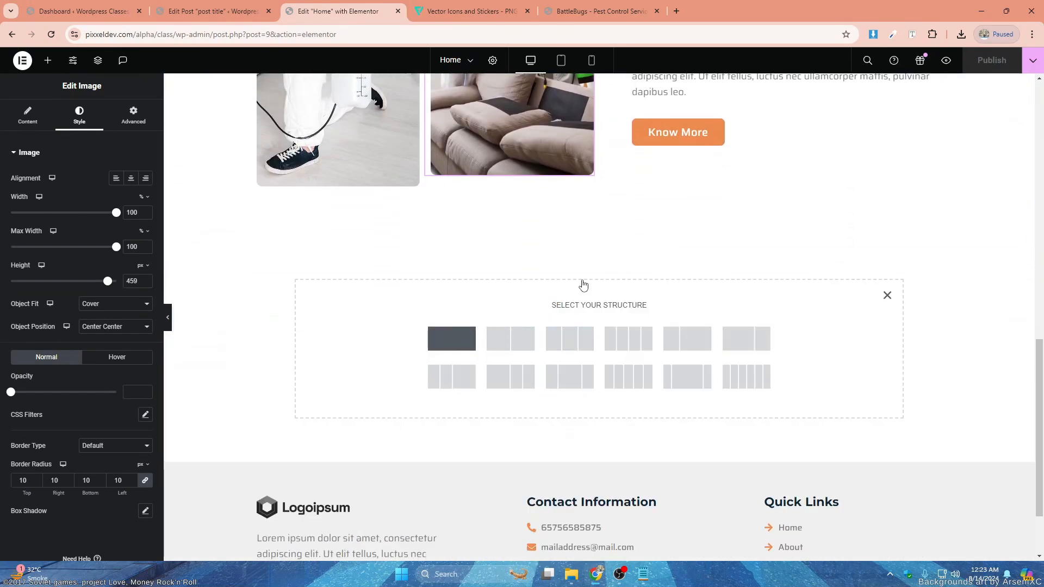
pyautogui.rightClick(256, 243)
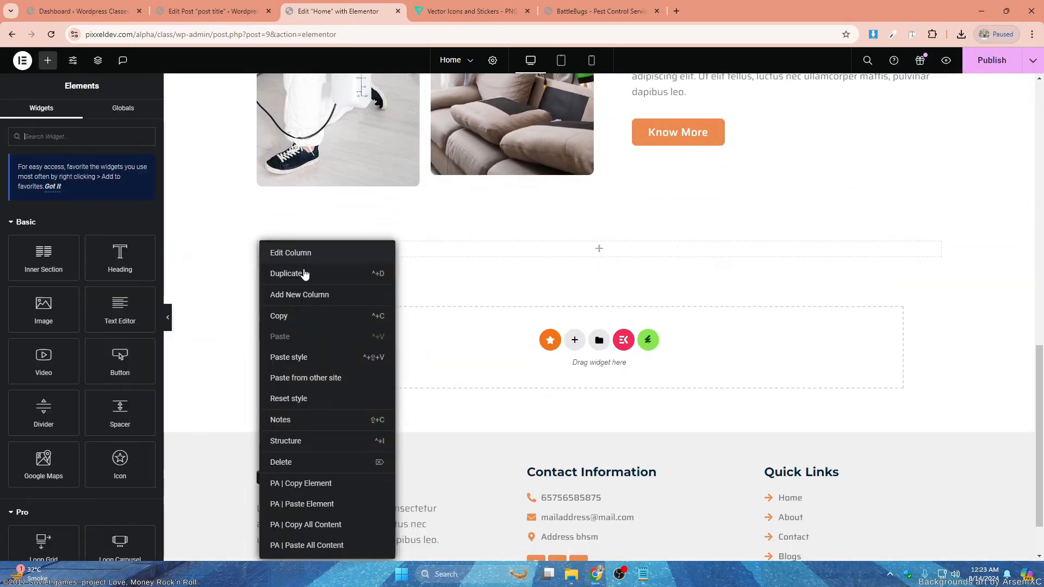
pyautogui.click(307, 277)
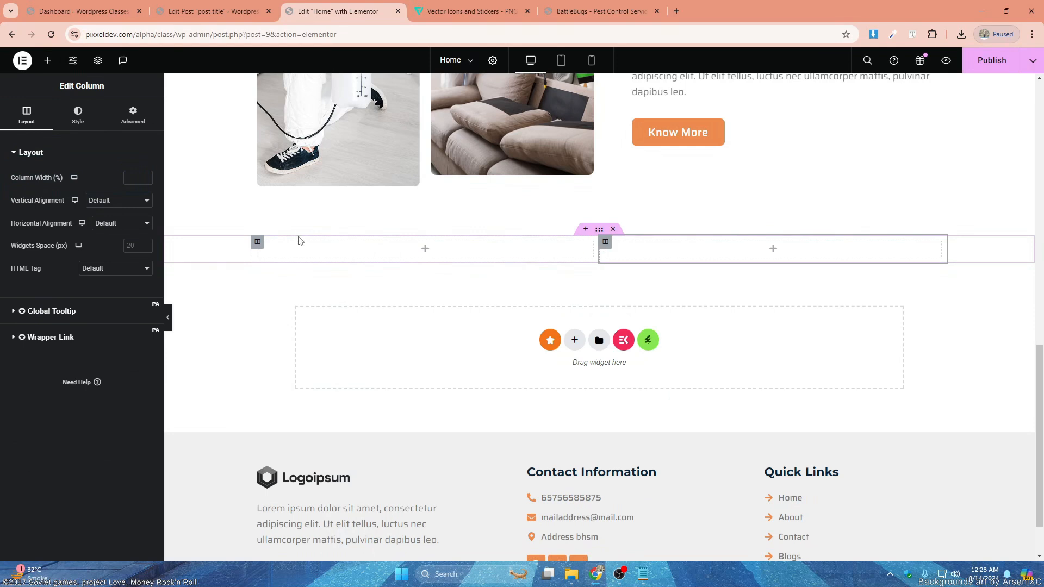
# - Set the first column's width in the new section to 30%
pyautogui.click(255, 246)
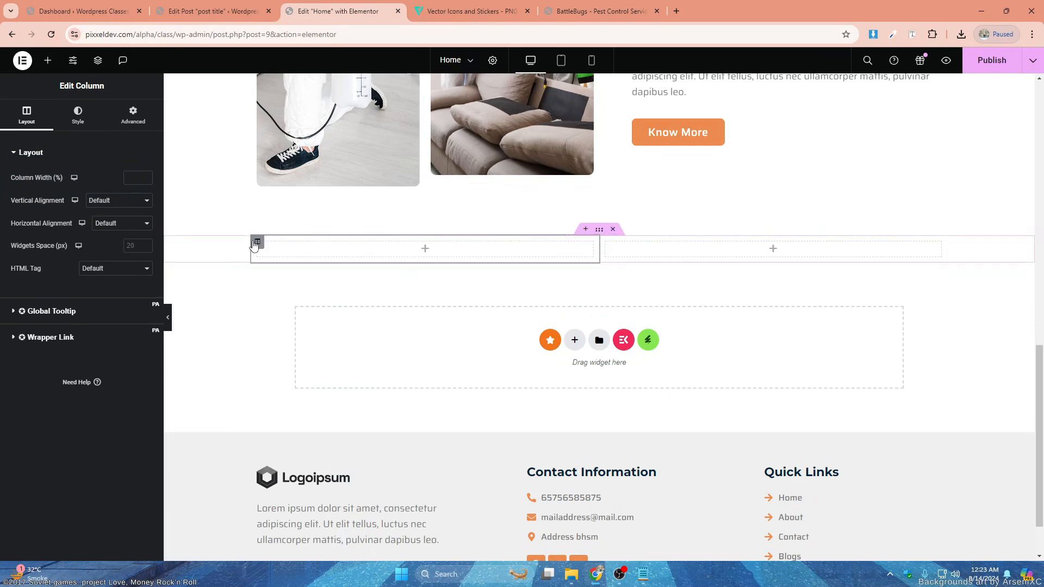
pyautogui.click(135, 177)
pyautogui.write('210')
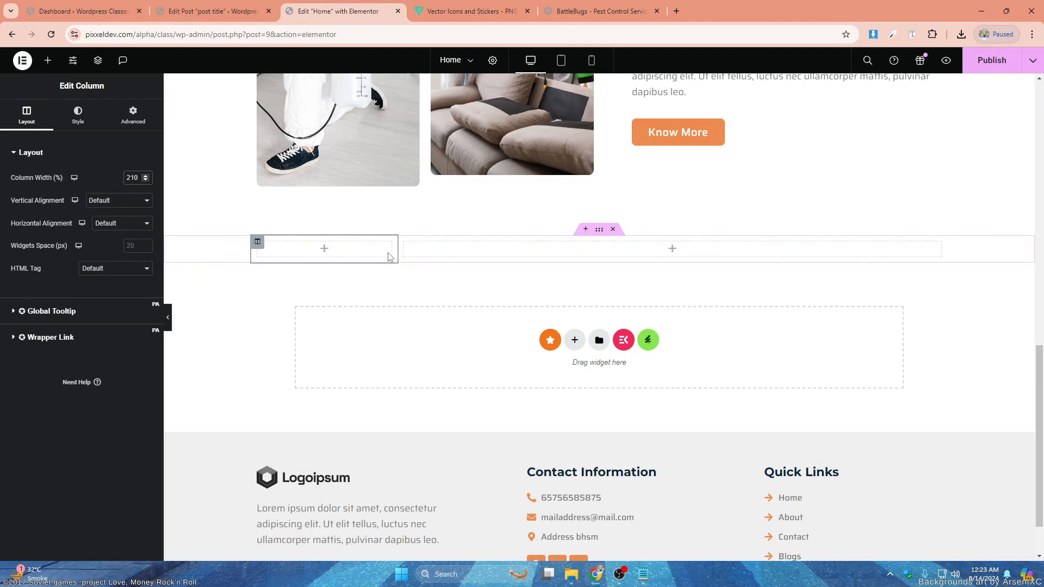
pyautogui.press('BackSpace')
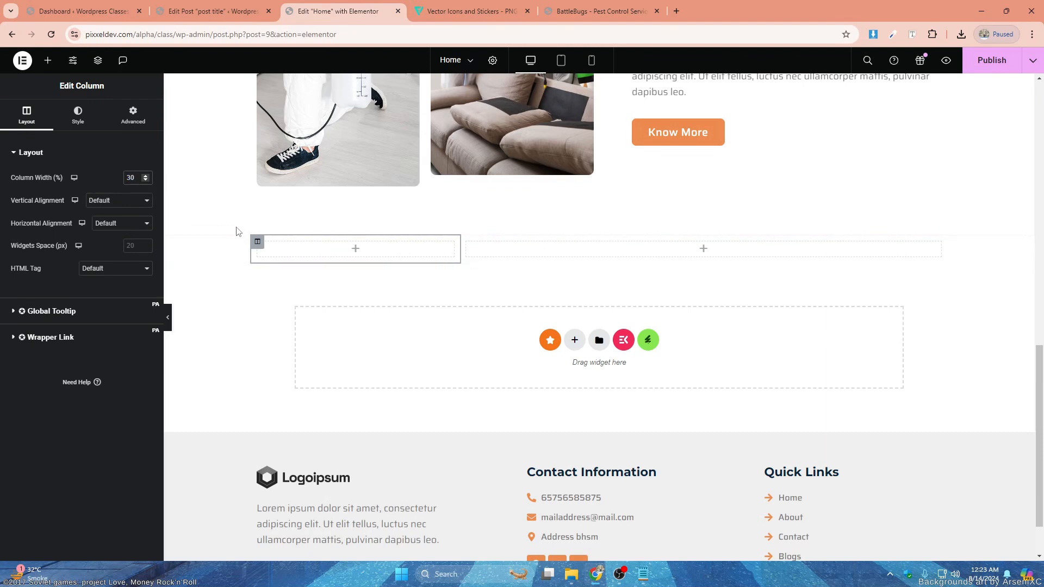
# - Add a heading reading "Over 25+ Partner Believed Us" from the Pest Control notes to the narrow column, and widen that column slightly
pyautogui.click(48, 60)
pyautogui.moveTo(127, 252); pyautogui.dragTo(297, 253)
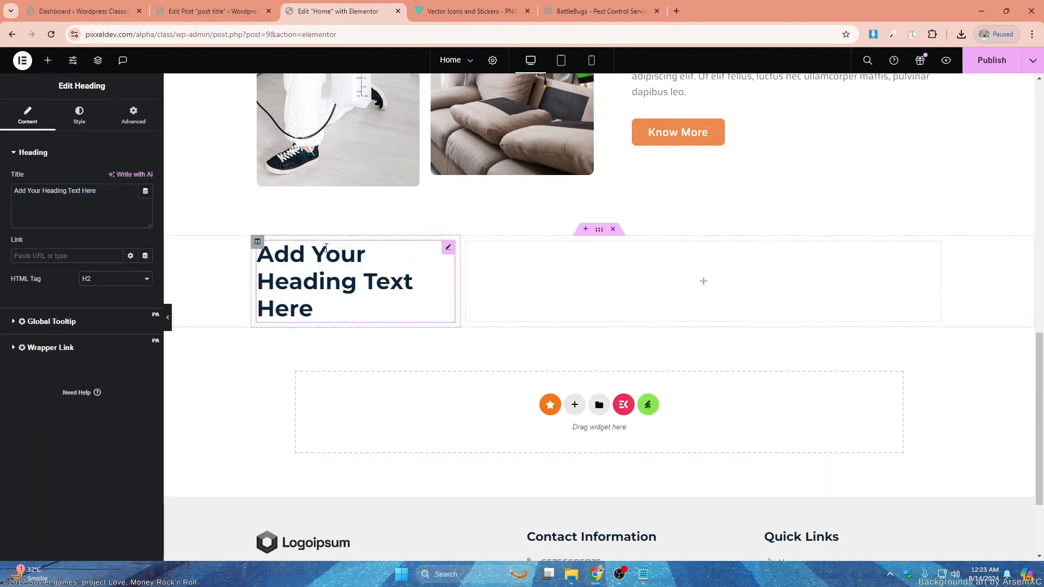
pyautogui.click(643, 576)
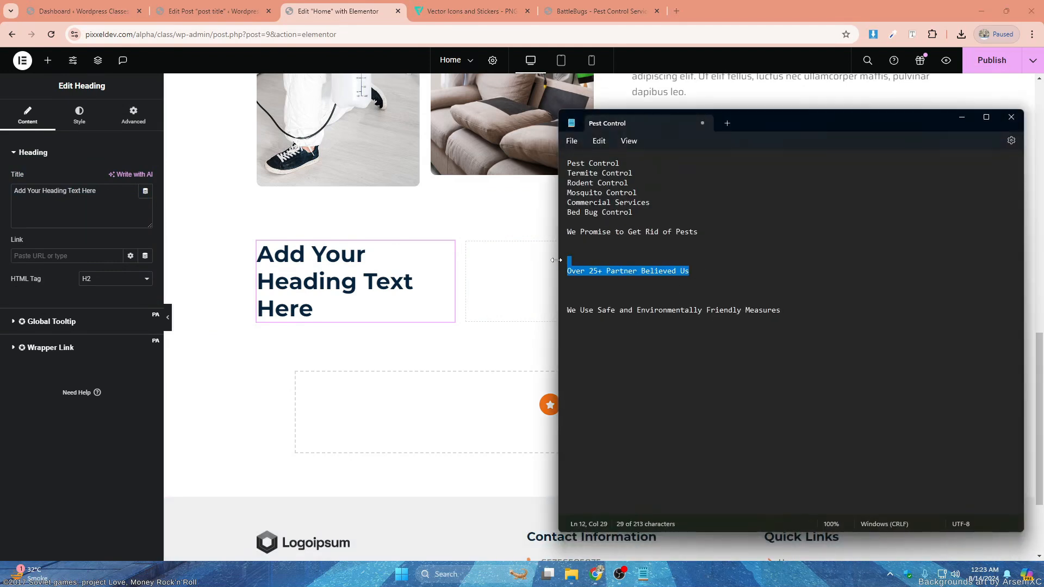
pyautogui.click(535, 329)
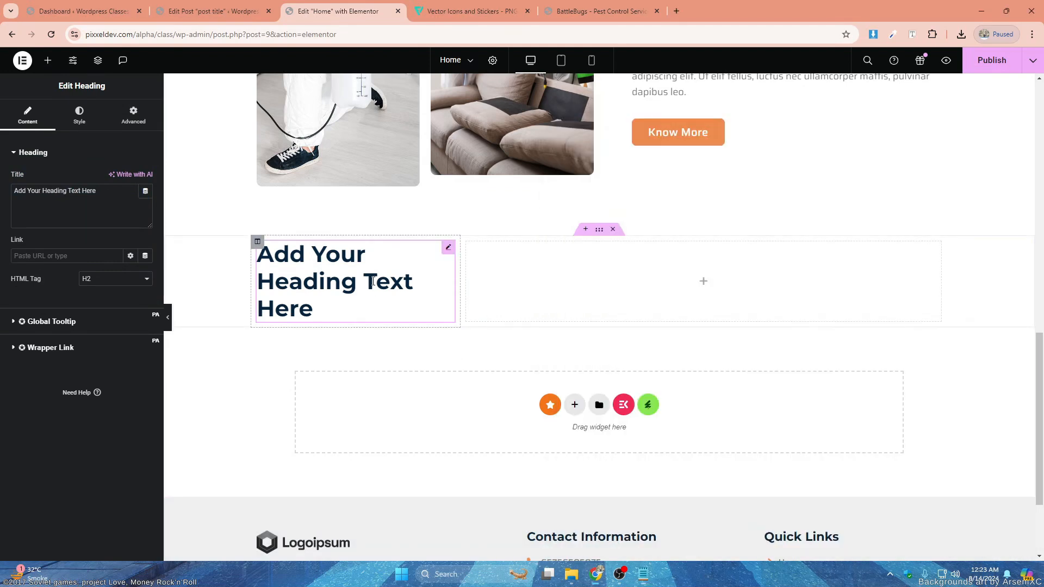
pyautogui.click(106, 204)
pyautogui.write('Over 25+ Partner Believed Us')
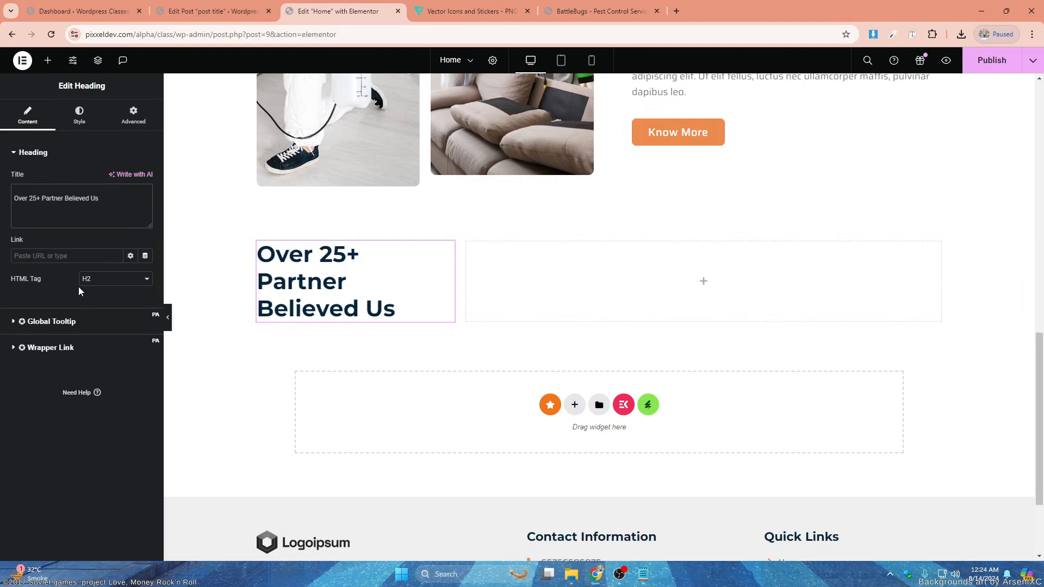
pyautogui.click(80, 116)
pyautogui.moveTo(458, 287); pyautogui.dragTo(459, 288)
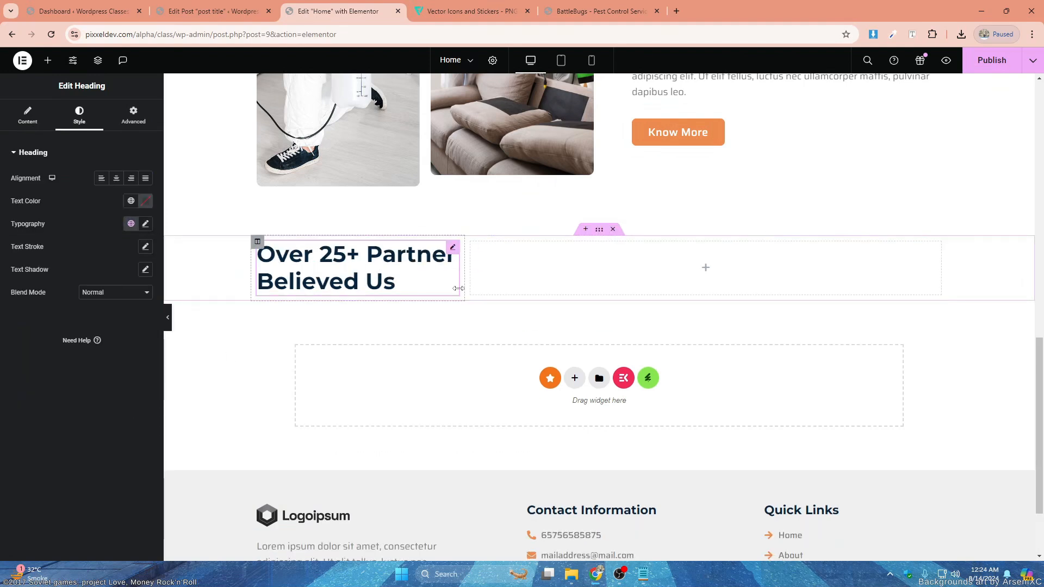
# - Insert an Image Carousel widget into the empty column beside the partner heading
pyautogui.click(706, 268)
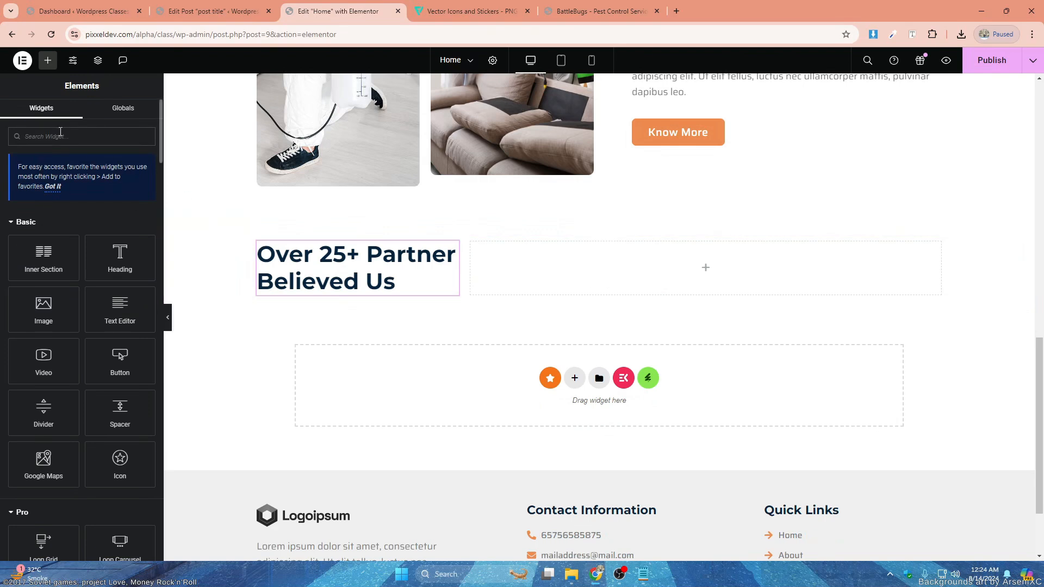
pyautogui.write('ima')
pyautogui.moveTo(43, 280); pyautogui.dragTo(674, 280)
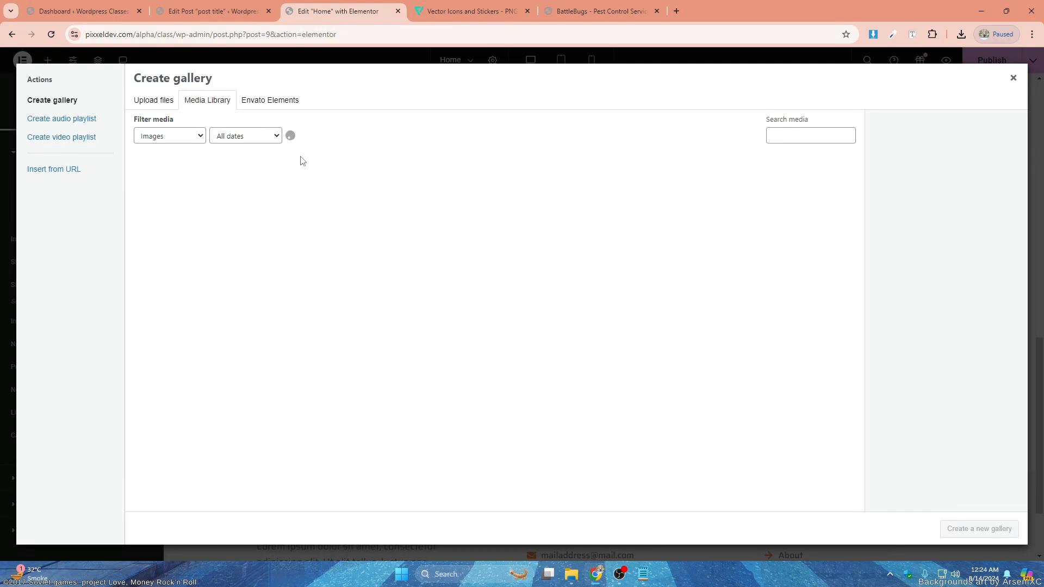
# - Create the carousel's gallery from the six Logoipsum logo images in the media library and insert it
pyautogui.click(191, 275)
pyautogui.click(273, 277)
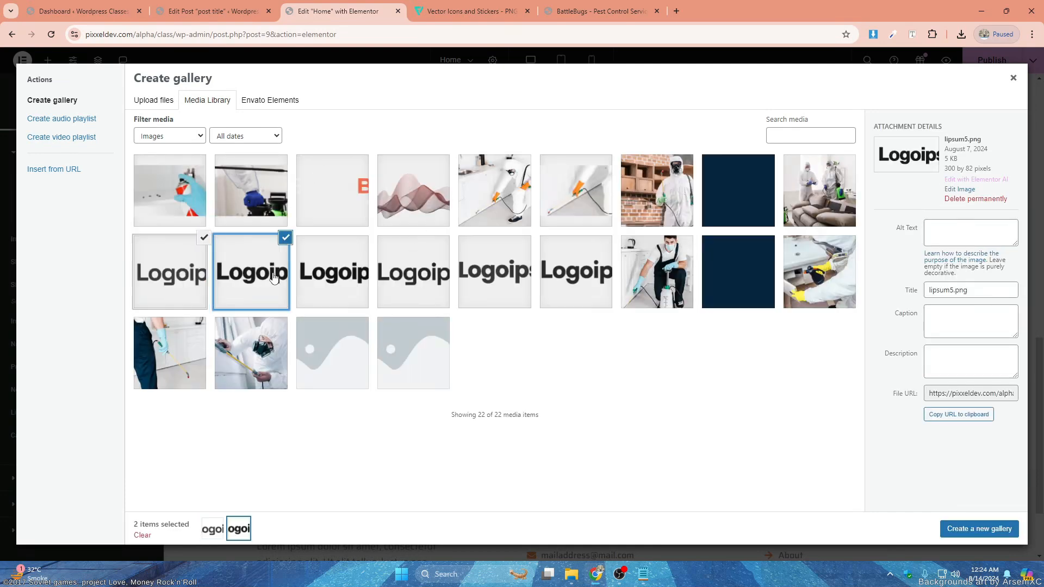
pyautogui.click(332, 272)
pyautogui.click(413, 272)
pyautogui.click(494, 272)
pyautogui.click(576, 272)
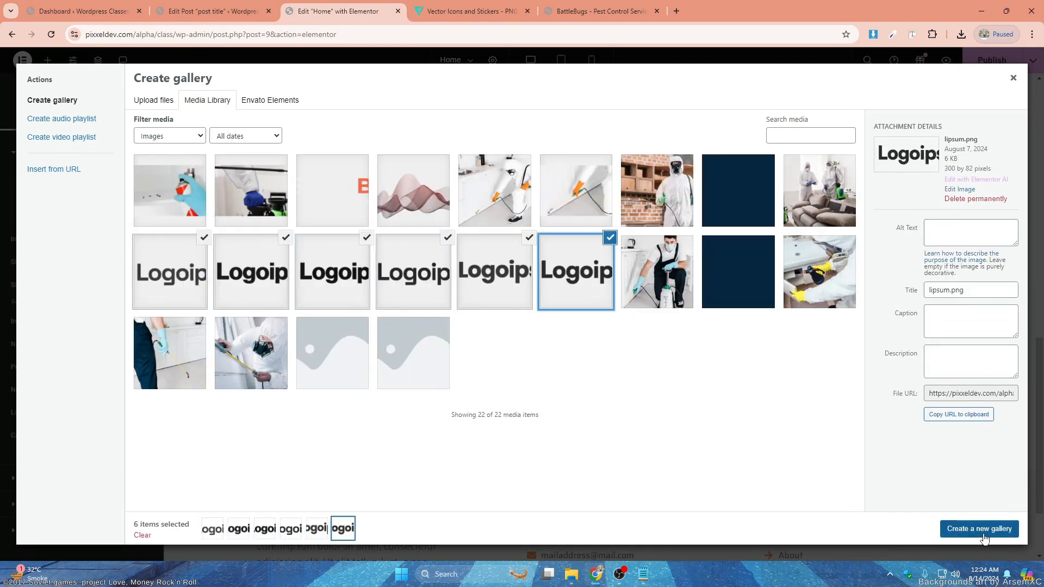
pyautogui.click(985, 535)
pyautogui.click(987, 539)
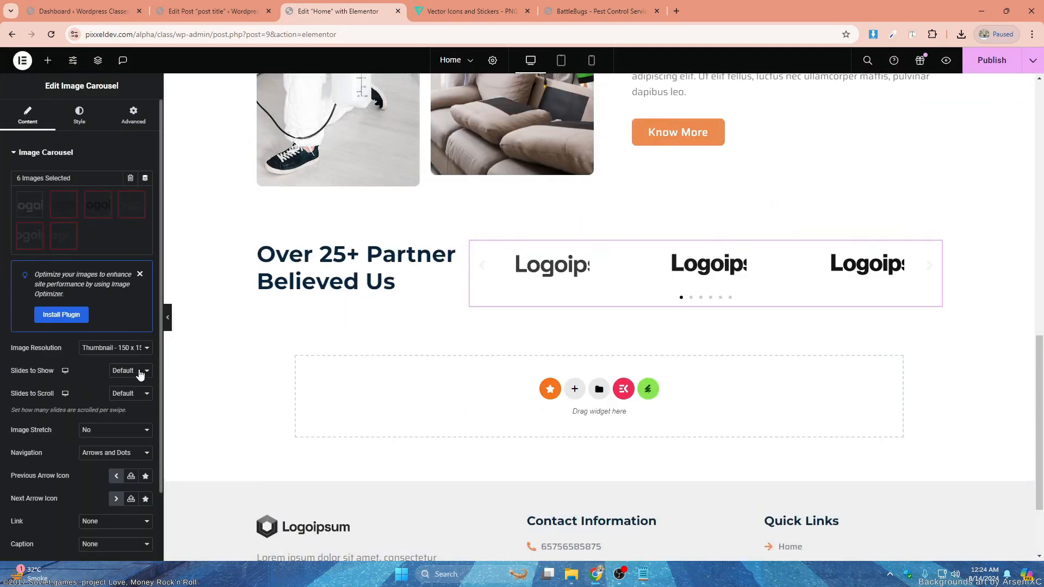
# - Set the carousel to show 4 slides, scroll 1 slide at a time and use the Full image resolution
pyautogui.click(137, 371)
pyautogui.click(124, 408)
pyautogui.click(136, 371)
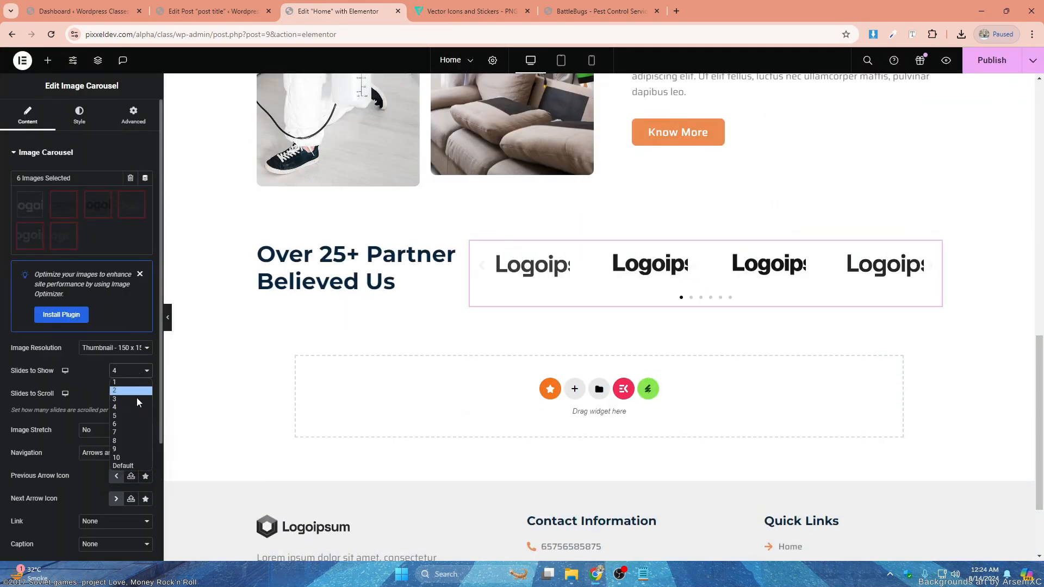
pyautogui.click(137, 418)
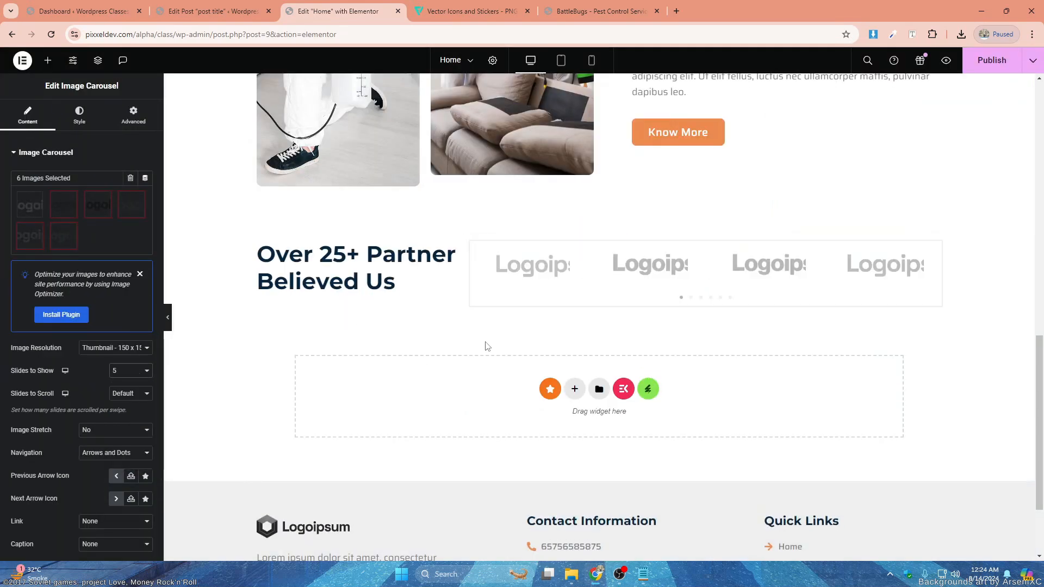
pyautogui.click(128, 348)
pyautogui.click(103, 410)
# - Switch the carousel's image spacing to Custom and set it to 38 px
pyautogui.click(78, 121)
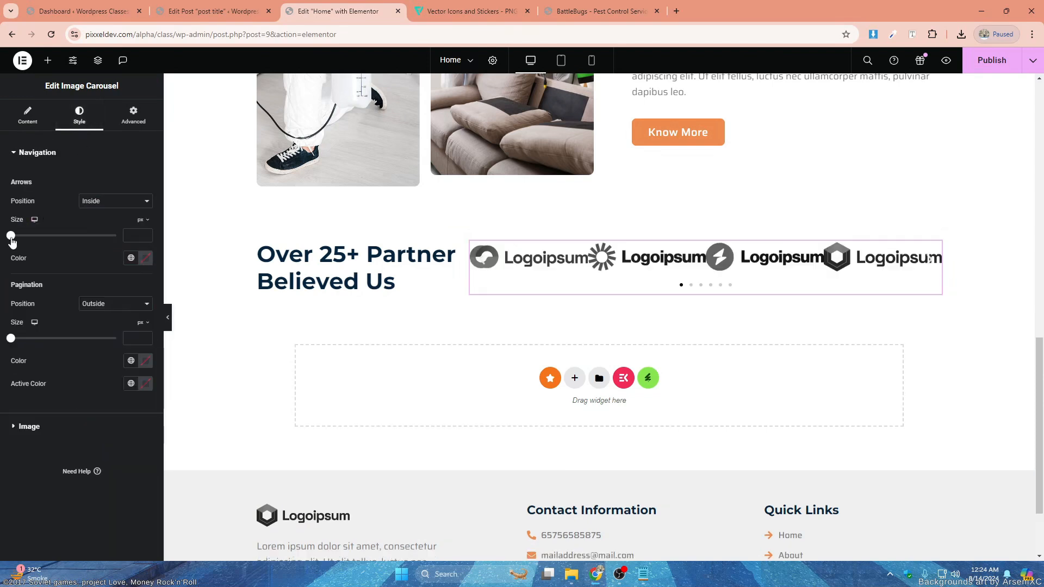
pyautogui.click(33, 427)
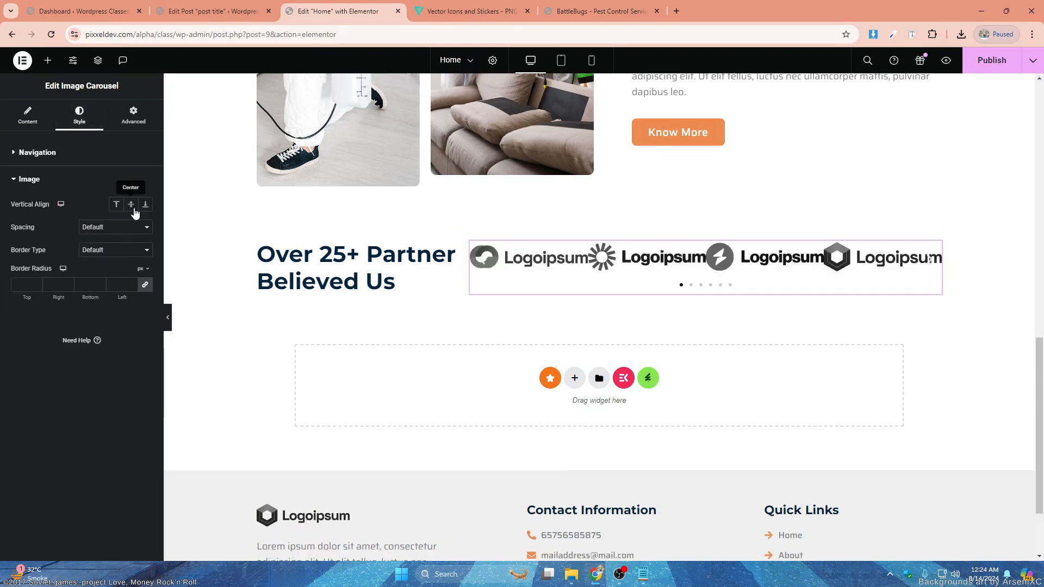
pyautogui.click(124, 225)
pyautogui.click(104, 252)
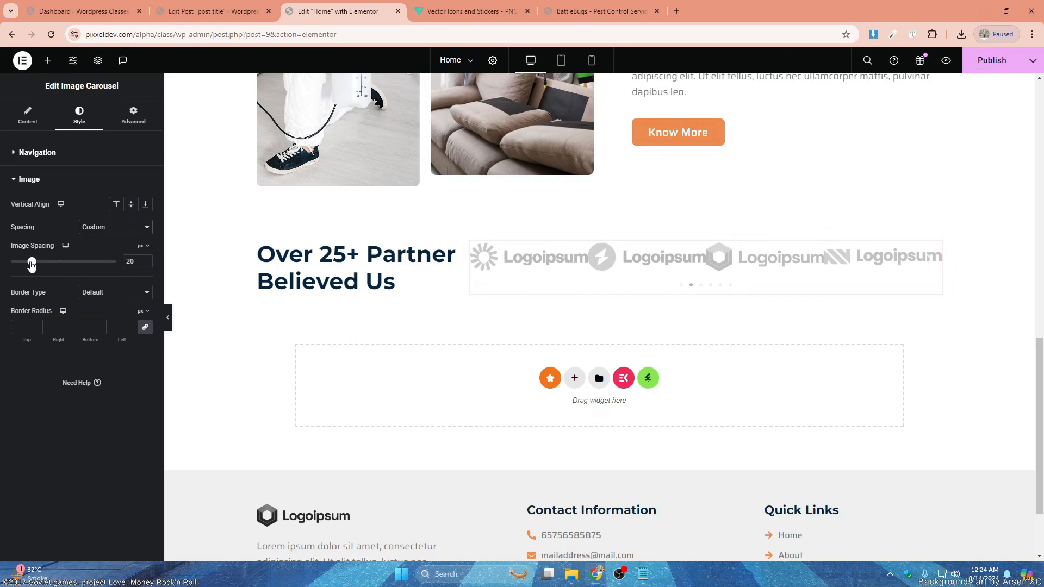
pyautogui.moveTo(32, 264); pyautogui.dragTo(50, 265)
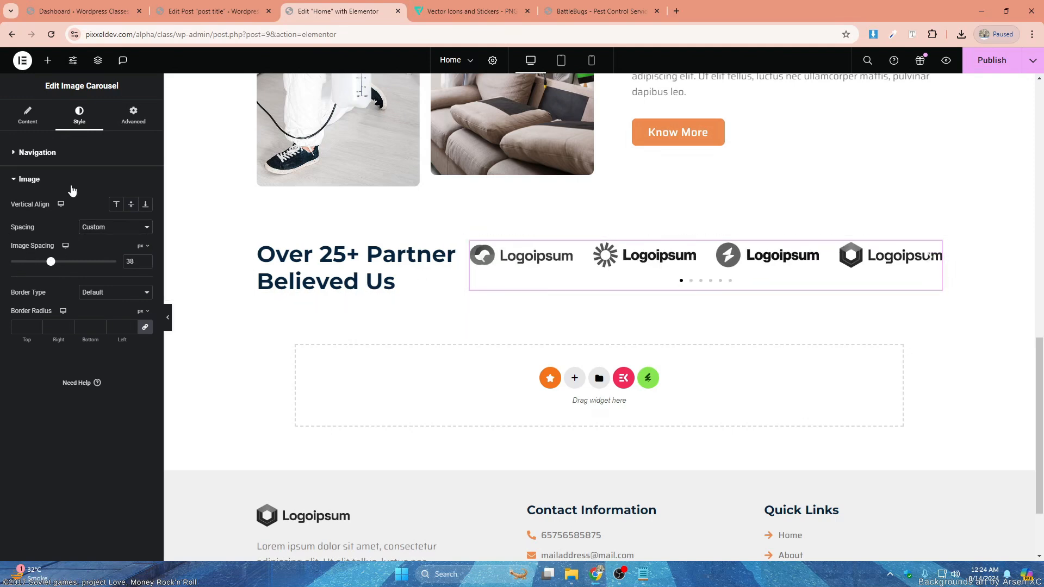
# - Set the logo carousel's navigation to None
pyautogui.click(28, 115)
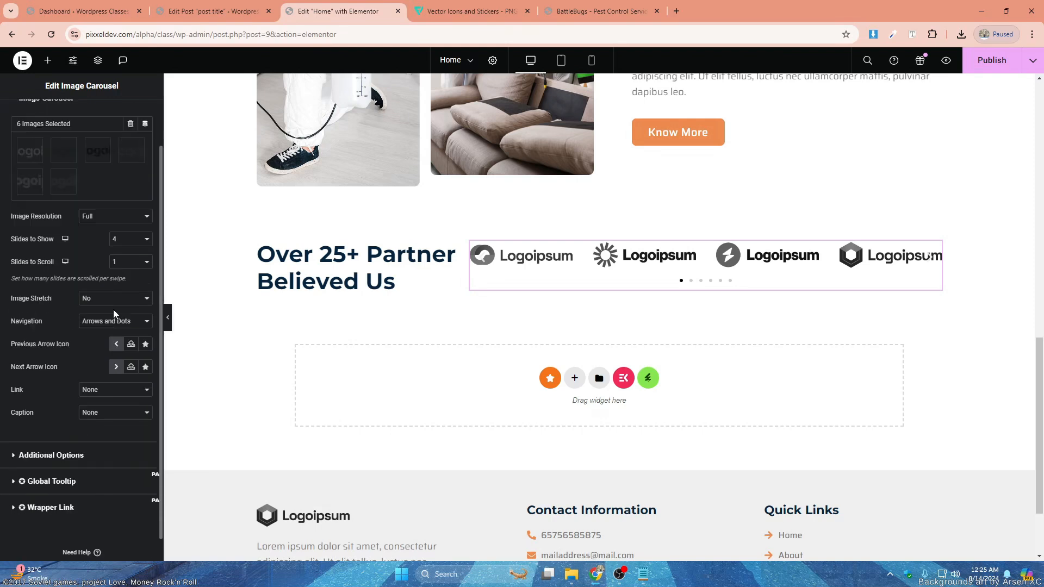
pyautogui.scroll(-1, 113, 309)
pyautogui.click(117, 298)
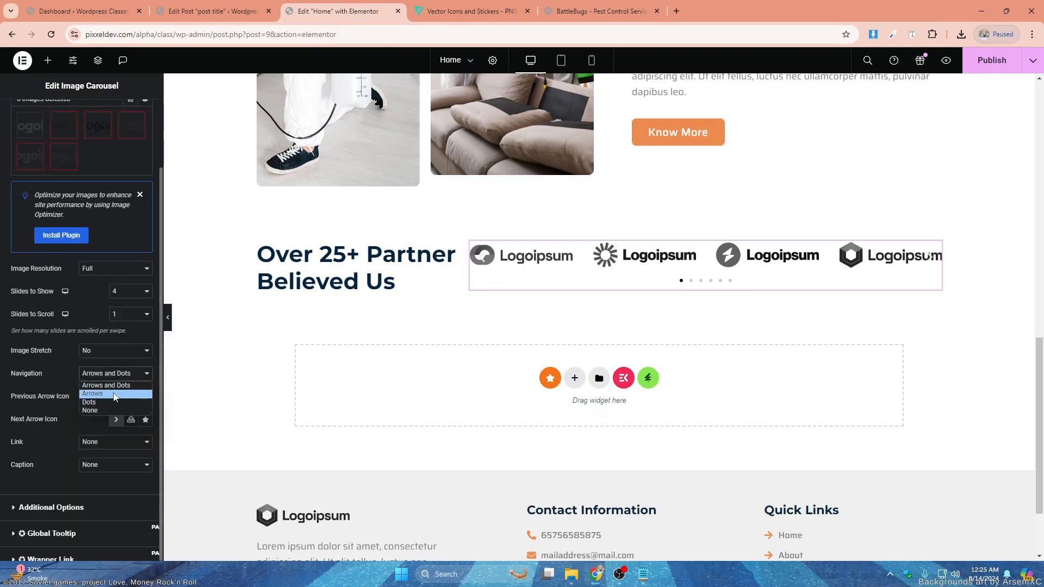
pyautogui.click(98, 386)
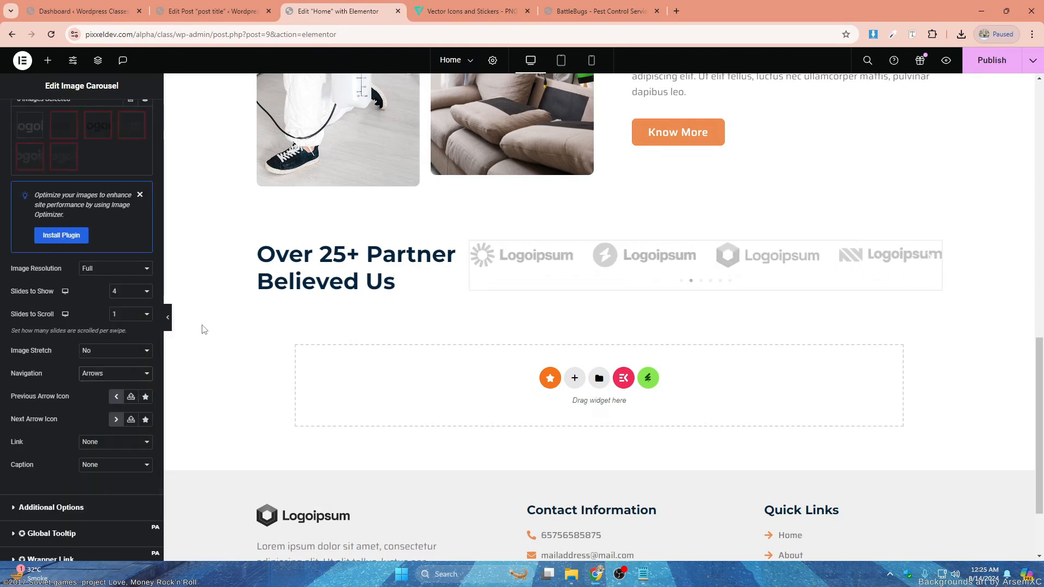
pyautogui.click(89, 373)
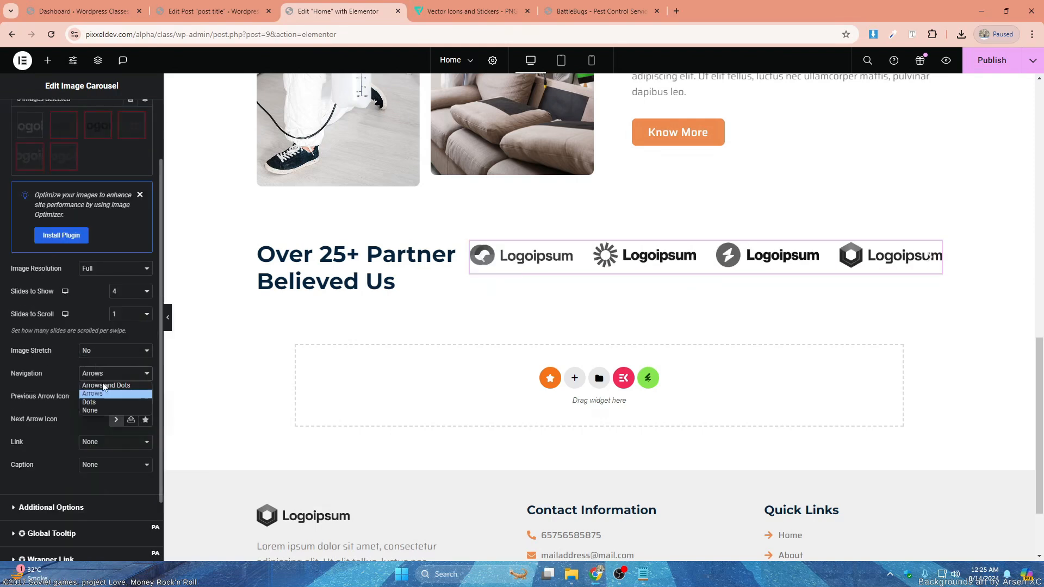
pyautogui.click(104, 412)
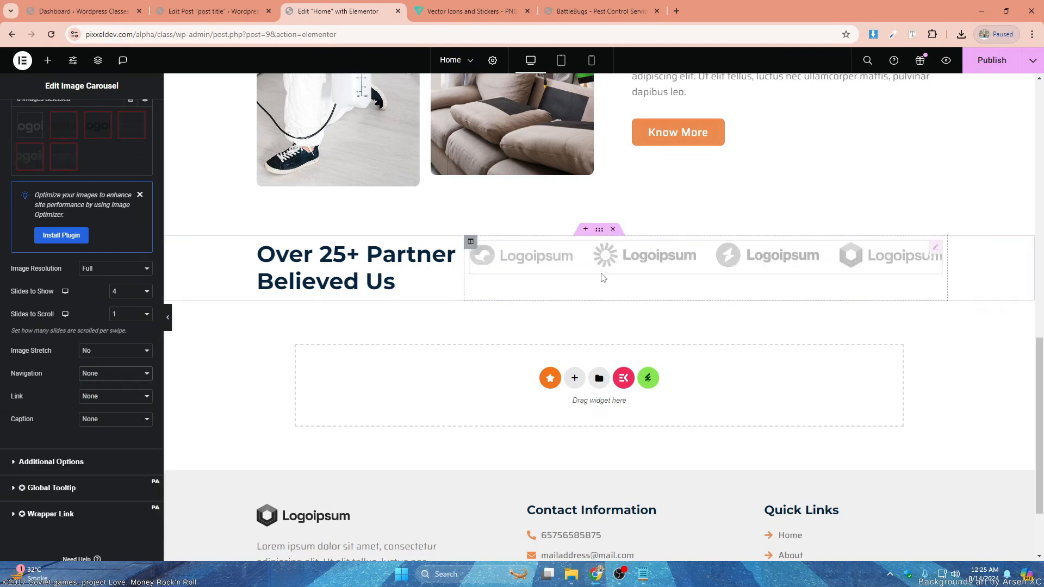
# - Set the carousel column's vertical alignment to Middle and preview the page with the editing panel hidden
pyautogui.click(471, 243)
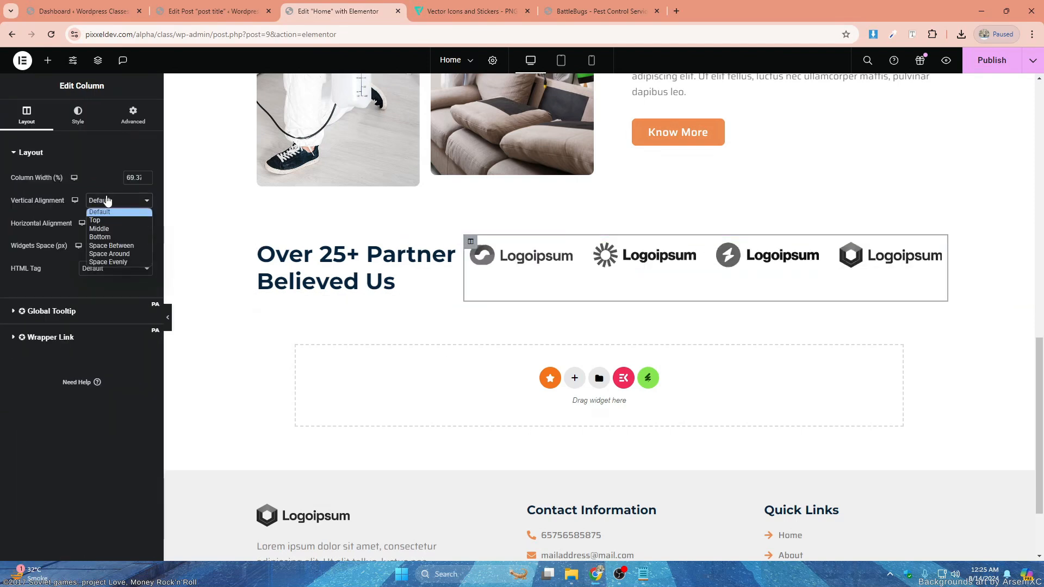
pyautogui.click(99, 229)
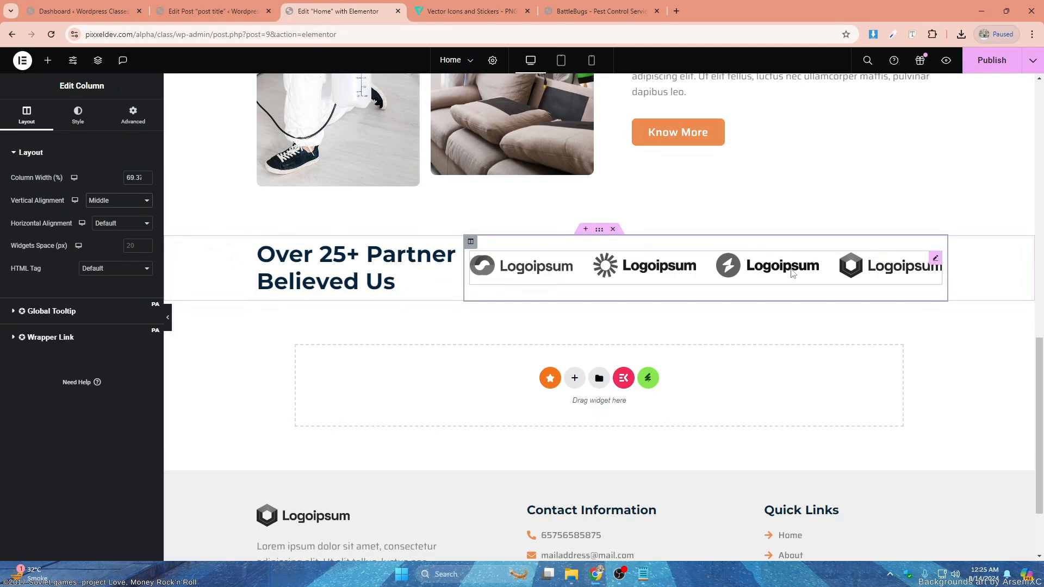
pyautogui.click(170, 322)
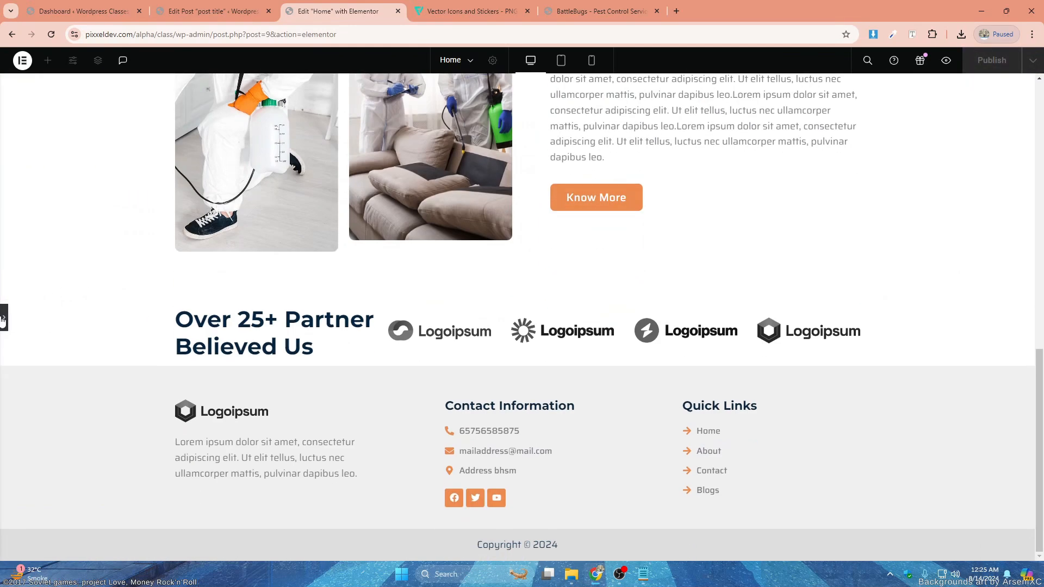
pyautogui.click(2, 319)
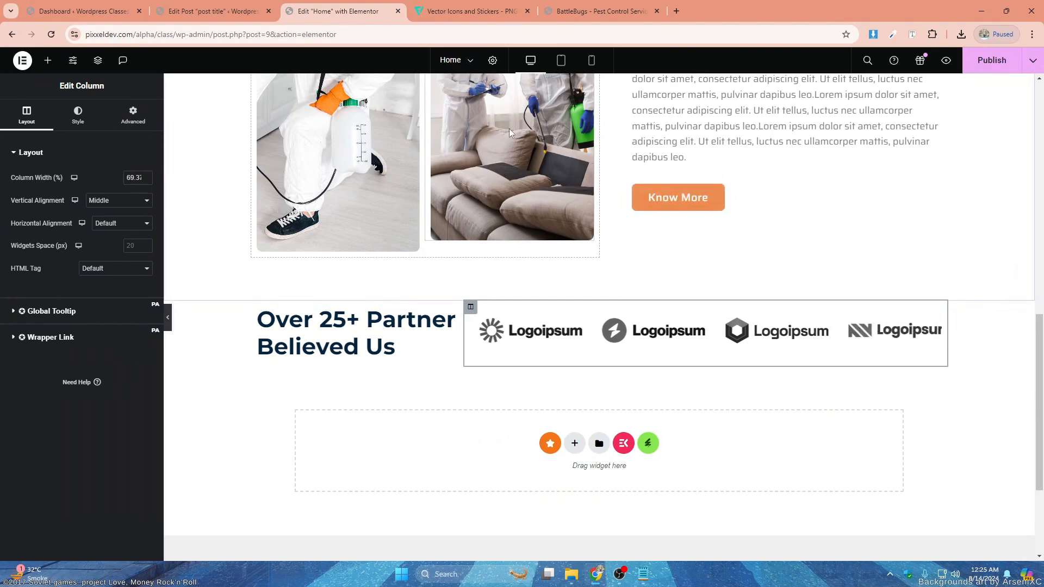
# - Add a new single-column section below the partner logos section
pyautogui.scroll(-2, 544, 196)
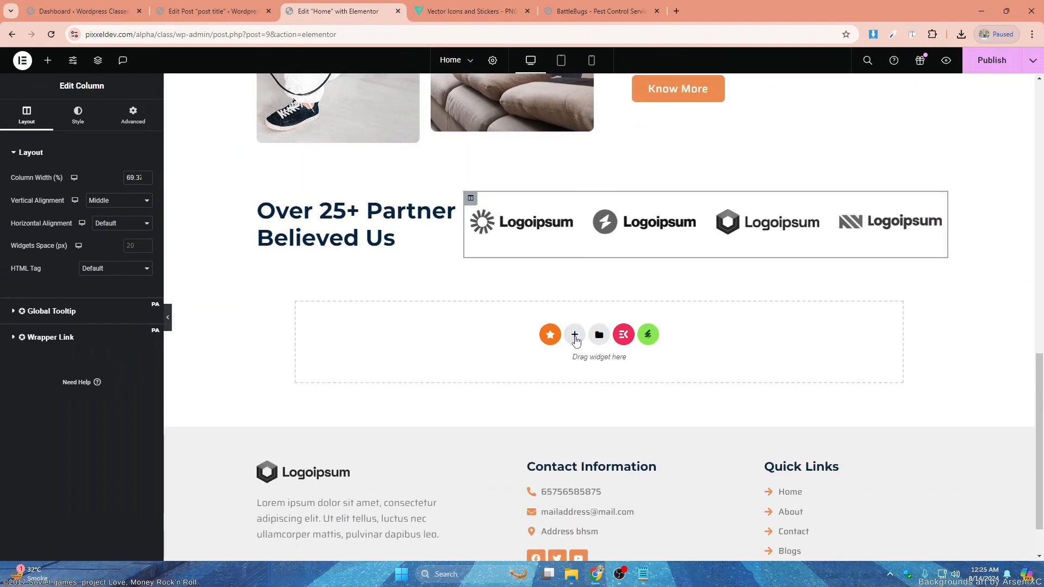
pyautogui.click(575, 334)
pyautogui.click(452, 359)
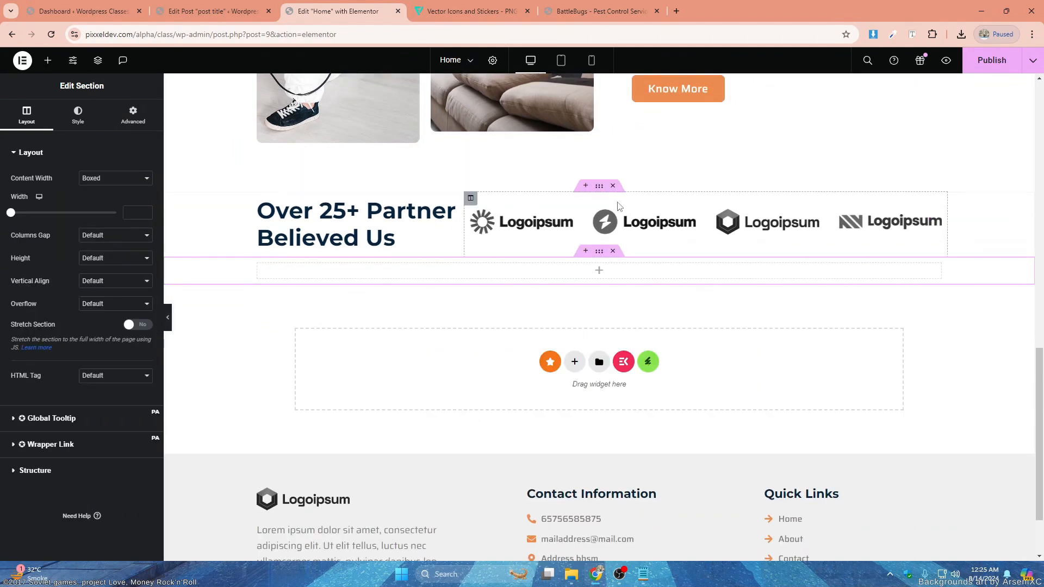
# - Add a bottom margin to the partner logos section
pyautogui.click(134, 121)
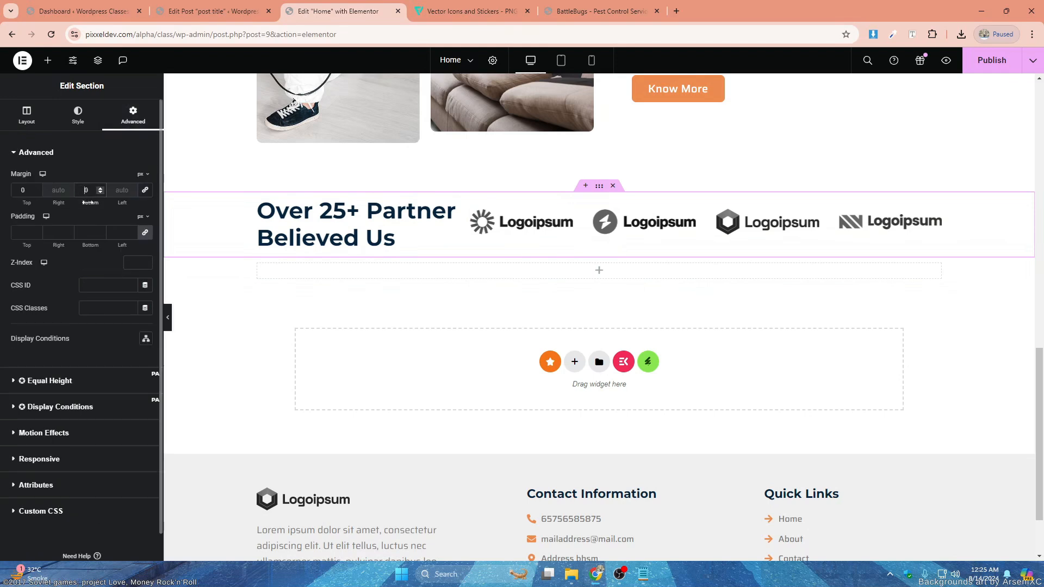
# - Set the new empty section's height to Min Height with a minimum of 578 px
pyautogui.click(603, 317)
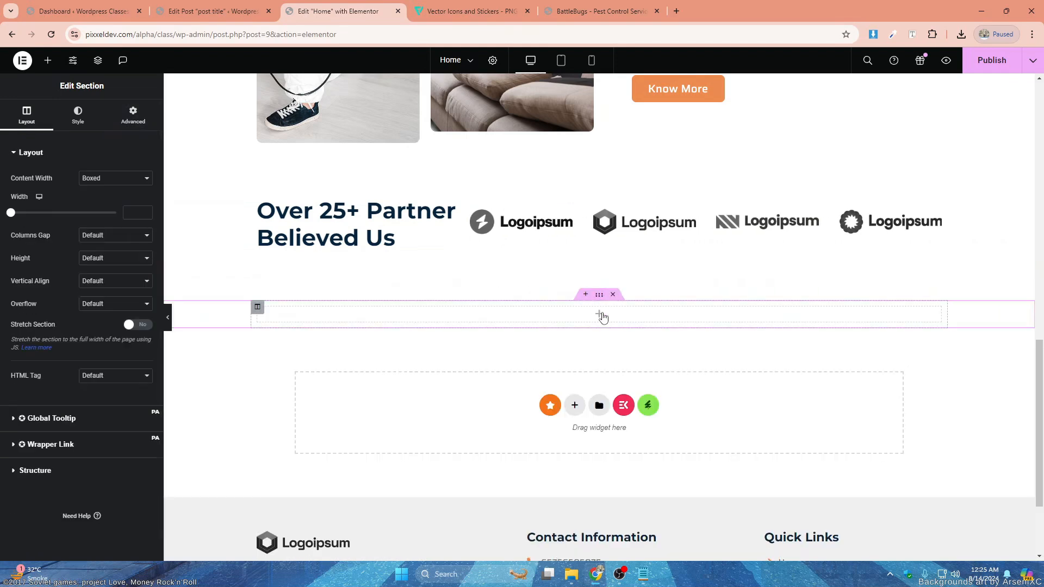
pyautogui.click(600, 314)
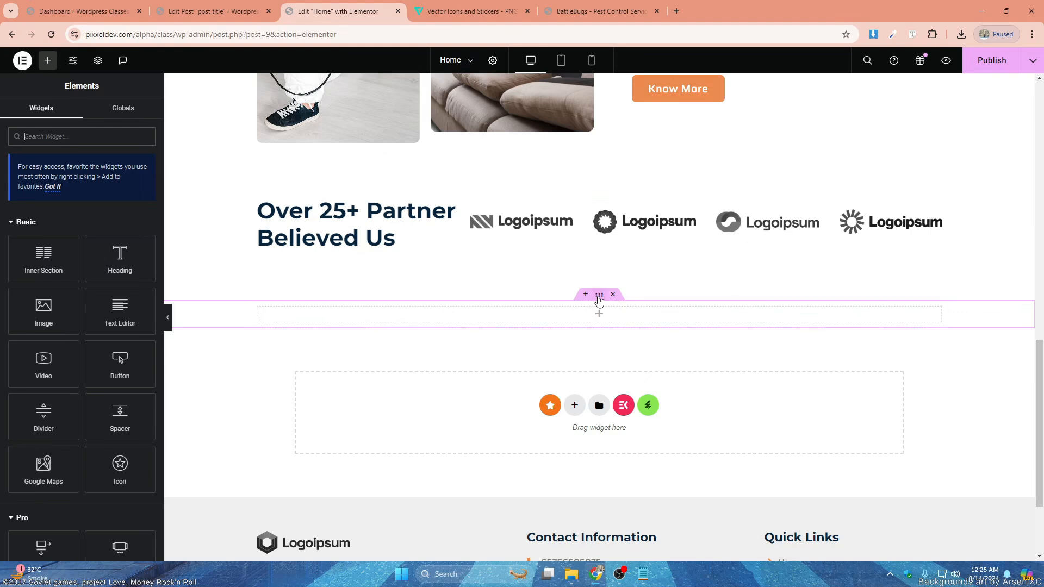
pyautogui.click(599, 296)
pyautogui.click(26, 125)
pyautogui.click(111, 260)
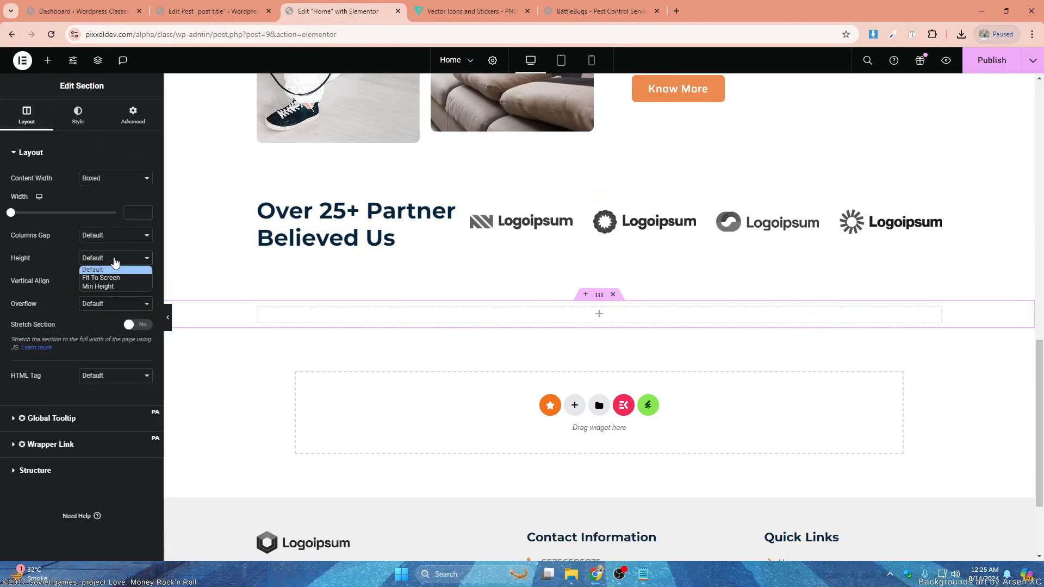
pyautogui.click(106, 286)
pyautogui.moveTo(48, 291); pyautogui.dragTo(53, 294)
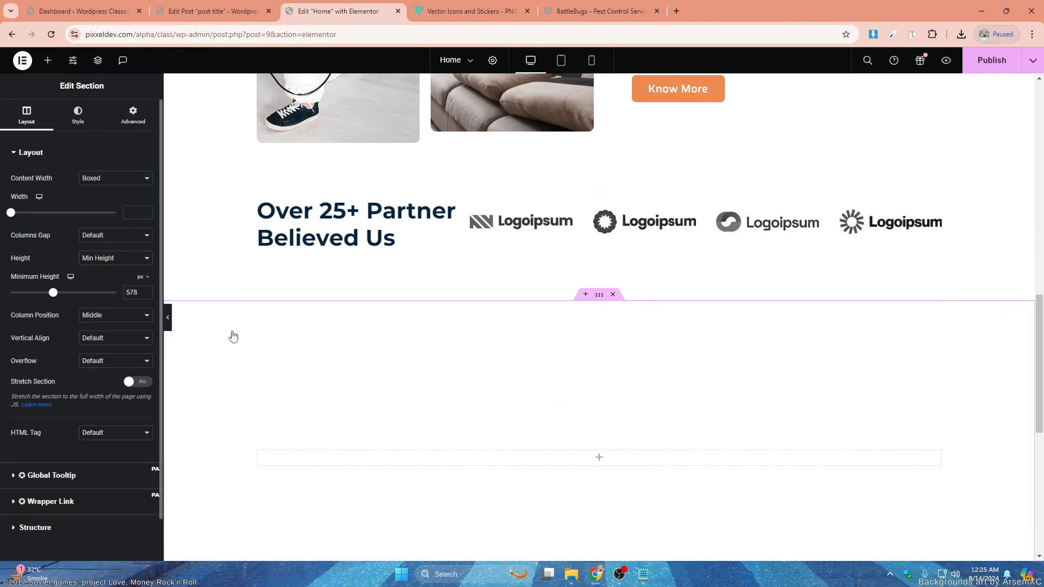
# - Copy the line "We Use Safe and Environmentally Friendly Measures" from the Pest Control notes in Notepad
pyautogui.scroll(-3, 527, 350)
pyautogui.scroll(1, 598, 342)
pyautogui.click(600, 350)
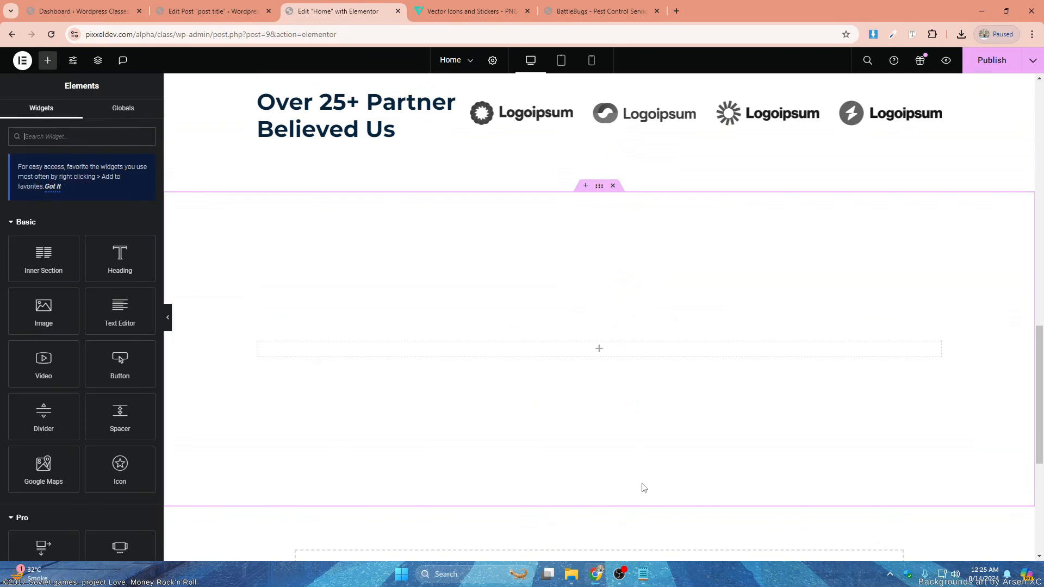
pyautogui.click(644, 575)
pyautogui.click(801, 313)
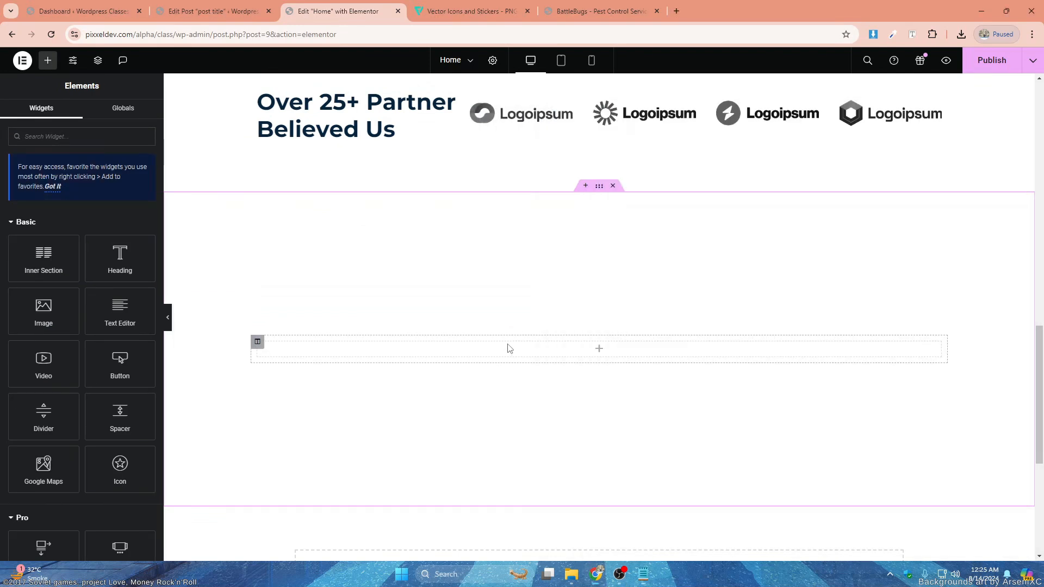
# - Add a heading to the new section in Elementor with the title "We Use Safe and Environmentally Friendly Measures"
pyautogui.click(508, 348)
pyautogui.moveTo(120, 256); pyautogui.dragTo(541, 351)
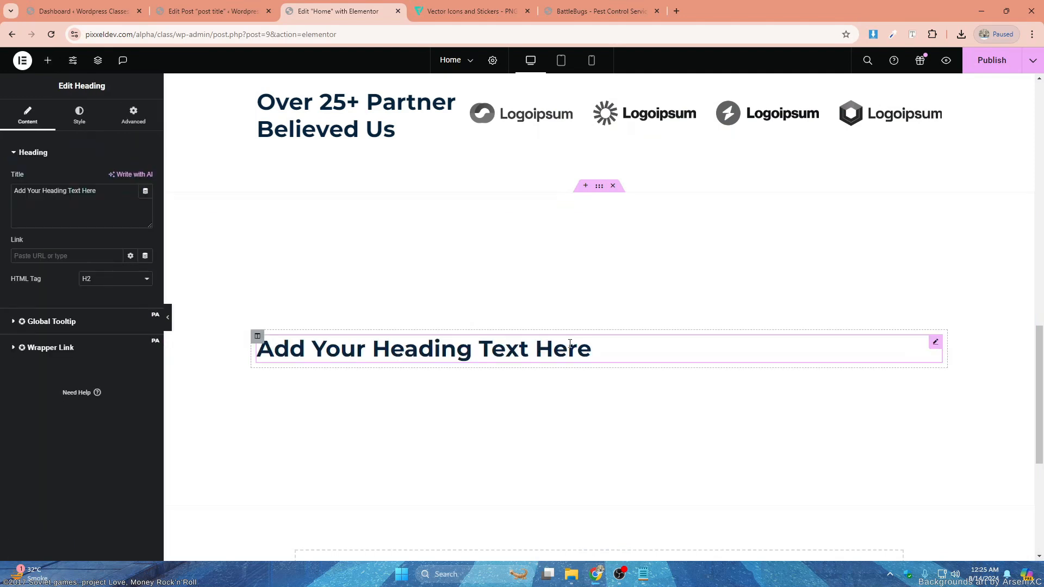
pyautogui.write('We Use Safe and Environmentally Friendly Measures')
# - Center the heading text and give the heading a custom width of 61%
pyautogui.click(80, 116)
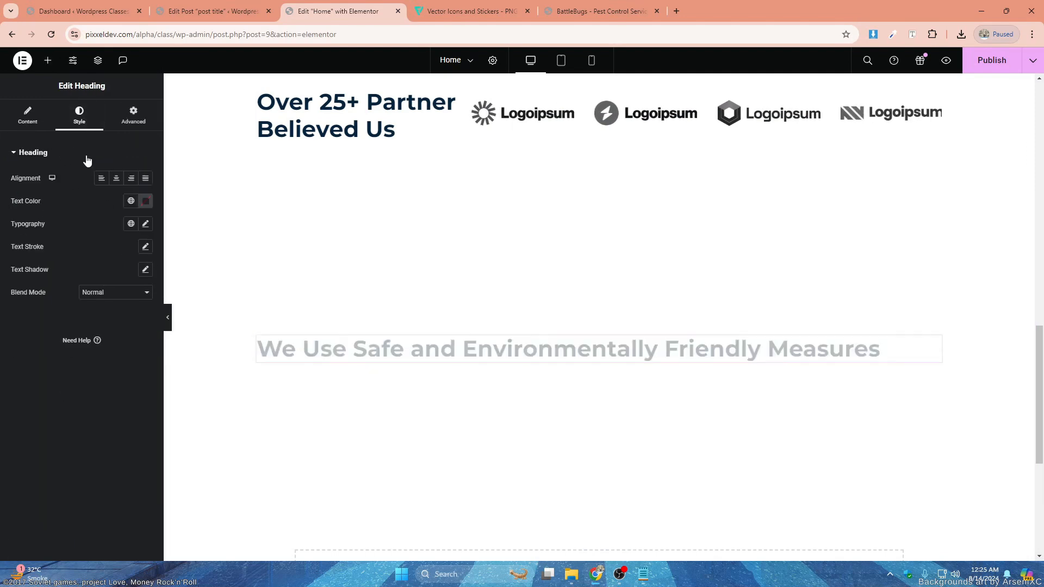
pyautogui.click(117, 179)
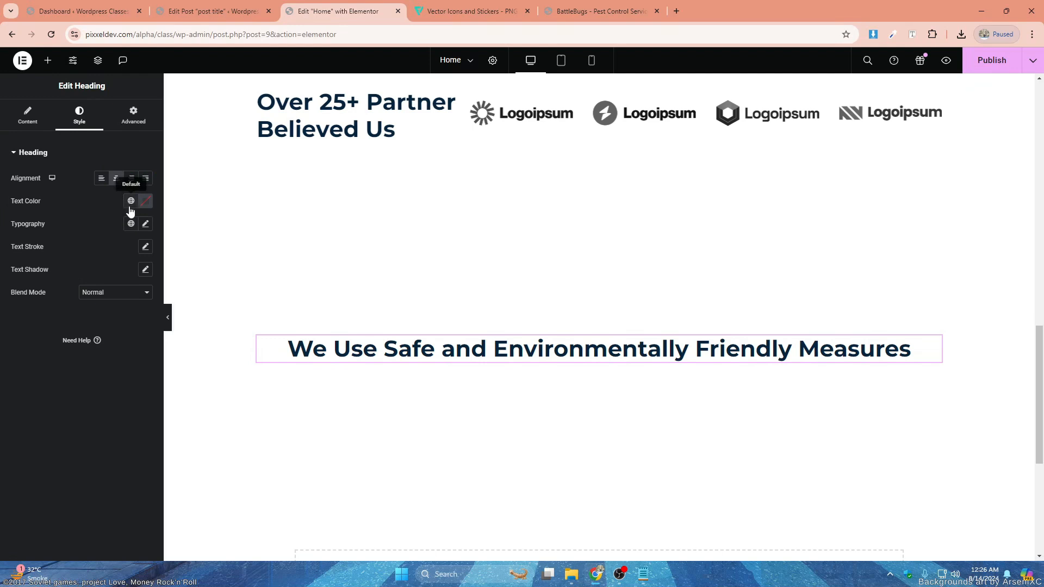
pyautogui.click(133, 121)
pyautogui.click(116, 263)
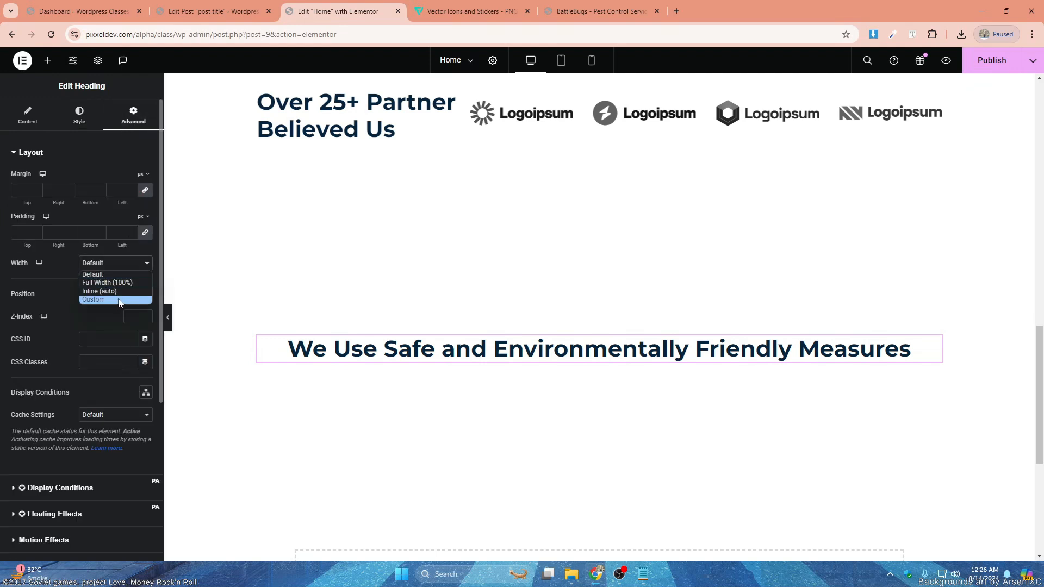
pyautogui.click(119, 299)
pyautogui.moveTo(11, 299); pyautogui.dragTo(75, 308)
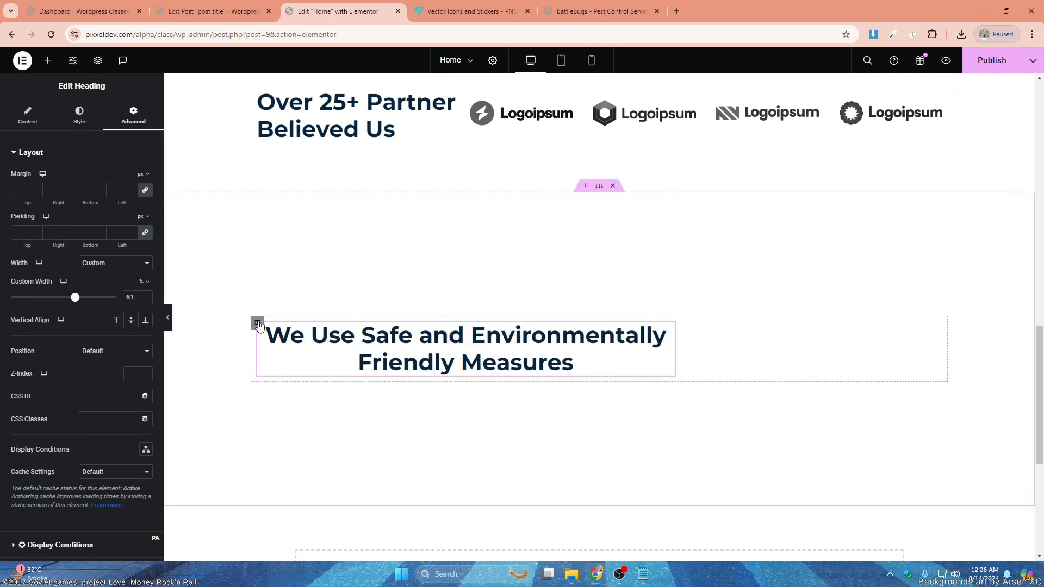
# - Set the horizontal alignment of the heading's column to Center
pyautogui.click(258, 324)
pyautogui.click(121, 223)
pyautogui.click(124, 250)
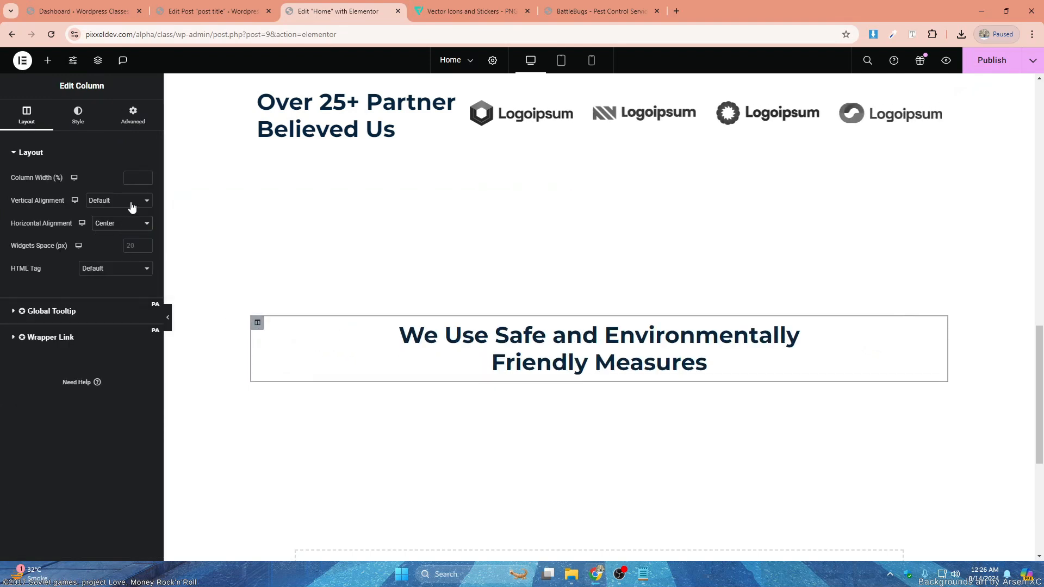
# - Add a text editor widget below the heading and center its text
pyautogui.click(55, 63)
pyautogui.moveTo(116, 305); pyautogui.dragTo(526, 361)
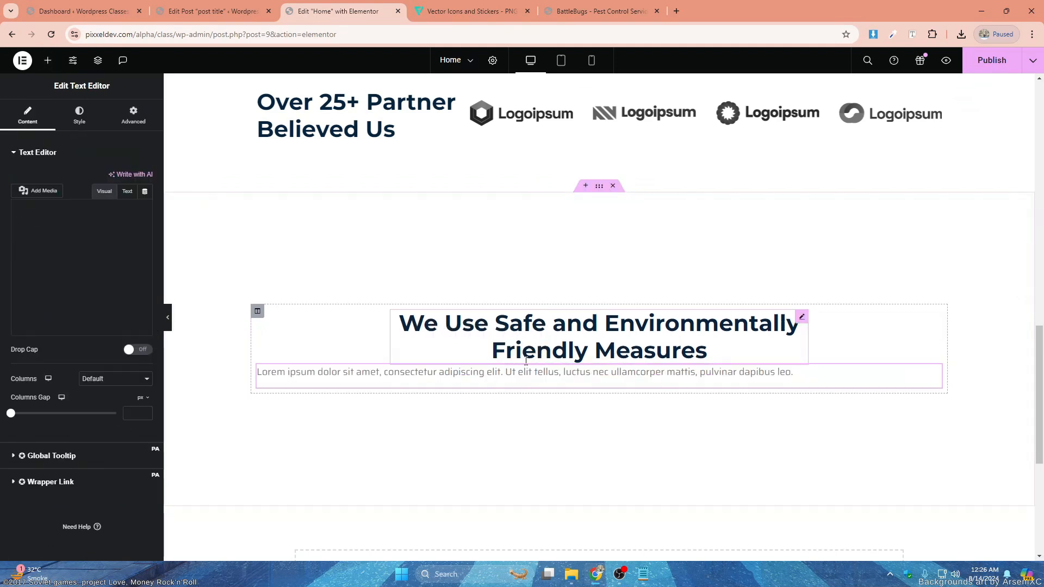
pyautogui.click(80, 116)
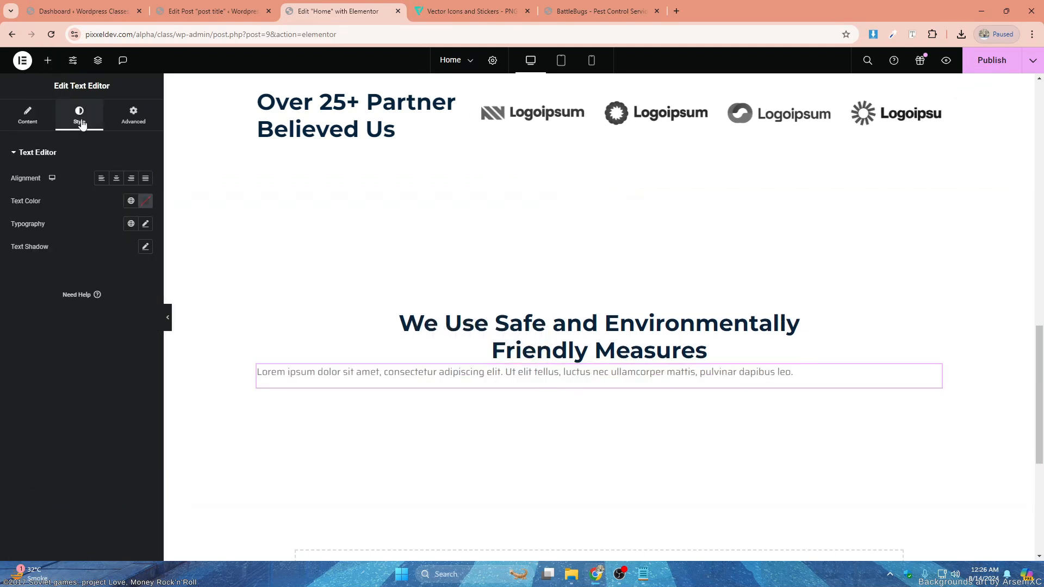
pyautogui.click(116, 179)
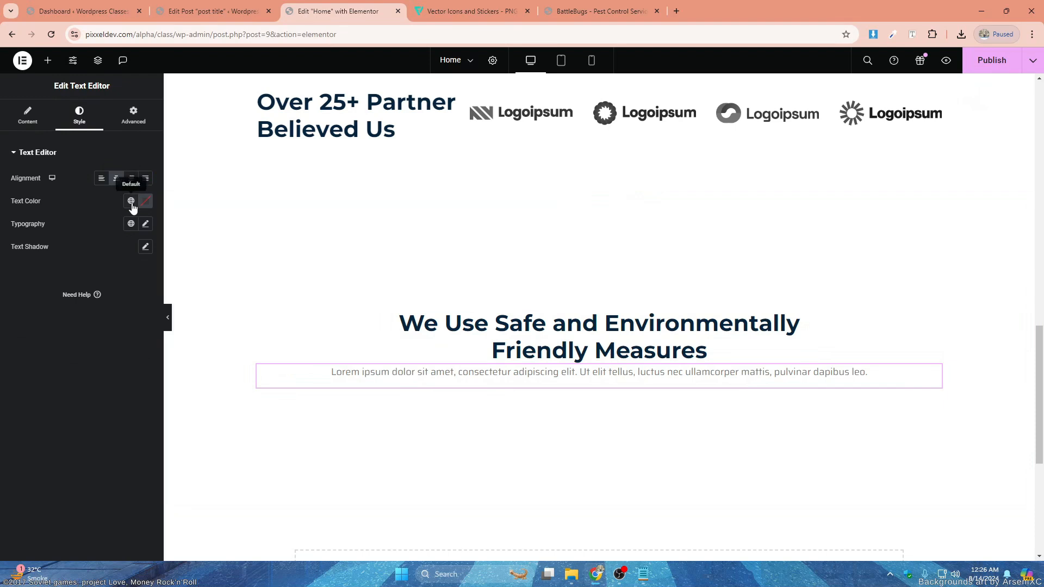
# - Apply the global Text font to the paragraph below the heading
pyautogui.click(131, 202)
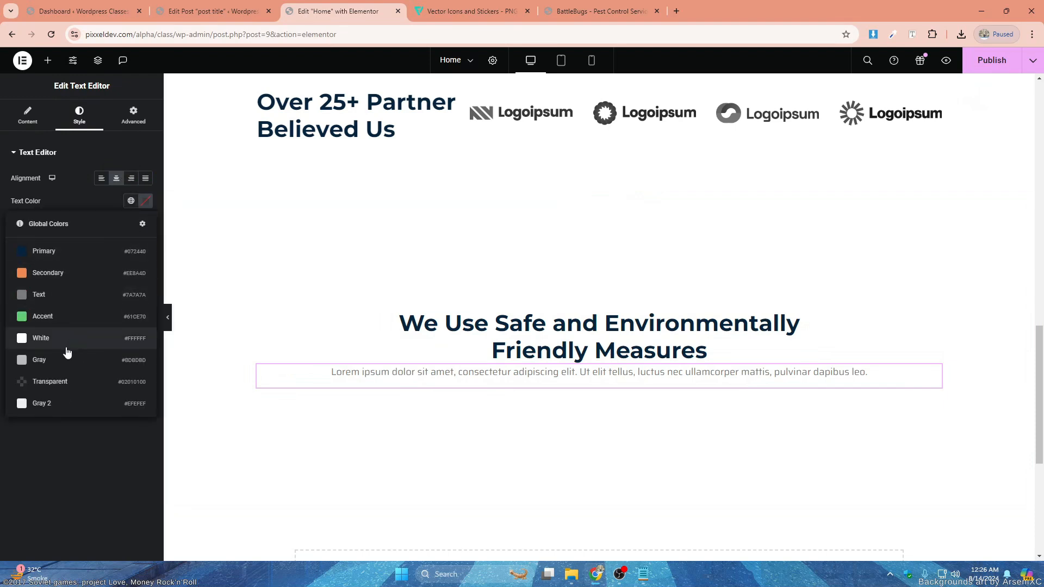
pyautogui.click(107, 201)
pyautogui.click(132, 226)
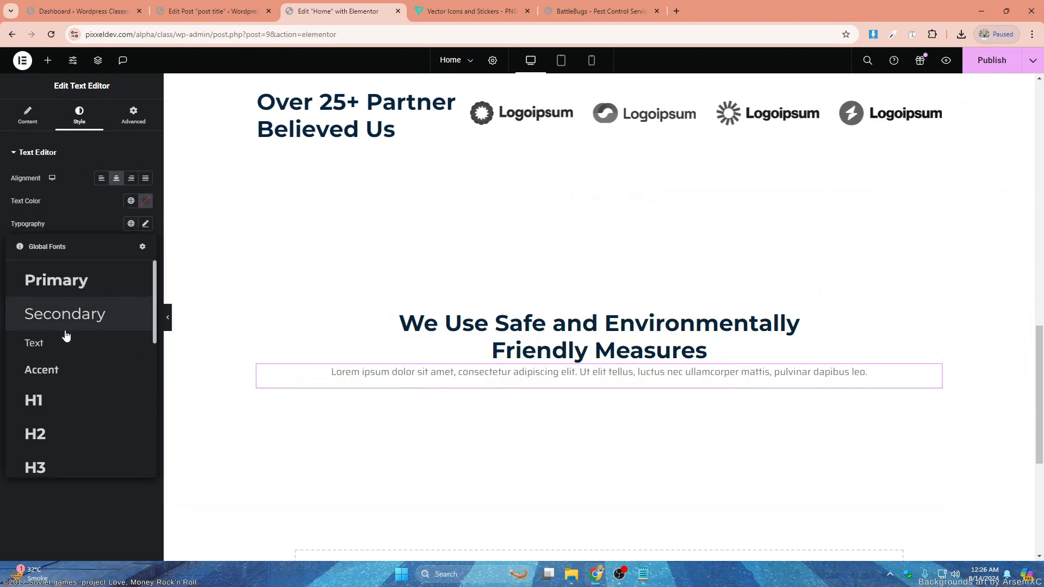
pyautogui.click(86, 280)
pyautogui.click(132, 225)
pyautogui.click(74, 342)
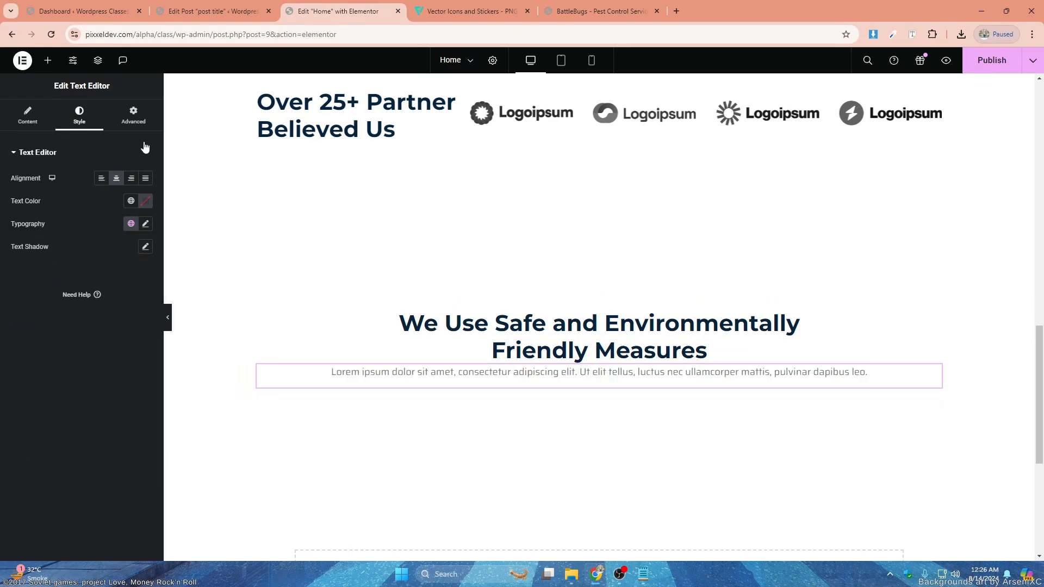
# - Give the paragraph a custom width of 46%
pyautogui.click(134, 116)
pyautogui.click(136, 264)
pyautogui.click(108, 296)
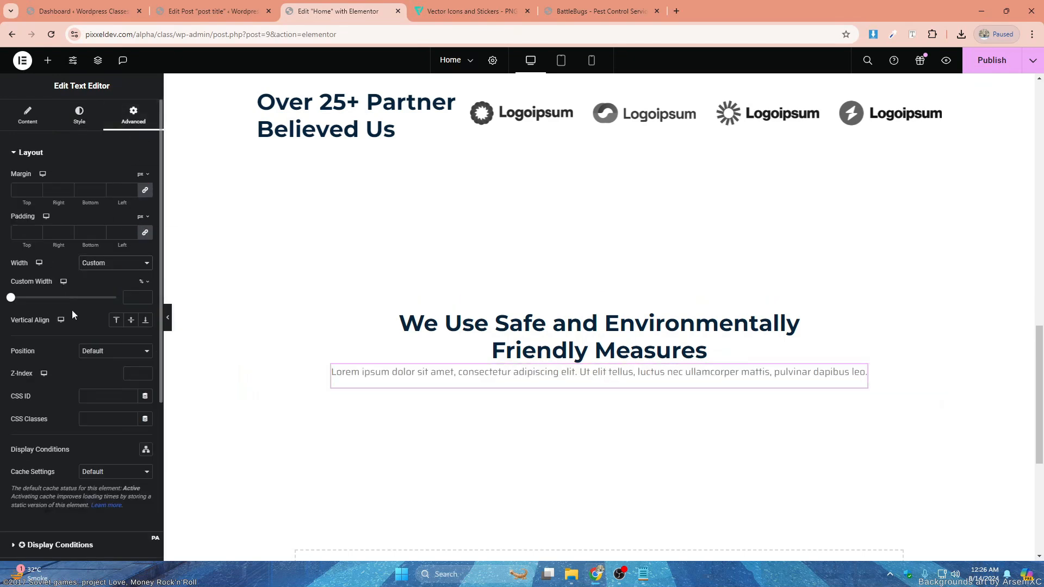
pyautogui.moveTo(12, 298); pyautogui.dragTo(58, 298)
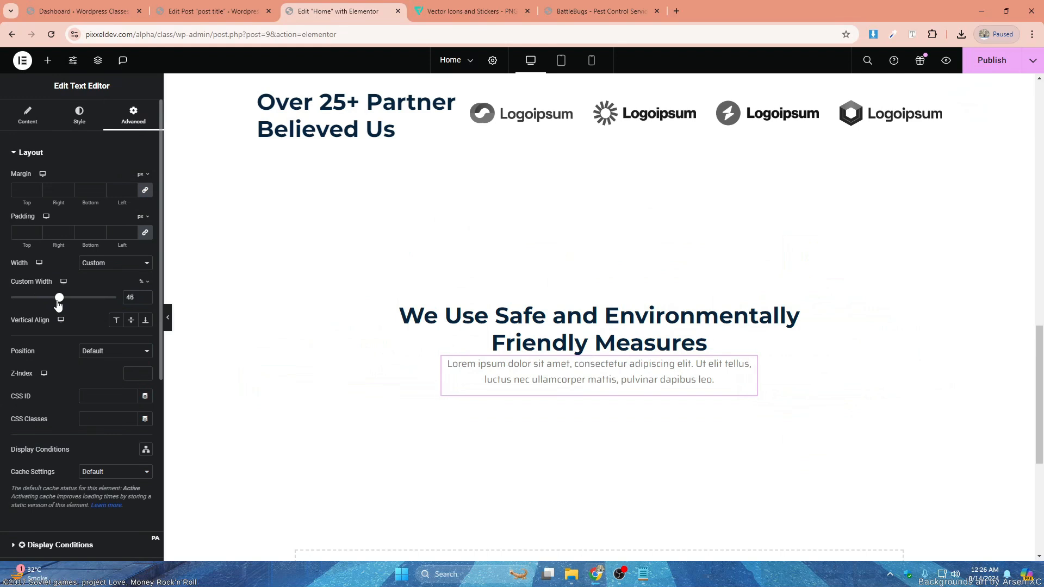
# - Set the paragraph's top and bottom margins to 20 px, keeping the side margins at 0
pyautogui.click(17, 187)
pyautogui.write('0')
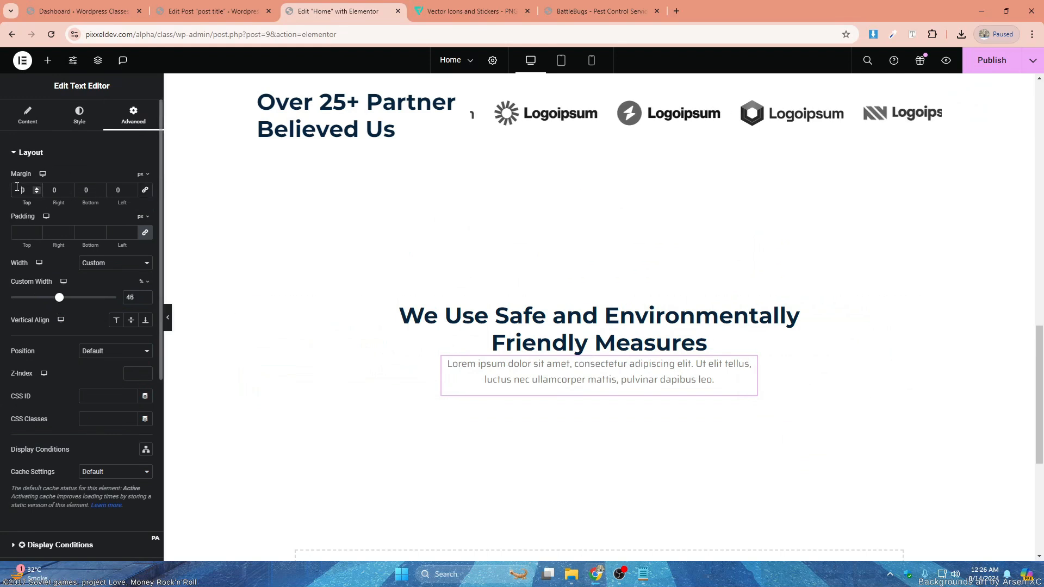
pyautogui.write('2')
pyautogui.click(83, 189)
pyautogui.write('2')
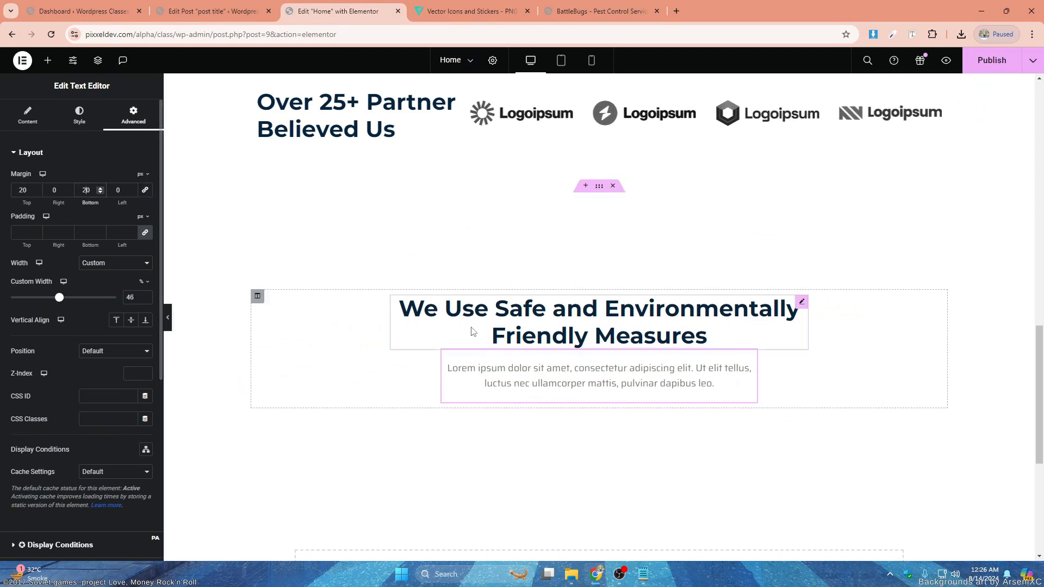
# - Add a centered button below the paragraph and label it "Contact Us"
pyautogui.click(47, 59)
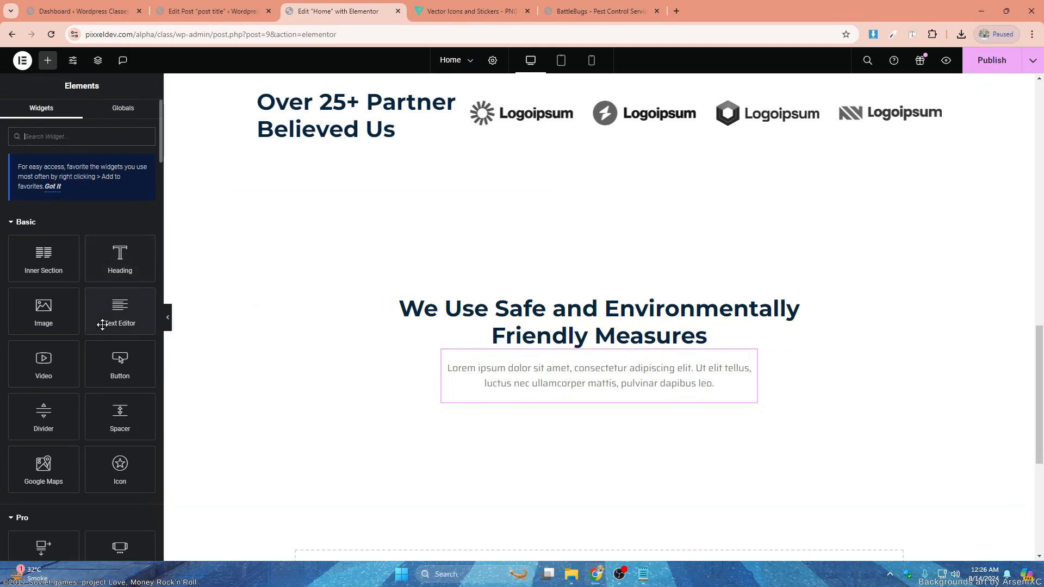
pyautogui.moveTo(120, 360); pyautogui.dragTo(599, 403)
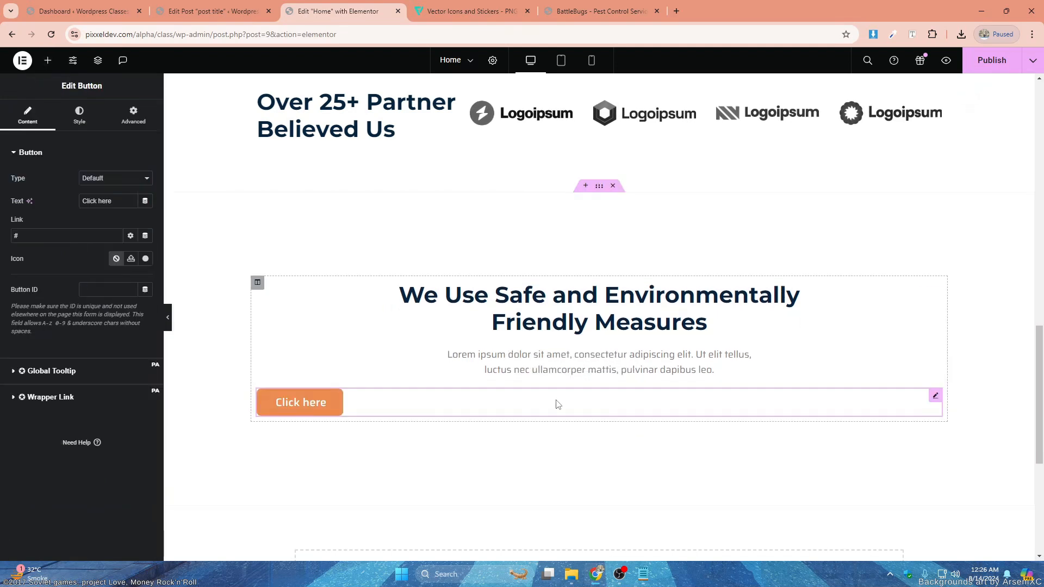
pyautogui.click(81, 125)
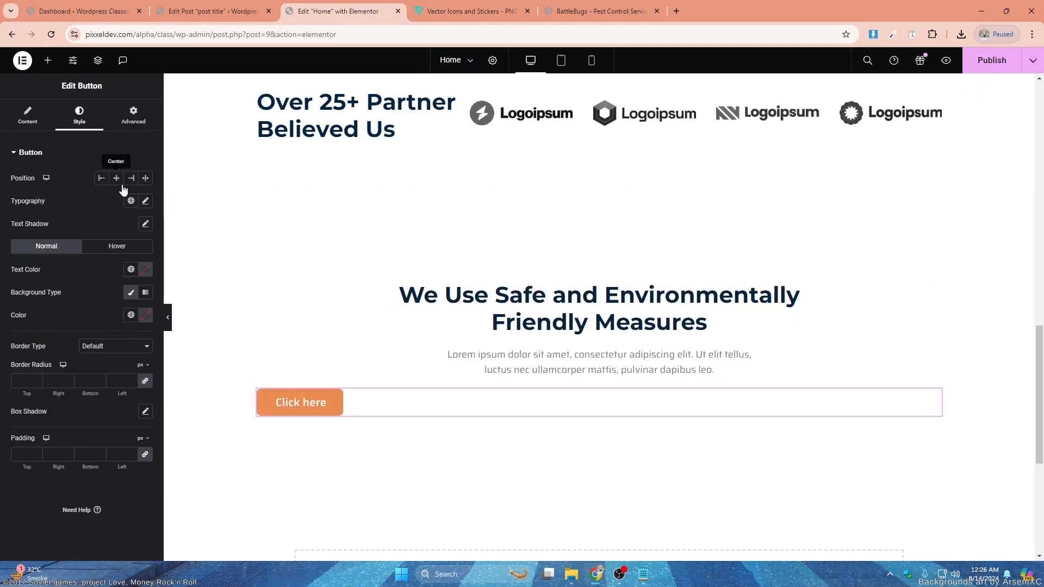
pyautogui.click(116, 178)
pyautogui.click(30, 127)
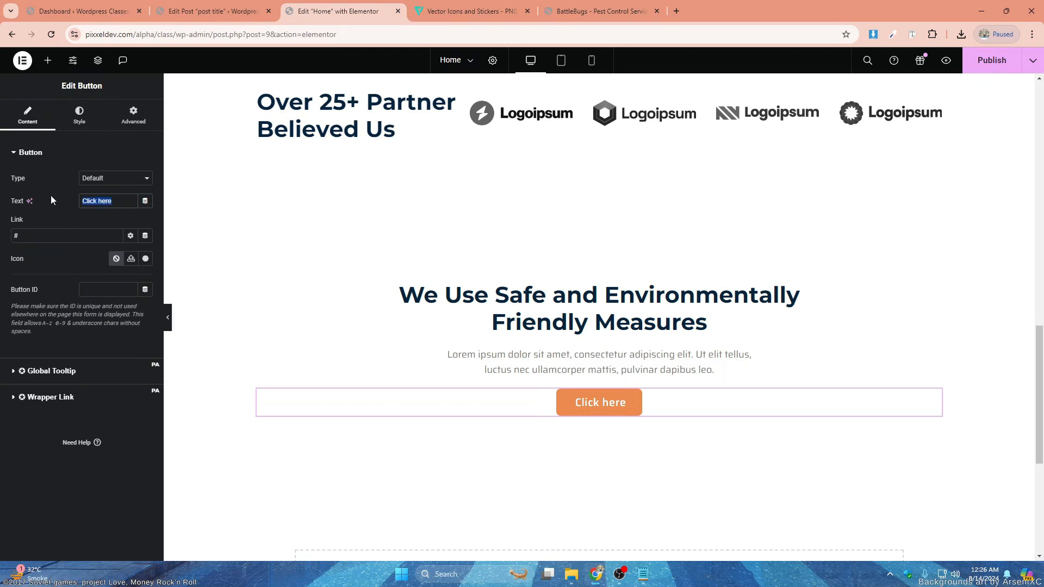
pyautogui.write('Contact Us')
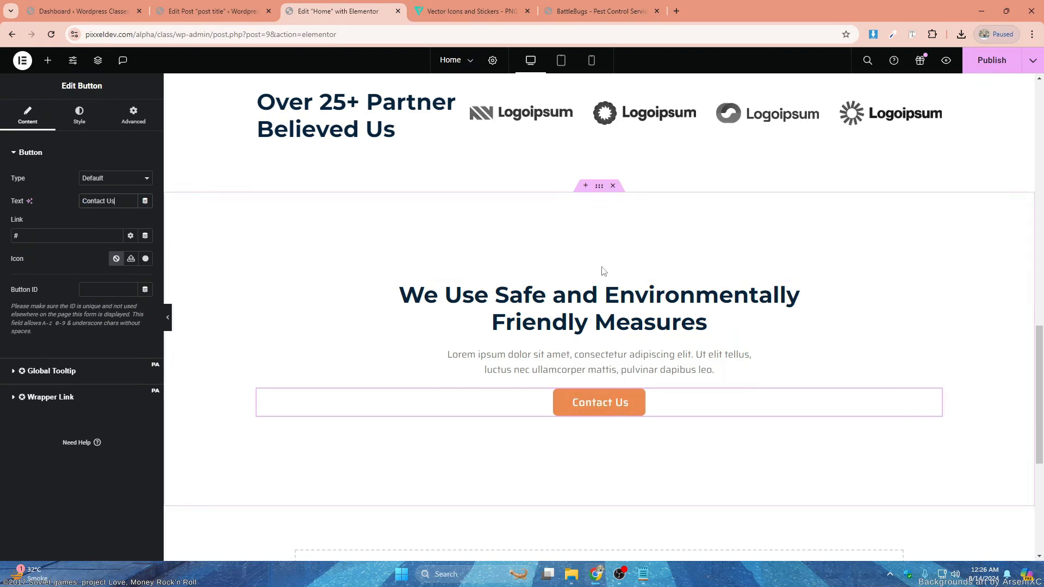
# - Set the height of the section containing the Contact Us button to Default
pyautogui.click(599, 186)
pyautogui.click(111, 259)
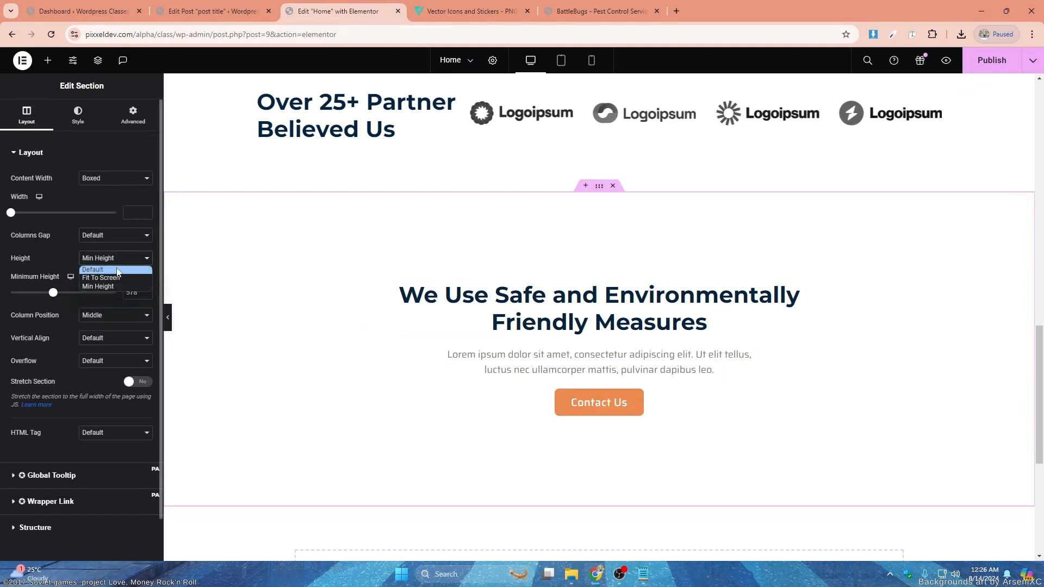
pyautogui.click(95, 267)
pyautogui.click(134, 117)
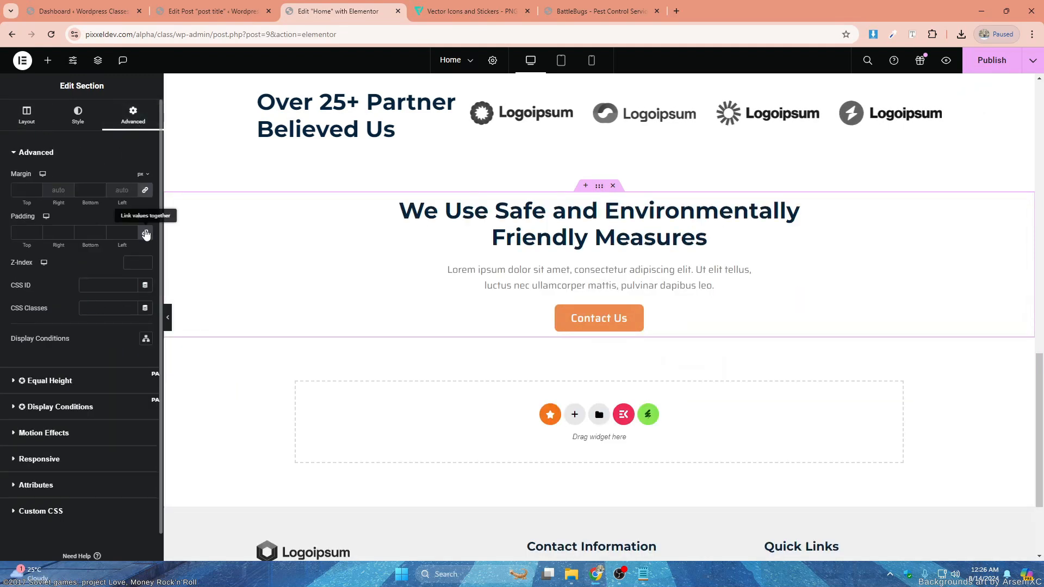
# - Style the section's column with padding, a pest control photo background, a dark blue overlay and a 10 px border radius
pyautogui.click(257, 199)
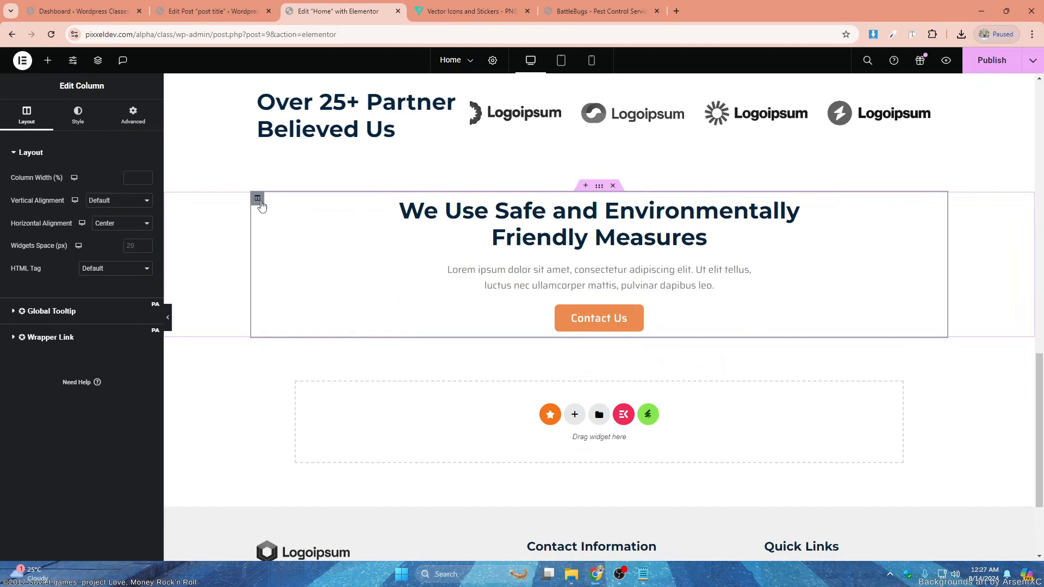
pyautogui.click(129, 126)
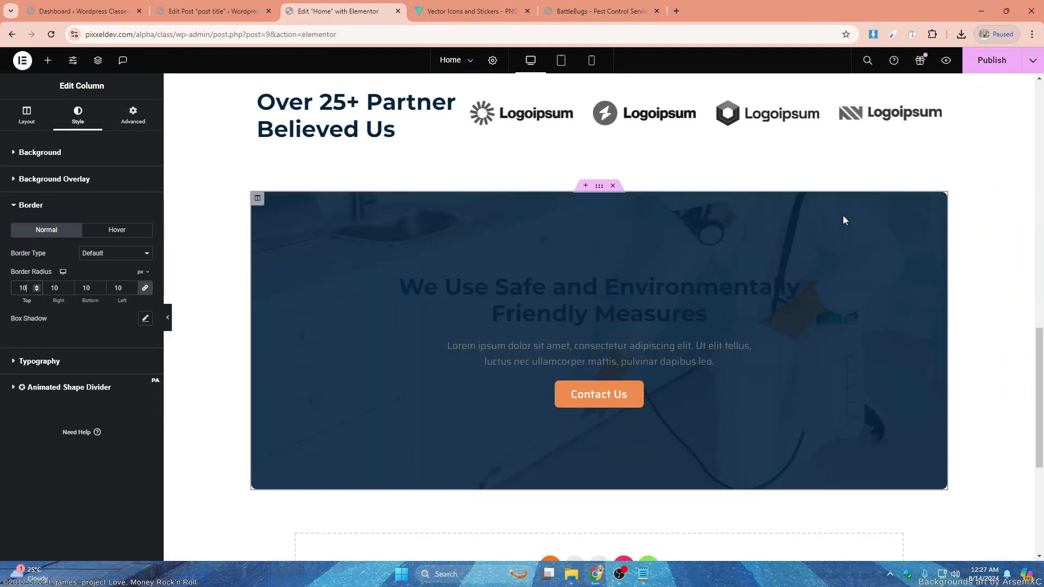
# - Set the text color of the "We Use Safe and Environmentally Friendly Measures" heading to the global White
pyautogui.click(695, 292)
pyautogui.click(80, 115)
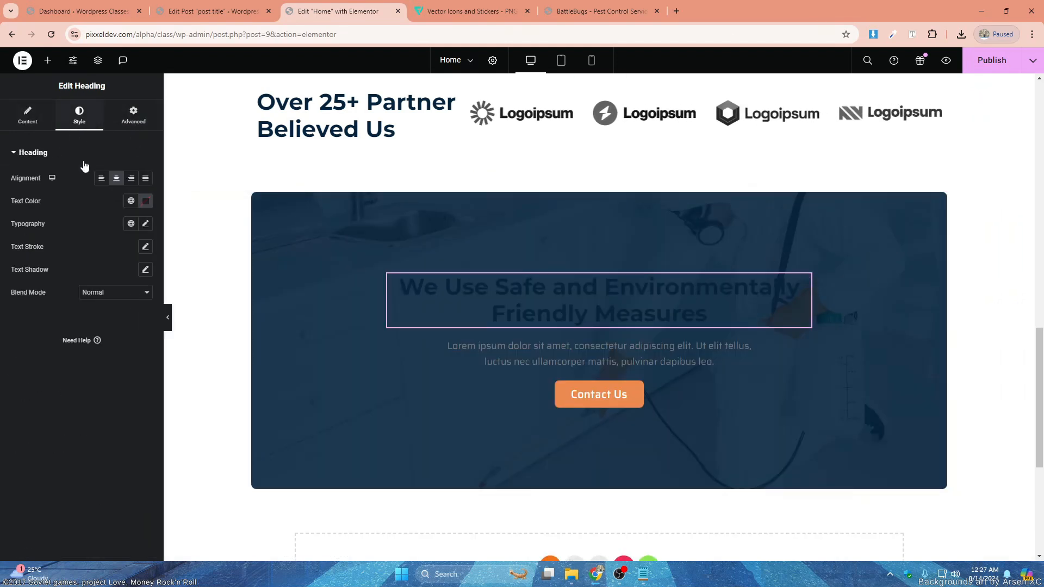
pyautogui.click(127, 205)
pyautogui.click(75, 354)
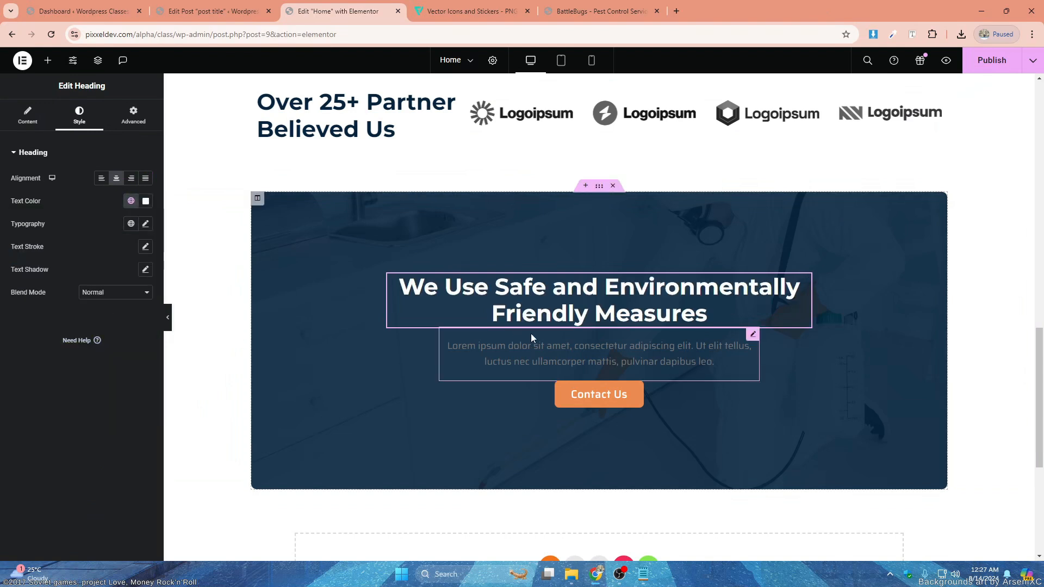
# - Set the text color of the paragraph above the Contact Us button to the global White and preview the section full width
pyautogui.click(569, 346)
pyautogui.click(79, 115)
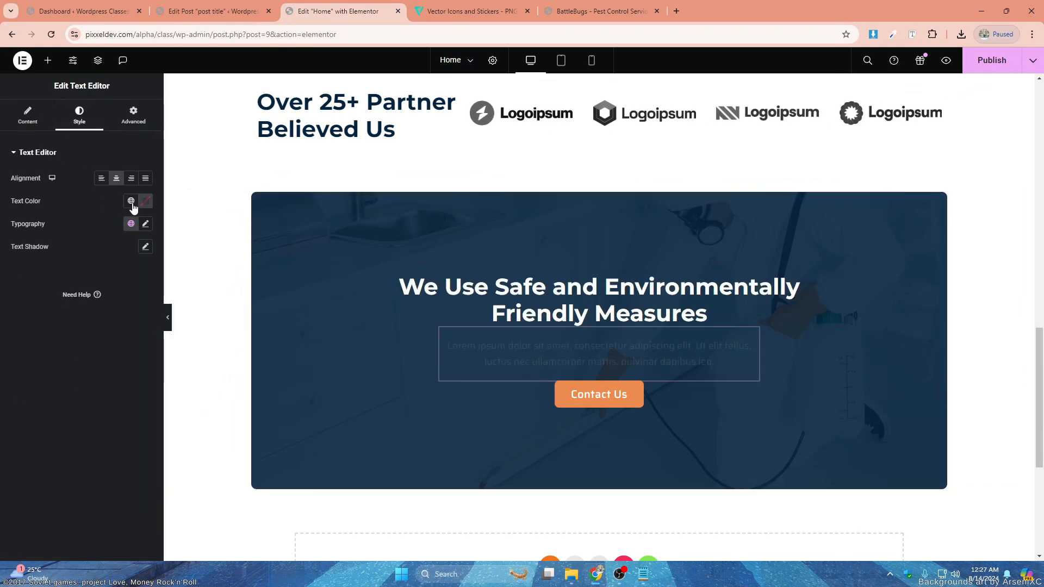
pyautogui.click(130, 201)
pyautogui.click(103, 336)
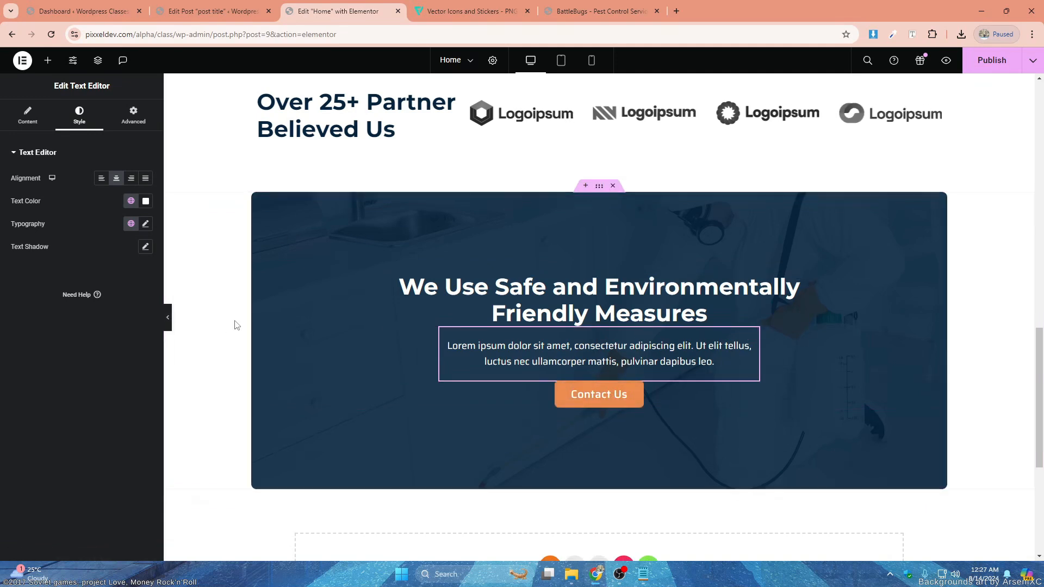
pyautogui.click(168, 318)
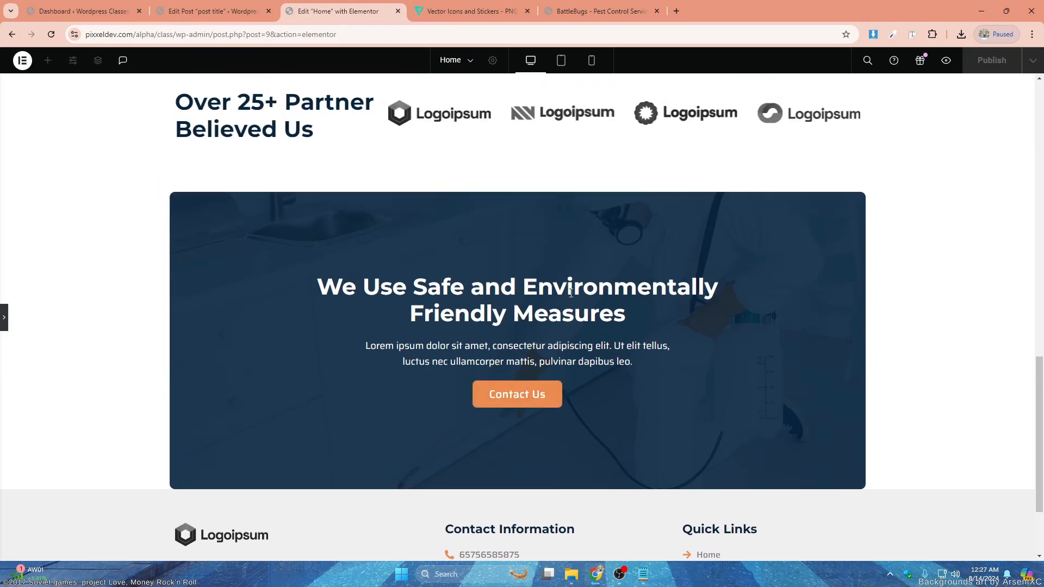
pyautogui.click(4, 318)
# - Add a new single-column section below the call-to-action section
pyautogui.scroll(-4, 702, 314)
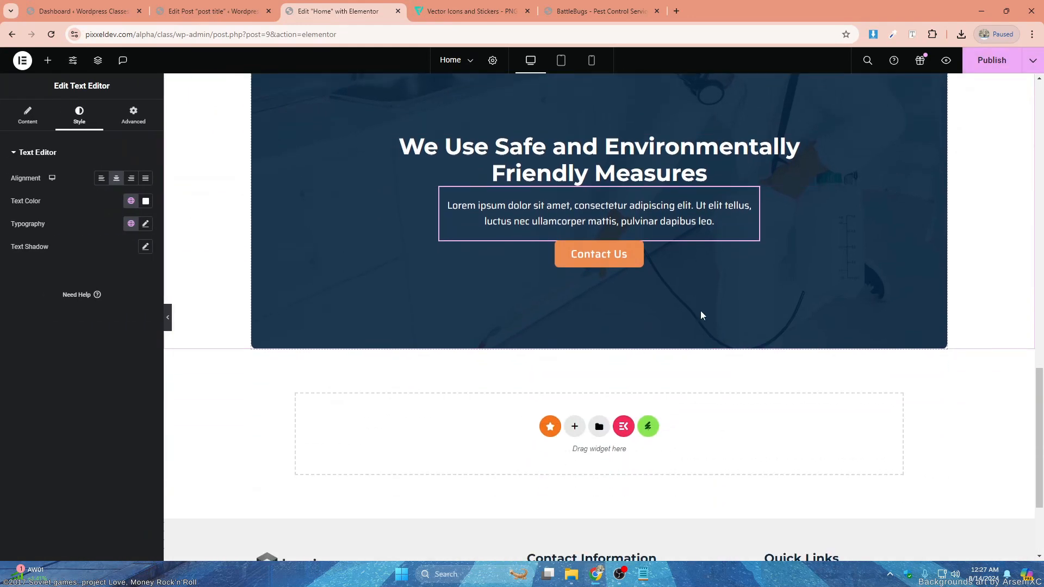
pyautogui.scroll(3, 575, 319)
pyautogui.scroll(-2, 669, 260)
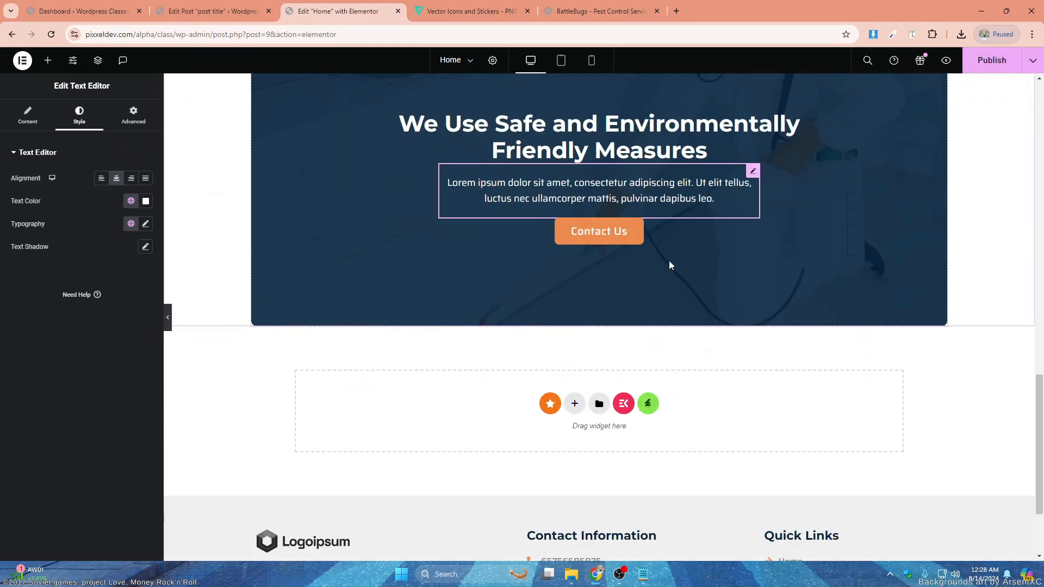
pyautogui.click(576, 404)
pyautogui.scroll(3, 626, 311)
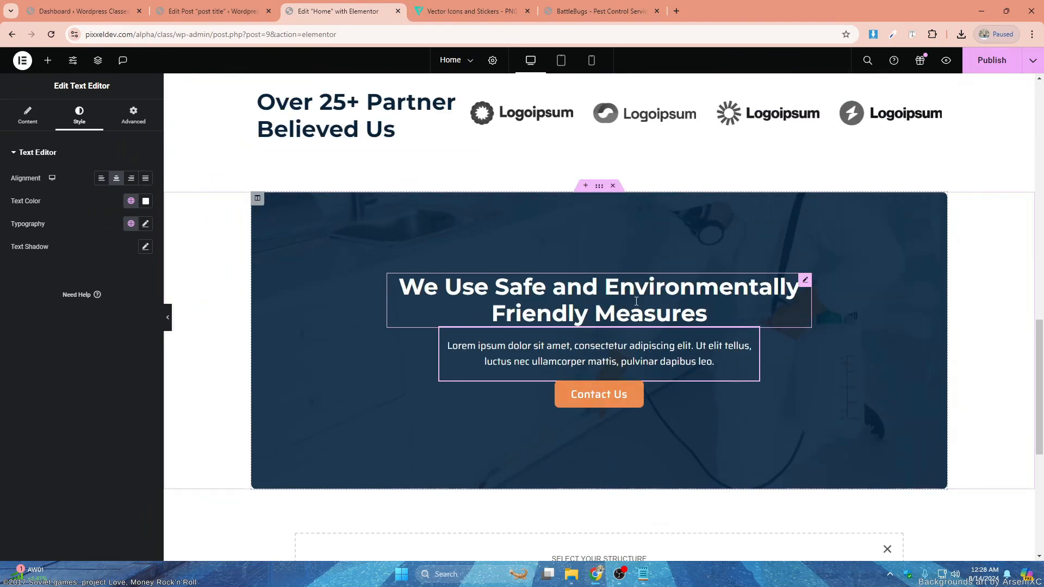
pyautogui.scroll(-4, 490, 348)
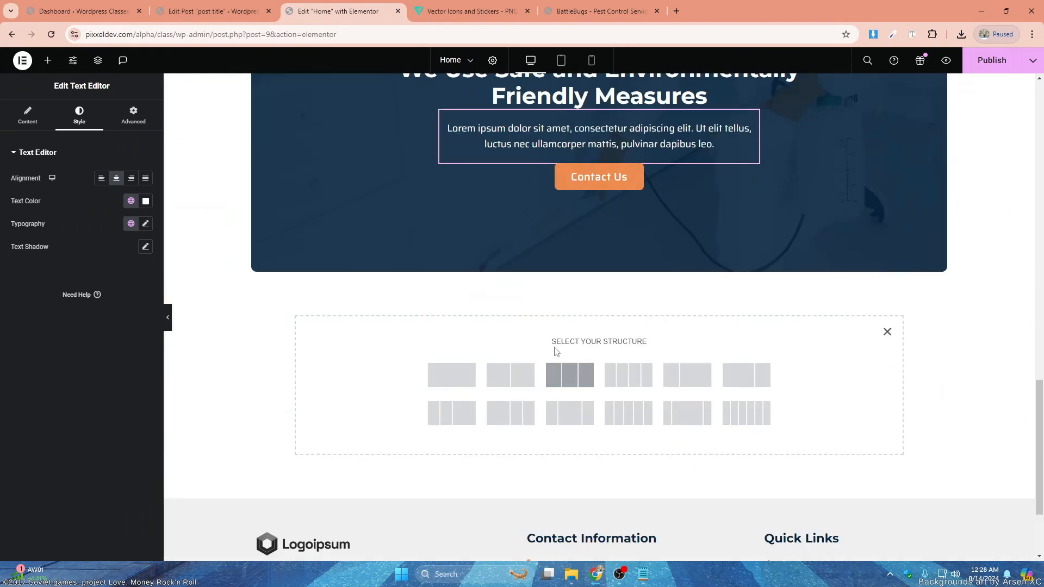
pyautogui.click(452, 375)
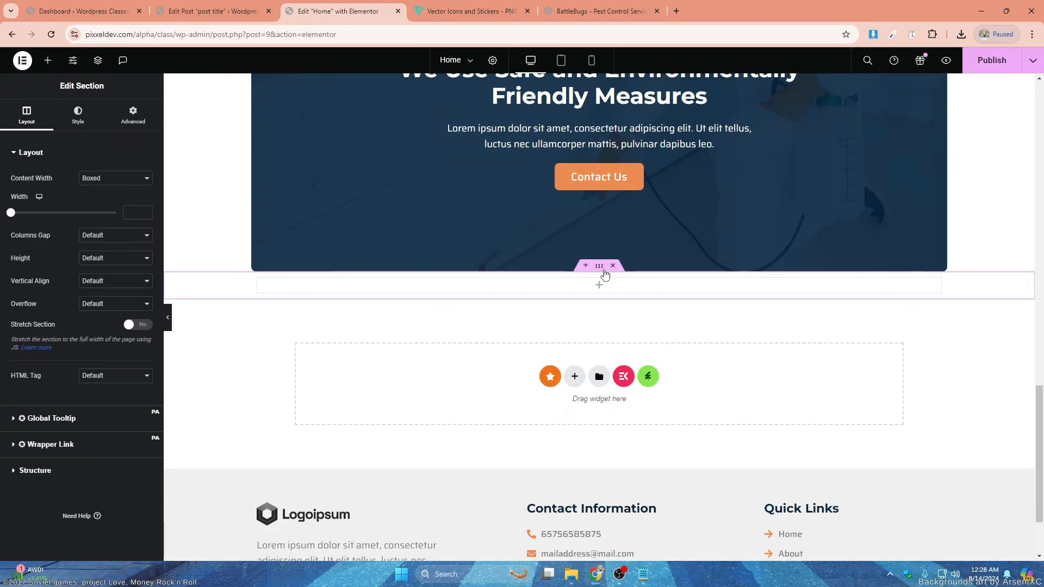
# - Give the new section a classic background in light grey, about #E7E7E7
pyautogui.click(131, 127)
pyautogui.click(80, 117)
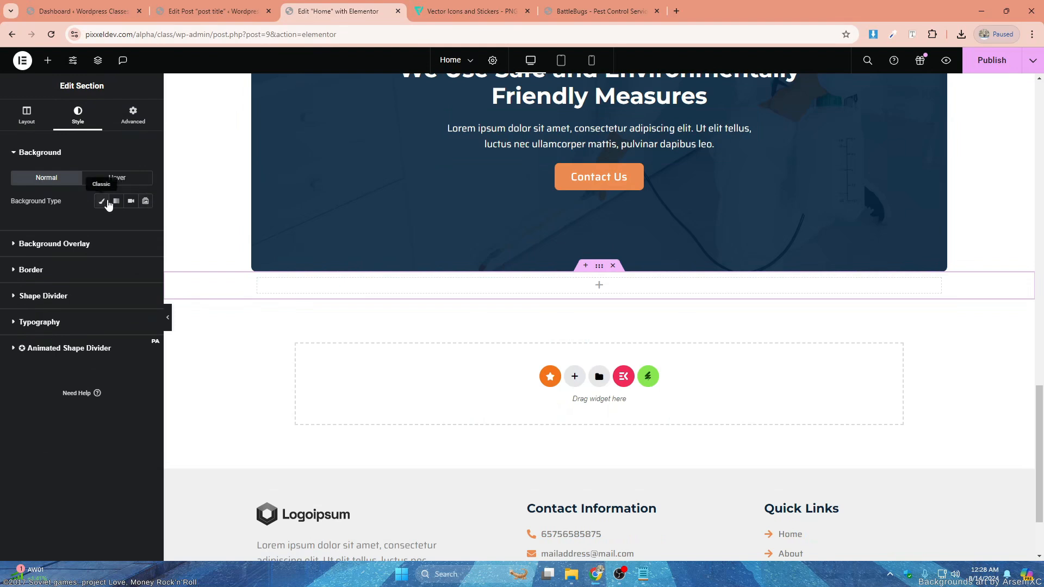
pyautogui.click(107, 203)
pyautogui.click(145, 223)
pyautogui.moveTo(79, 270); pyautogui.dragTo(80, 275)
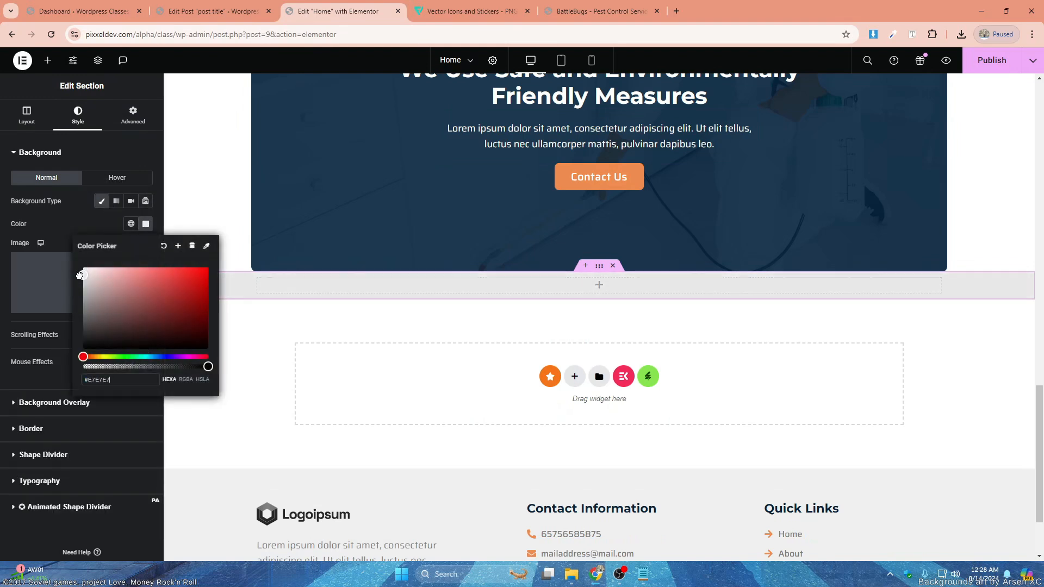
# - Set the grey section's padding to 80 px top and bottom and 0 on the sides
pyautogui.click(133, 114)
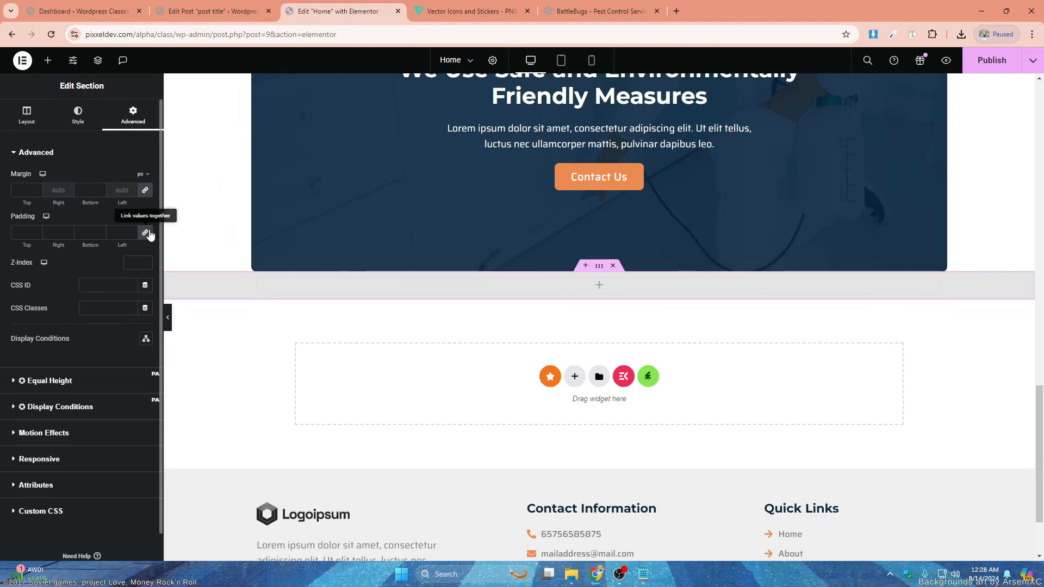
pyautogui.click(19, 233)
pyautogui.write('0')
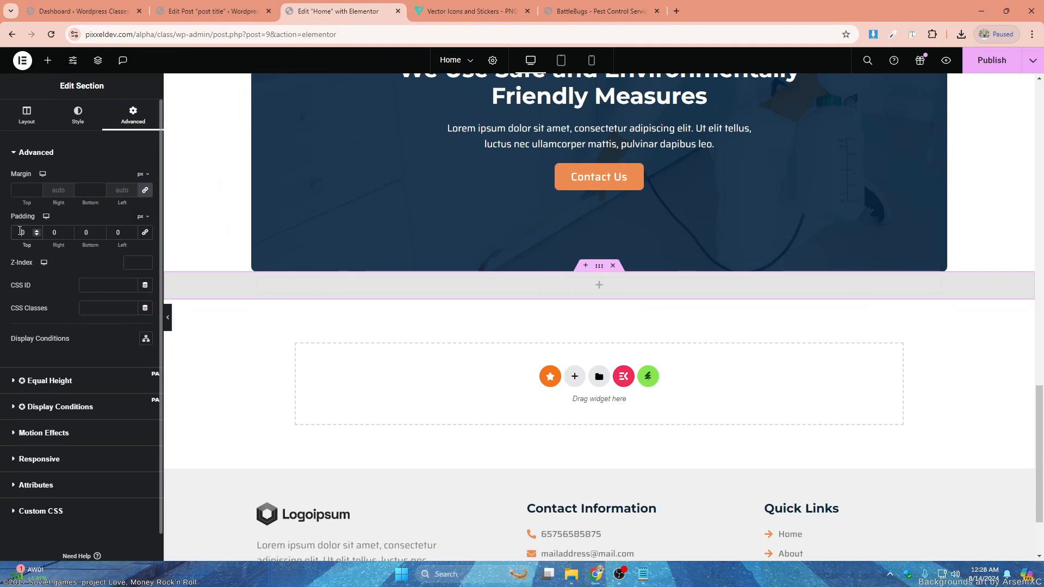
pyautogui.write('8')
pyautogui.click(83, 233)
pyautogui.write('8')
# - Copy the small orange "About Us" heading and paste it into the empty grey section
pyautogui.click(599, 330)
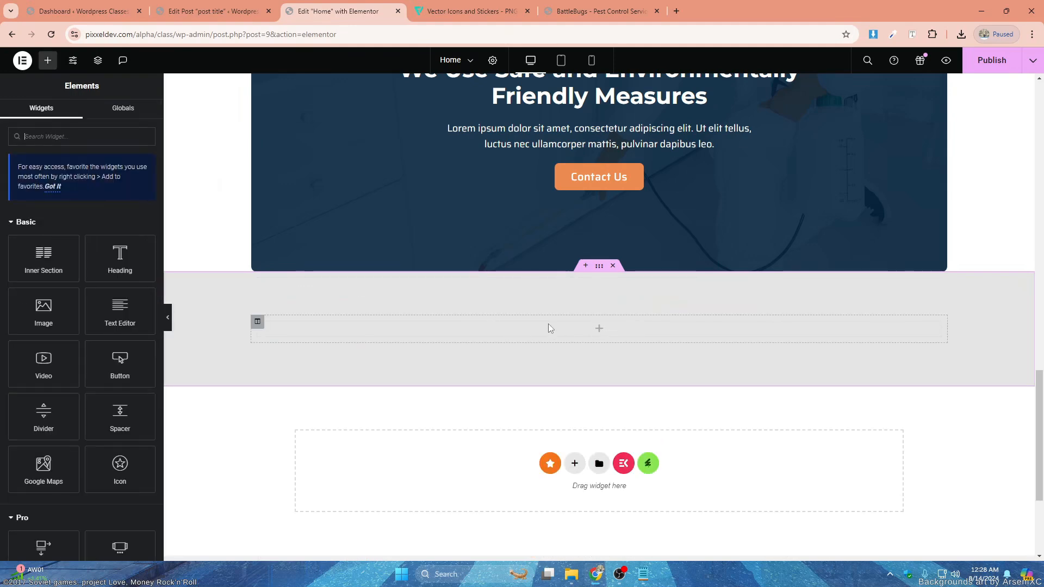
pyautogui.scroll(10, 548, 324)
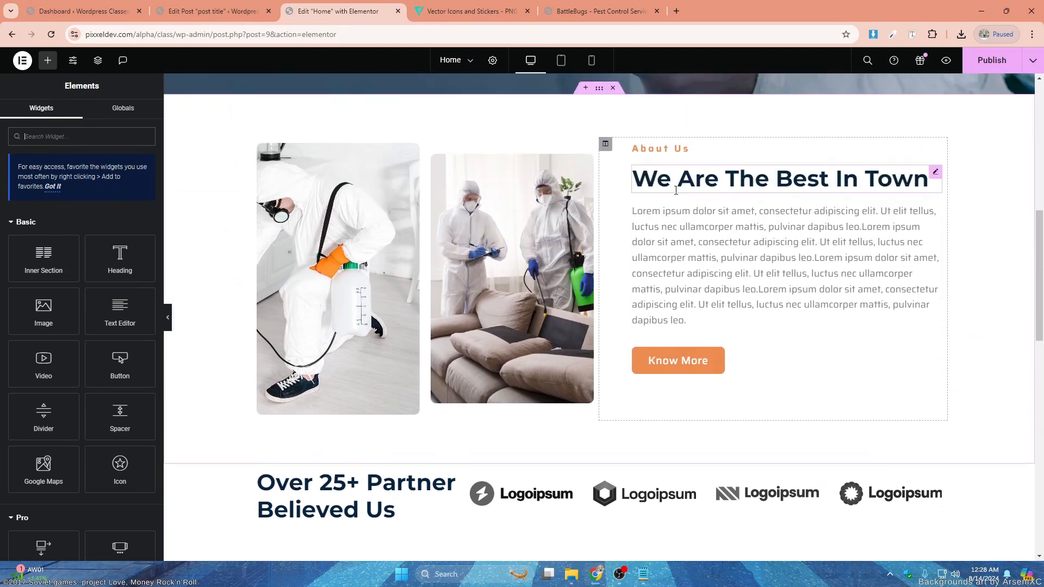
pyautogui.rightClick(670, 149)
pyautogui.click(685, 202)
pyautogui.scroll(-9, 644, 223)
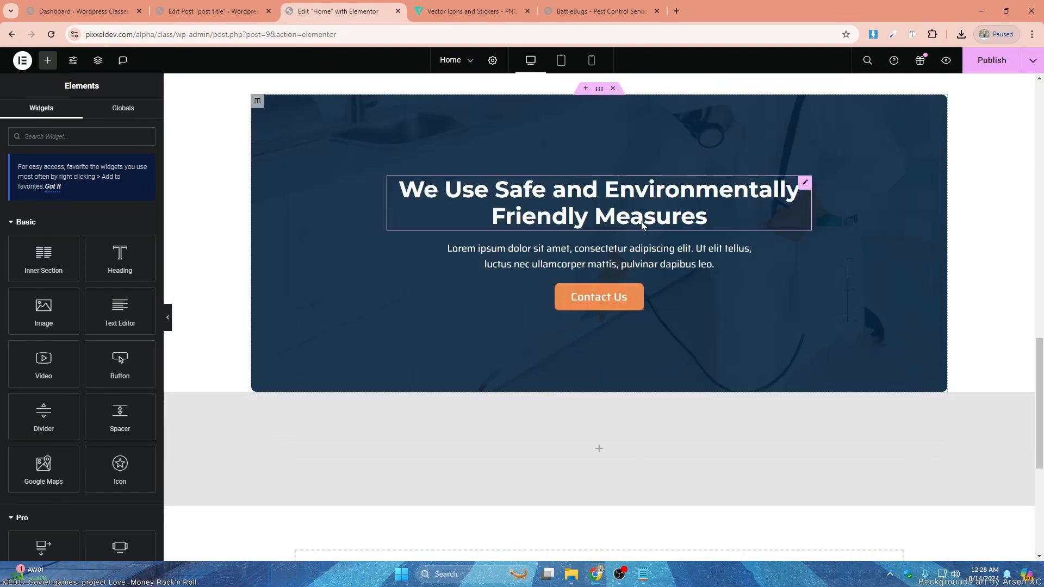
pyautogui.scroll(-4, 644, 223)
pyautogui.rightClick(604, 219)
pyautogui.click(632, 311)
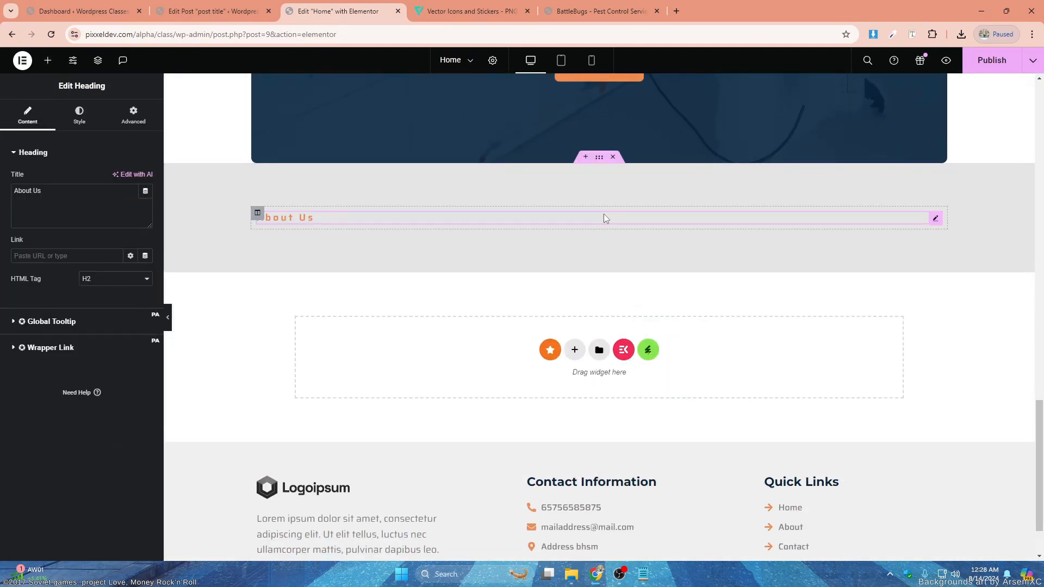
# - Center the pasted heading and change its title to "Our Services"
pyautogui.click(81, 116)
pyautogui.click(116, 178)
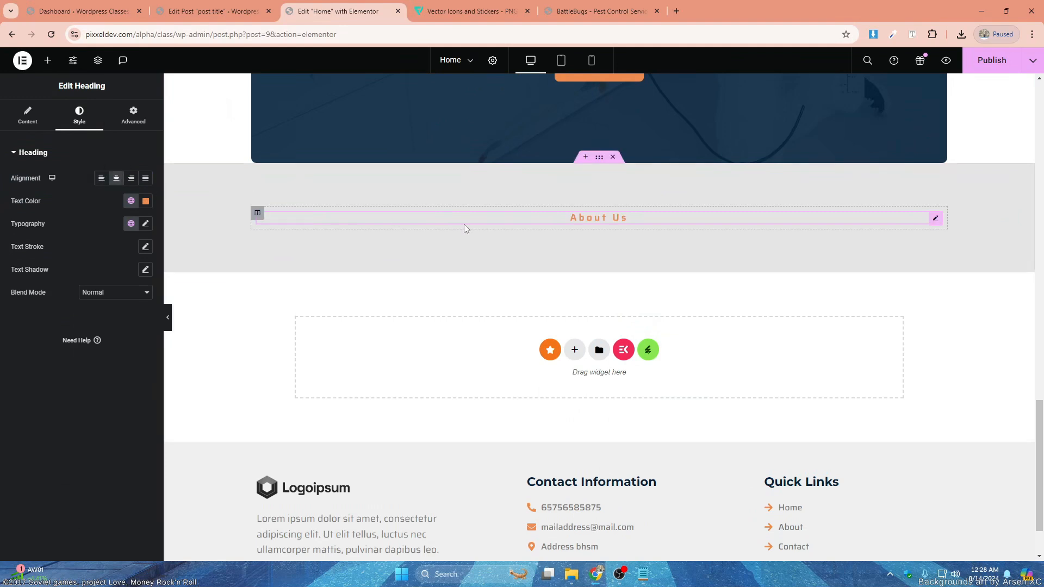
pyautogui.click(27, 116)
pyautogui.moveTo(73, 192); pyautogui.dragTo(2, 189)
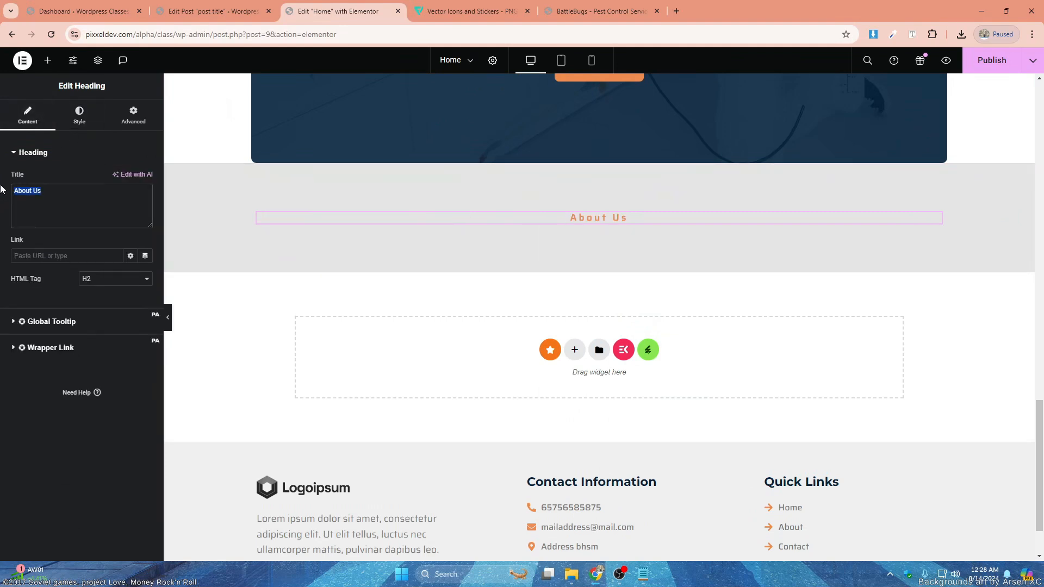
pyautogui.write('Our Services')
# - Add a heading widget below "Our Services" and align it to the center
pyautogui.click(47, 60)
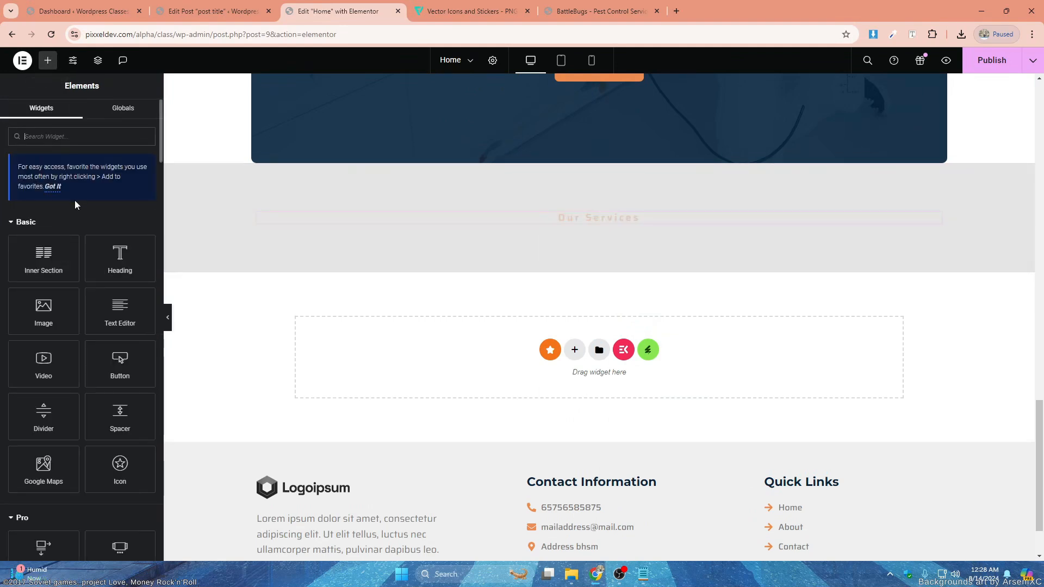
pyautogui.moveTo(120, 256); pyautogui.dragTo(596, 225)
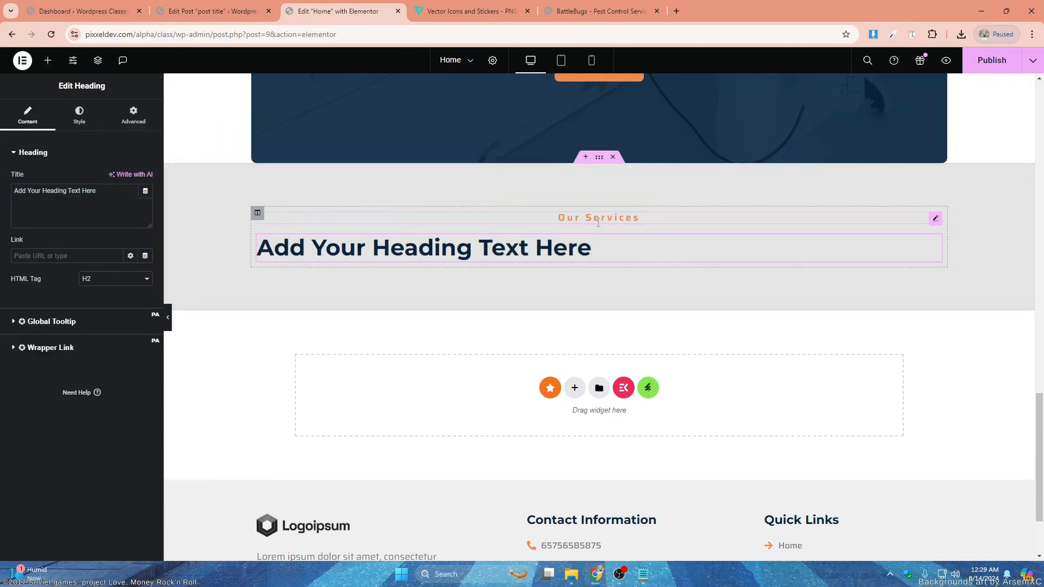
pyautogui.click(79, 116)
pyautogui.click(117, 178)
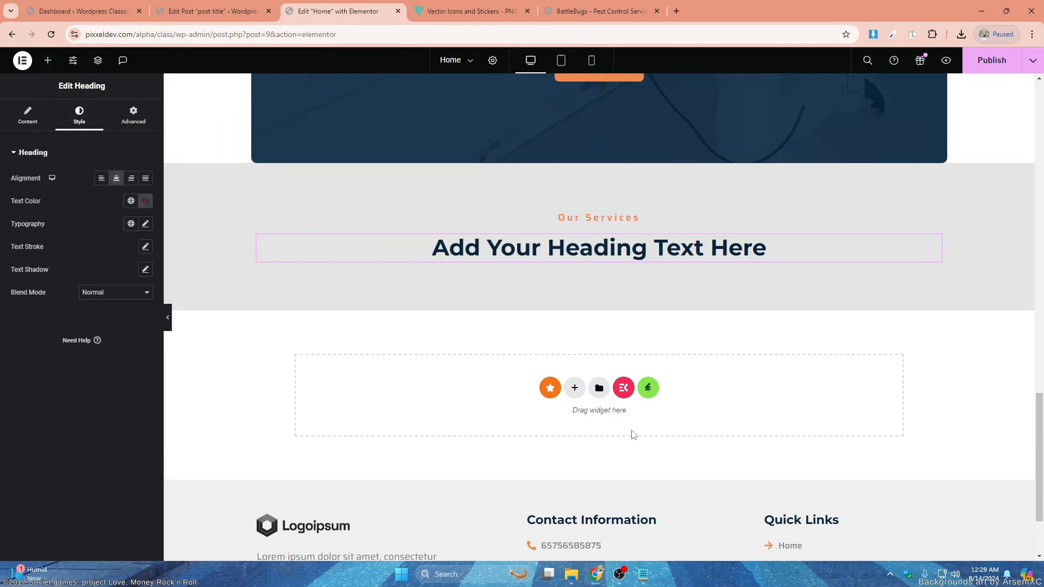
# - Copy "We Promise to Get Rid of Pests" from the Pest Control notes in Notepad and use it as the new heading's title
pyautogui.click(642, 576)
pyautogui.click(644, 291)
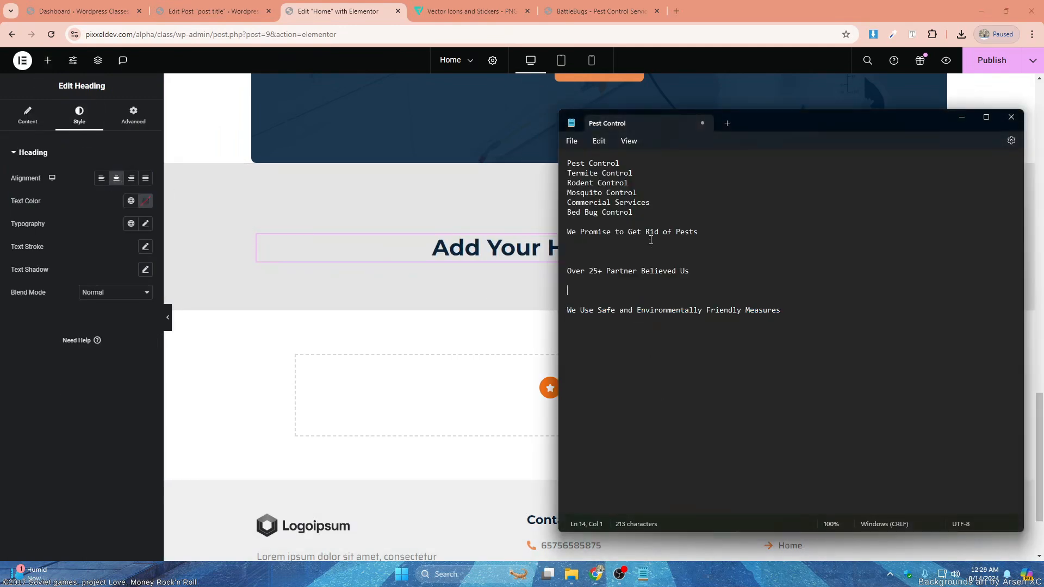
pyautogui.moveTo(706, 234); pyautogui.dragTo(577, 235)
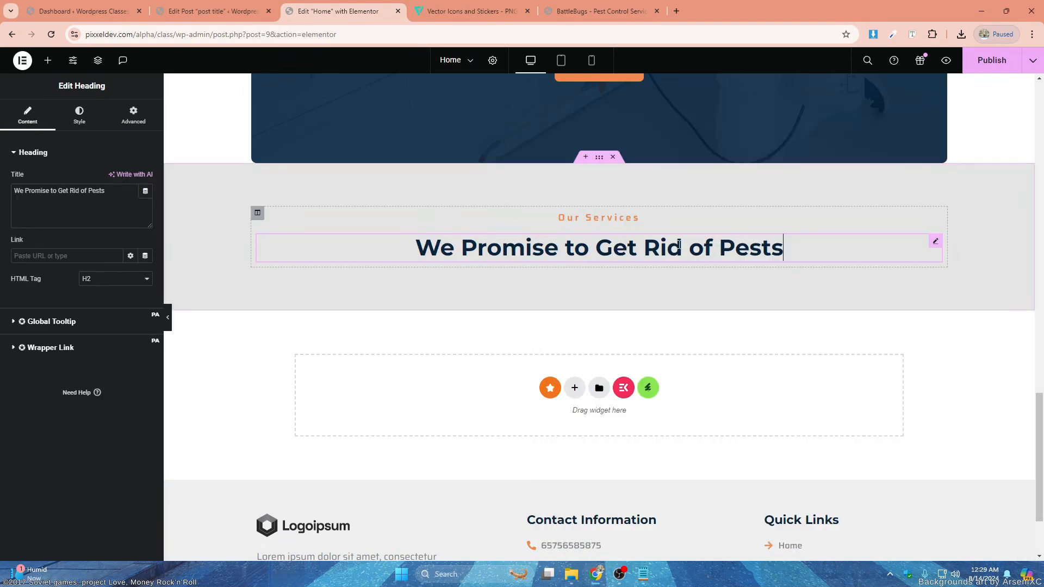
# - Examine how the call-to-action box sits between the partners section and the grey Our Services section
pyautogui.scroll(4, 707, 228)
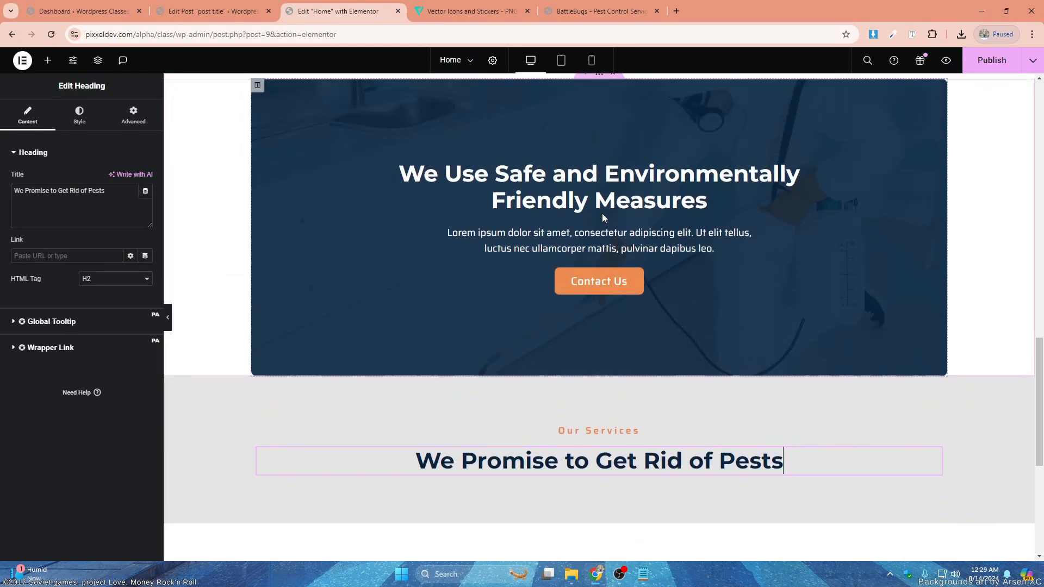
pyautogui.scroll(3, 603, 214)
pyautogui.scroll(-3, 602, 214)
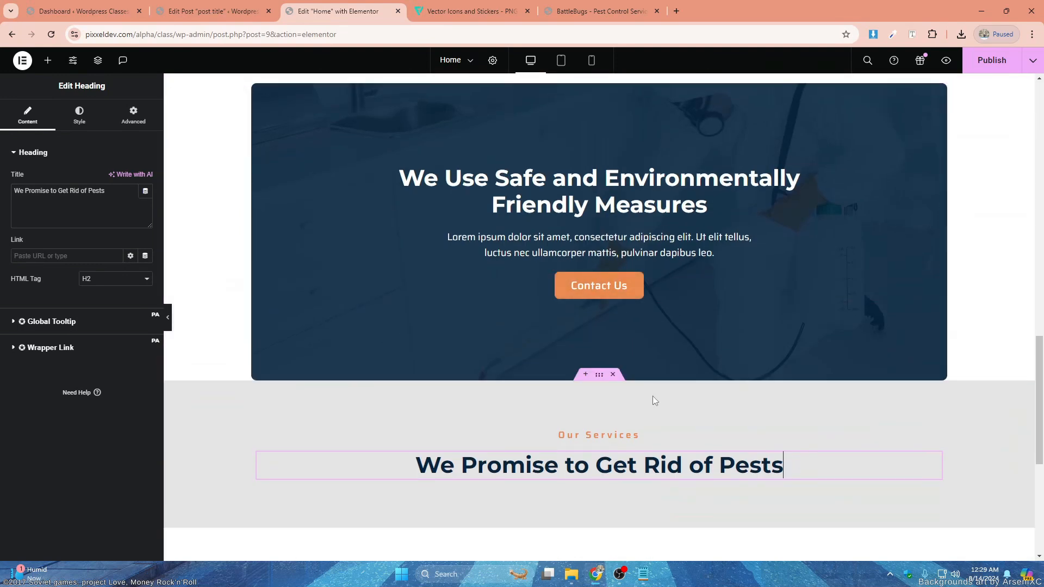
pyautogui.scroll(3, 600, 255)
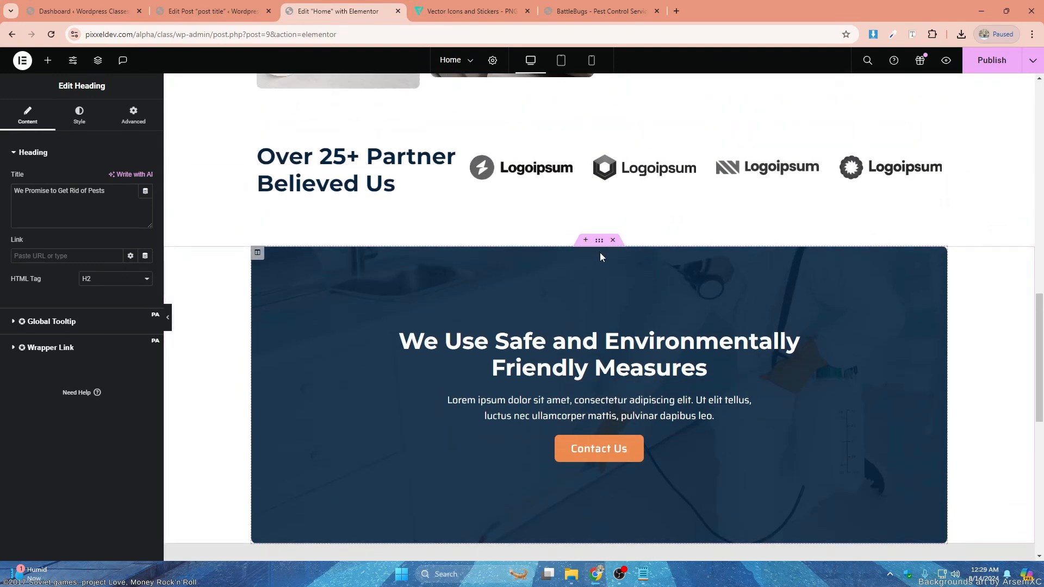
pyautogui.scroll(-3, 601, 256)
pyautogui.scroll(2, 653, 279)
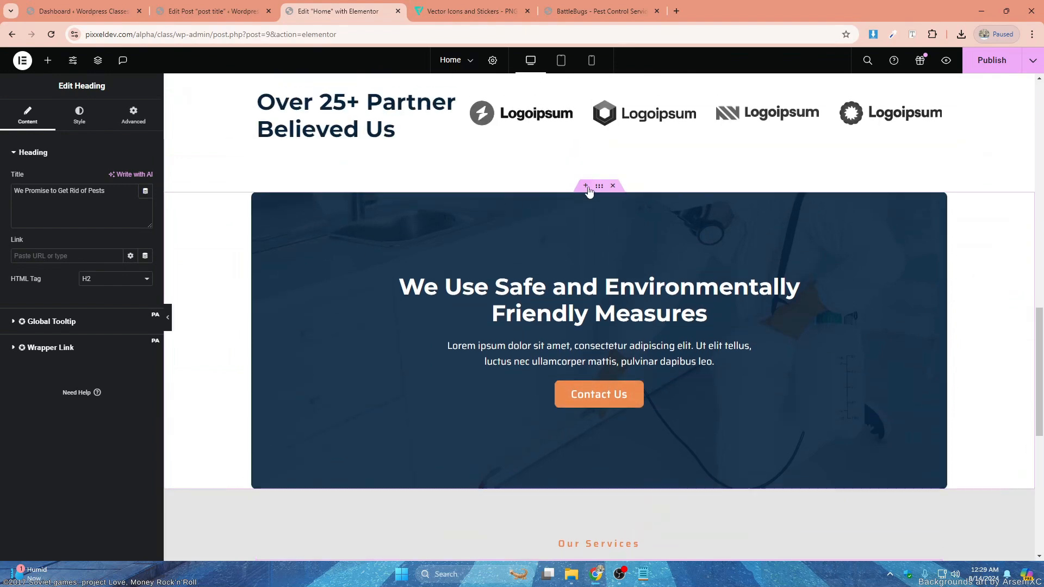
pyautogui.scroll(-4, 631, 305)
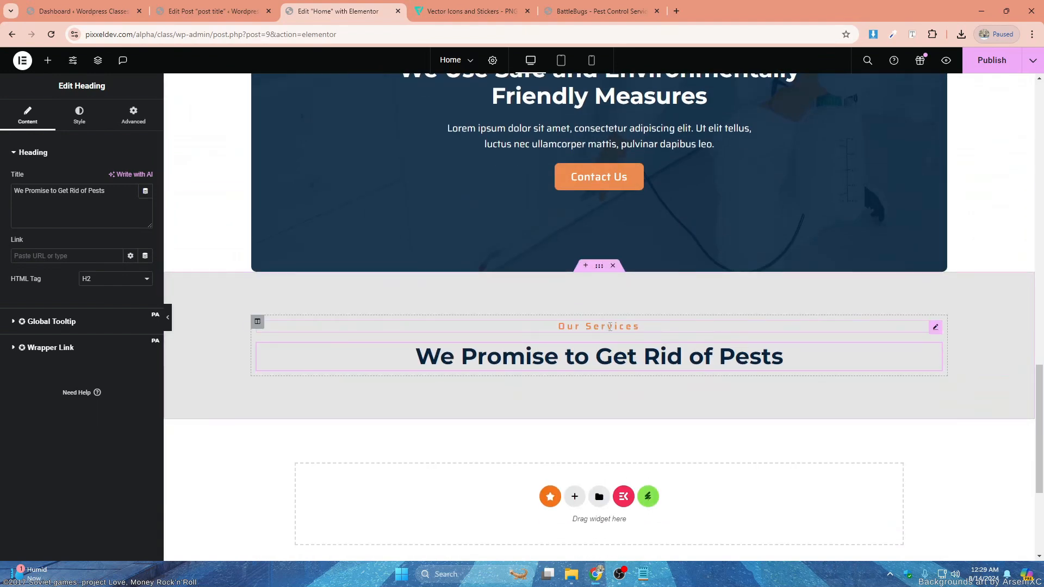
pyautogui.scroll(2, 618, 316)
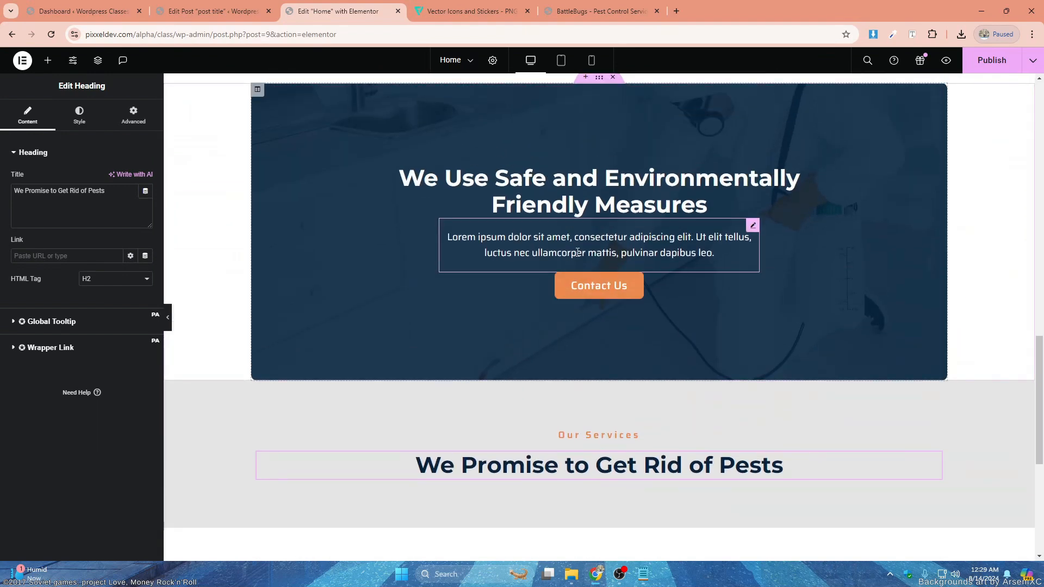
pyautogui.scroll(3, 585, 248)
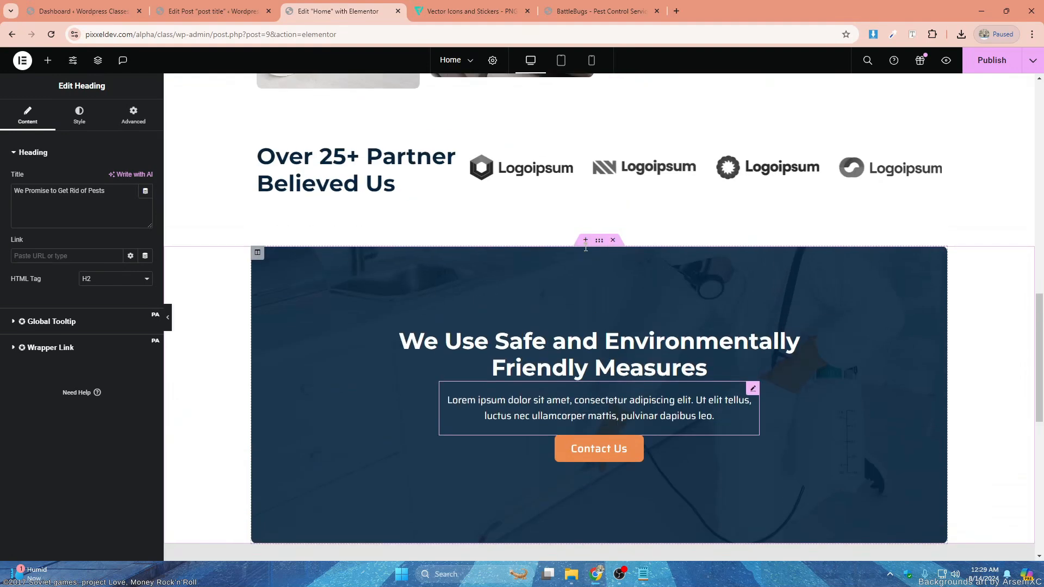
pyautogui.scroll(-3, 602, 273)
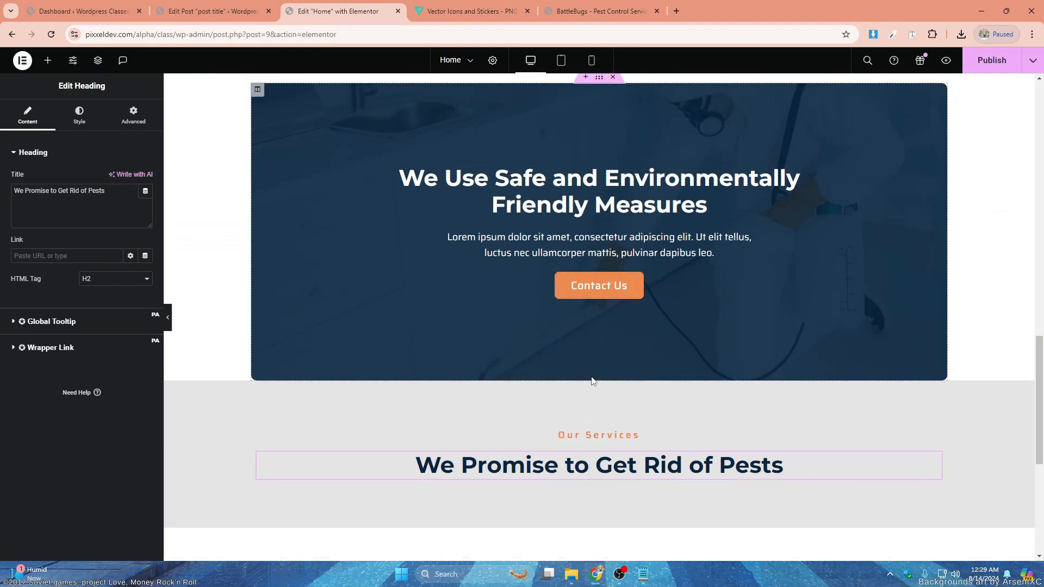
# - Set the Our Services section's top margin to -10% and its top padding to 150 px
pyautogui.click(601, 379)
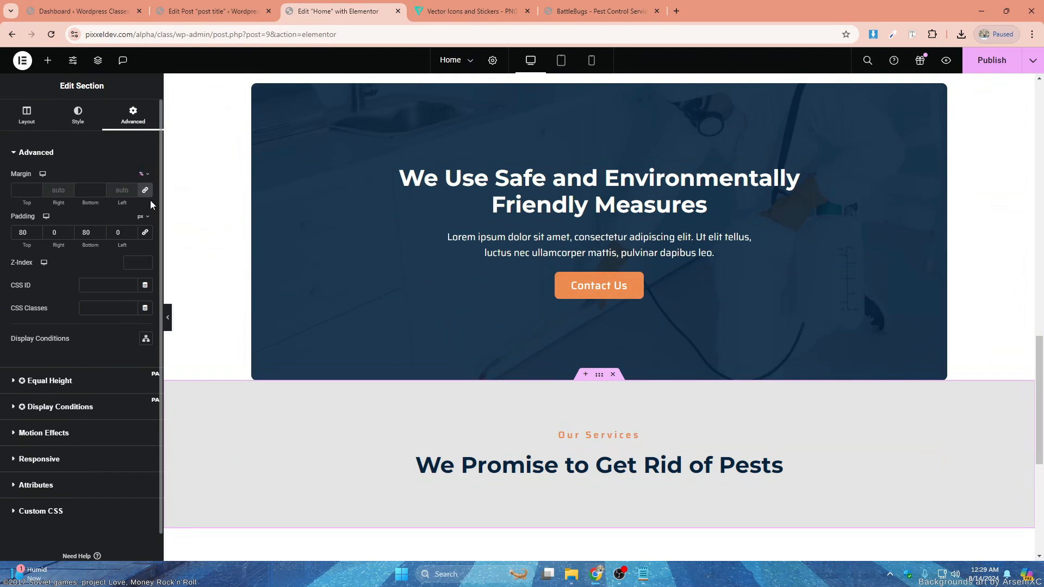
pyautogui.click(145, 189)
pyautogui.click(35, 193)
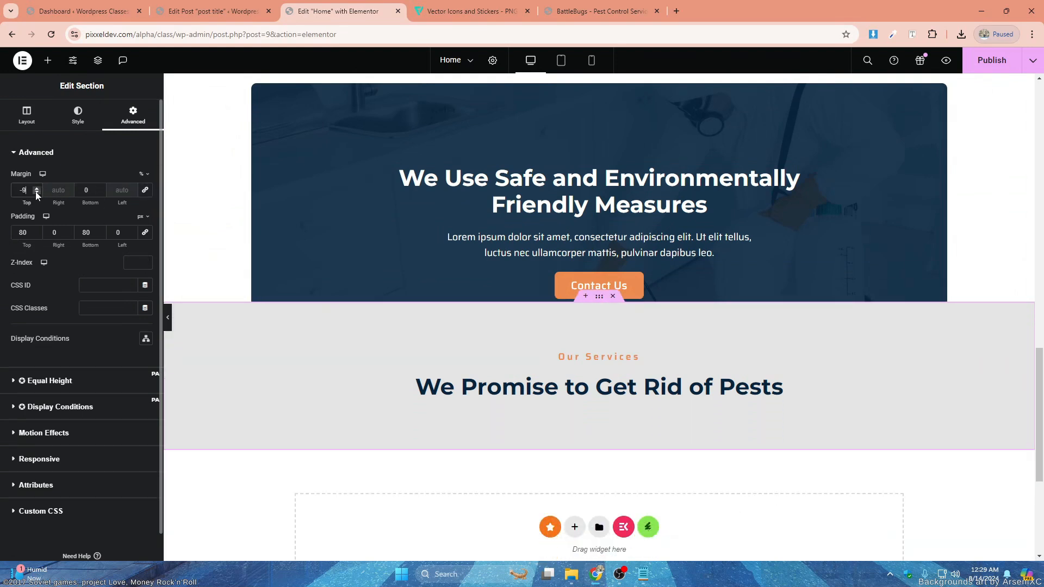
pyautogui.click(36, 192)
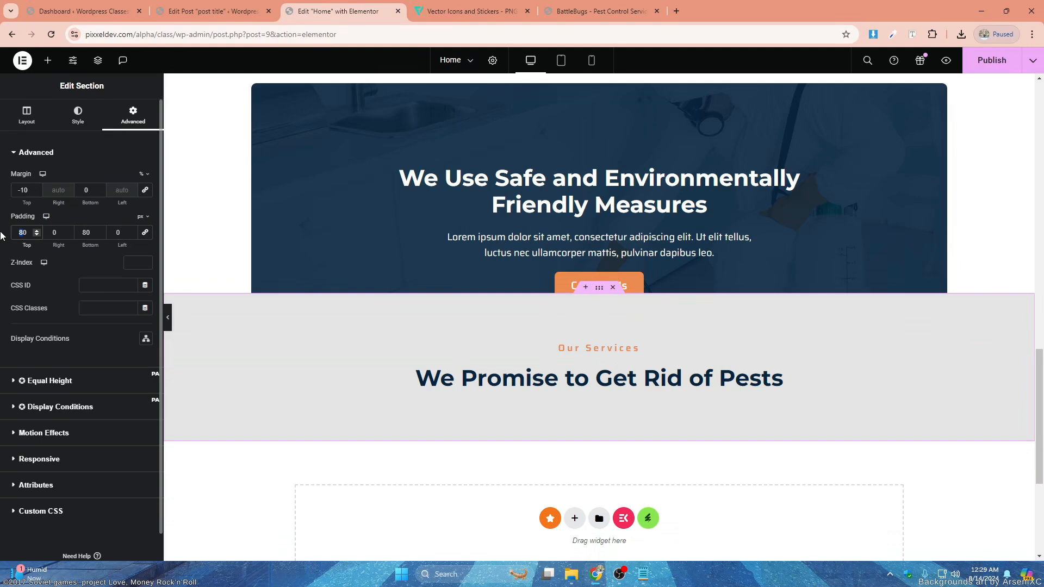
pyautogui.write('150')
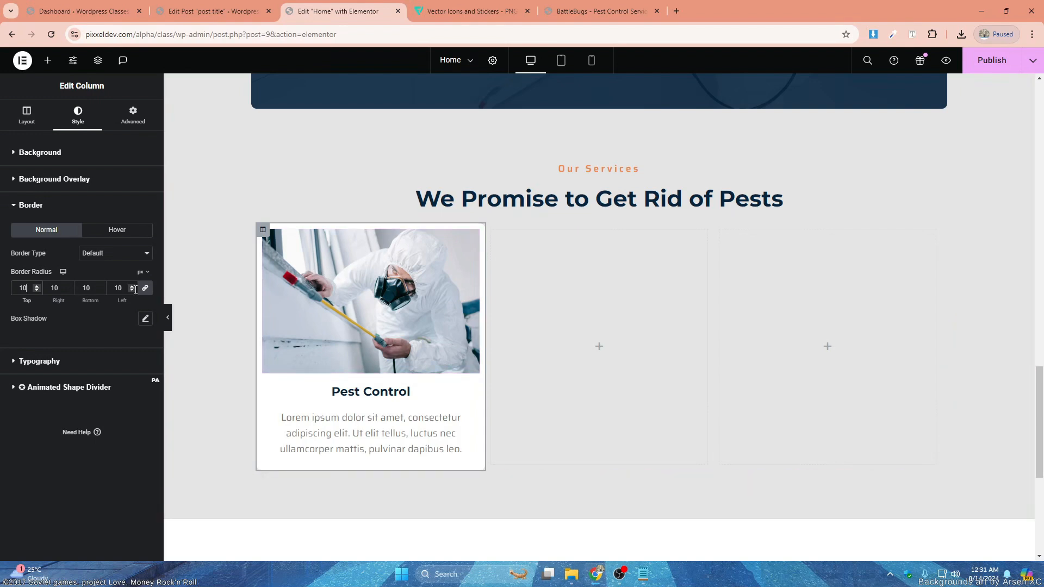
# - Give the Pest Control card column a black box shadow with the colour rgba(0, 0, 0, 0.07)
pyautogui.click(146, 318)
pyautogui.click(137, 347)
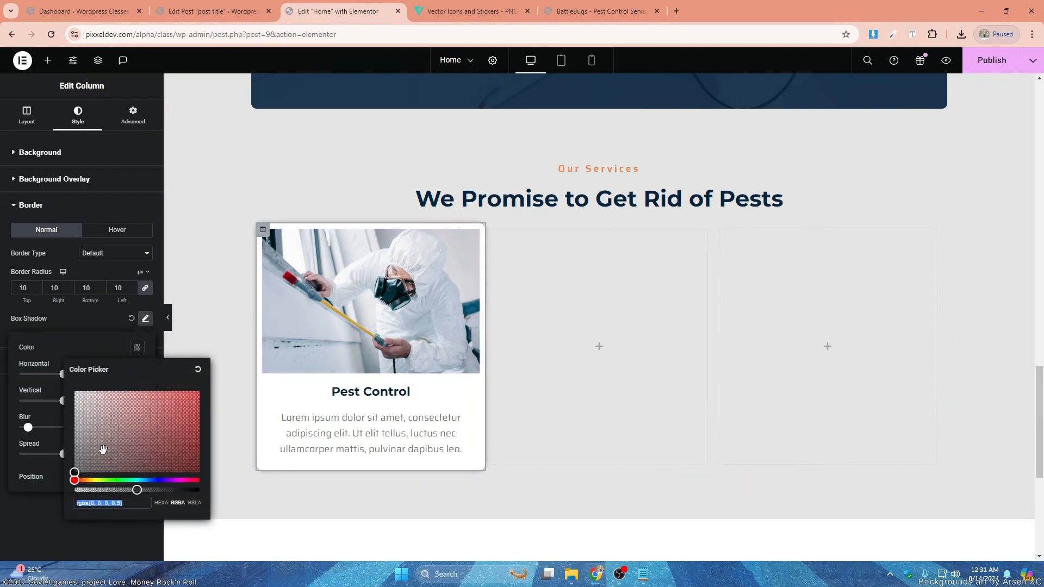
pyautogui.moveTo(104, 490); pyautogui.dragTo(82, 491)
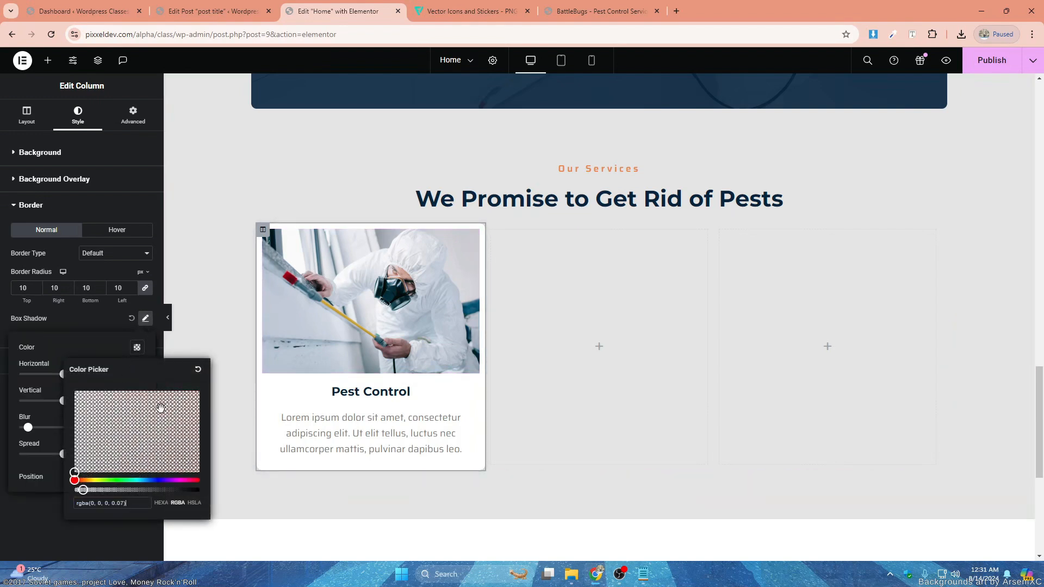
pyautogui.click(139, 347)
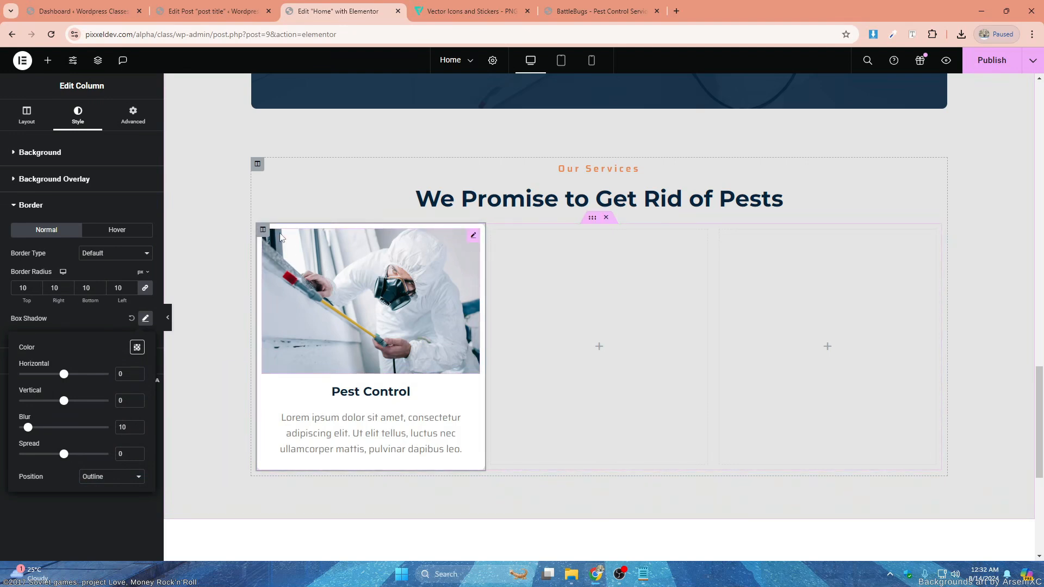
# - Set the Pest Control card column's padding to 0 on all sides
pyautogui.click(133, 114)
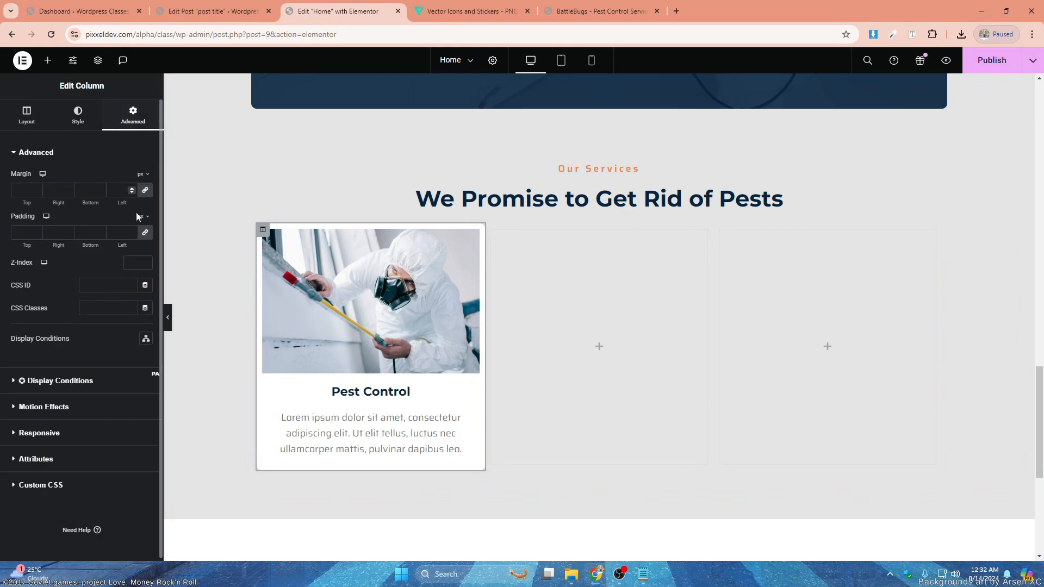
pyautogui.click(144, 232)
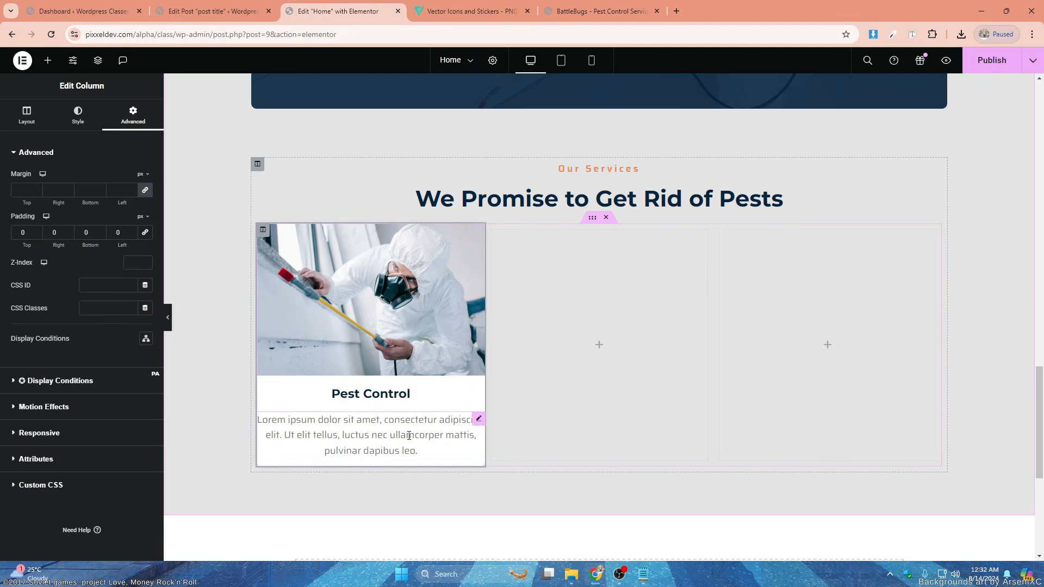
# - Set 20 px right and left margins on the card's Pest Control heading and on its description text
pyautogui.click(397, 395)
pyautogui.click(134, 116)
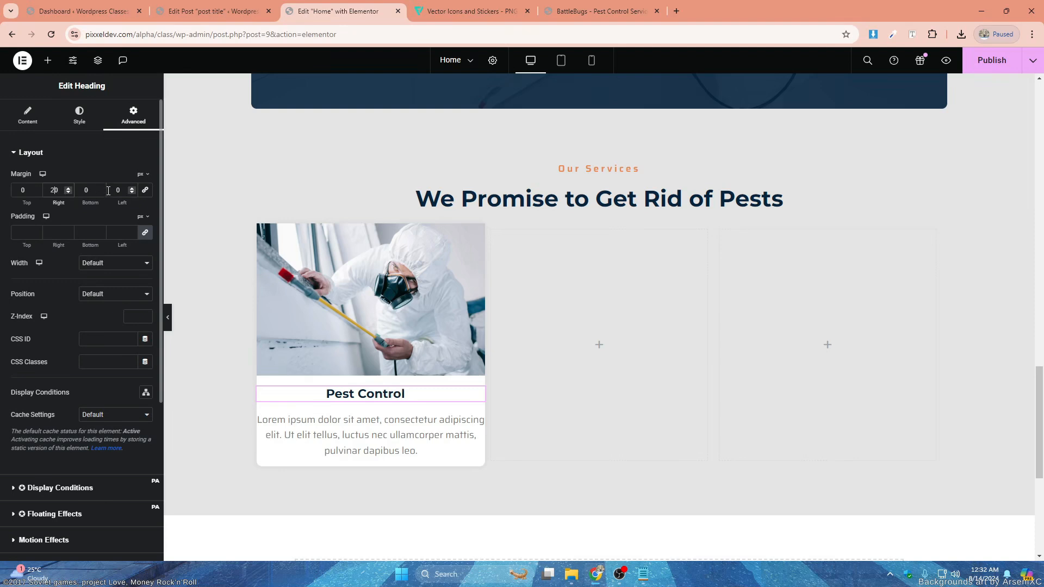
pyautogui.click(370, 424)
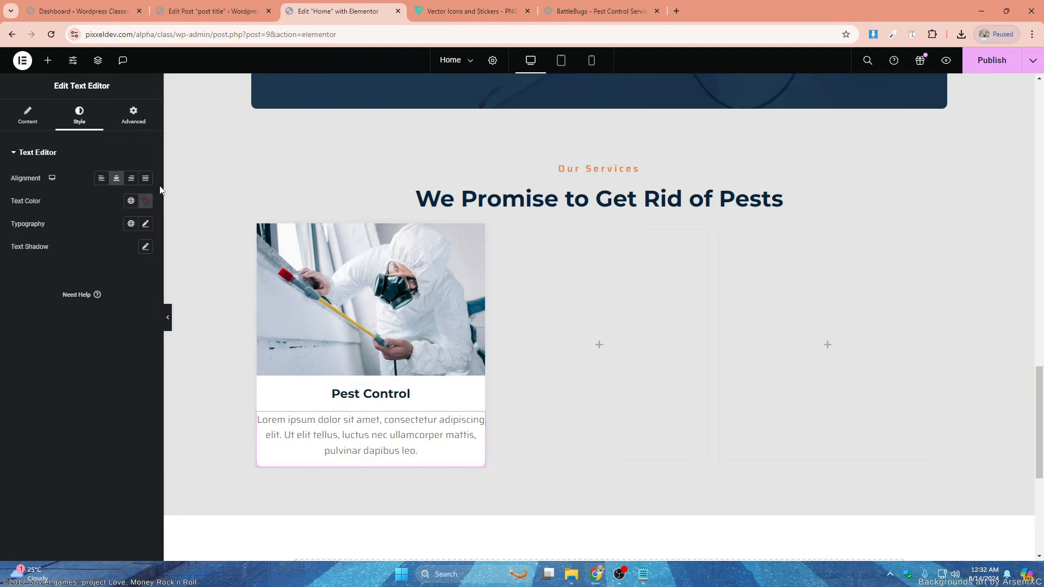
pyautogui.click(134, 116)
pyautogui.click(144, 193)
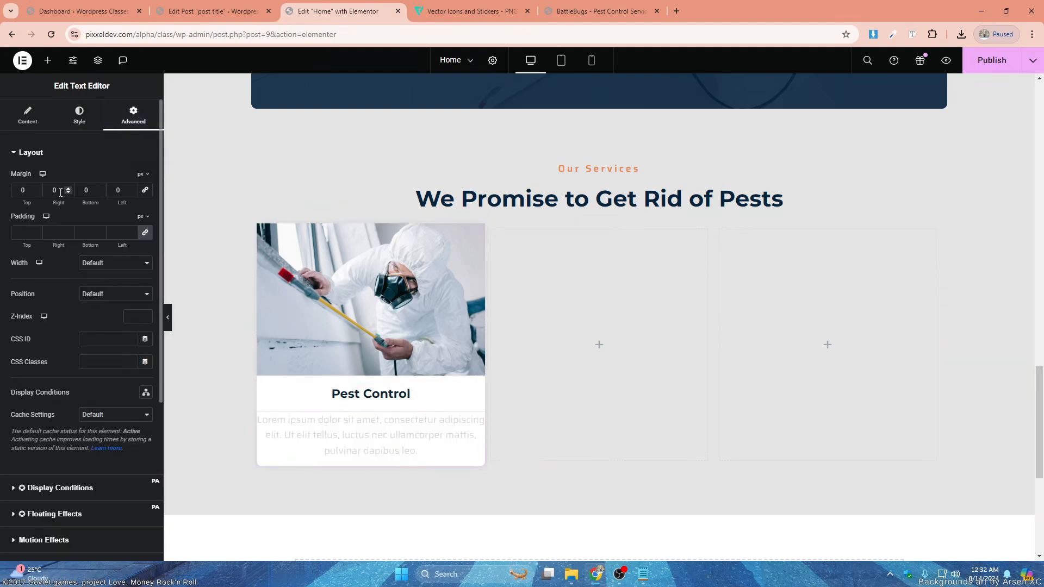
pyautogui.click(56, 190)
pyautogui.write('2020')
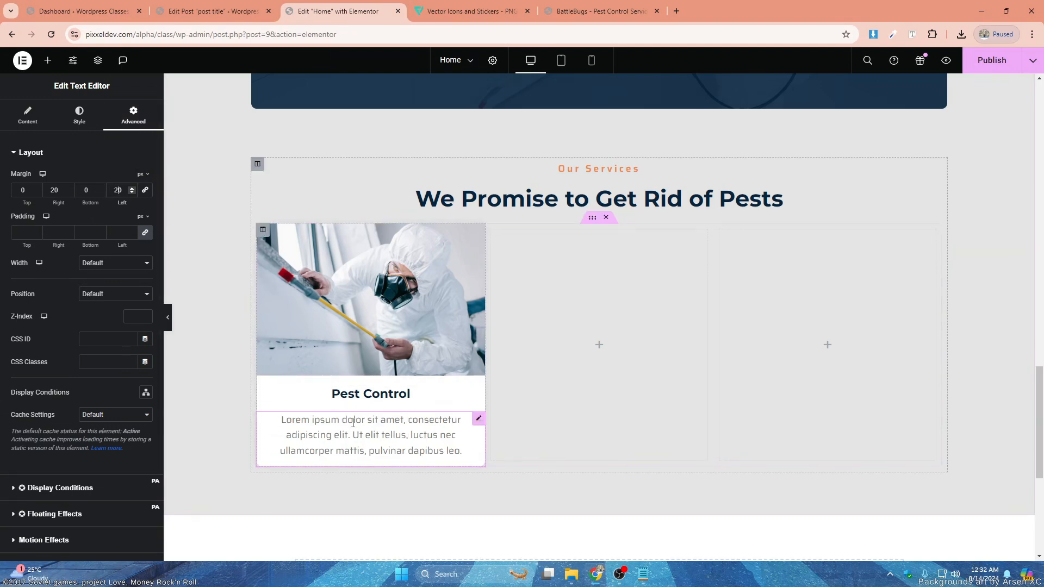
# - Set the Pest Control card column's bottom padding to 40 px
pyautogui.click(261, 232)
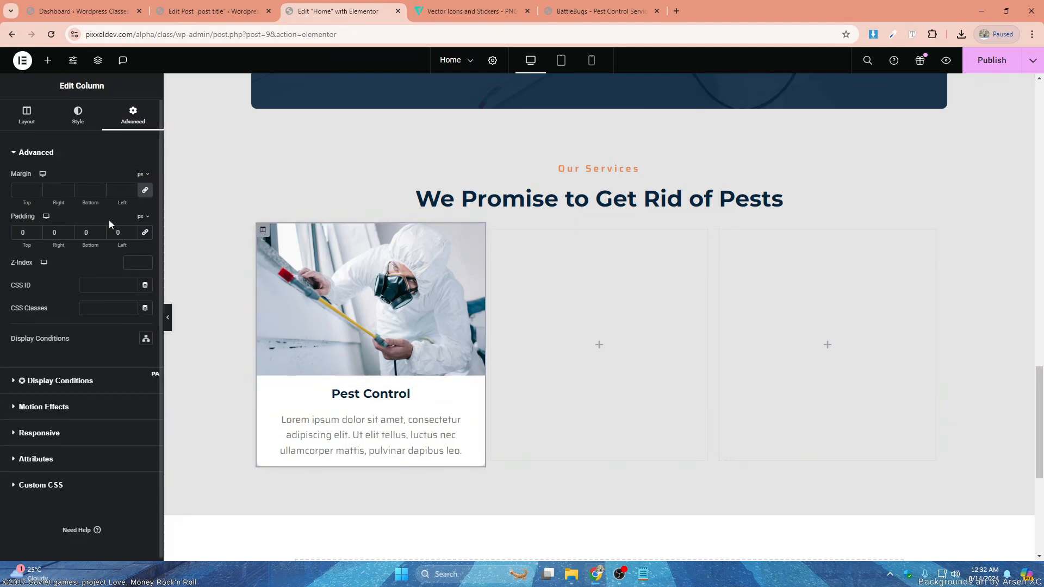
pyautogui.click(84, 232)
pyautogui.write('40')
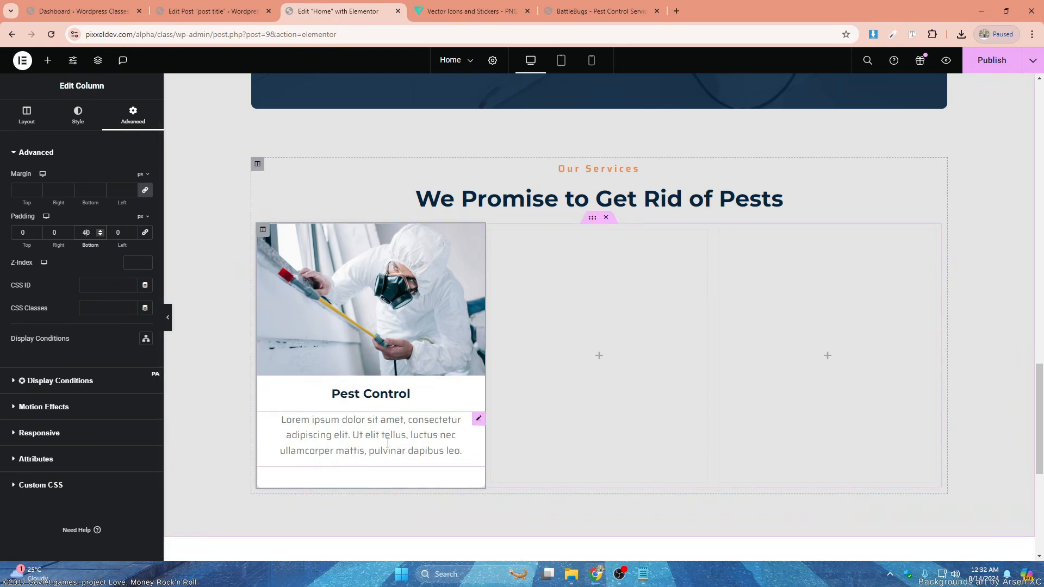
# - Add a button widget below the card's description text and center it
pyautogui.click(47, 60)
pyautogui.moveTo(131, 362); pyautogui.dragTo(396, 449)
pyautogui.click(79, 115)
pyautogui.click(117, 178)
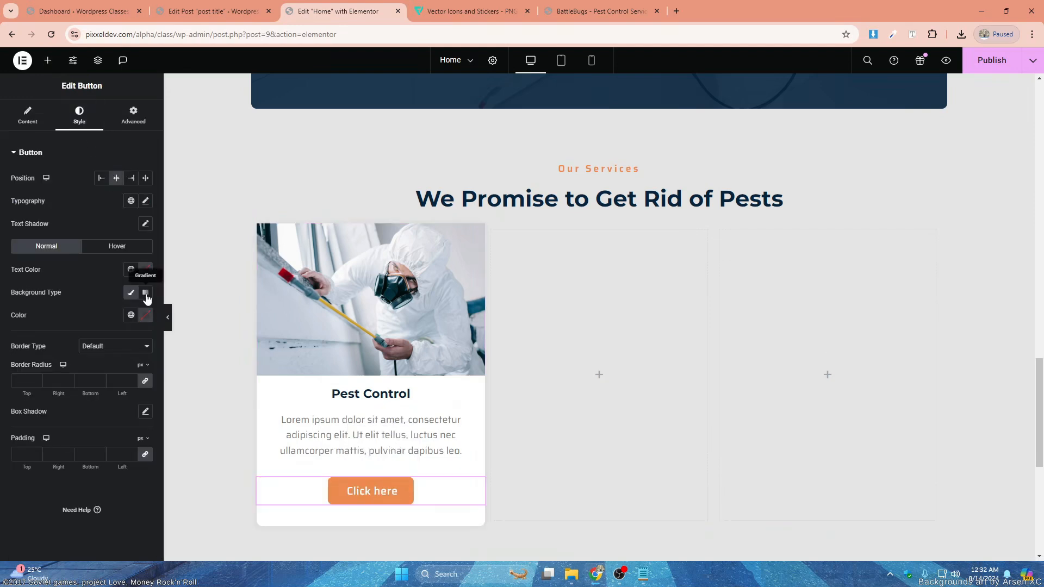
# - Make the card button's background transparent (#02010100) and set its text to the global Secondary colour
pyautogui.click(145, 315)
pyautogui.moveTo(107, 459); pyautogui.dragTo(68, 456)
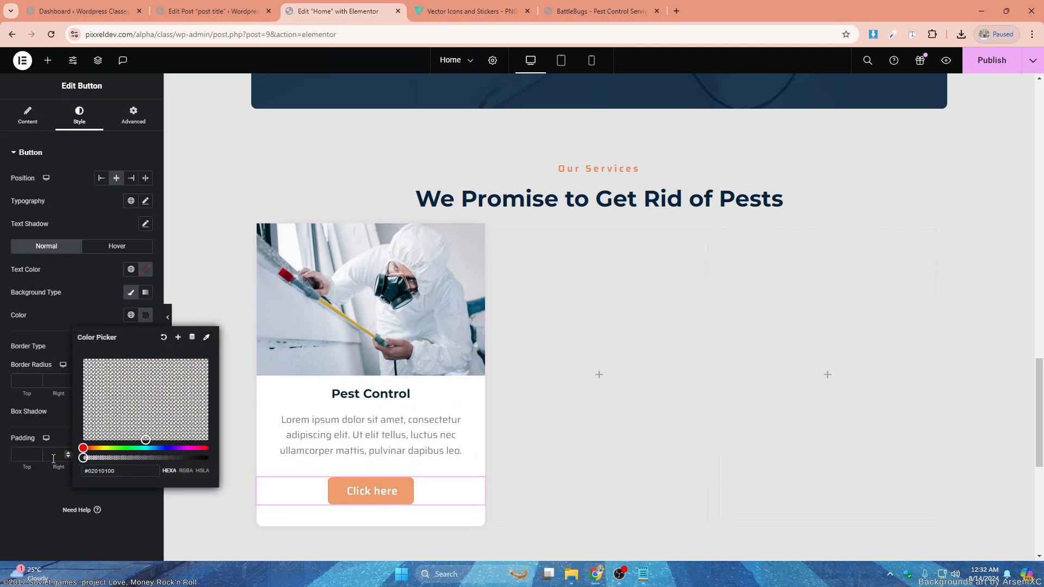
pyautogui.click(131, 270)
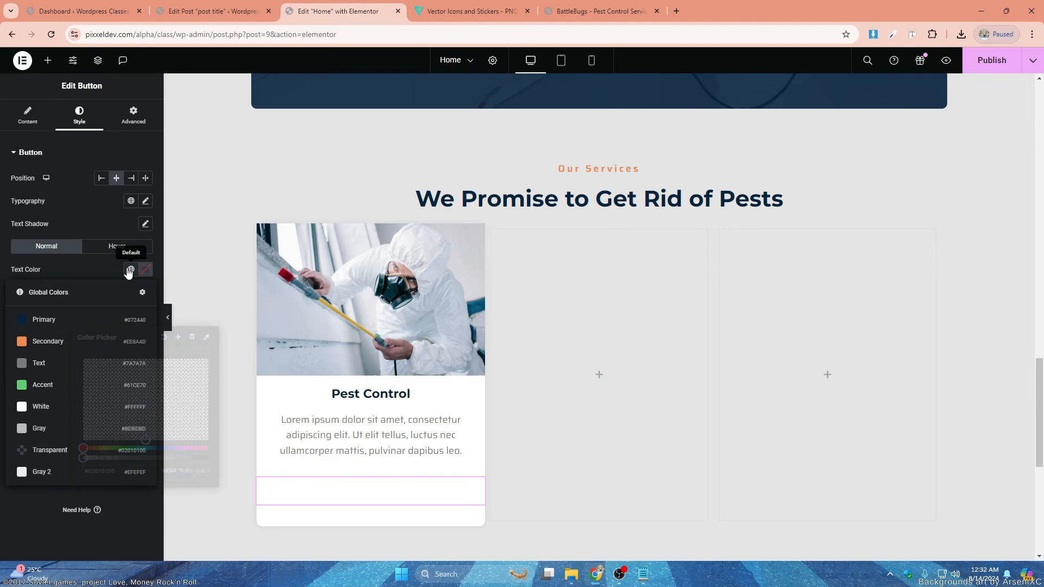
pyautogui.click(70, 342)
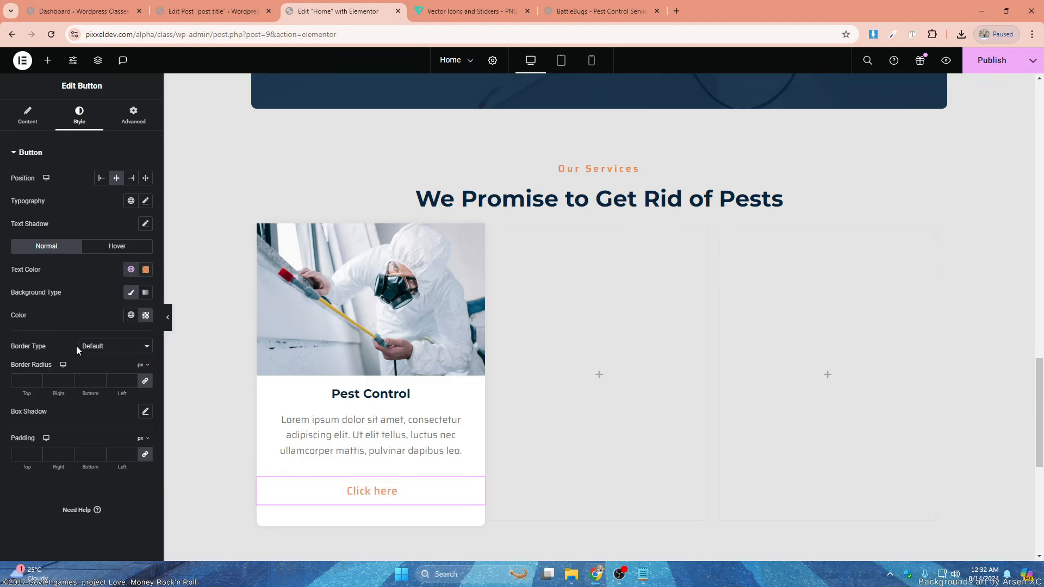
# - Set the button's hover style to the global Primary text colour with a transparent background and a transparent border
pyautogui.click(129, 248)
pyautogui.click(131, 269)
pyautogui.click(132, 293)
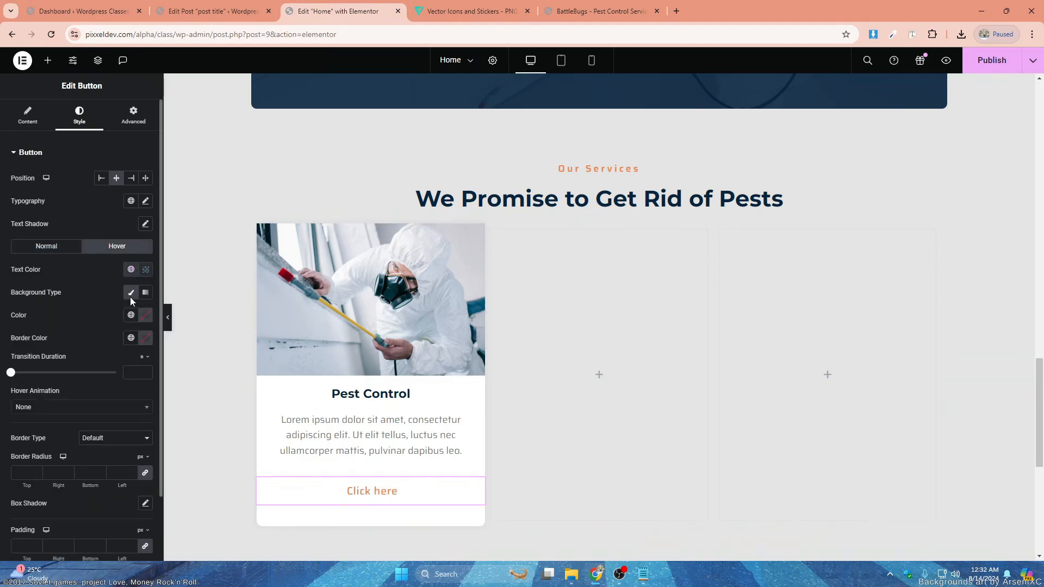
pyautogui.click(144, 316)
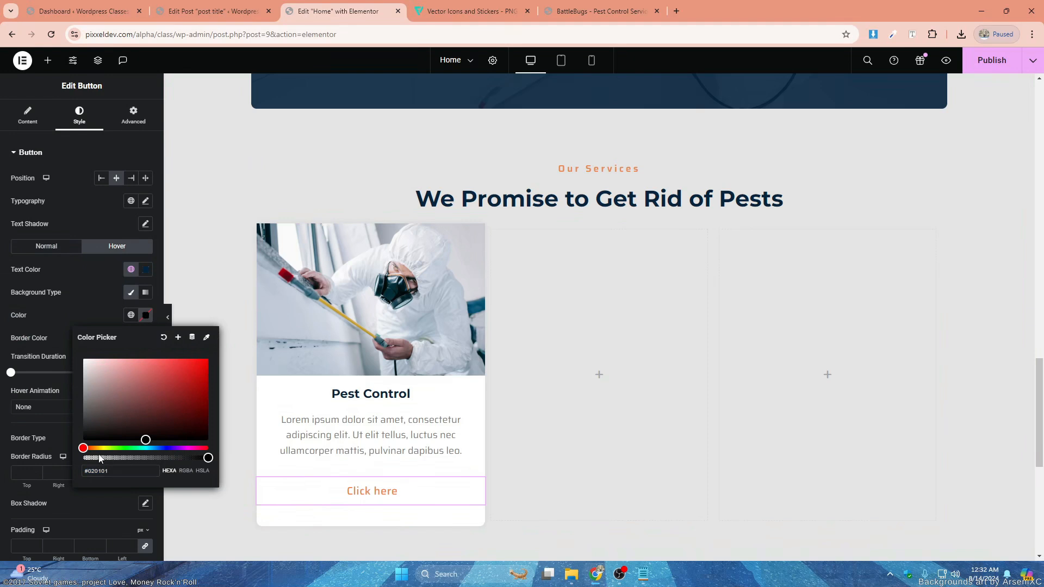
pyautogui.moveTo(100, 459); pyautogui.dragTo(61, 462)
pyautogui.click(144, 317)
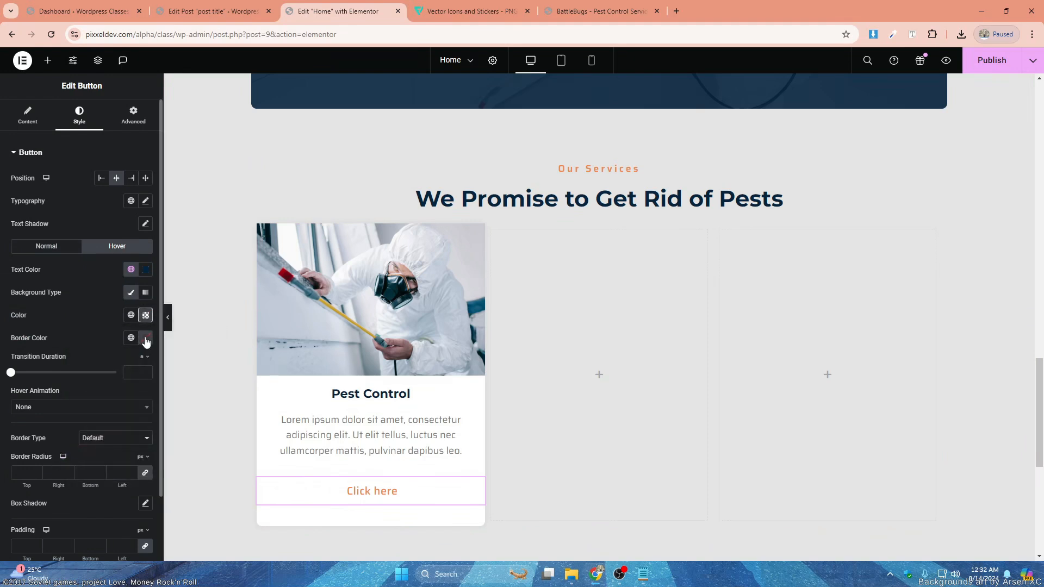
pyautogui.click(145, 339)
pyautogui.moveTo(101, 480); pyautogui.dragTo(82, 480)
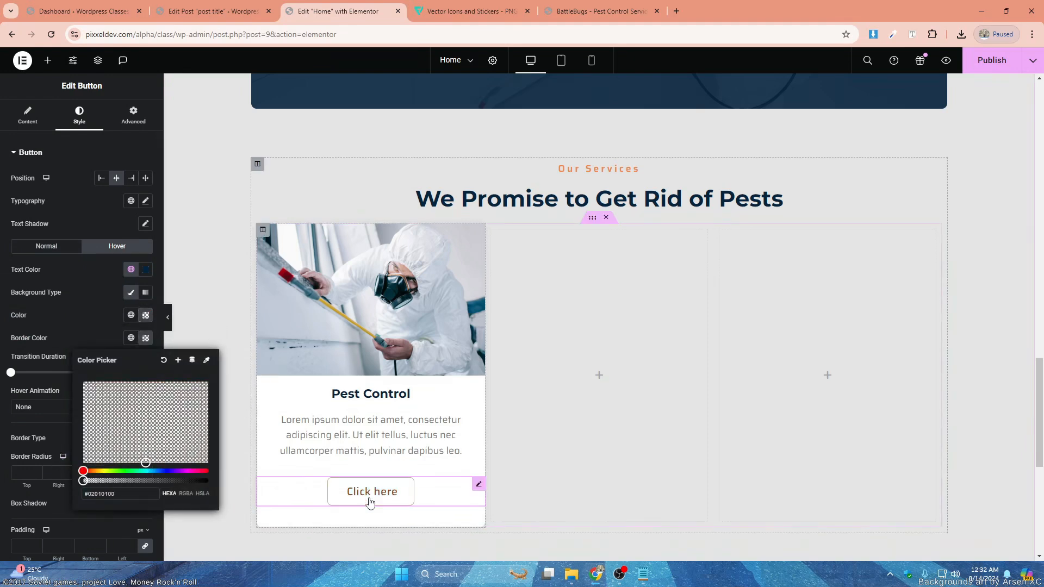
# - Set the button's border type to None and its padding to 0 on all sides
pyautogui.click(47, 247)
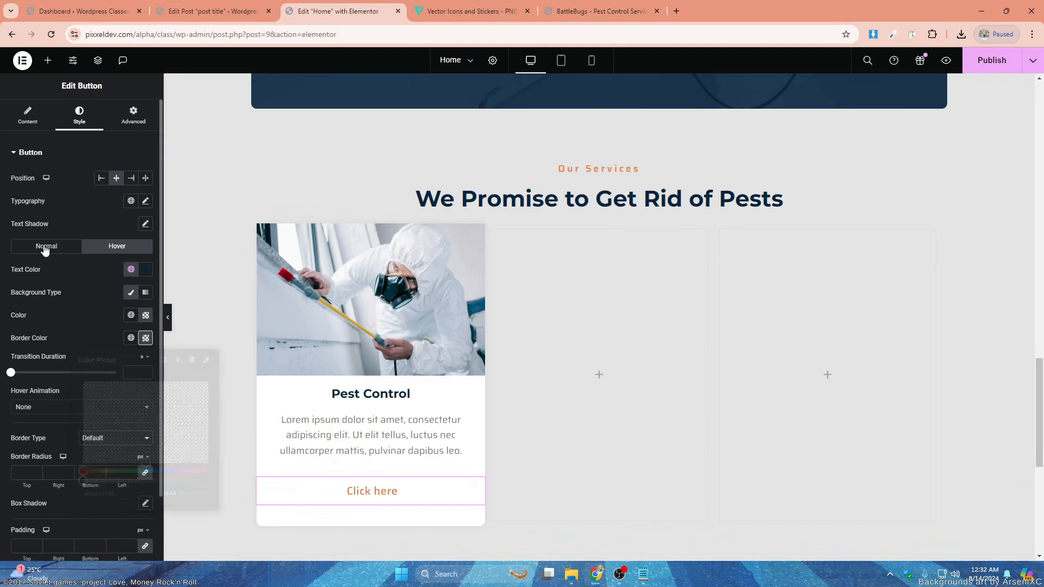
pyautogui.click(145, 455)
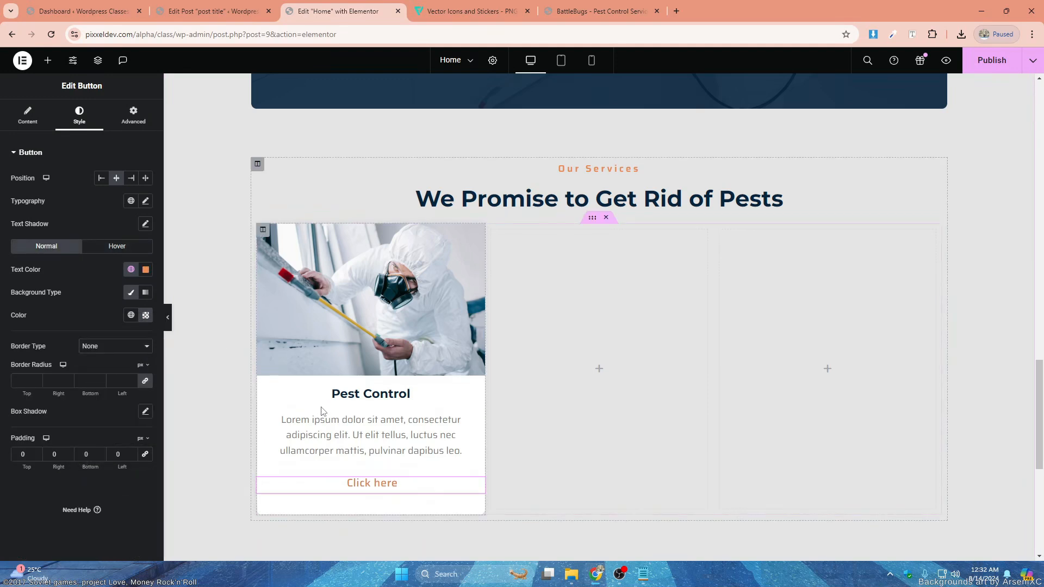
pyautogui.scroll(-2, 322, 415)
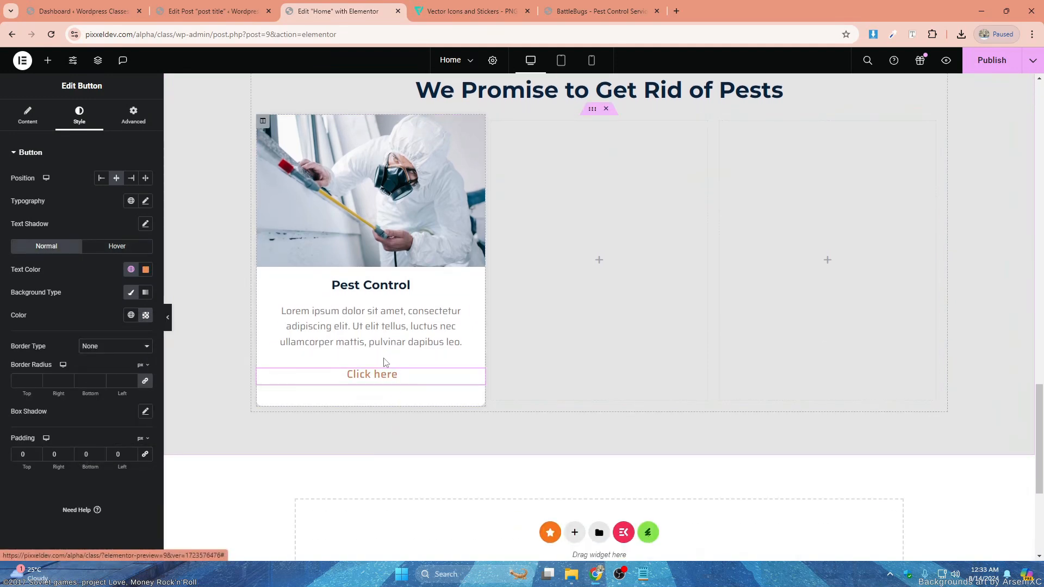
# - Change the card button's text to "Read More"
pyautogui.click(30, 122)
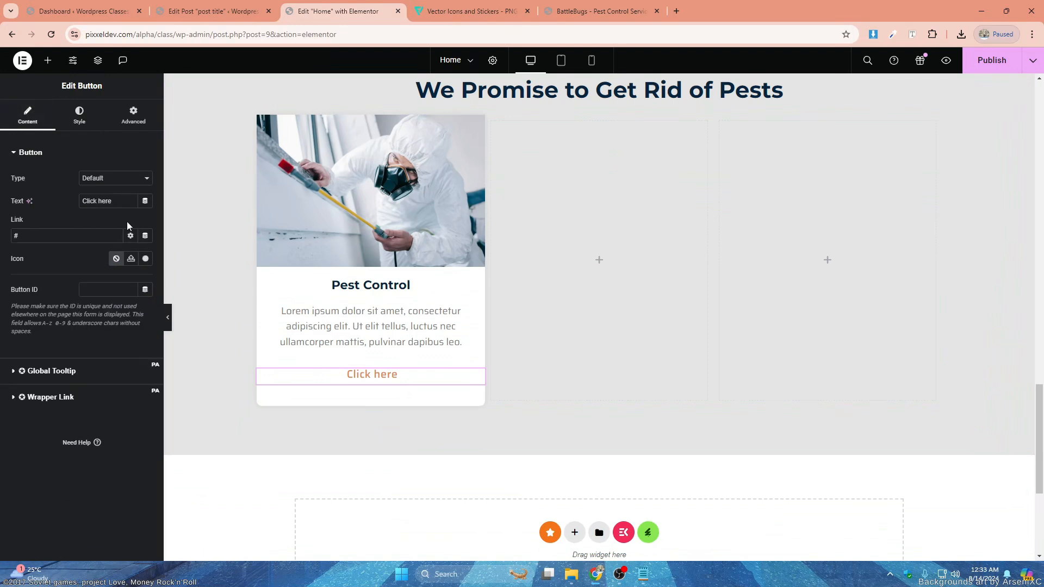
pyautogui.write('Read More')
# - Set the Pest Control card column's bottom padding to 30 px and preview the card without the editing panel
pyautogui.click(269, 119)
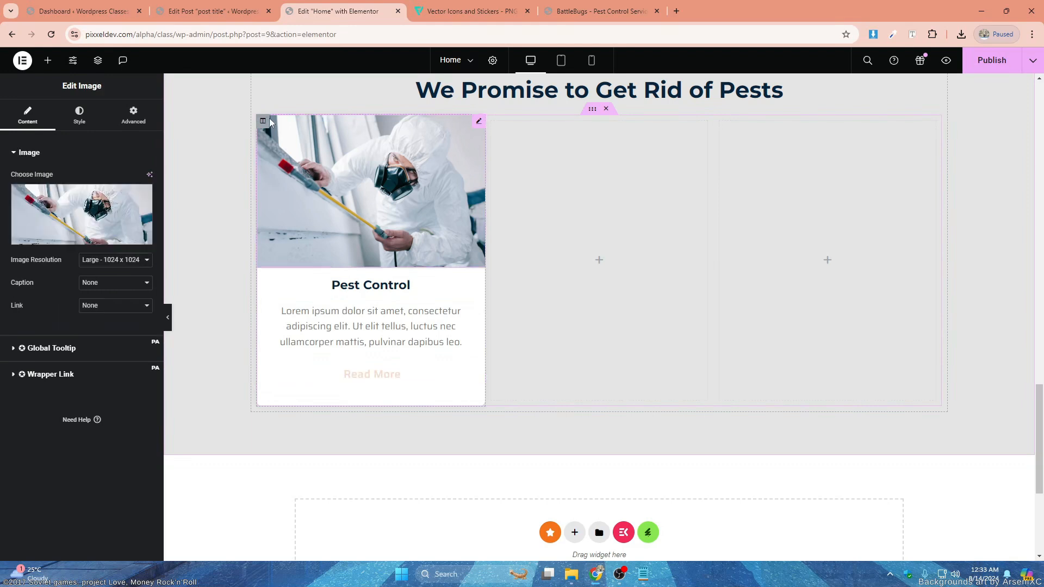
pyautogui.click(265, 120)
pyautogui.click(81, 116)
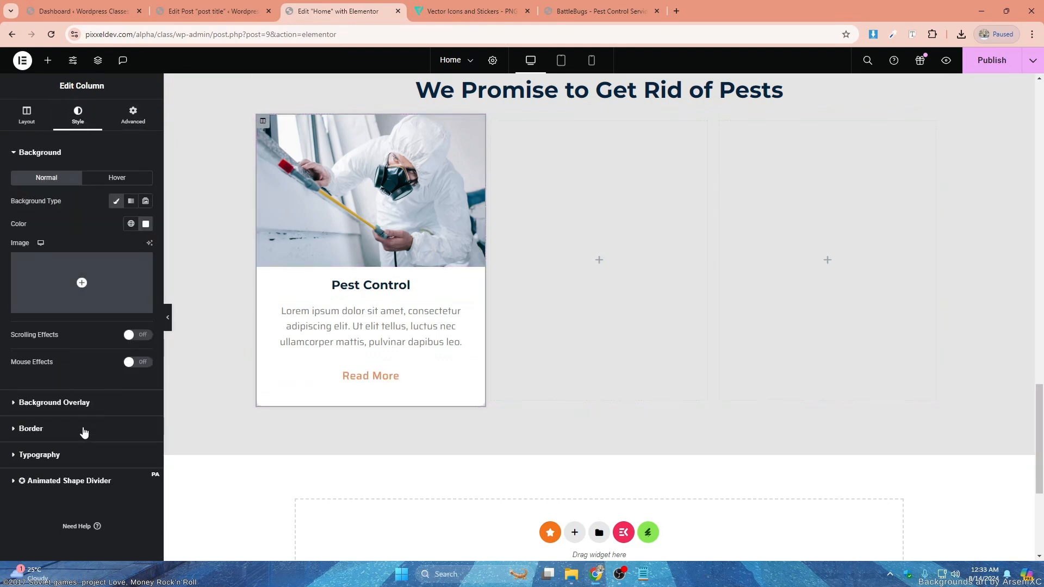
pyautogui.click(89, 430)
pyautogui.click(133, 115)
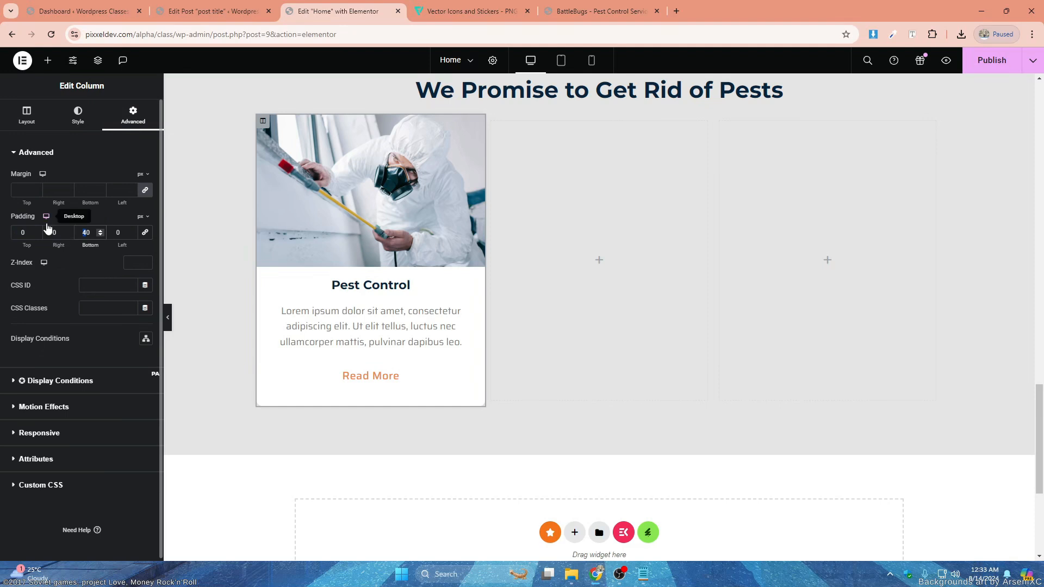
pyautogui.write('3')
pyautogui.click(438, 313)
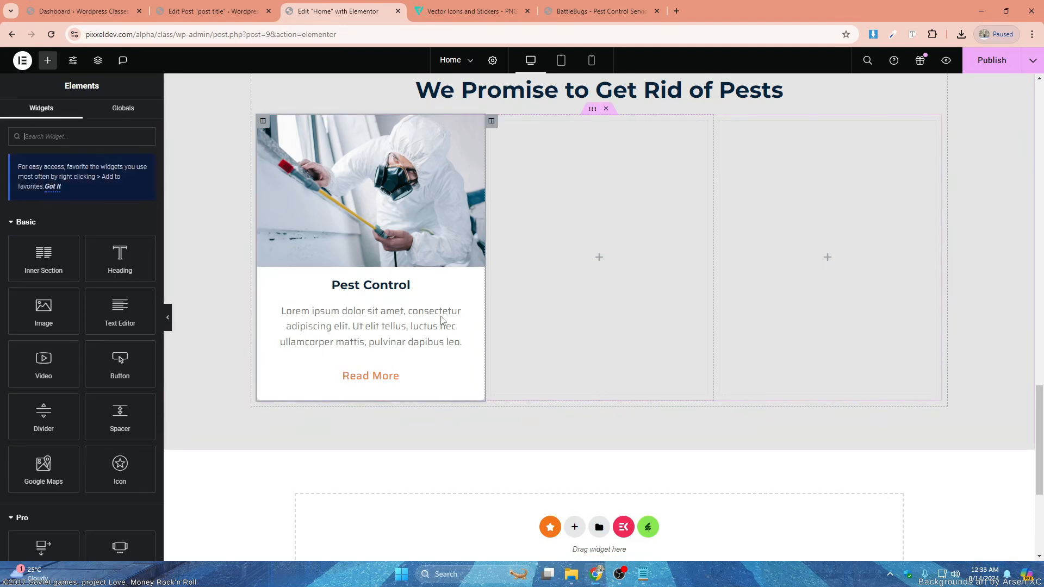
pyautogui.click(169, 321)
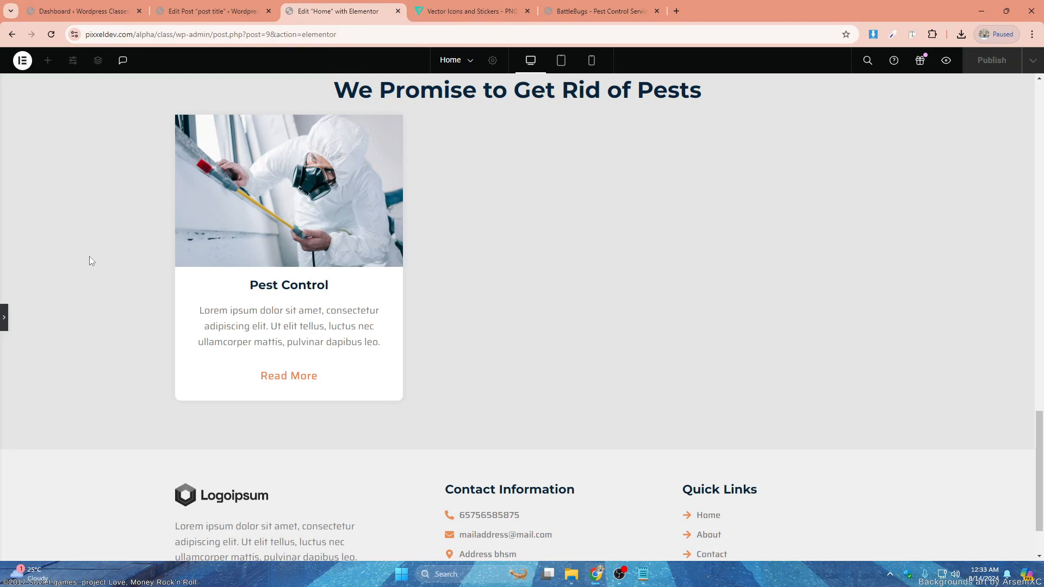
pyautogui.click(6, 318)
# - Set the card image's border radius to 10 px for top and right and 0 for bottom and left, and preview the card
pyautogui.click(364, 168)
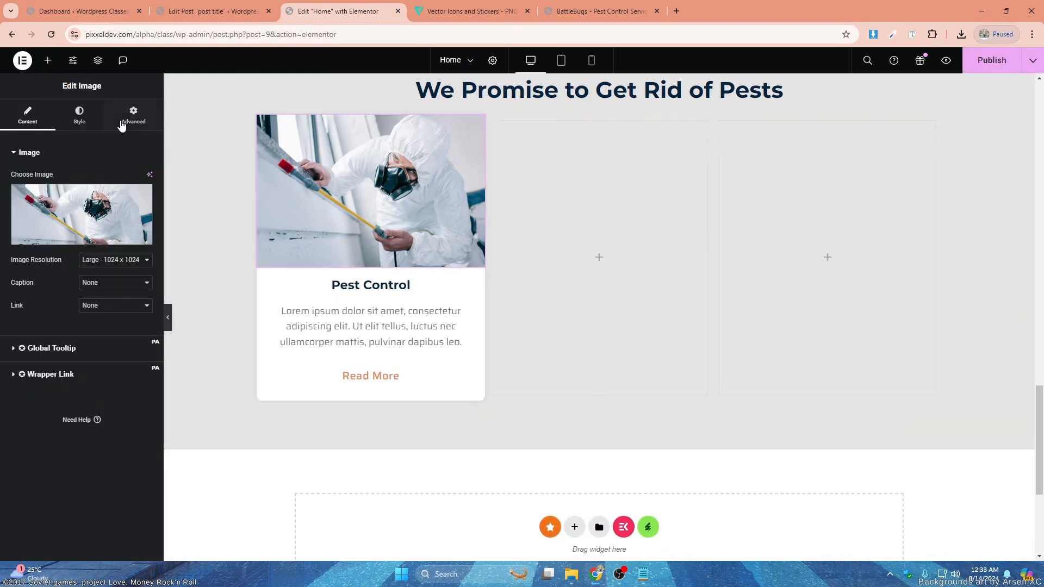
pyautogui.click(136, 115)
pyautogui.click(80, 116)
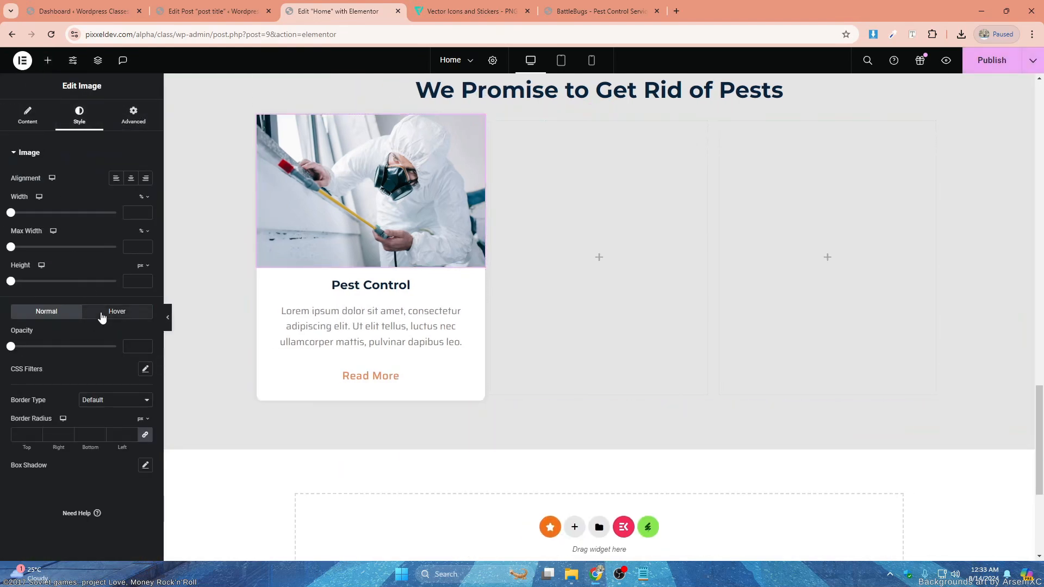
pyautogui.click(146, 435)
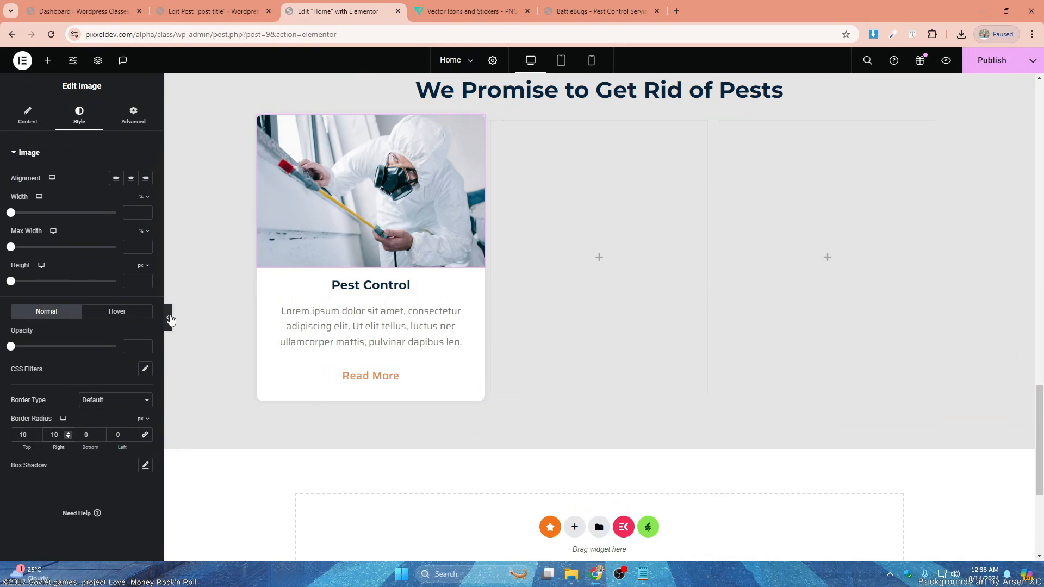
pyautogui.click(169, 319)
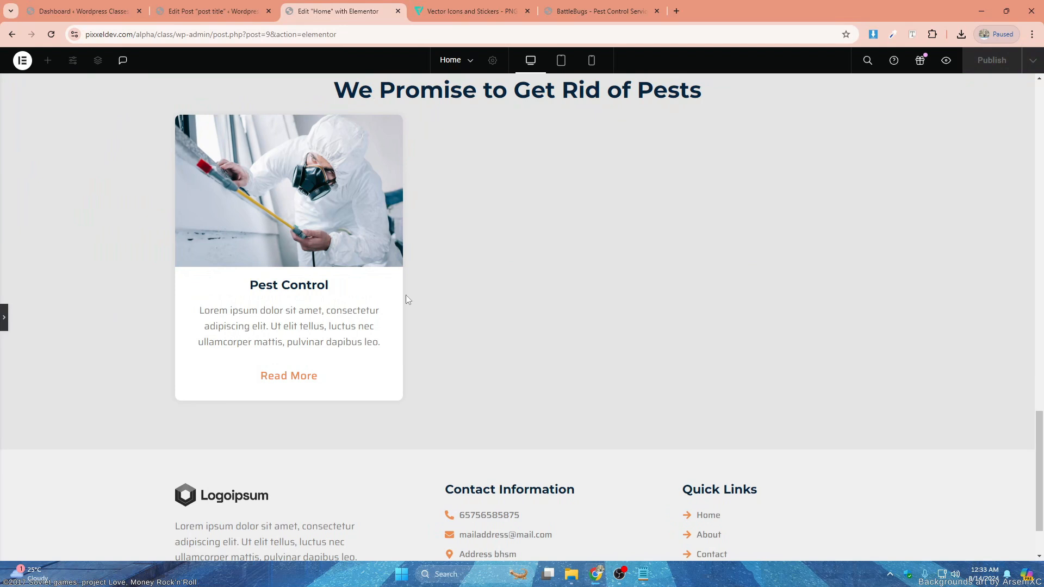
pyautogui.click(6, 313)
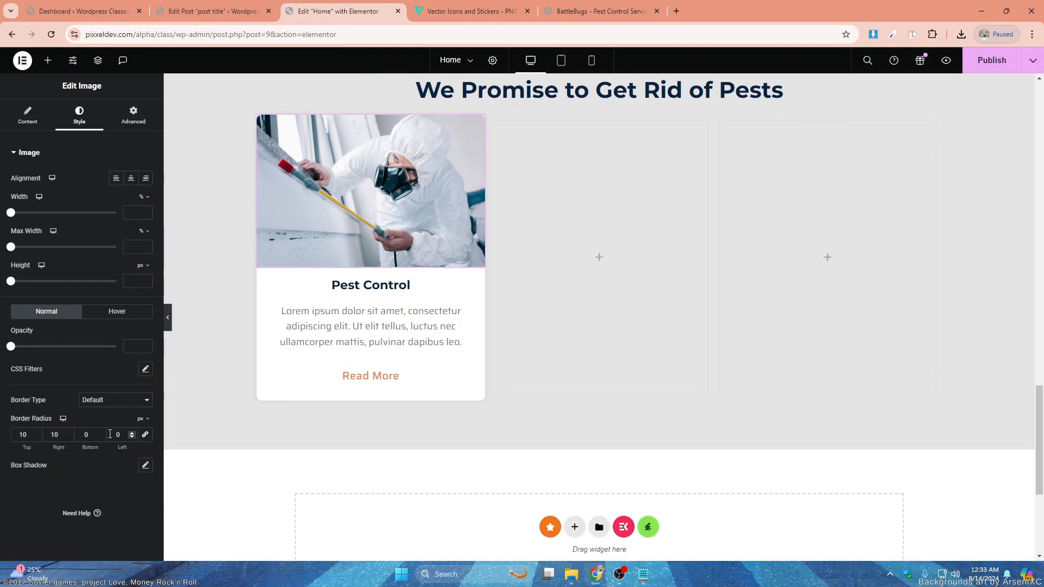
pyautogui.click(145, 434)
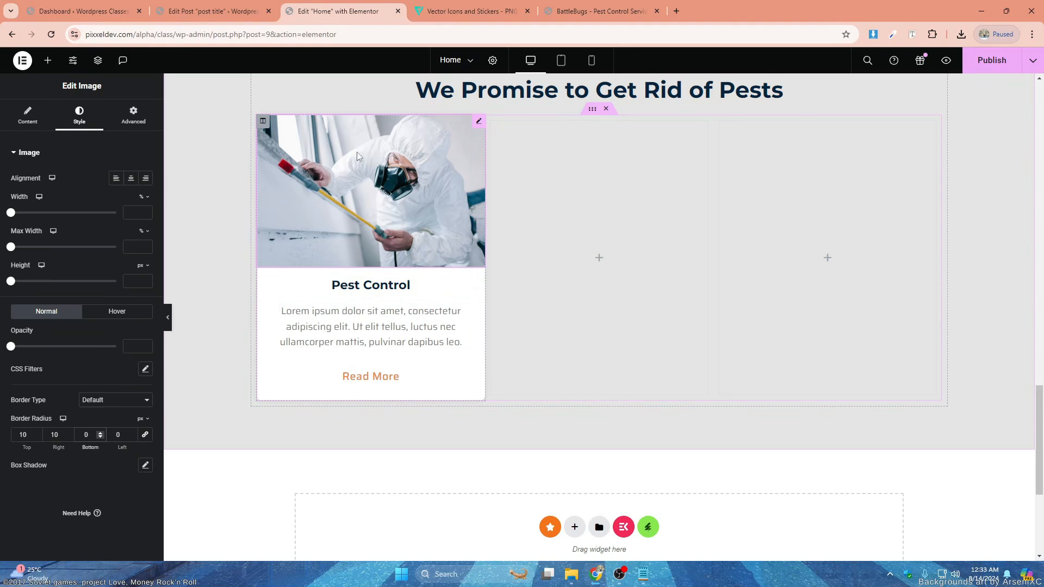
pyautogui.click(484, 123)
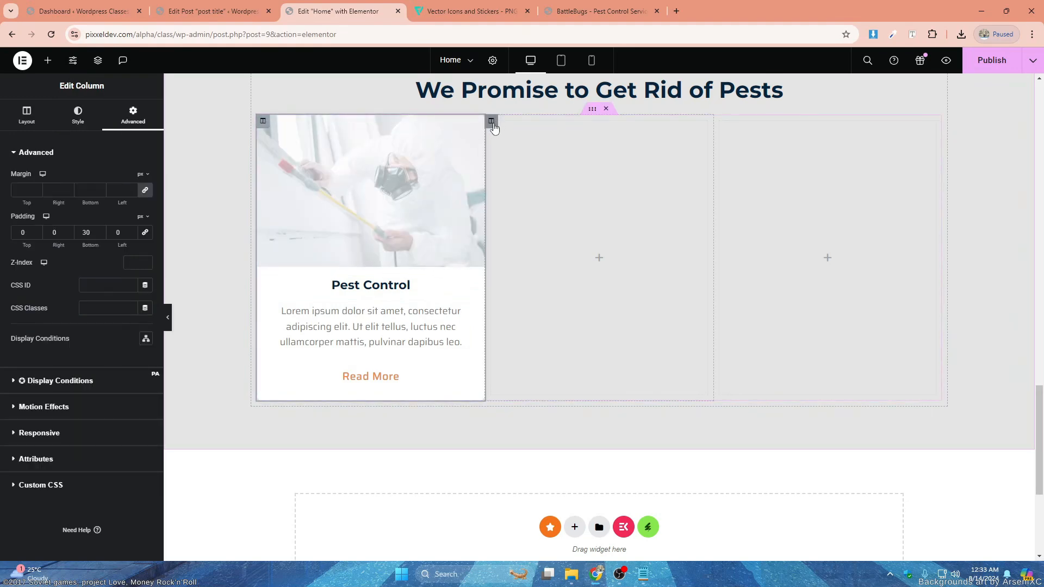
# - Delete the two empty columns beside the Pest Control card
pyautogui.rightClick(494, 127)
pyautogui.click(517, 344)
pyautogui.rightClick(607, 119)
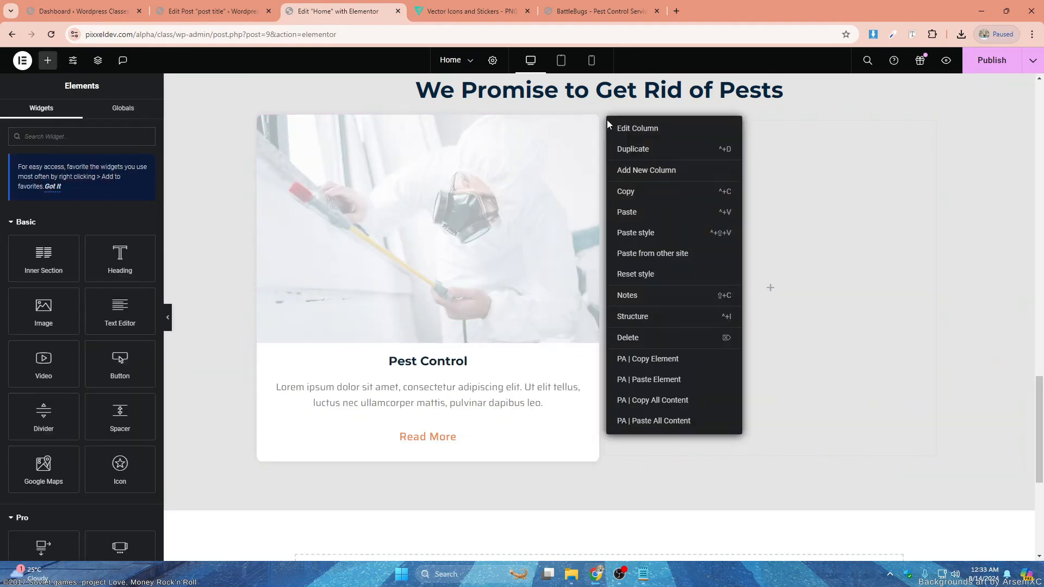
pyautogui.click(629, 337)
# - Duplicate the Pest Control card column twice to form a row of three cards
pyautogui.rightClick(263, 122)
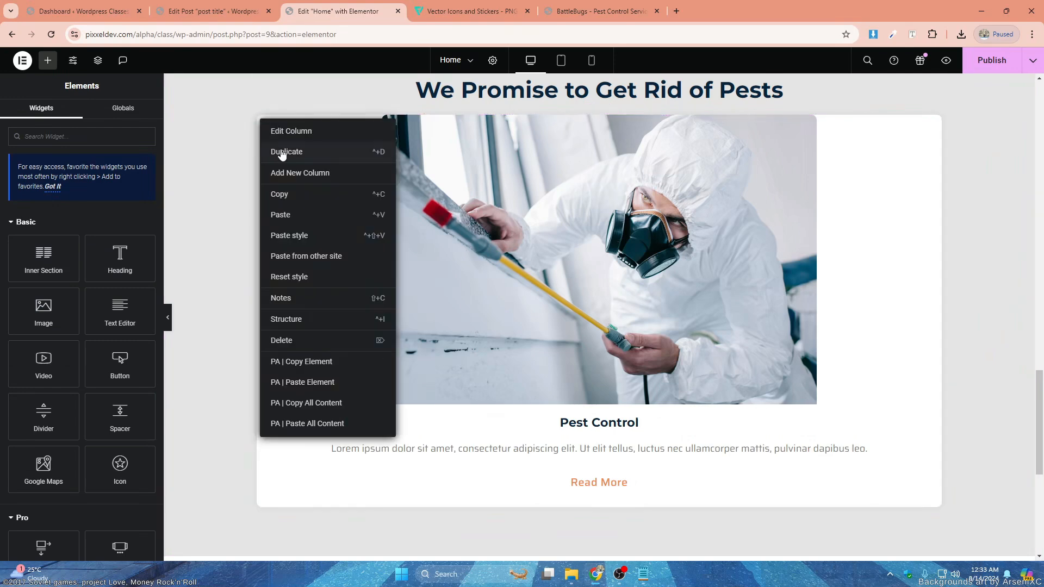
pyautogui.click(287, 152)
pyautogui.rightClick(263, 121)
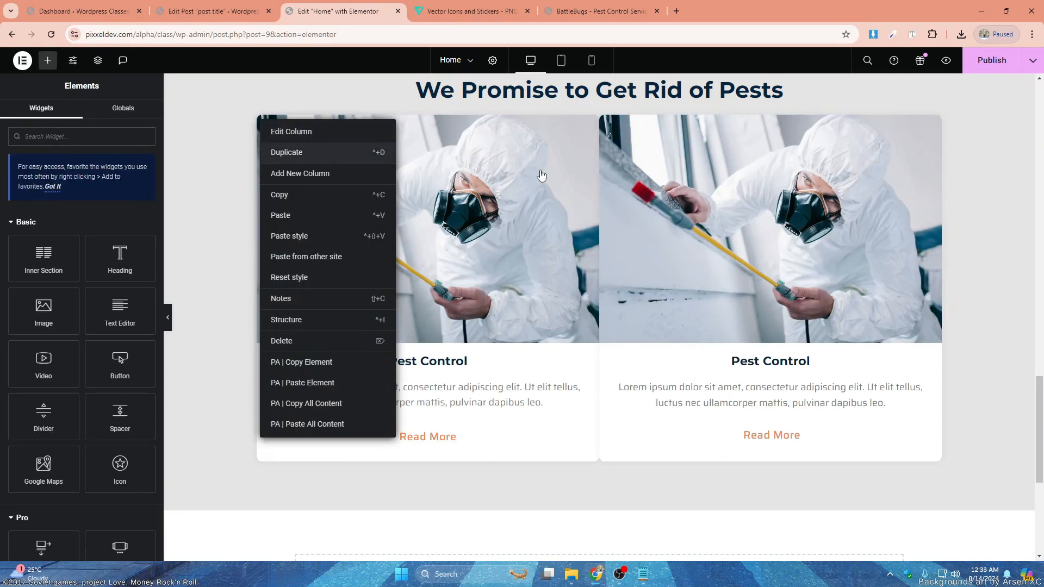
pyautogui.click(286, 152)
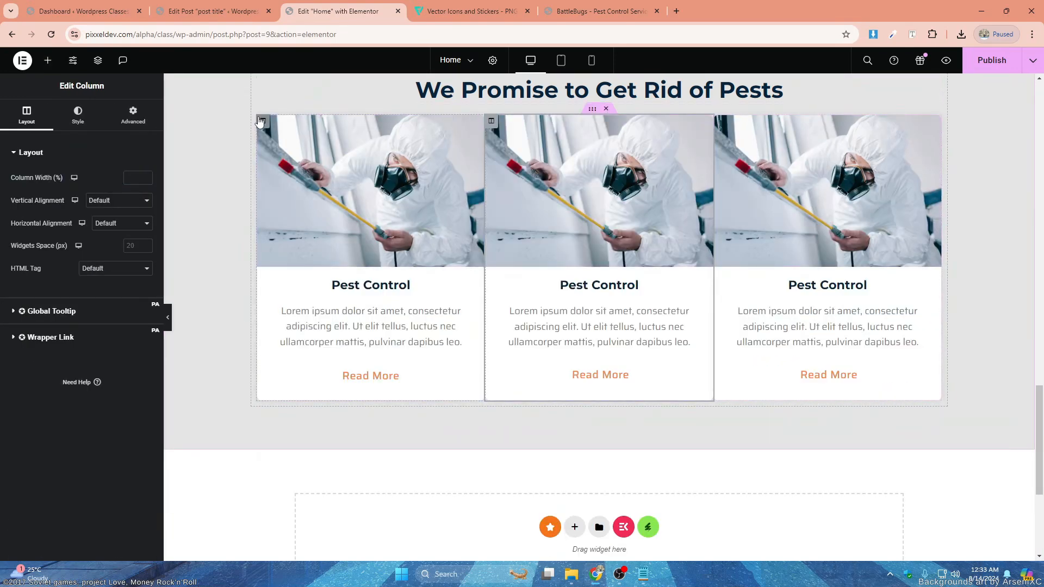
# - Set the first card column's margin to 15 px on all sides
pyautogui.click(133, 115)
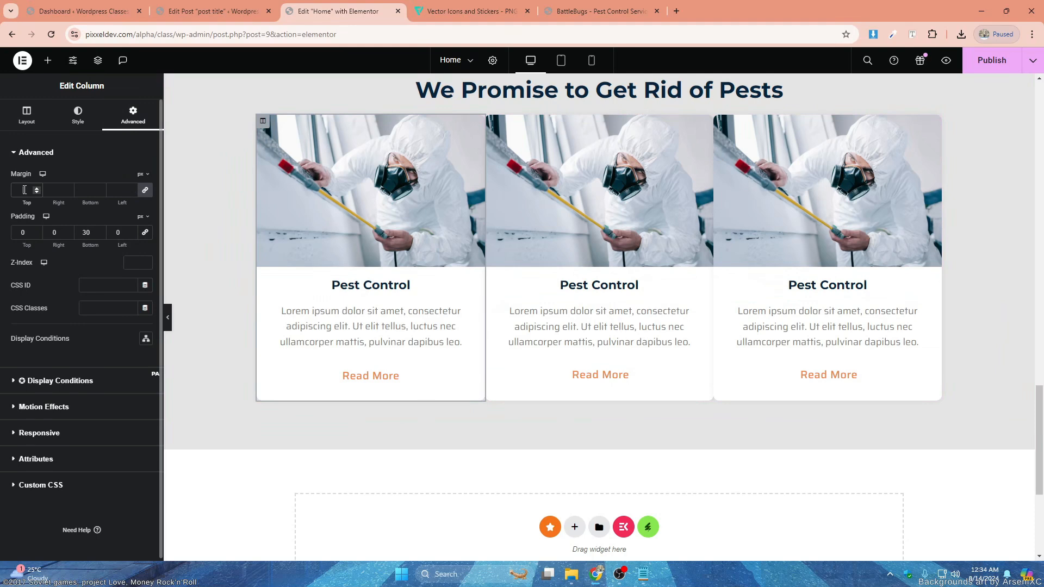
pyautogui.click(25, 190)
pyautogui.write('15')
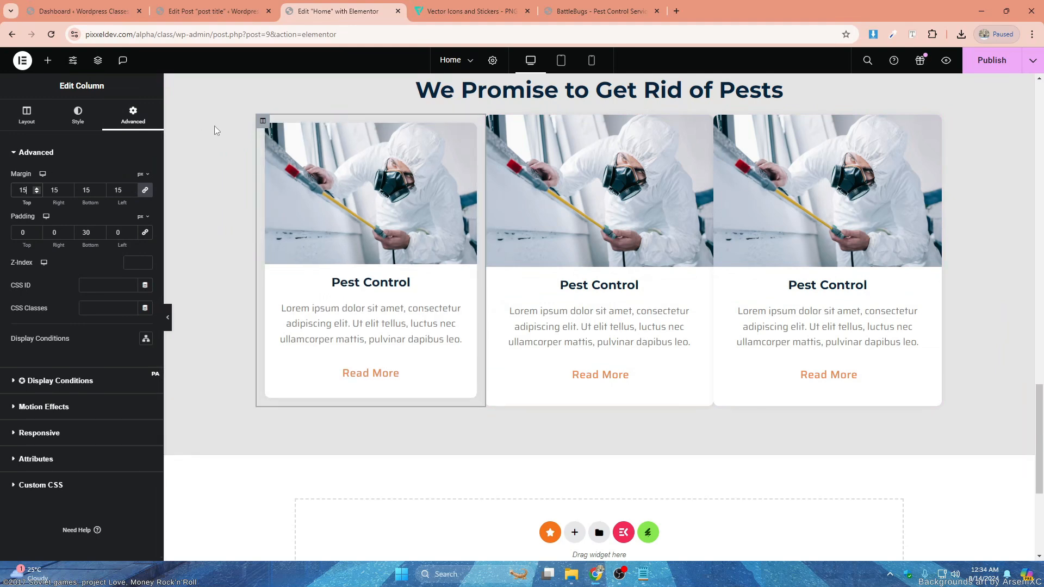
# - Copy the first card column and paste its style onto the second and third card columns
pyautogui.rightClick(263, 120)
pyautogui.click(298, 192)
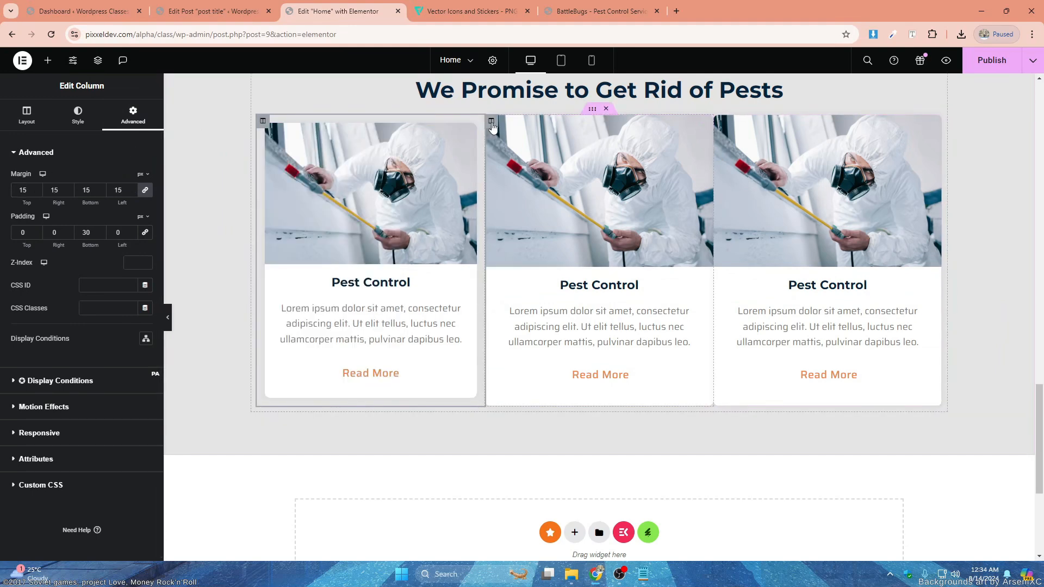
pyautogui.rightClick(492, 121)
pyautogui.click(538, 239)
pyautogui.rightClick(730, 131)
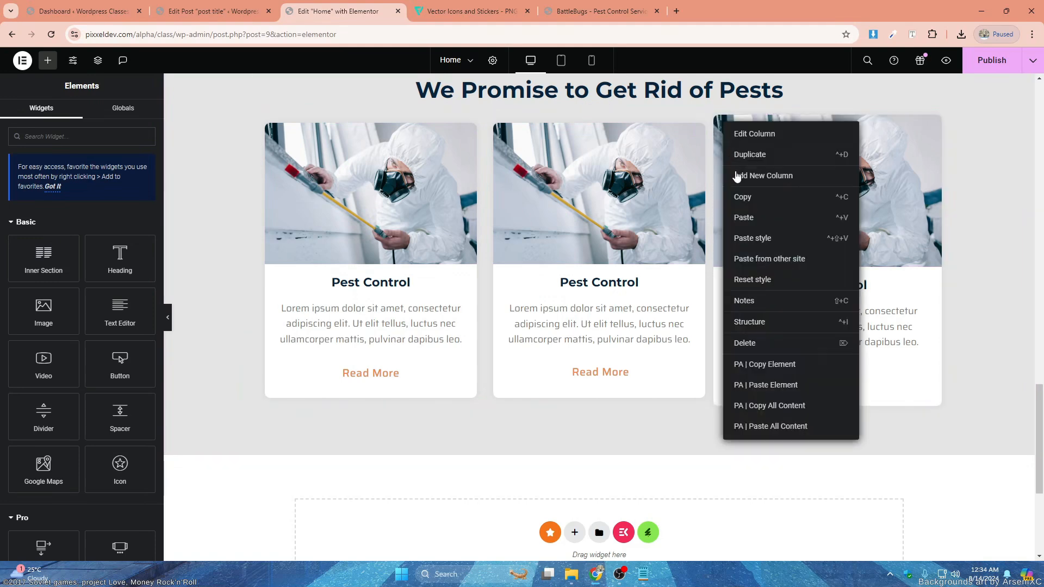
pyautogui.click(764, 239)
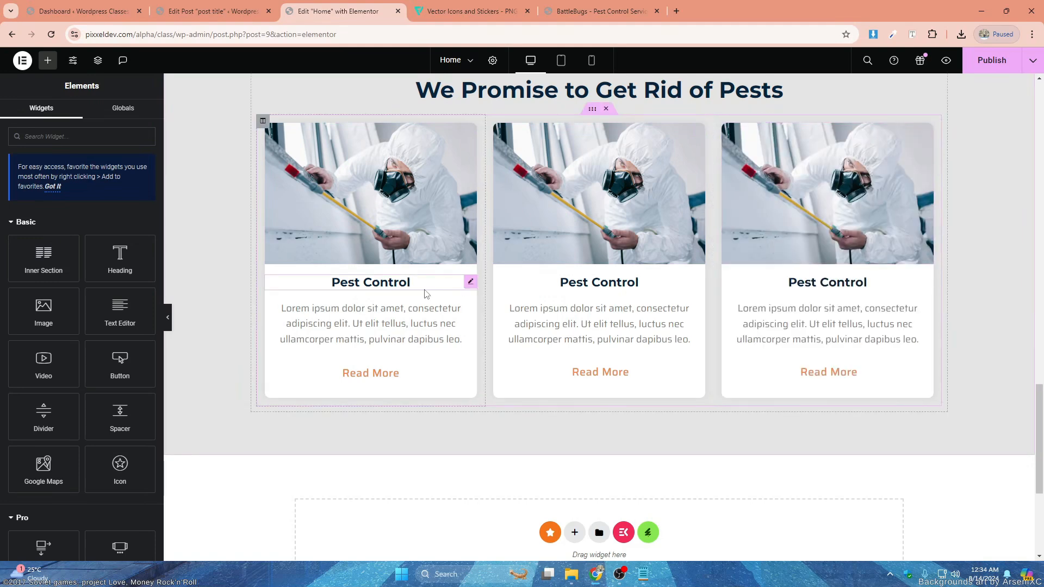
# - Replace the second card's image with the media library photo of the yellow-gloved worker spraying under a sink
pyautogui.click(644, 185)
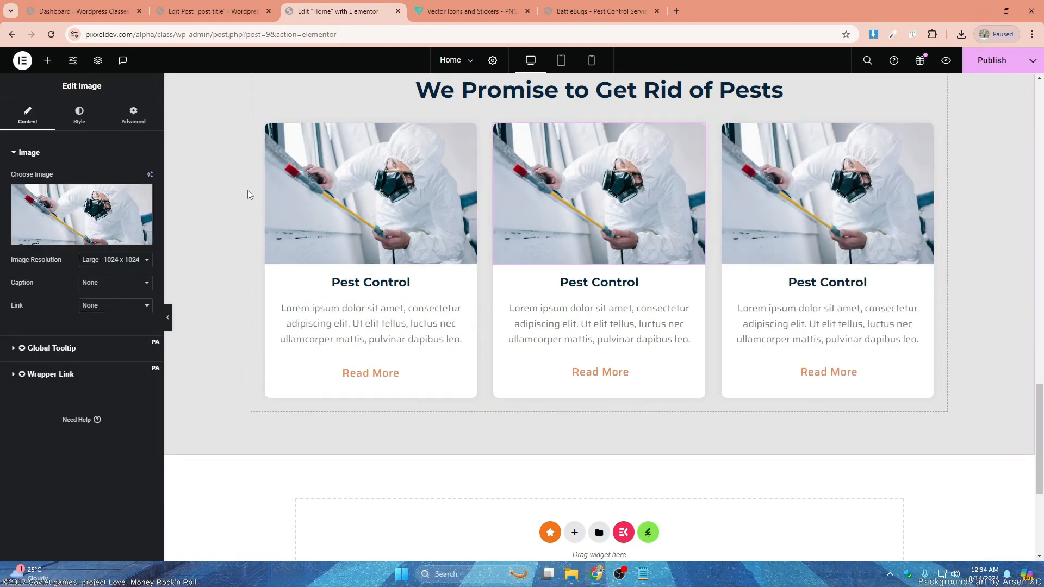
pyautogui.click(101, 207)
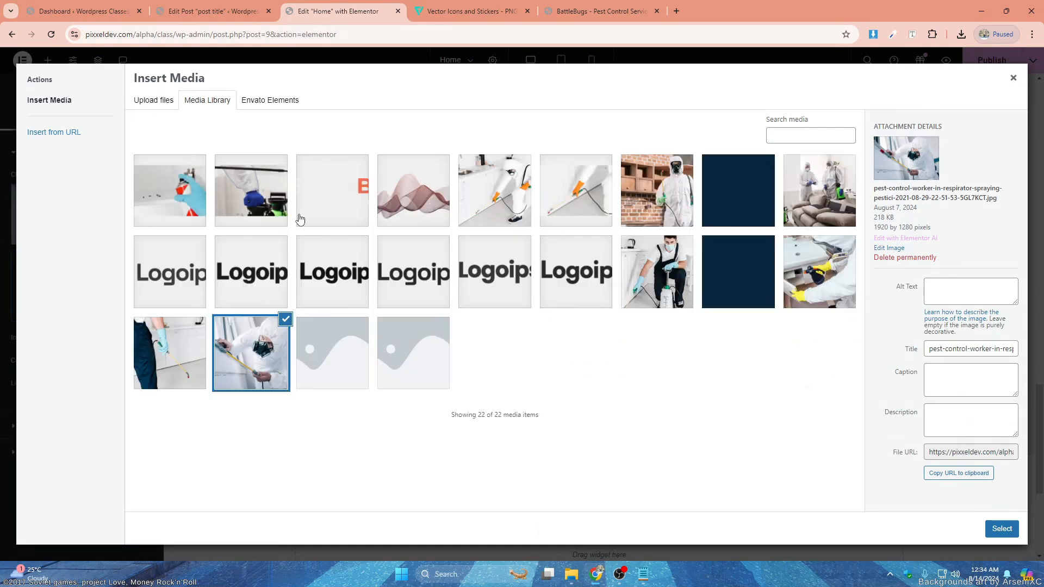
pyautogui.click(656, 291)
pyautogui.click(1015, 529)
# - Set the first card's image to 100% width, 100% max width and 300 px height, with object fit Cover
pyautogui.click(79, 114)
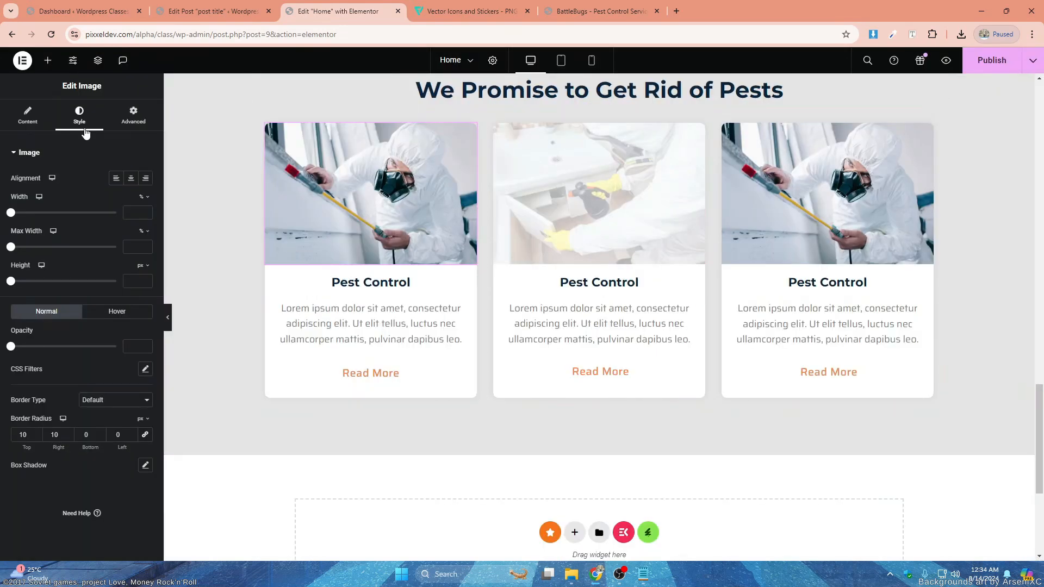
pyautogui.moveTo(11, 212); pyautogui.dragTo(150, 217)
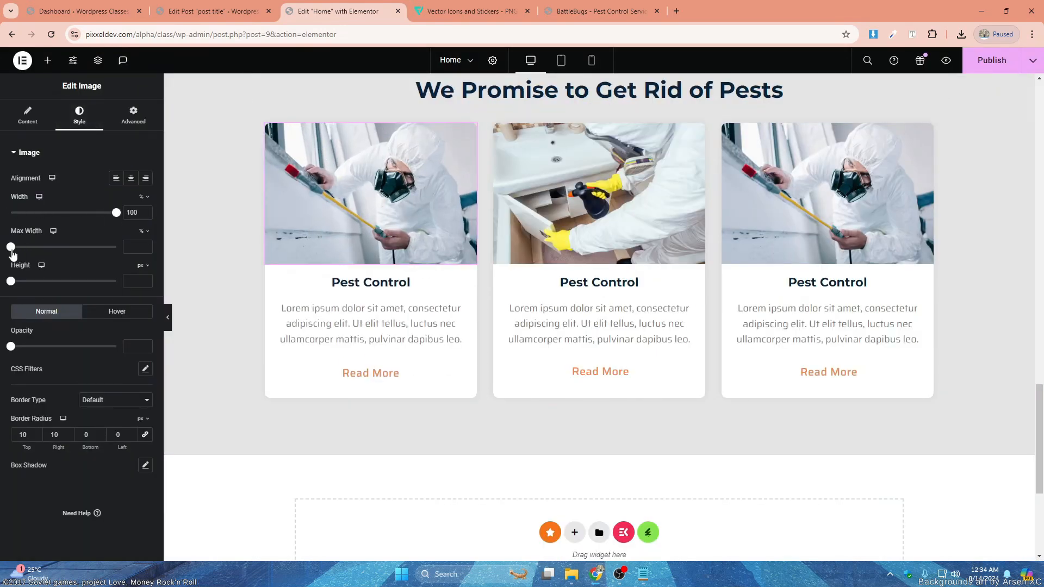
pyautogui.moveTo(11, 248); pyautogui.dragTo(125, 248)
pyautogui.moveTo(11, 282); pyautogui.dragTo(73, 285)
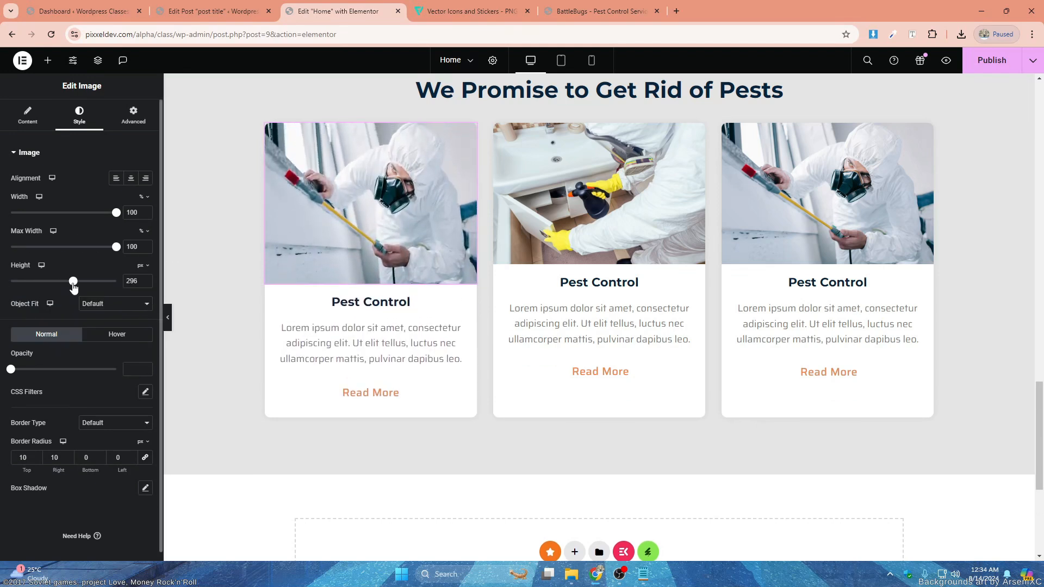
pyautogui.click(145, 279)
pyautogui.click(145, 279)
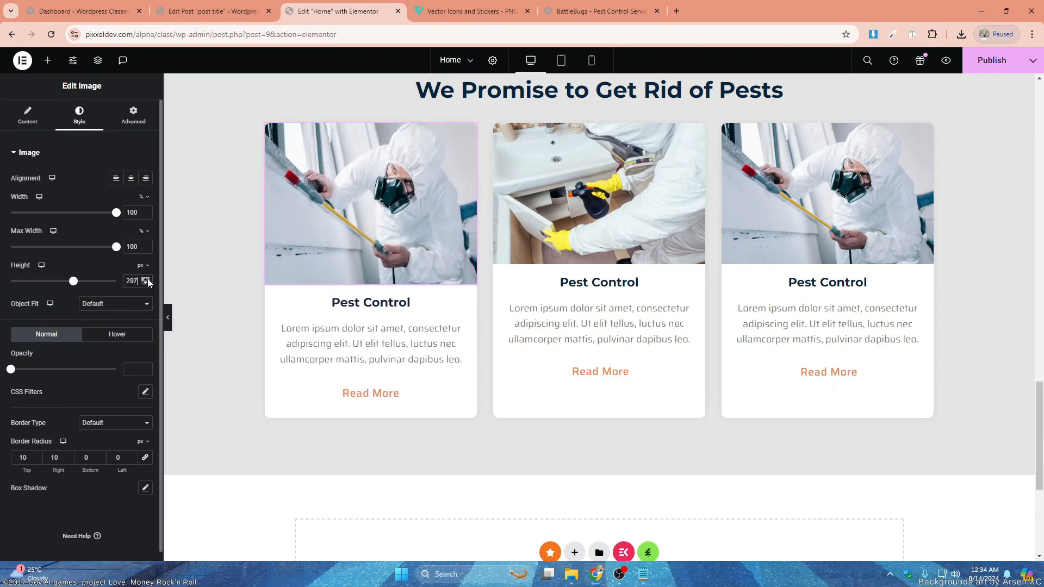
pyautogui.click(145, 279)
pyautogui.click(145, 279)
pyautogui.click(145, 278)
pyautogui.click(145, 279)
pyautogui.click(119, 304)
pyautogui.click(114, 343)
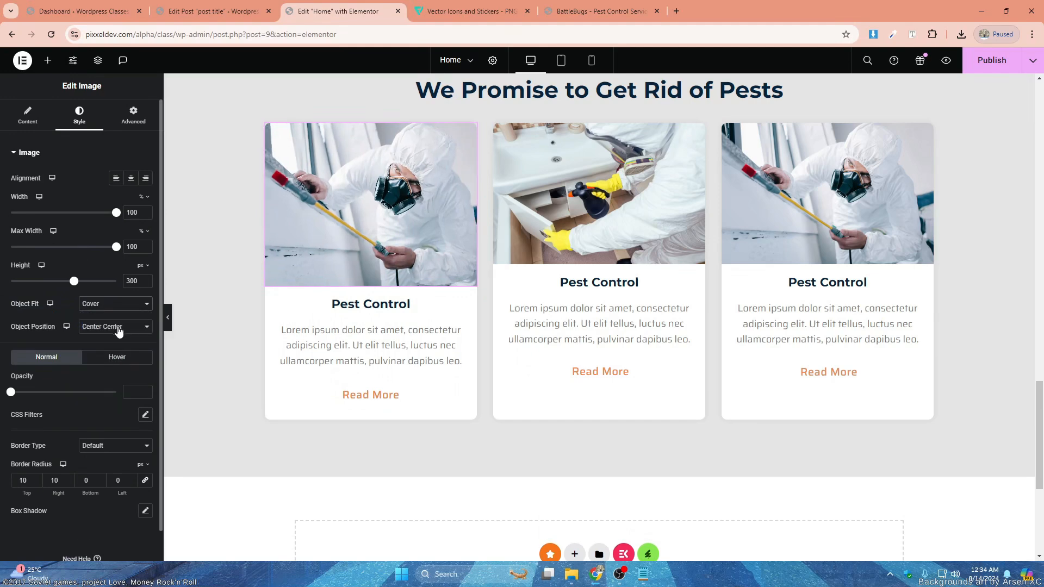
# - Copy the first card's image and paste its style onto the second card's image
pyautogui.rightClick(377, 194)
pyautogui.click(423, 249)
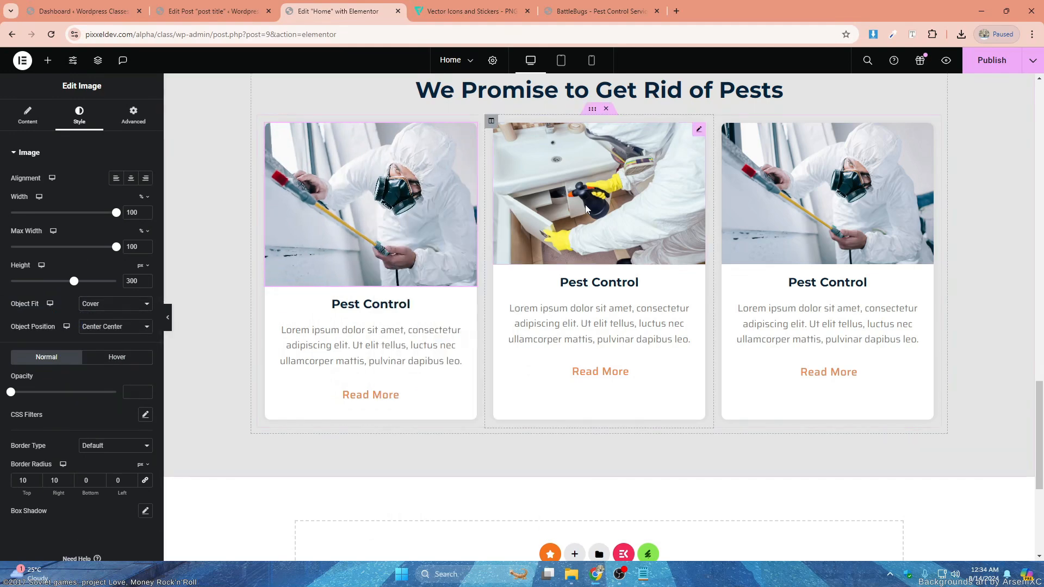
pyautogui.rightClick(583, 265)
pyautogui.click(632, 359)
# - Replace the third card's image with the photo of two workers behind a sofa and paste the copied image style onto it
pyautogui.click(669, 211)
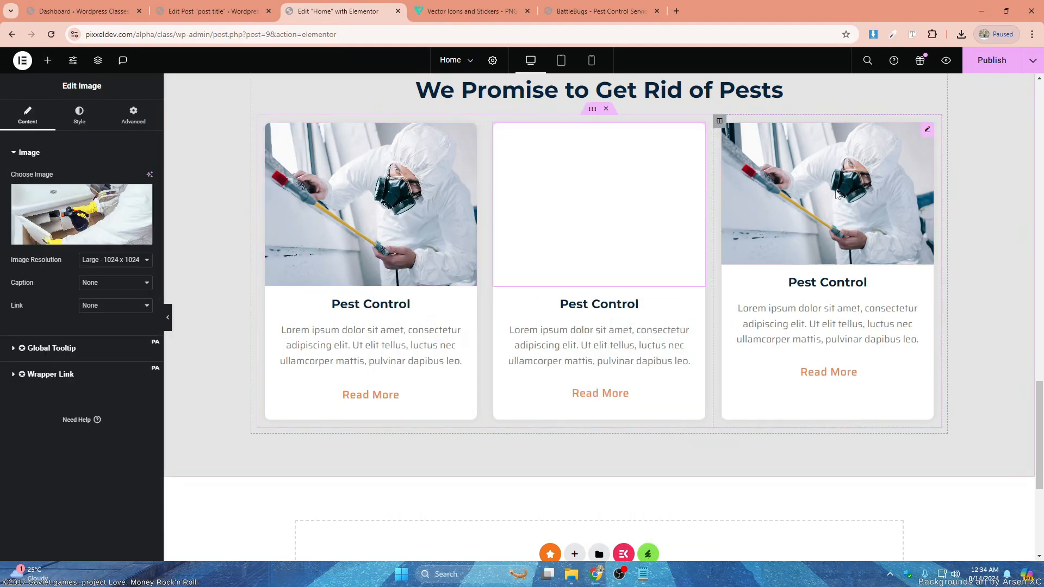
pyautogui.click(81, 213)
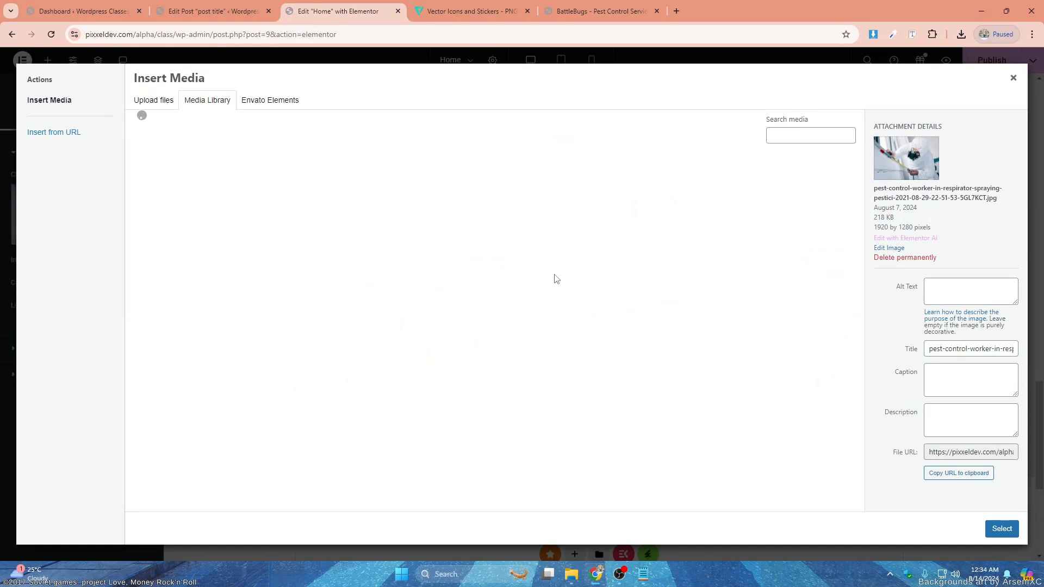
pyautogui.click(789, 239)
pyautogui.rightClick(790, 239)
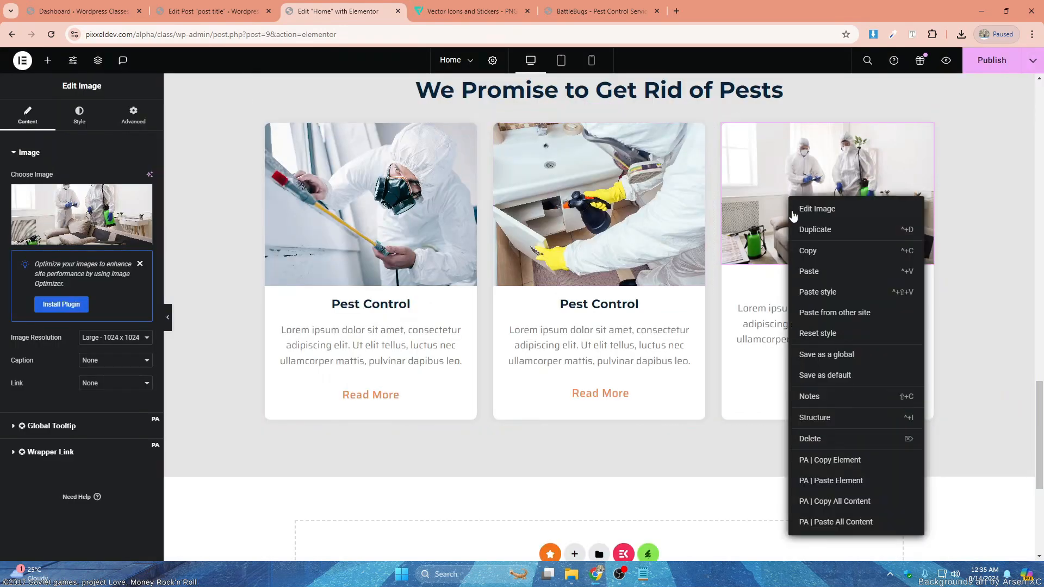
pyautogui.click(818, 292)
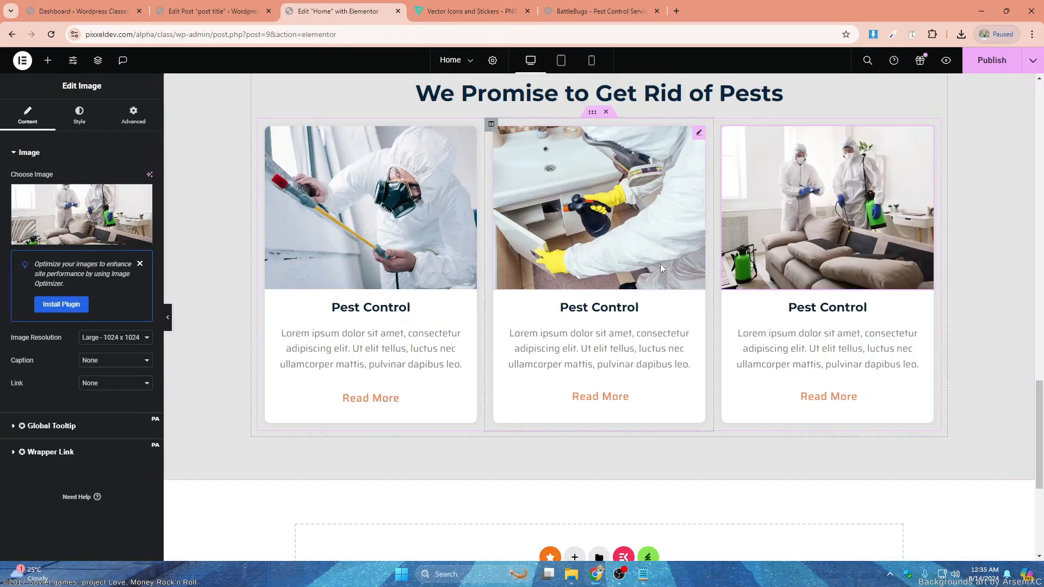
# - Duplicate the inner section holding the three service cards to add a second row
pyautogui.scroll(2, 580, 232)
pyautogui.rightClick(594, 218)
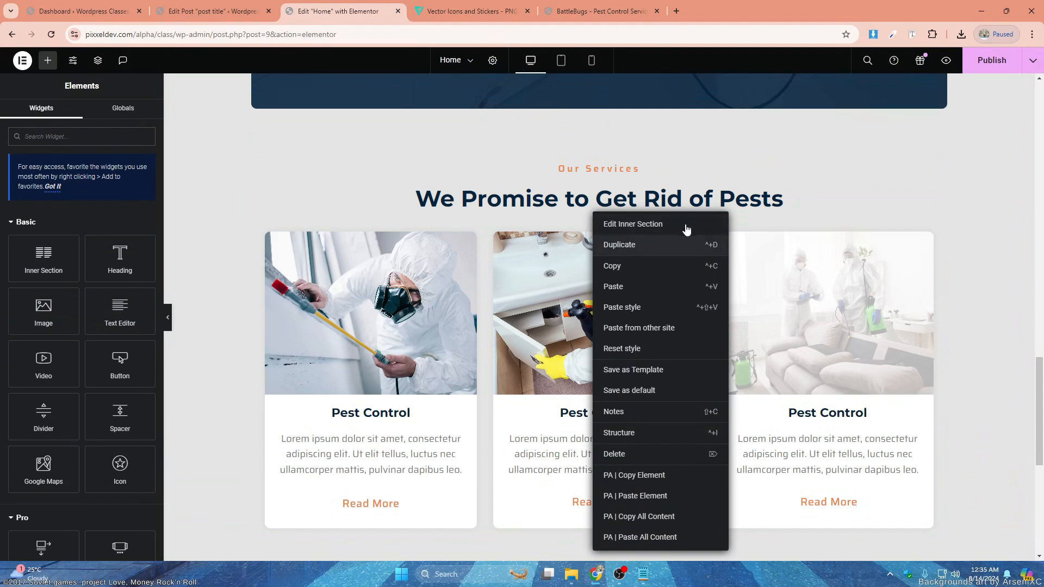
pyautogui.click(695, 245)
# - Copy "Mosquito Control" from the Notepad text and use it as the heading of the second row's first card
pyautogui.scroll(-2, 438, 272)
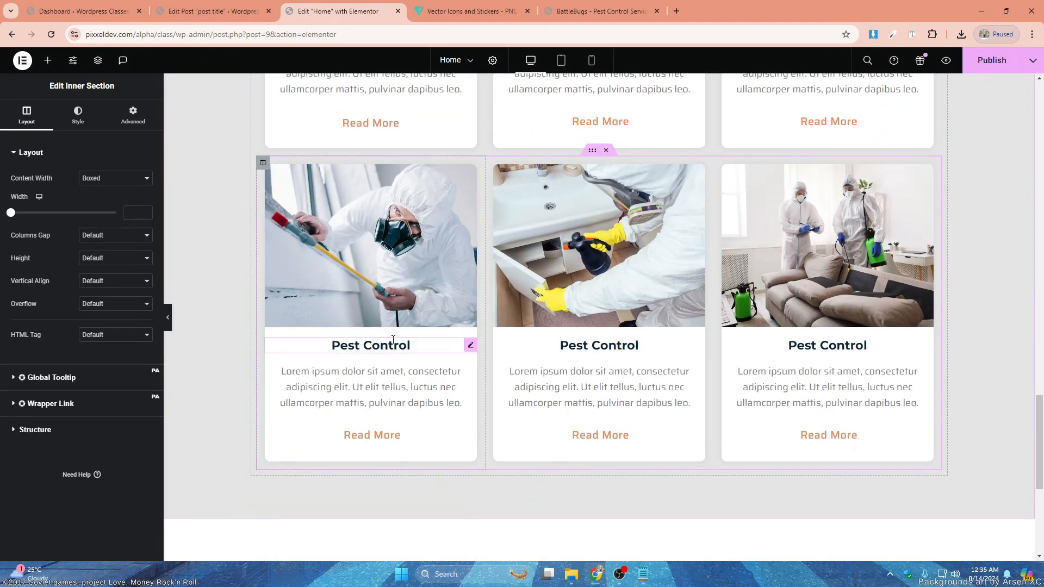
pyautogui.click(394, 338)
pyautogui.scroll(2, 478, 234)
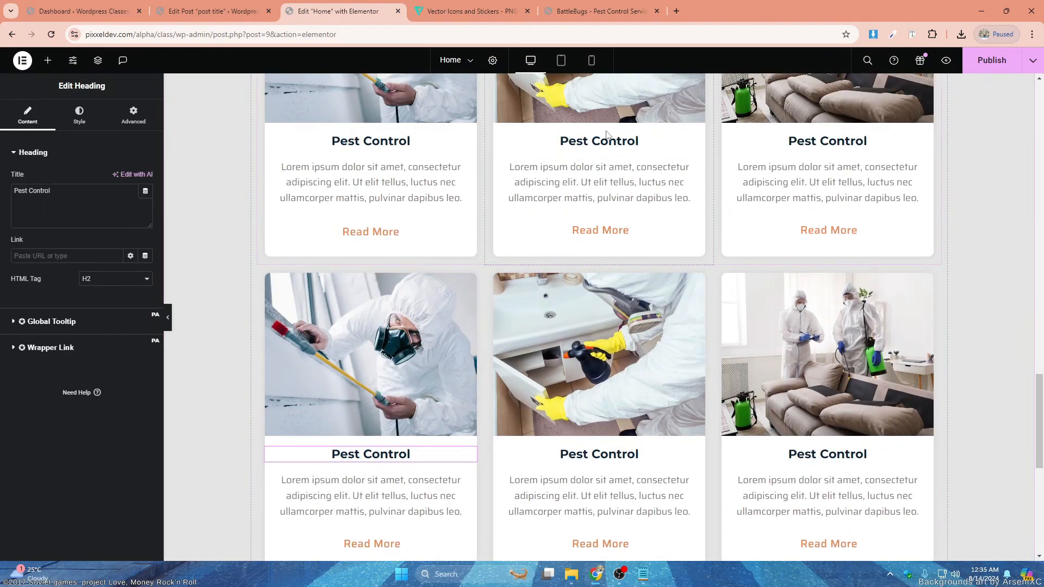
pyautogui.click(644, 574)
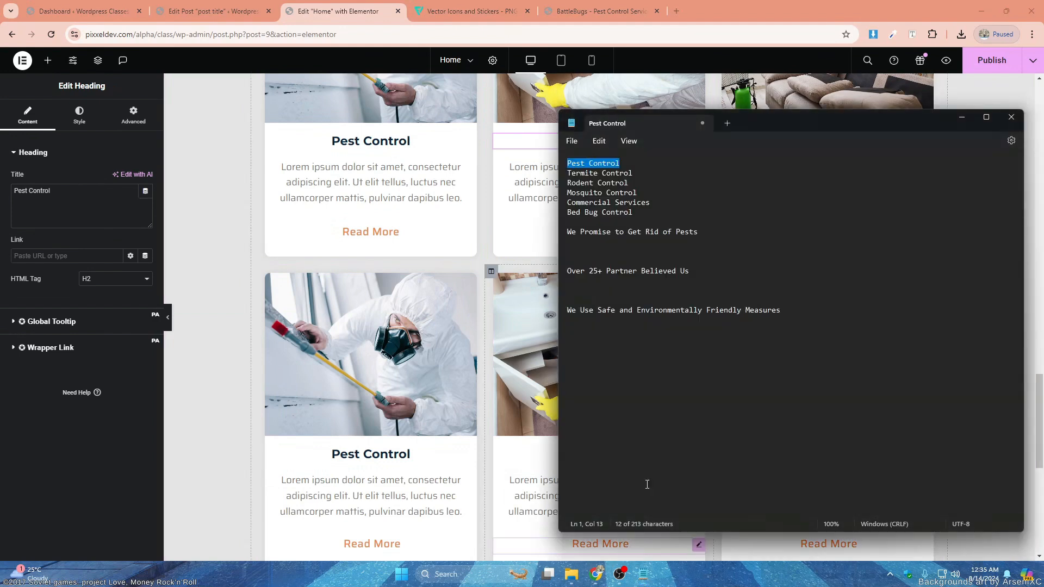
pyautogui.tripleClick(569, 185)
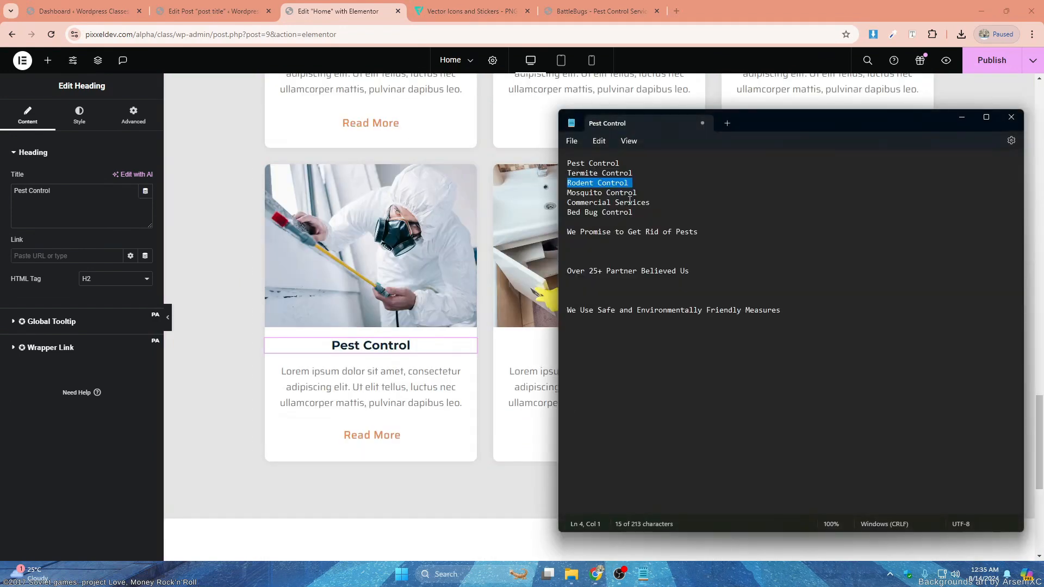
pyautogui.moveTo(646, 193); pyautogui.dragTo(566, 195)
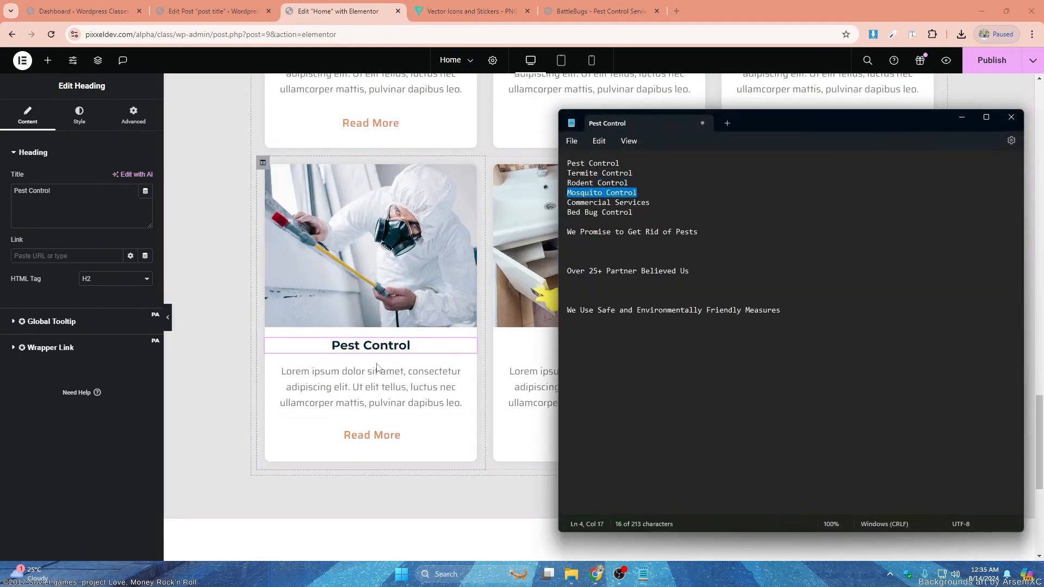
pyautogui.click(99, 204)
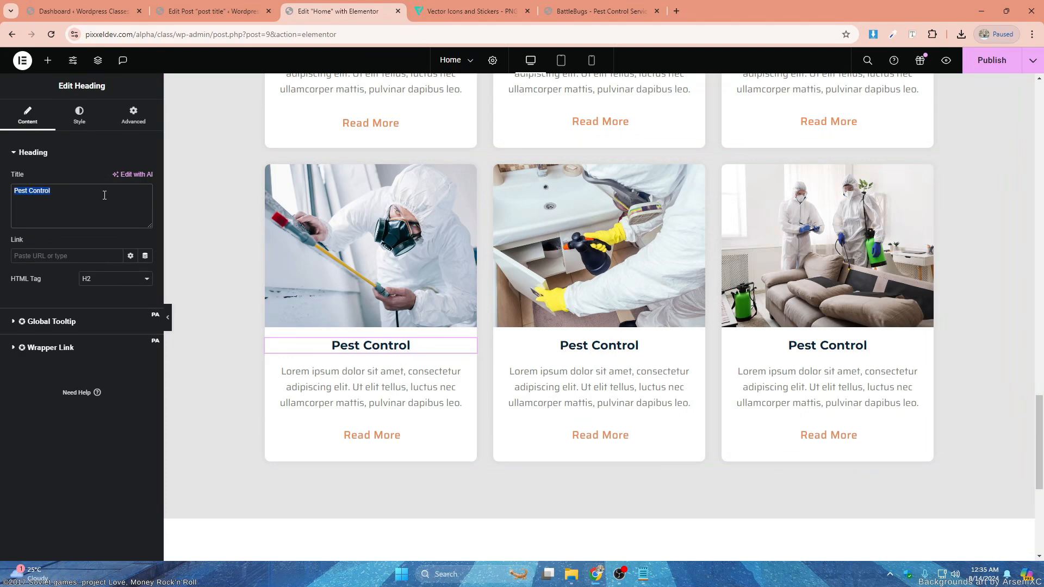
pyautogui.hotkey('ctrl', 'v')
# - Copy "Commercial Services" from the Notepad text and use it as the heading of the second row's middle card
pyautogui.click(643, 574)
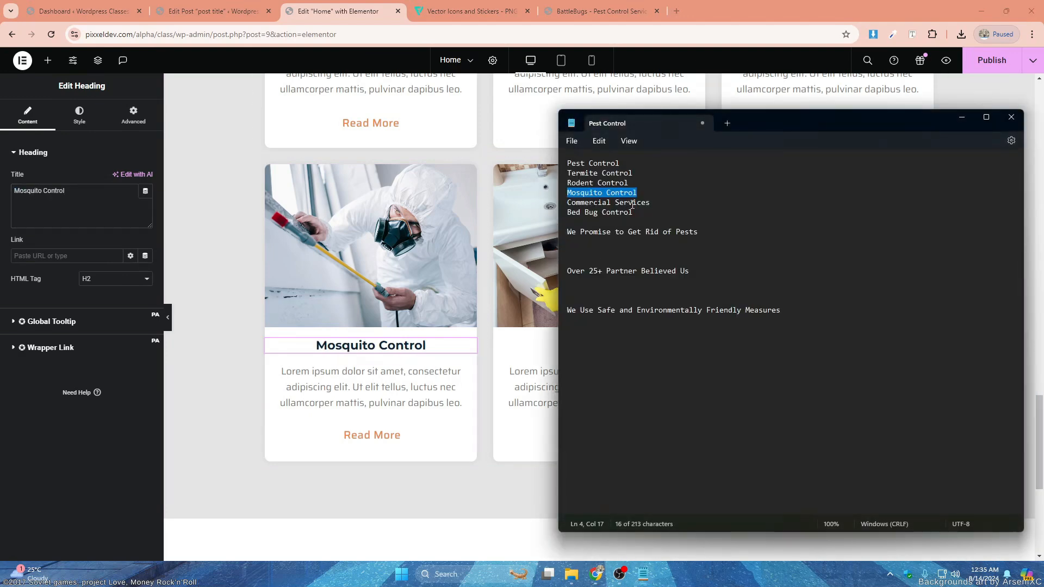
pyautogui.moveTo(650, 203); pyautogui.dragTo(588, 207)
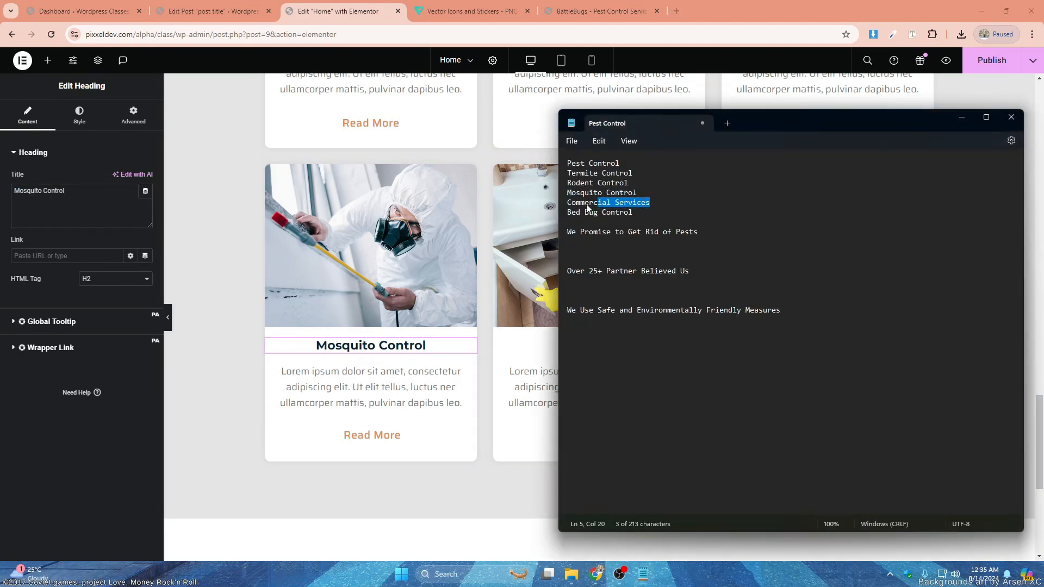
pyautogui.click(542, 352)
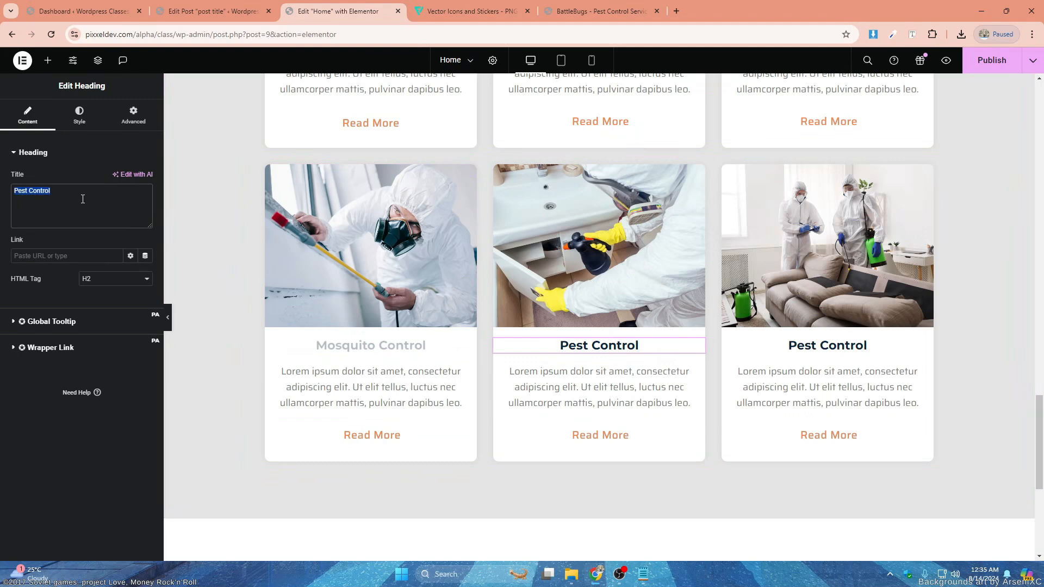
pyautogui.hotkey('ctrl', 'v')
# - Copy "Bed Bug Control" from the Notepad text and use it as the heading of the second row's last card
pyautogui.click(643, 572)
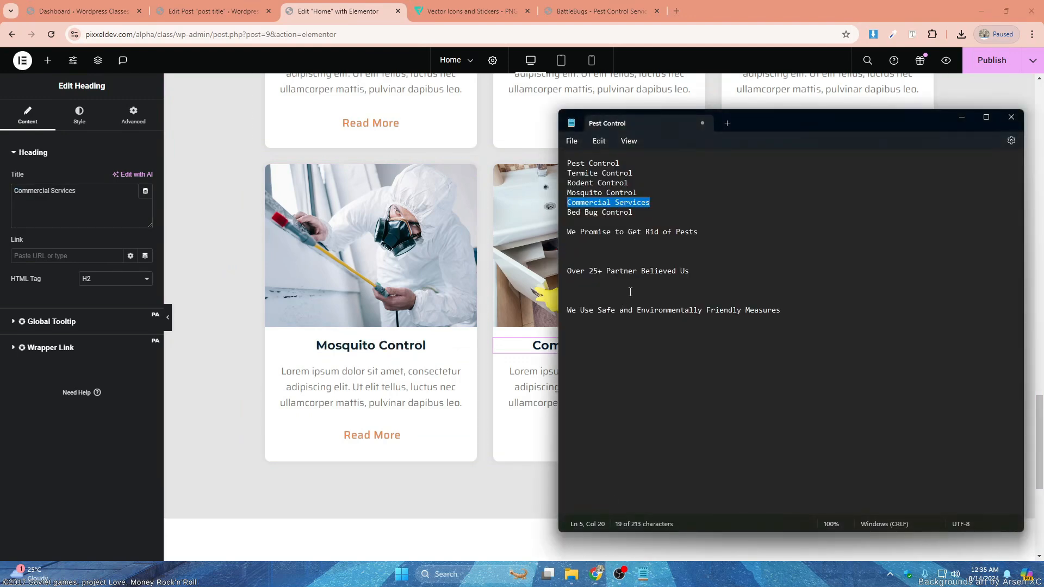
pyautogui.moveTo(641, 216); pyautogui.dragTo(568, 214)
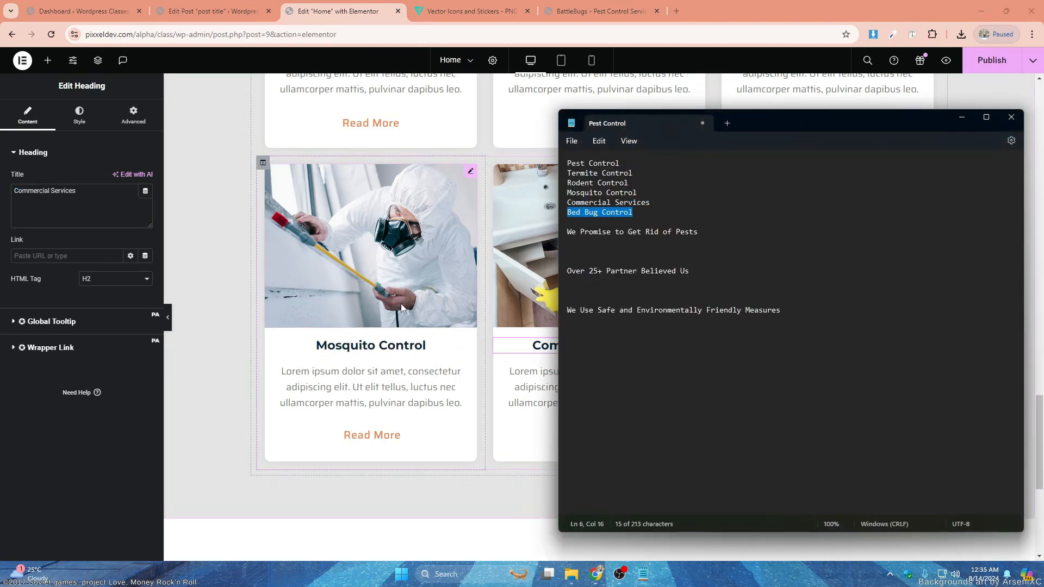
pyautogui.hotkey('alt', 'Tab')
pyautogui.click(816, 342)
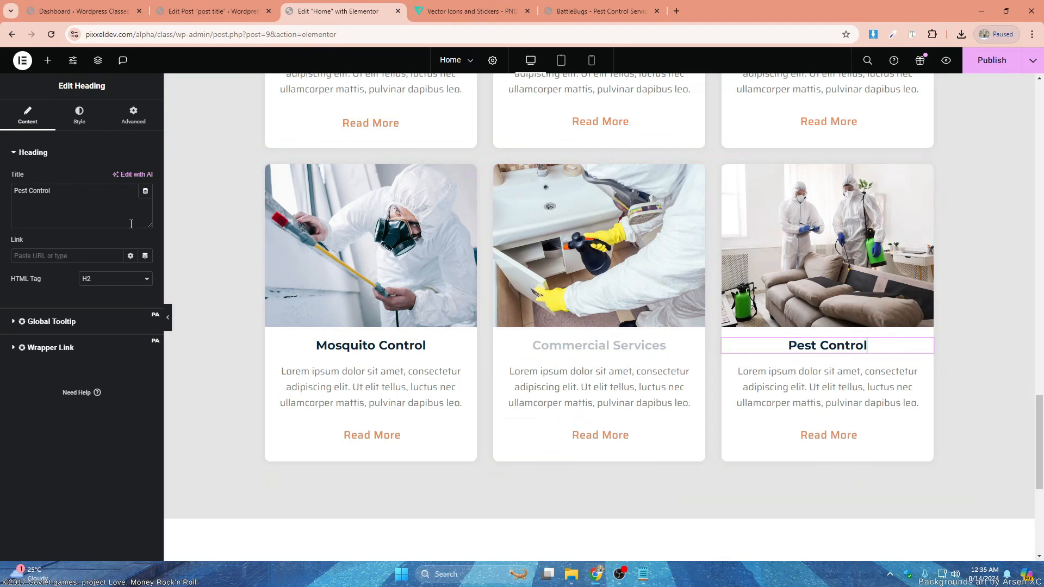
pyautogui.tripleClick(15, 195)
pyautogui.hotkey('ctrl', 'v')
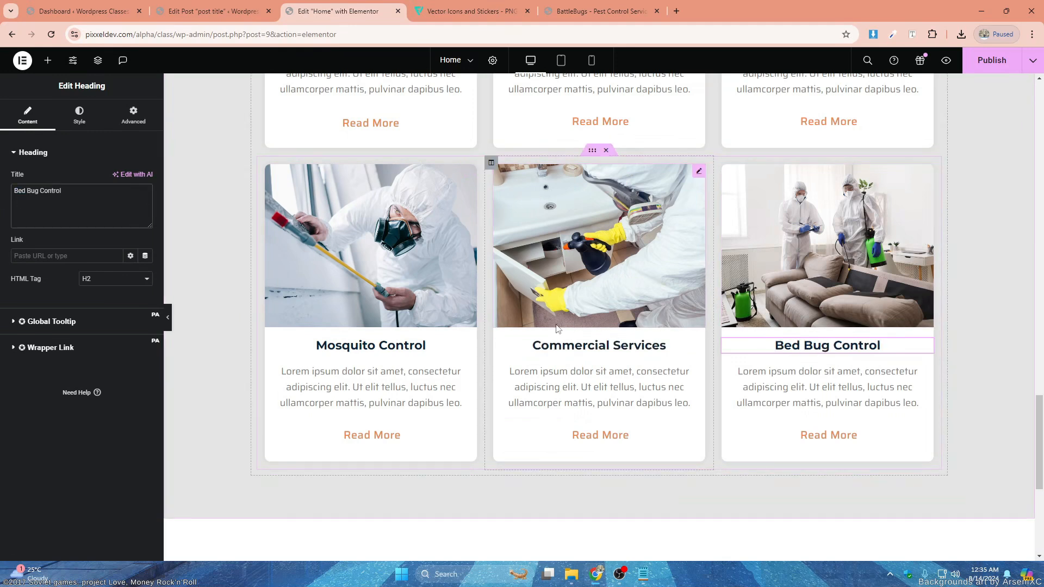
# - Look over the Notepad text and the finished page sections, from the Contact Us banner through the service cards to the footer
pyautogui.scroll(-1, 777, 329)
pyautogui.scroll(-1, 603, 418)
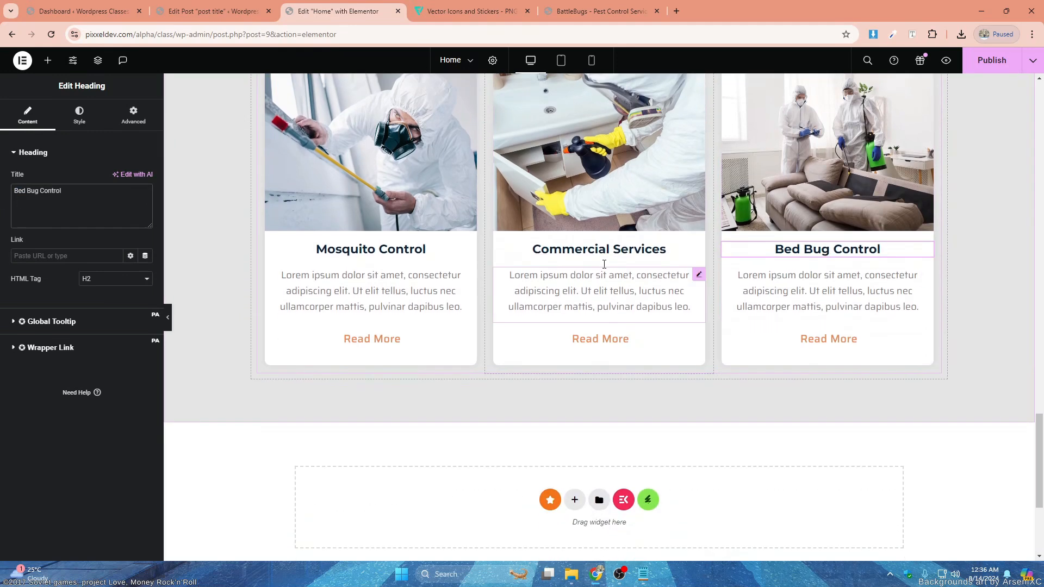
pyautogui.click(644, 578)
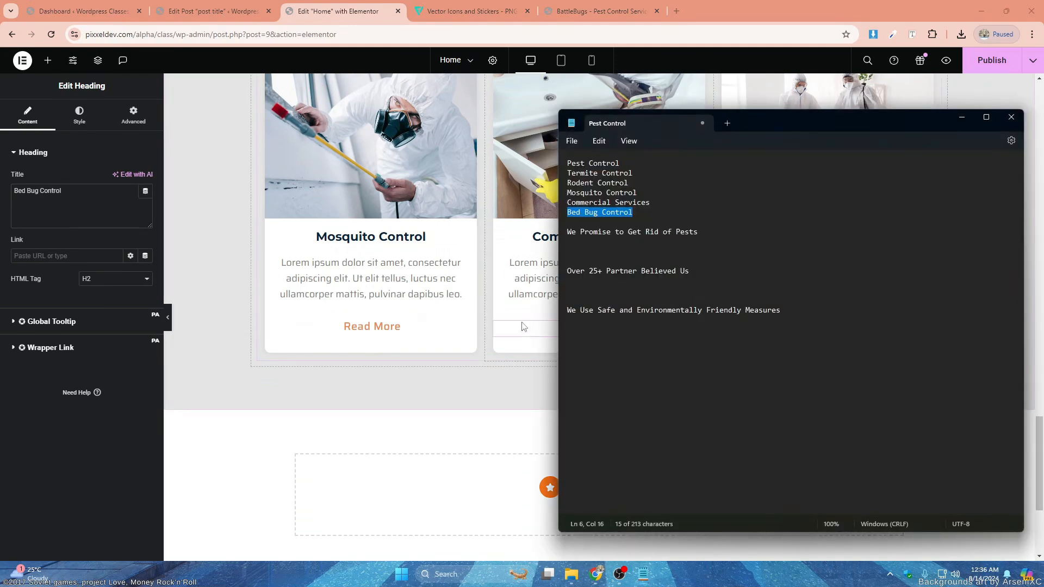
pyautogui.scroll(5, 525, 312)
pyautogui.click(492, 251)
pyautogui.scroll(10, 556, 247)
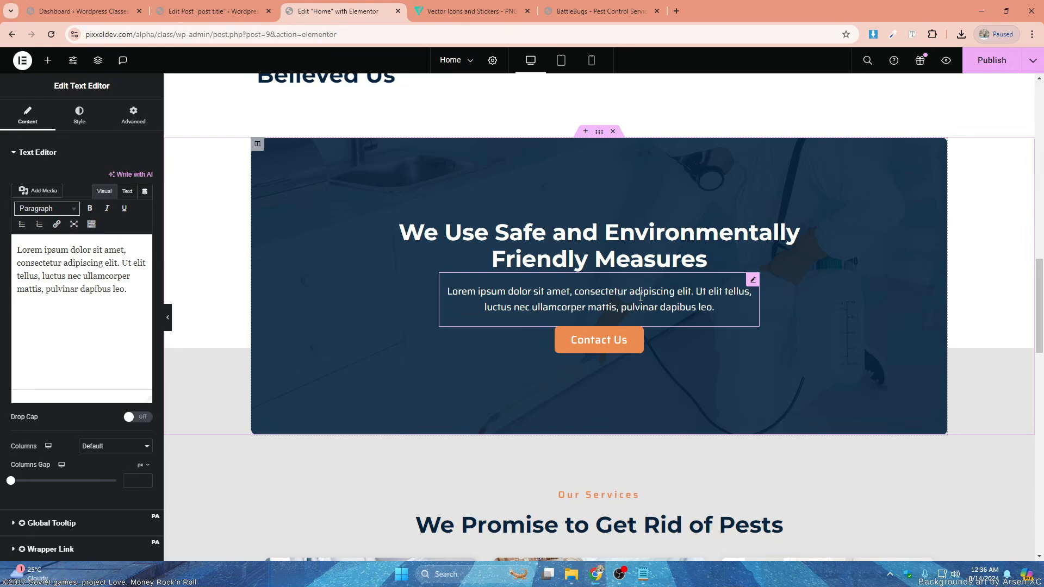
pyautogui.scroll(-7, 637, 294)
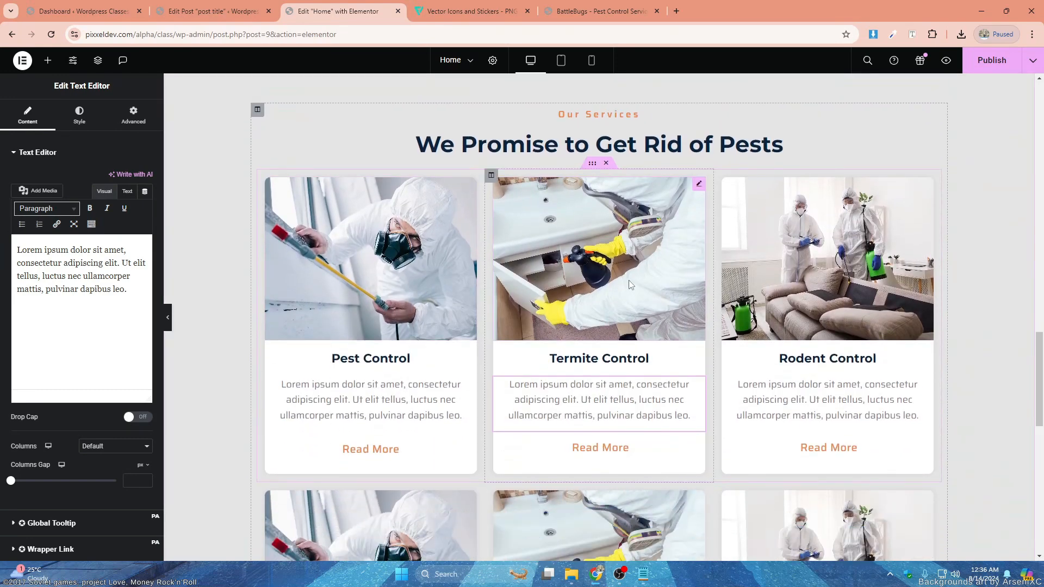
pyautogui.scroll(-8, 631, 285)
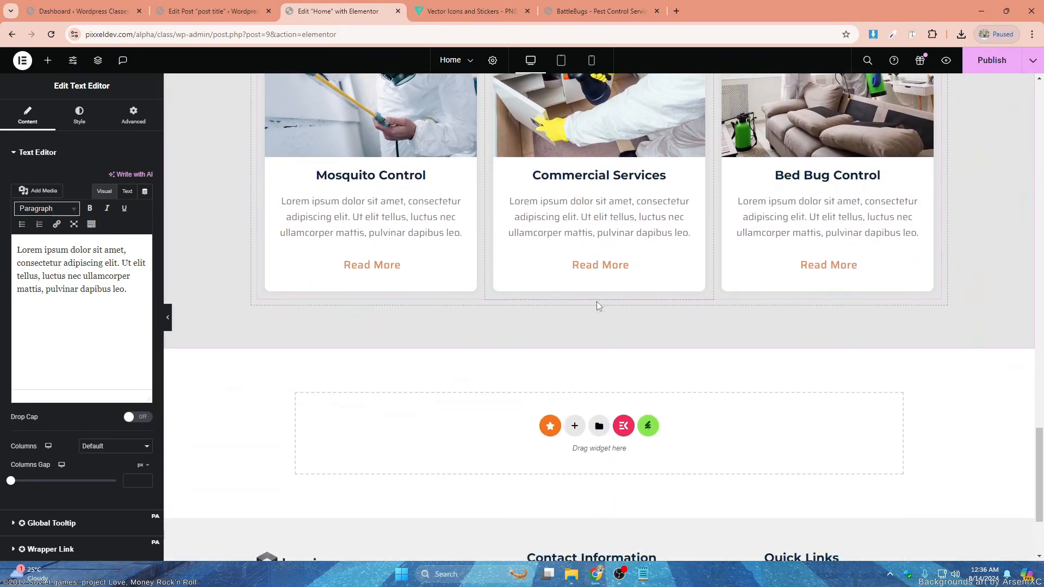
pyautogui.scroll(-3, 598, 306)
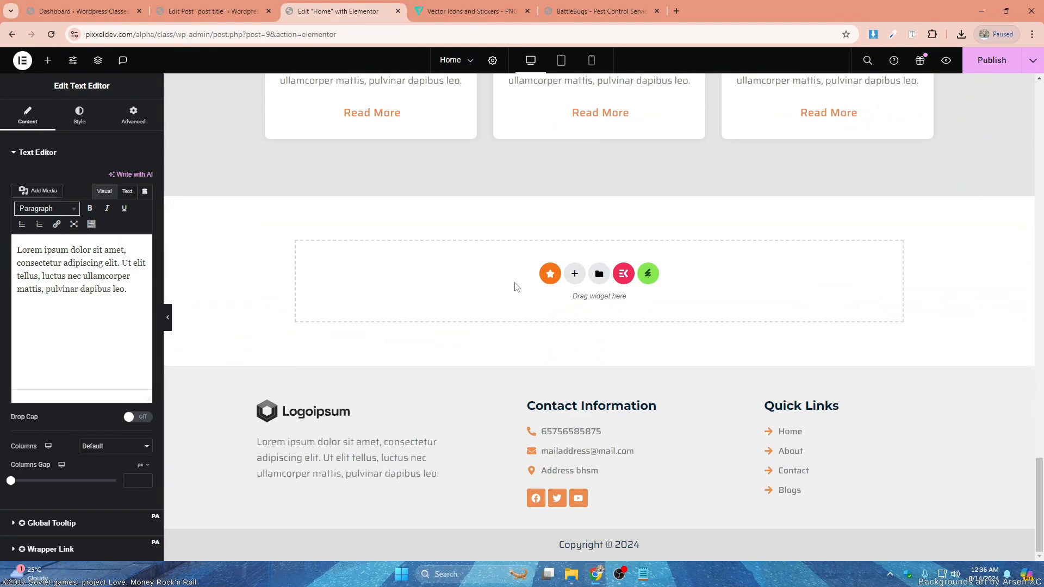
# - Save the page with the finished two-row services section
pyautogui.hotkey('ctrl', 's')
pyautogui.scroll(5, 599, 217)
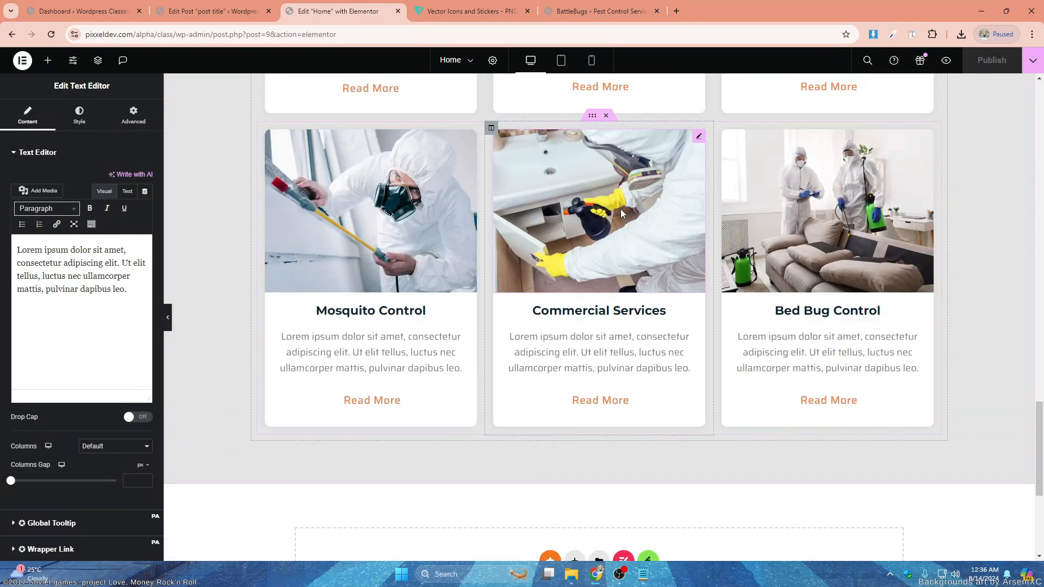
pyautogui.scroll(7, 621, 209)
pyautogui.scroll(-12, 621, 209)
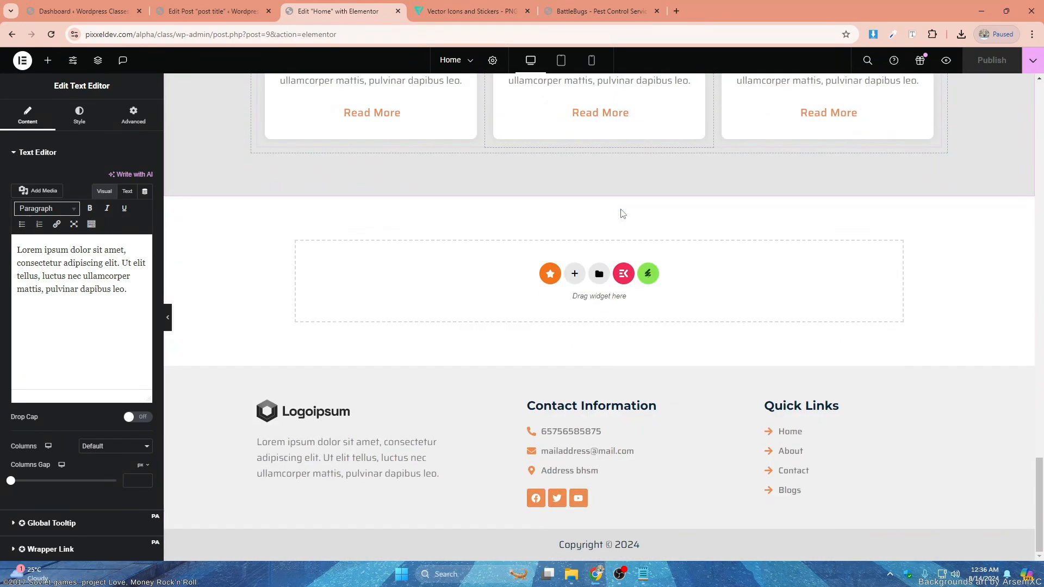
# - Add a single-column section below the service cards and set its height to Min Height at 400 px
pyautogui.click(576, 276)
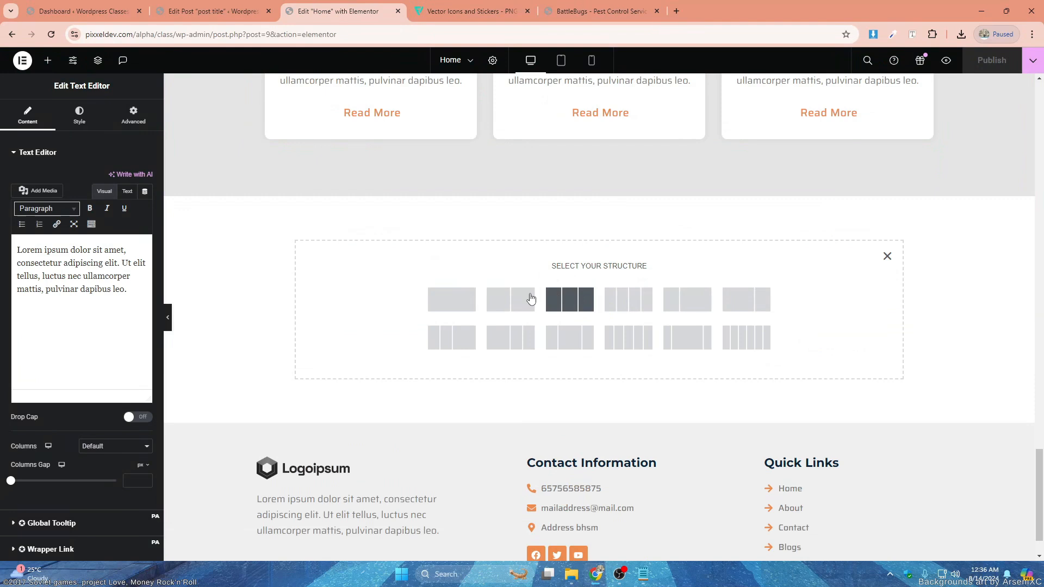
pyautogui.click(456, 298)
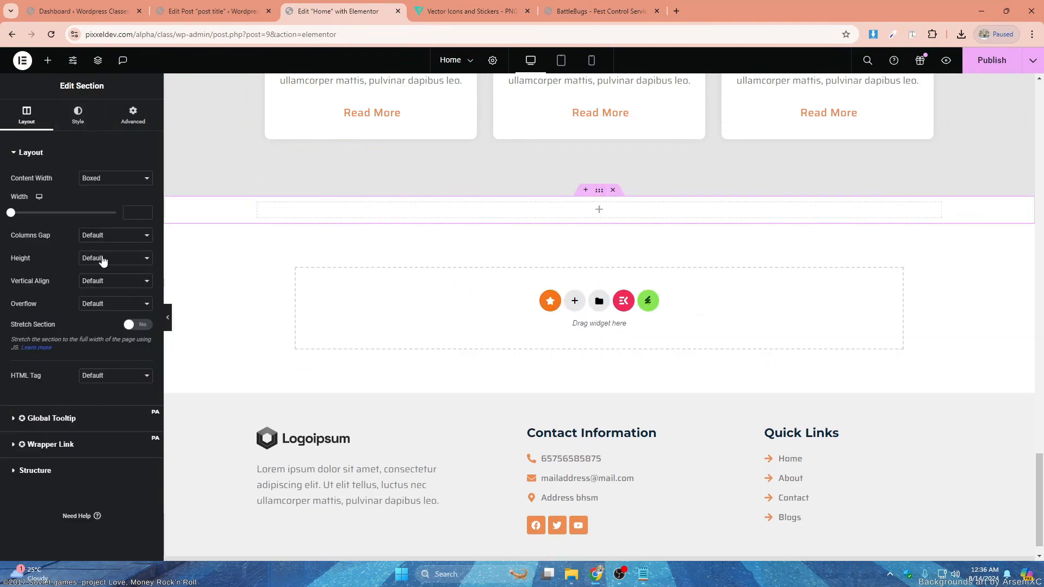
pyautogui.click(101, 259)
pyautogui.click(105, 284)
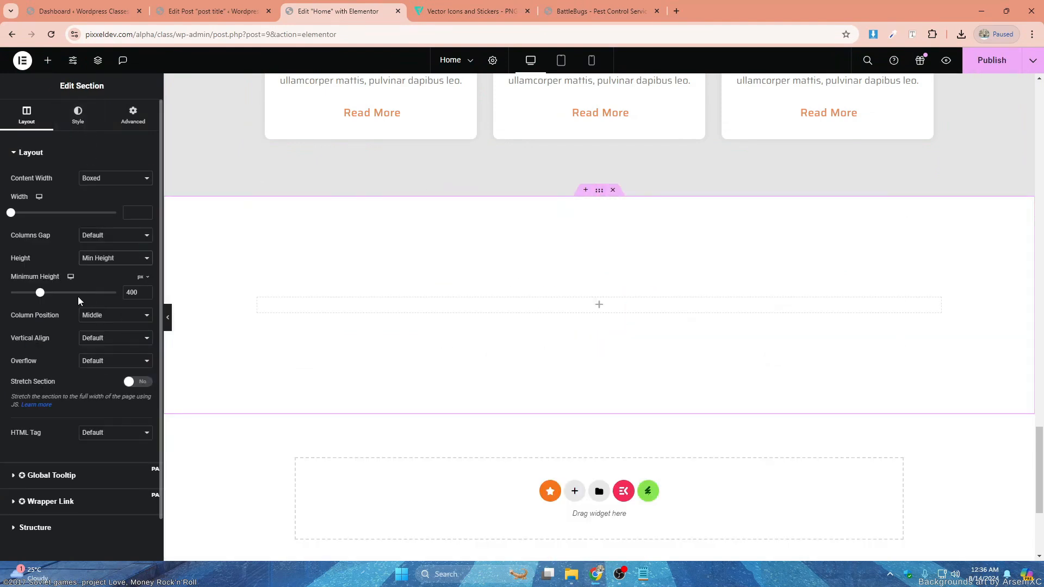
# - Add a Heading widget to the new section and paste "We Use Safe and Environmentally Friendly Measures" from the Notepad text as its title
pyautogui.click(601, 309)
pyautogui.moveTo(119, 253); pyautogui.dragTo(542, 307)
pyautogui.hotkey('alt', 'Tab')
pyautogui.hotkey('alt', 'Tab')
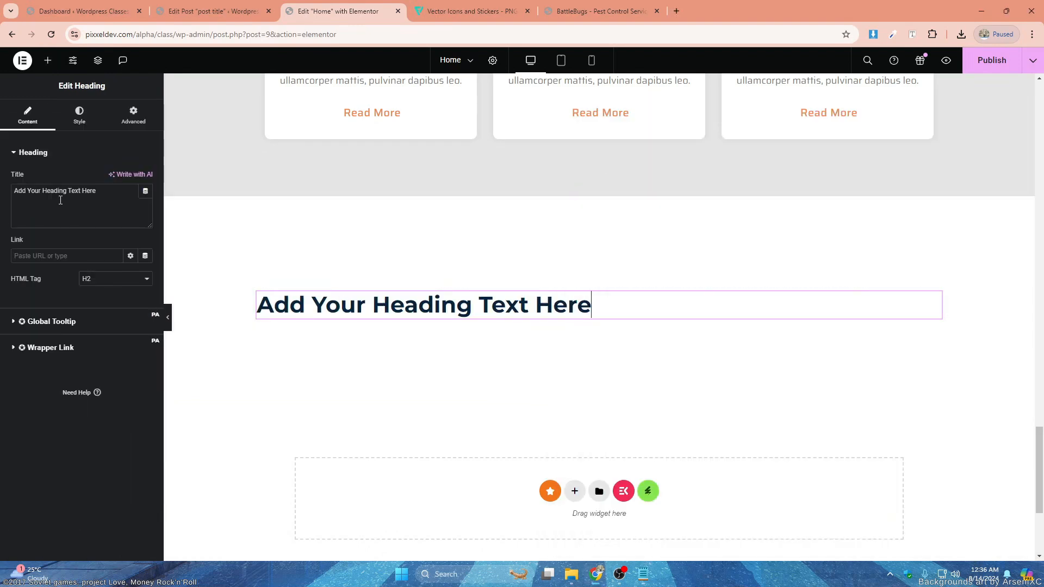
pyautogui.write('We Use Safe and Environmentally Friendly Measures')
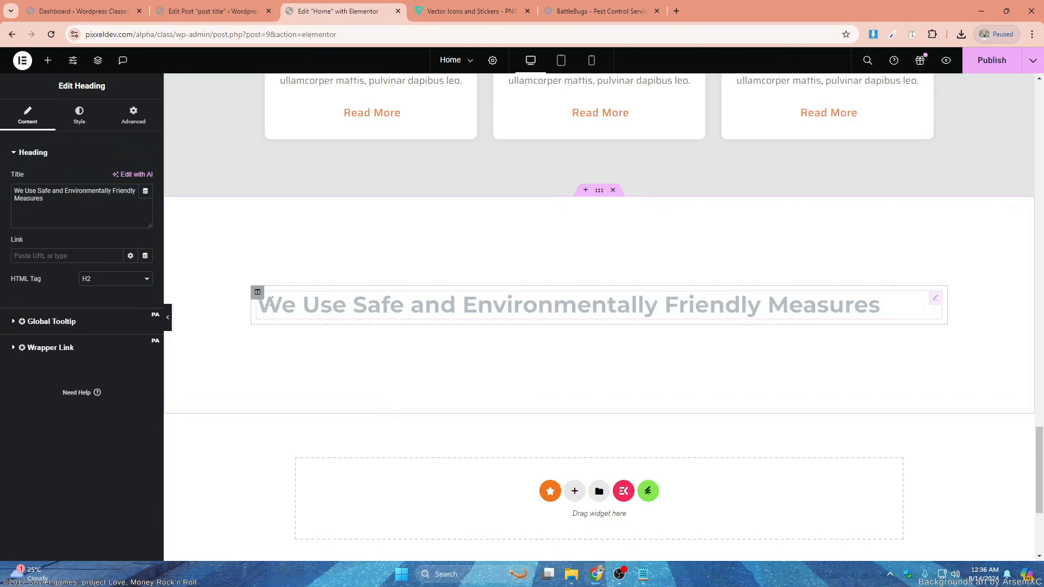
# - Duplicate the column holding the new heading and delete the heading from the copy to leave an empty second column
pyautogui.rightClick(265, 299)
pyautogui.click(287, 276)
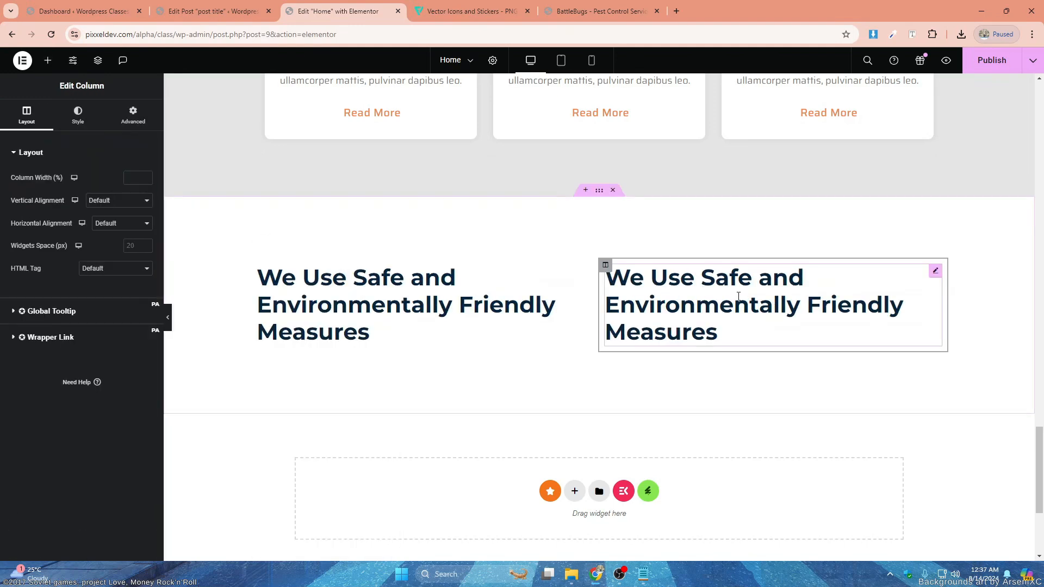
pyautogui.rightClick(734, 294)
pyautogui.click(776, 466)
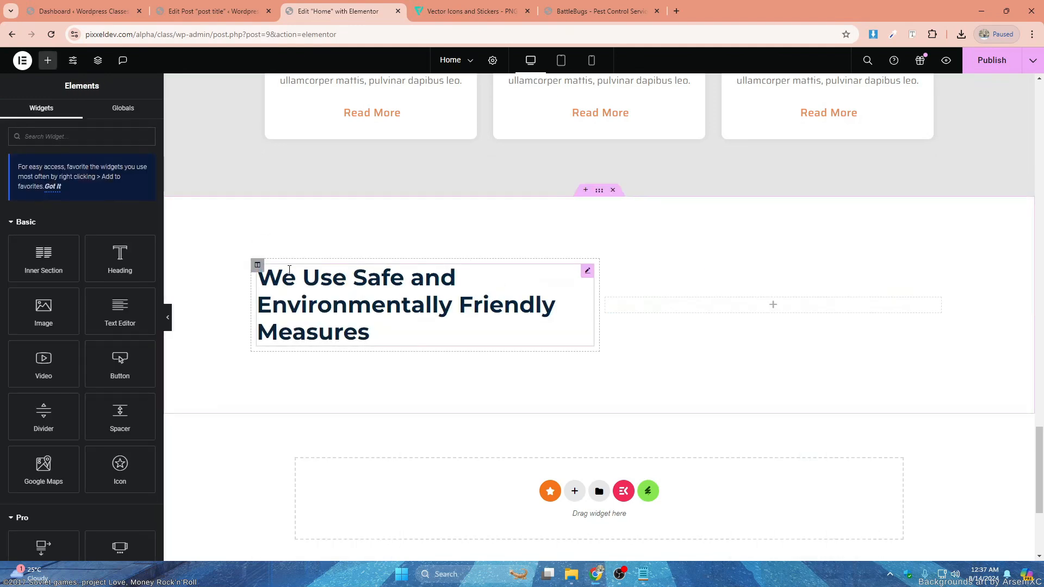
# - Add a Text Editor widget with the placeholder paragraph below the heading in the first column
pyautogui.moveTo(120, 310); pyautogui.dragTo(330, 328)
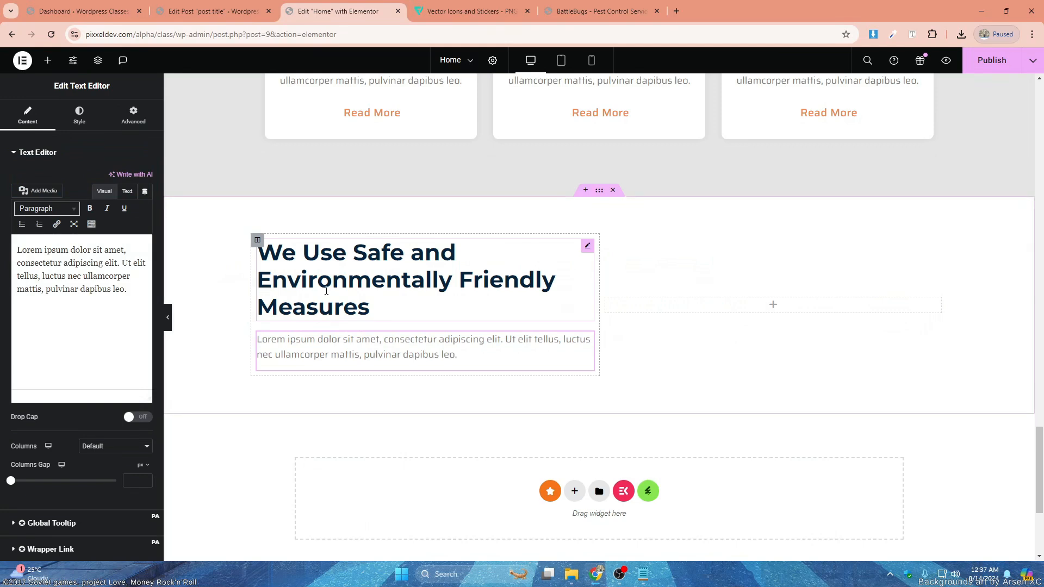
pyautogui.click(80, 115)
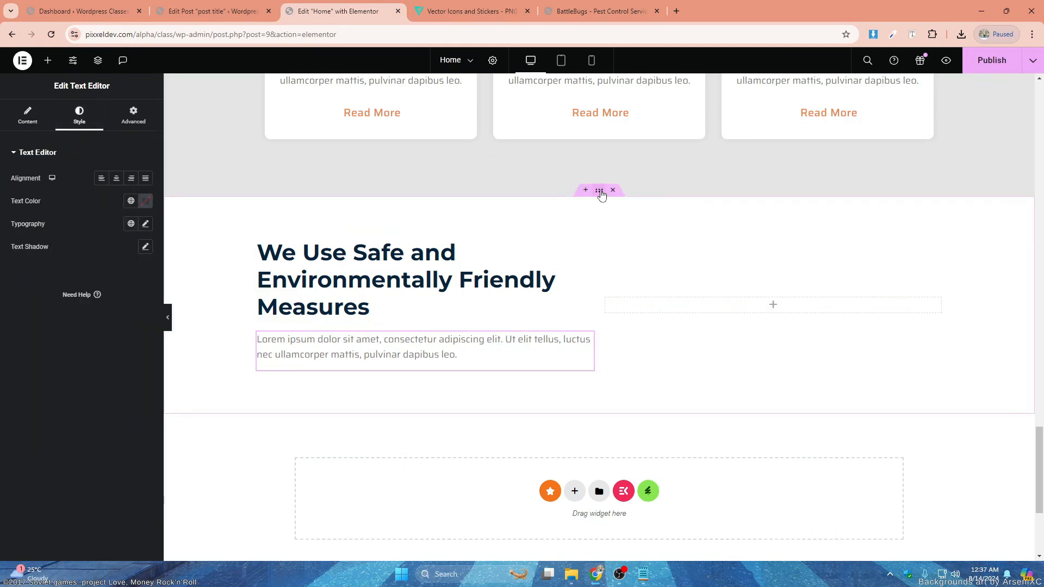
# - Set the new section's background color to the global Primary color
pyautogui.click(601, 192)
pyautogui.click(78, 116)
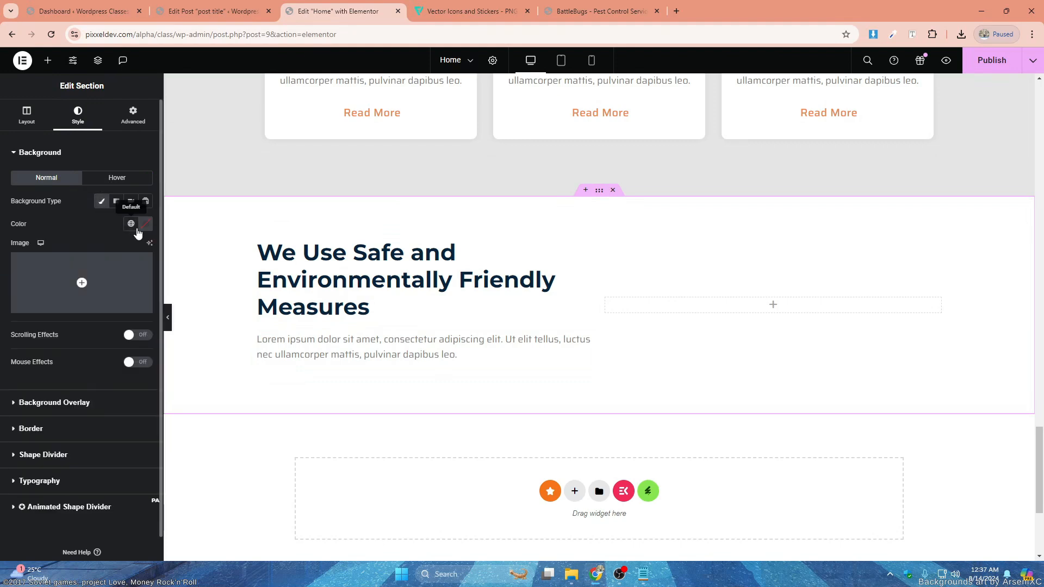
pyautogui.click(131, 224)
pyautogui.click(43, 274)
pyautogui.click(131, 225)
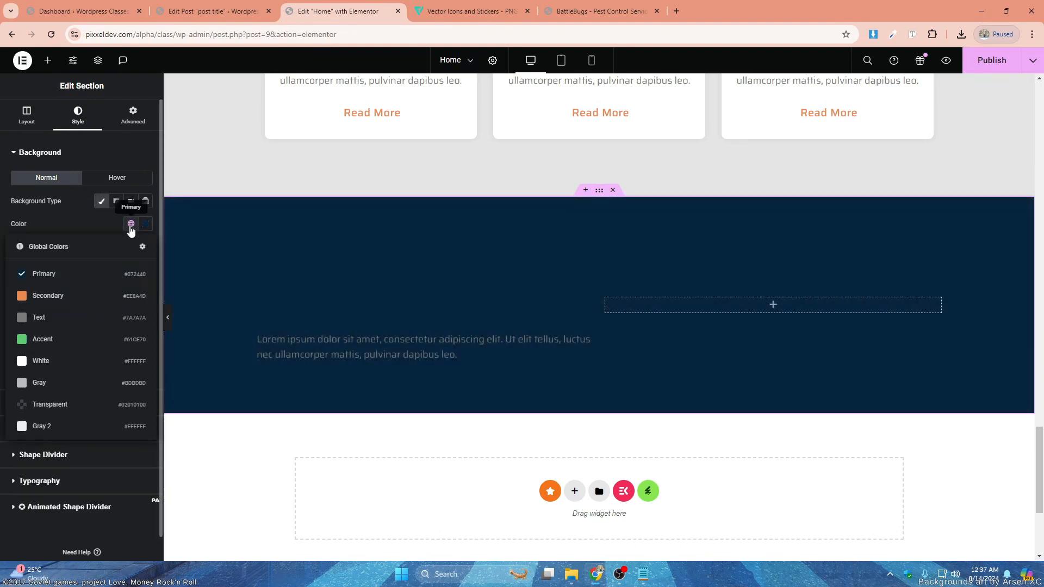
pyautogui.click(89, 223)
# - Use the media library photo of a blue-gloved hand holding a spray can as the section's background image
pyautogui.click(93, 267)
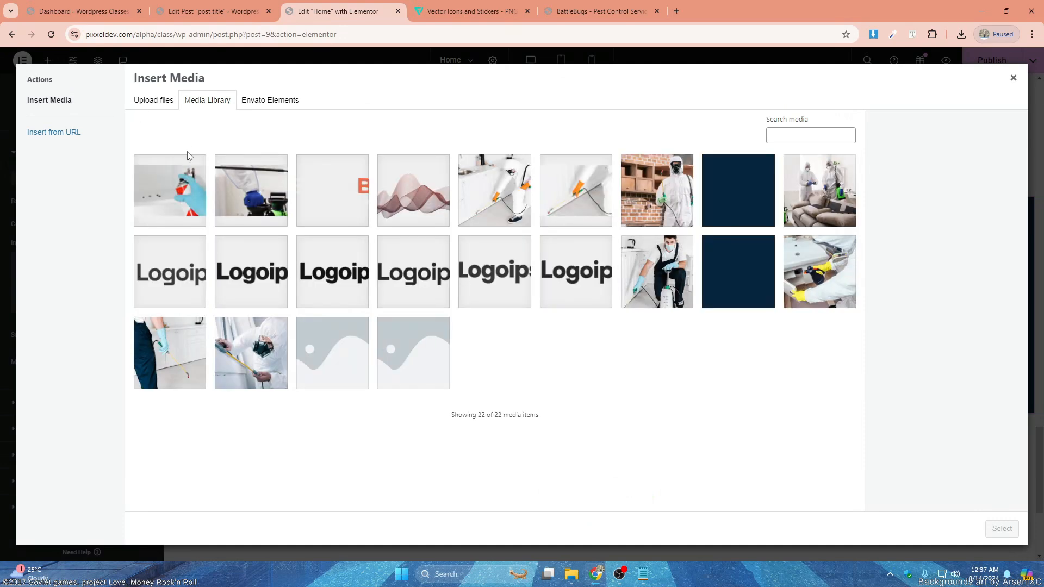
pyautogui.click(185, 193)
pyautogui.click(1009, 530)
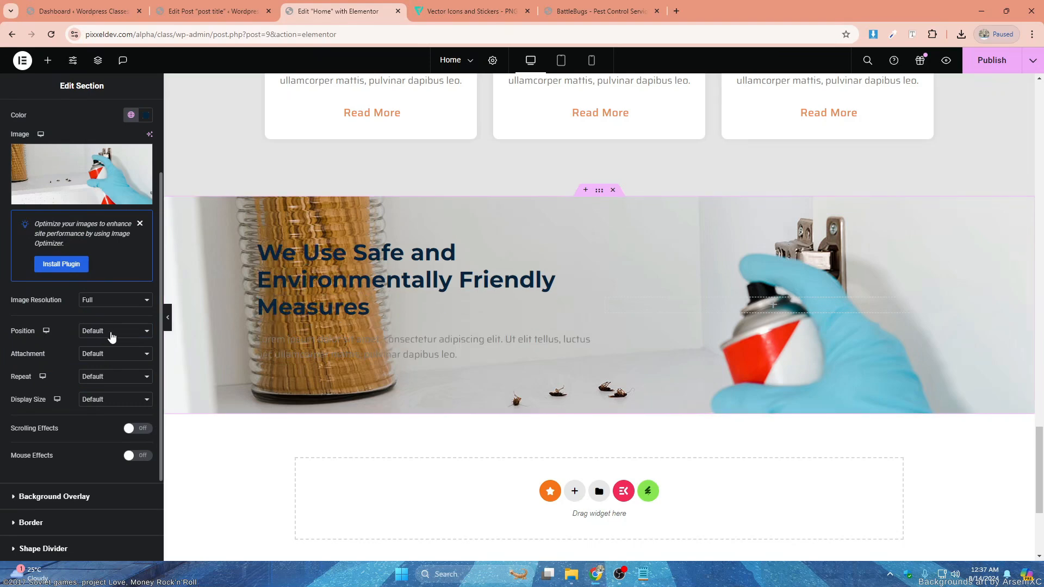
# - Set the background image's position to Center Center, its repeat to No-repeat and its display size to Cover
pyautogui.click(110, 333)
pyautogui.click(109, 348)
pyautogui.click(114, 376)
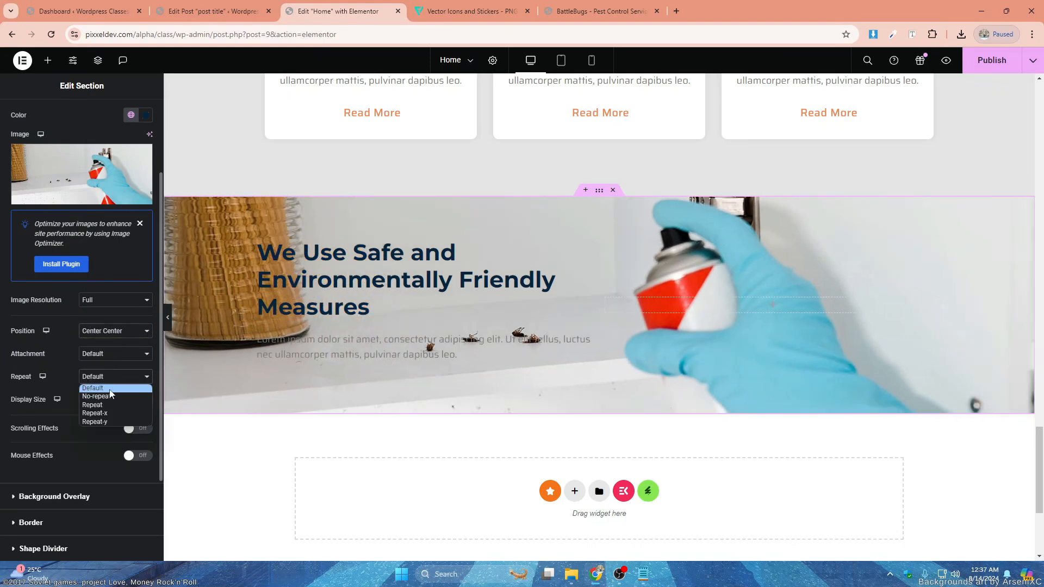
pyautogui.click(112, 394)
pyautogui.click(110, 402)
pyautogui.click(111, 423)
# - Add a classic navy background overlay to the section with 0.92 opacity
pyautogui.click(54, 497)
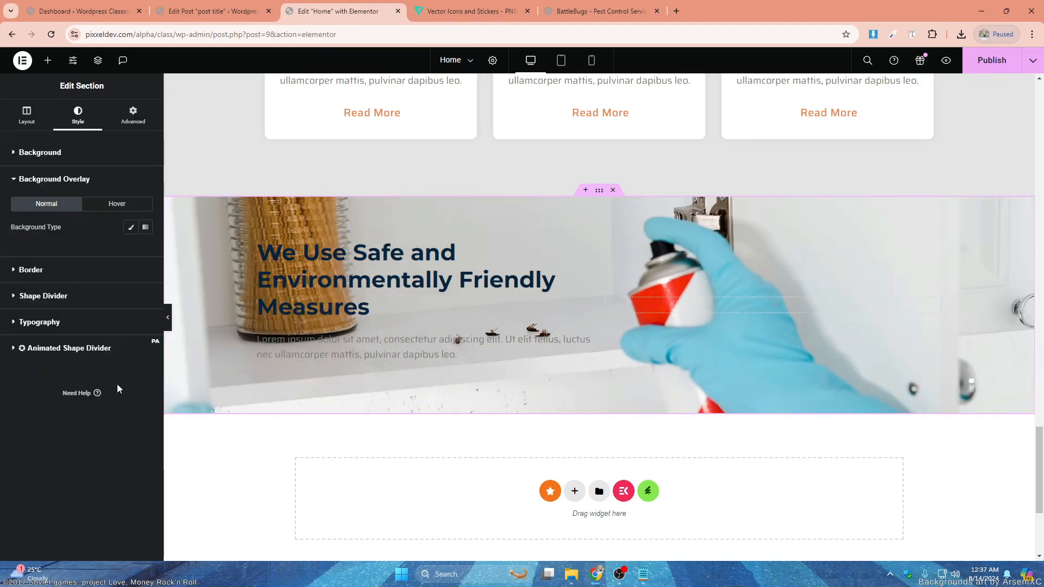
pyautogui.click(131, 226)
pyautogui.moveTo(63, 367); pyautogui.dragTo(109, 370)
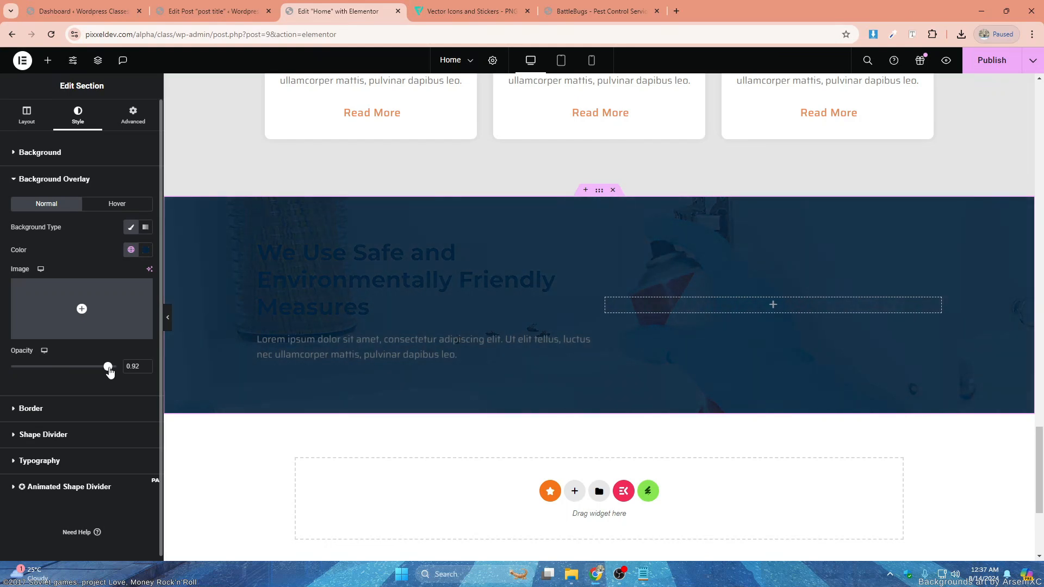
# - Set the text color of the section's "We Use Safe and Environmentally Friendly Measures" heading to the global White
pyautogui.click(305, 294)
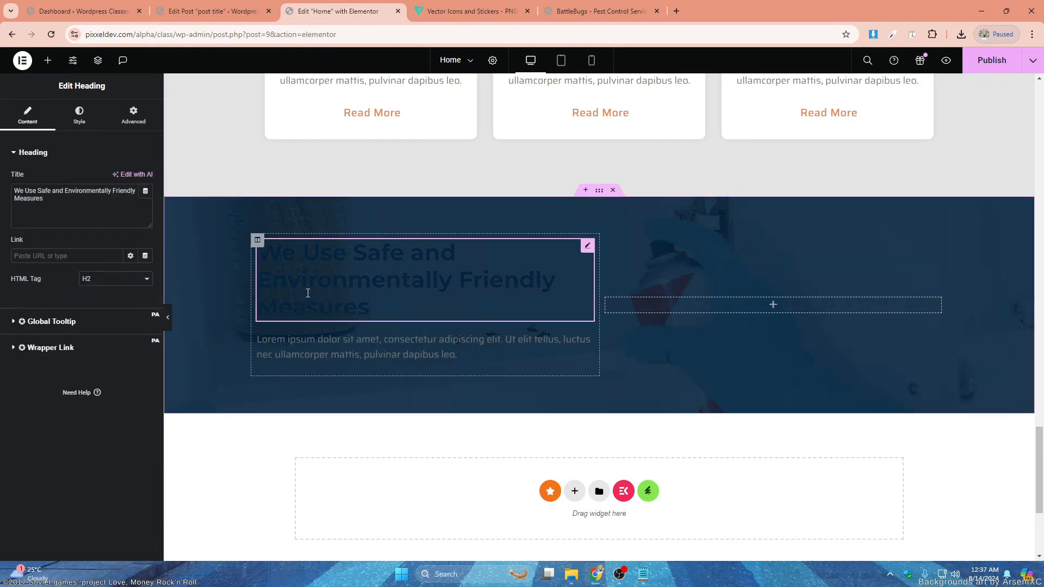
pyautogui.click(78, 117)
pyautogui.click(131, 201)
pyautogui.click(81, 334)
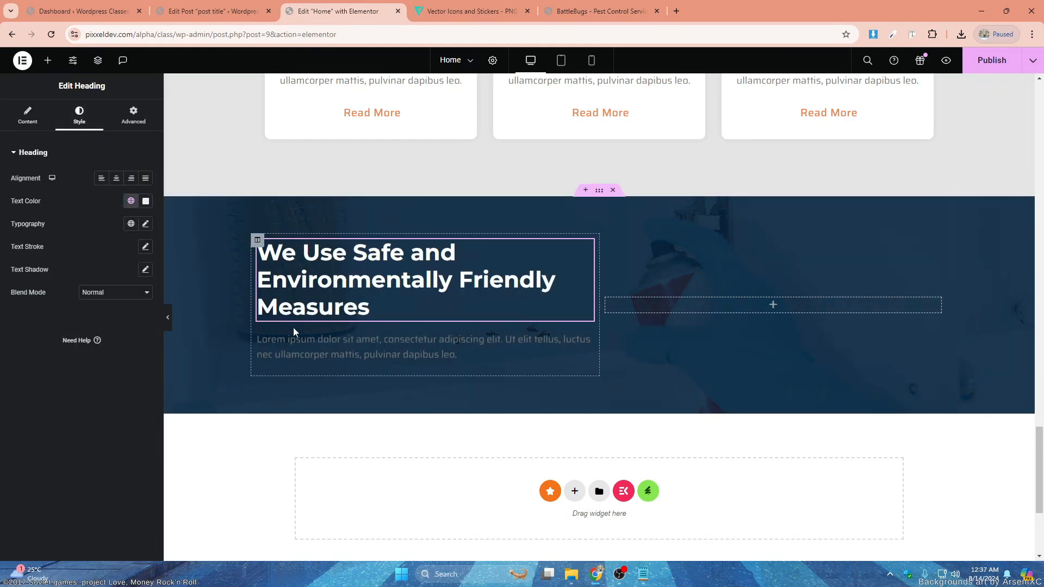
# - Set the text color of the paragraph below the heading to the global White
pyautogui.click(293, 340)
pyautogui.click(90, 119)
pyautogui.click(131, 202)
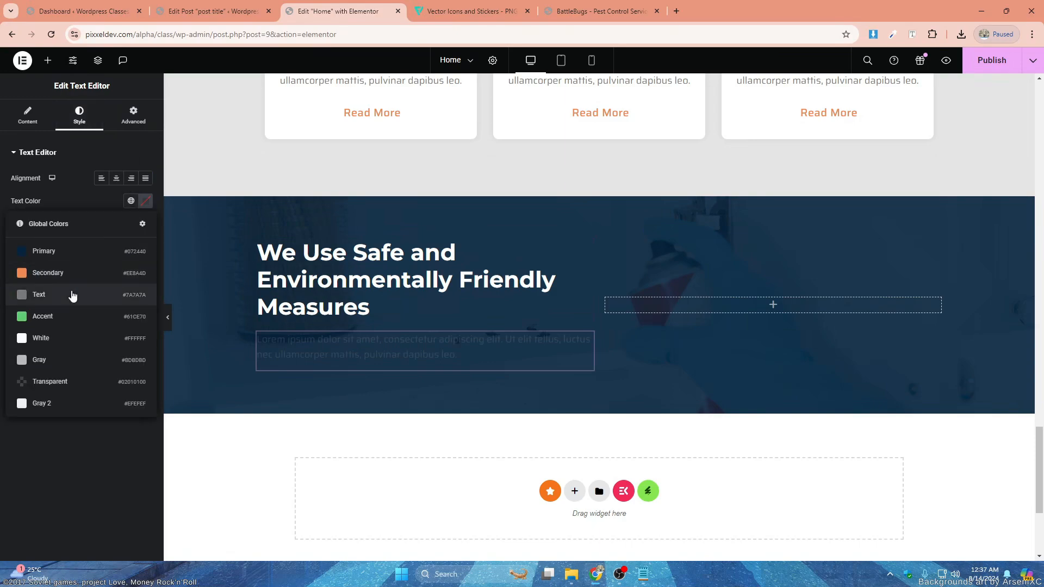
pyautogui.click(73, 335)
# - Copy the orange "Our Services" subheading into the first column of the new section and place it above the main heading
pyautogui.scroll(13, 662, 227)
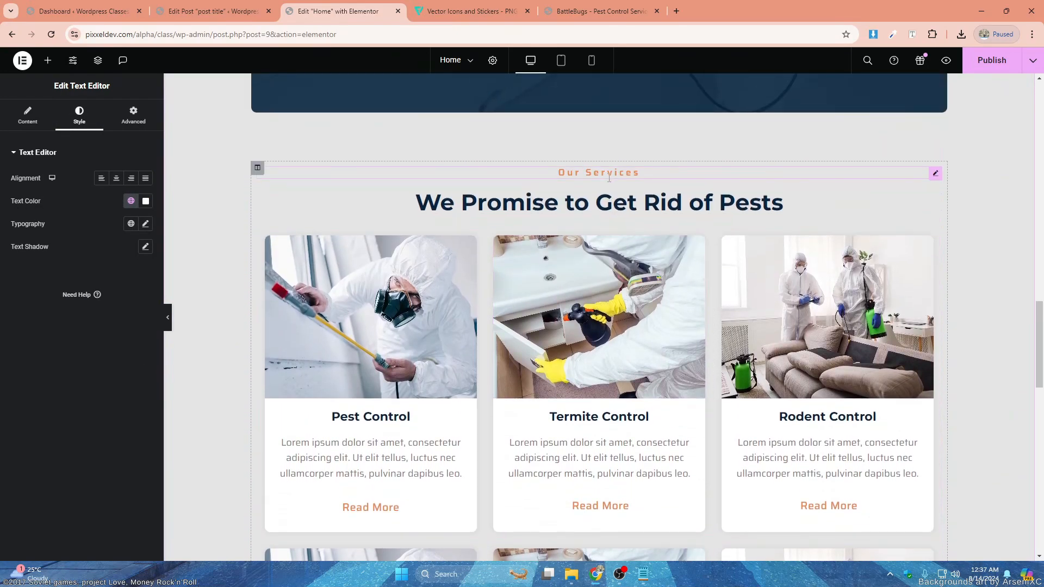
pyautogui.rightClick(609, 179)
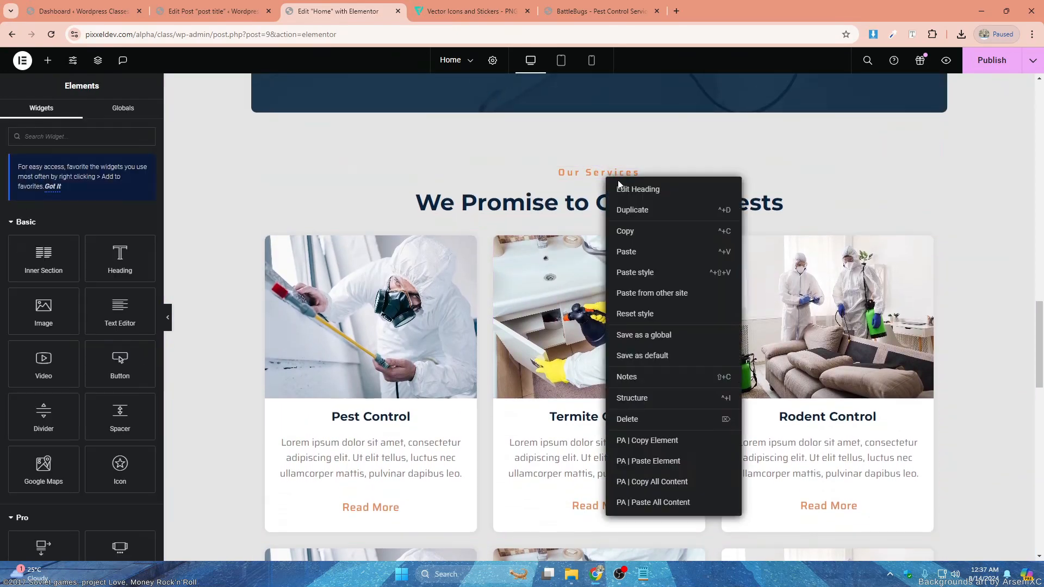
pyautogui.click(625, 229)
pyautogui.scroll(-9, 409, 272)
pyautogui.scroll(-3, 406, 274)
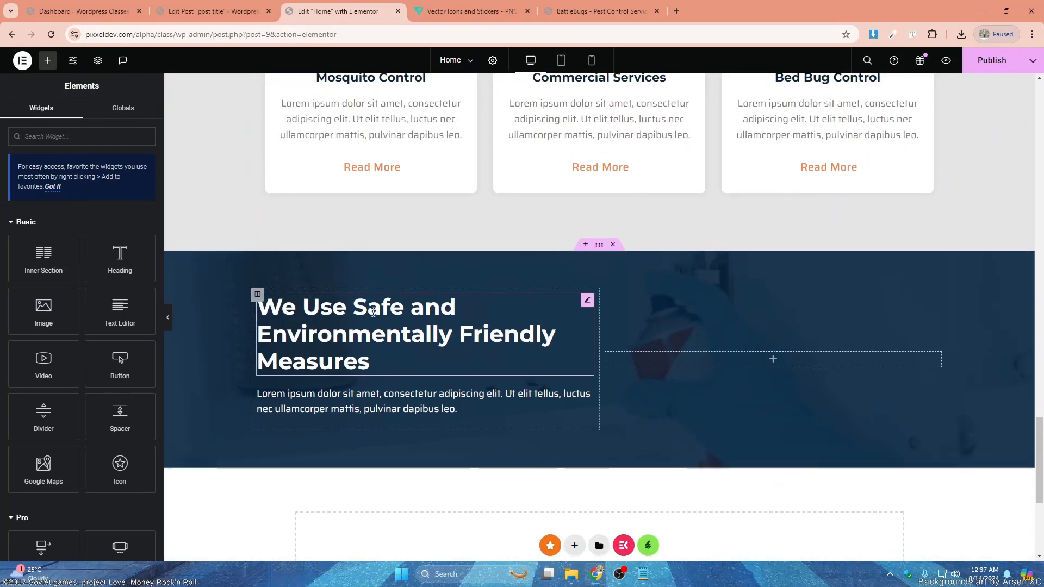
pyautogui.rightClick(375, 316)
pyautogui.click(403, 298)
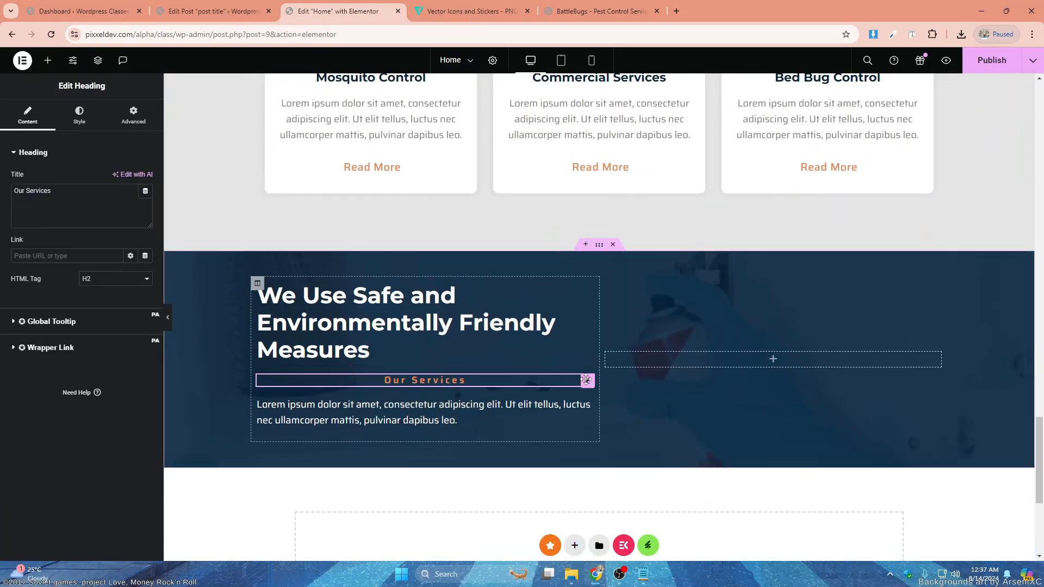
pyautogui.moveTo(588, 380); pyautogui.dragTo(385, 277)
# - Left-align the copied subheading and change its title to "Contact Us"
pyautogui.click(89, 120)
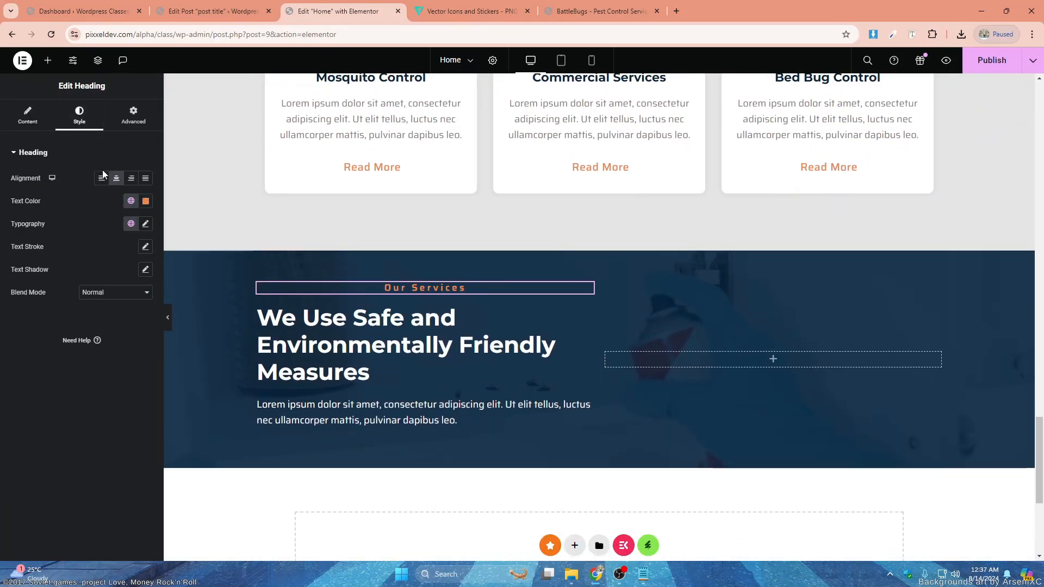
pyautogui.click(102, 178)
pyautogui.click(29, 125)
pyautogui.moveTo(59, 191); pyautogui.dragTo(6, 191)
pyautogui.write('Contact Us')
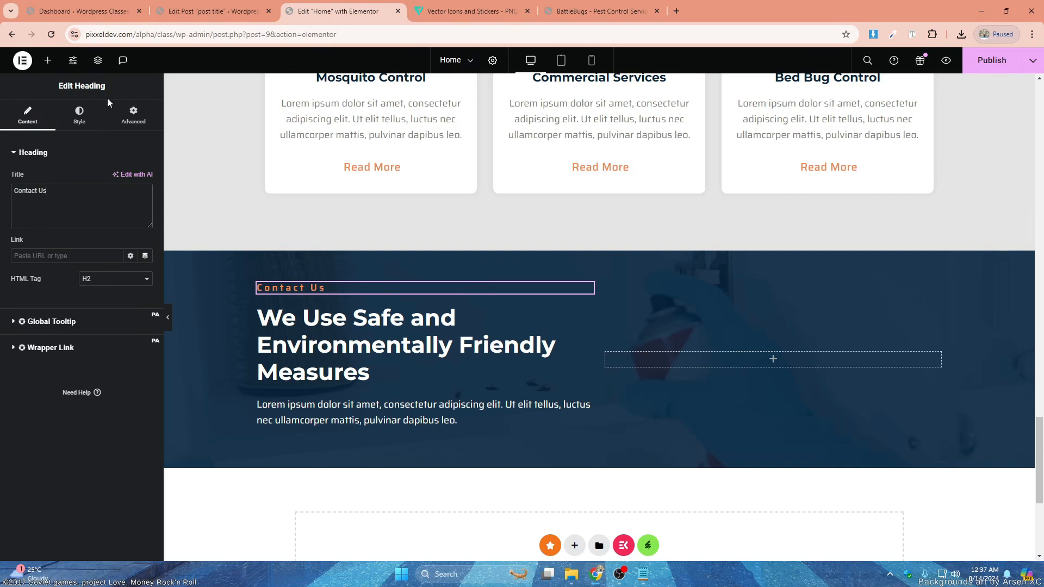
# - Add a Button widget below the paragraph in the first column of the contact section
pyautogui.click(47, 60)
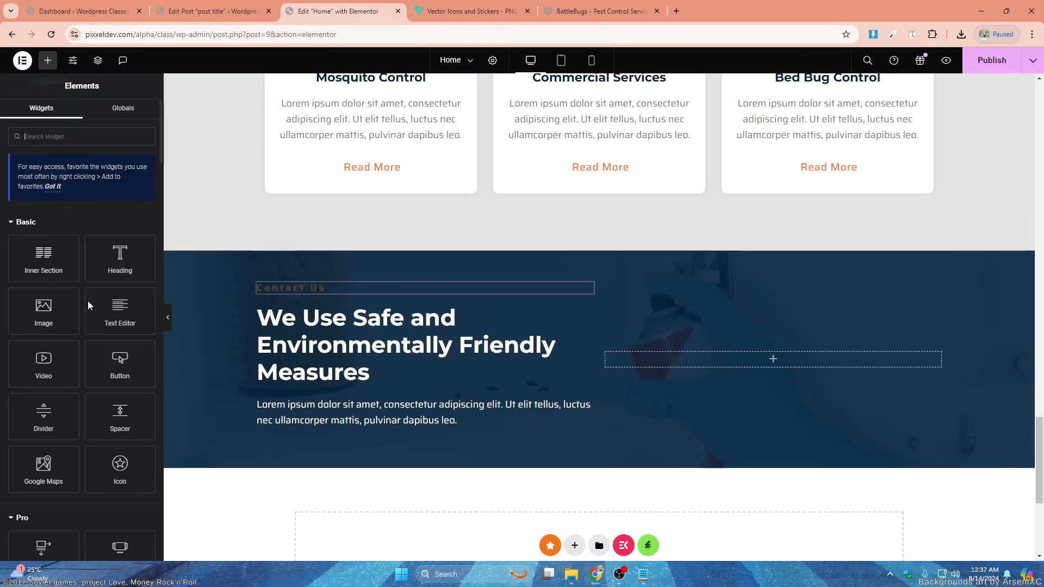
pyautogui.moveTo(120, 362); pyautogui.dragTo(231, 375)
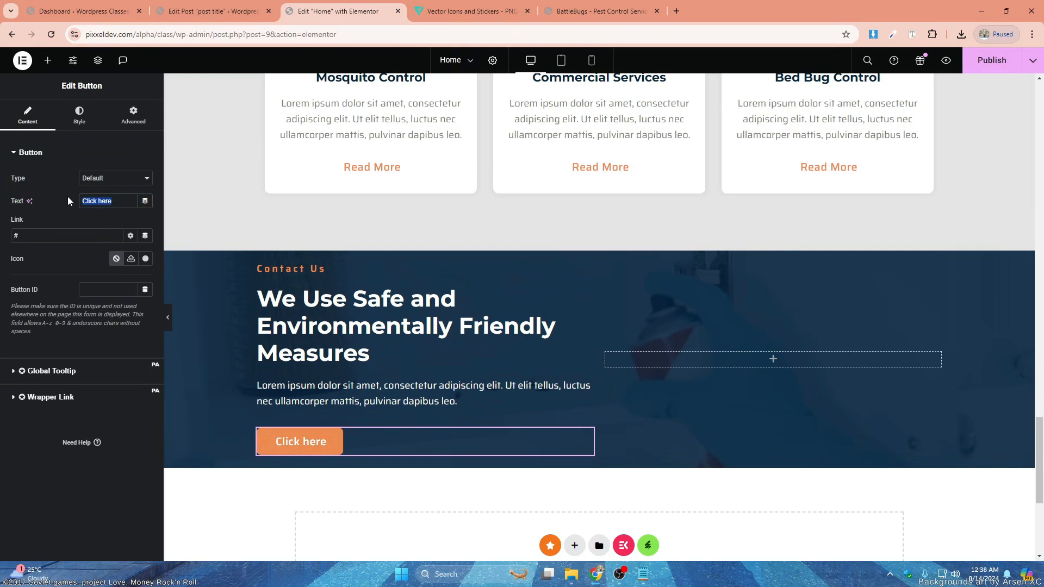
pyautogui.write('cON')
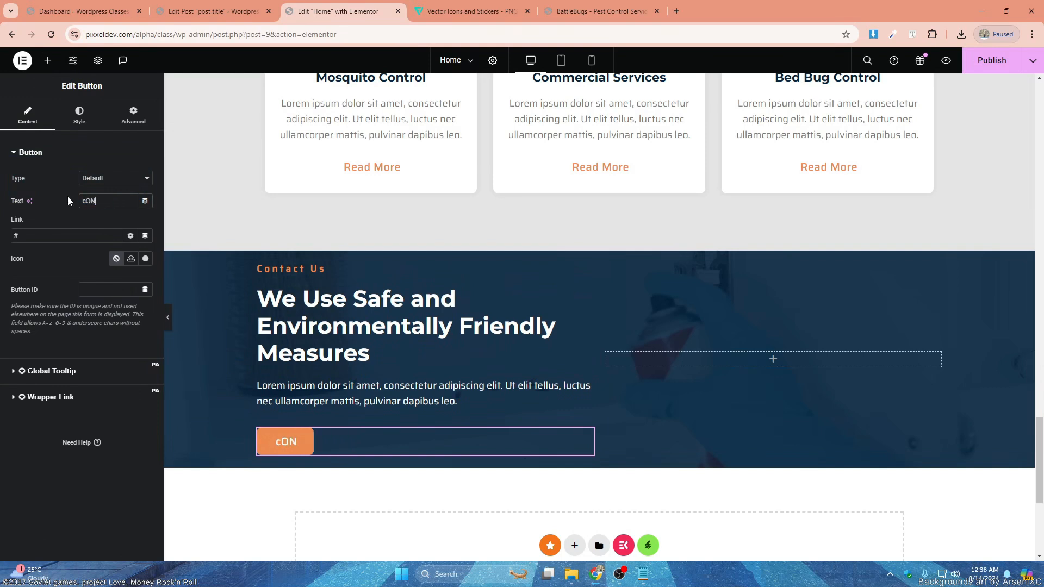
pyautogui.write('TACT u')
pyautogui.hotkey('ctrl', 'a')
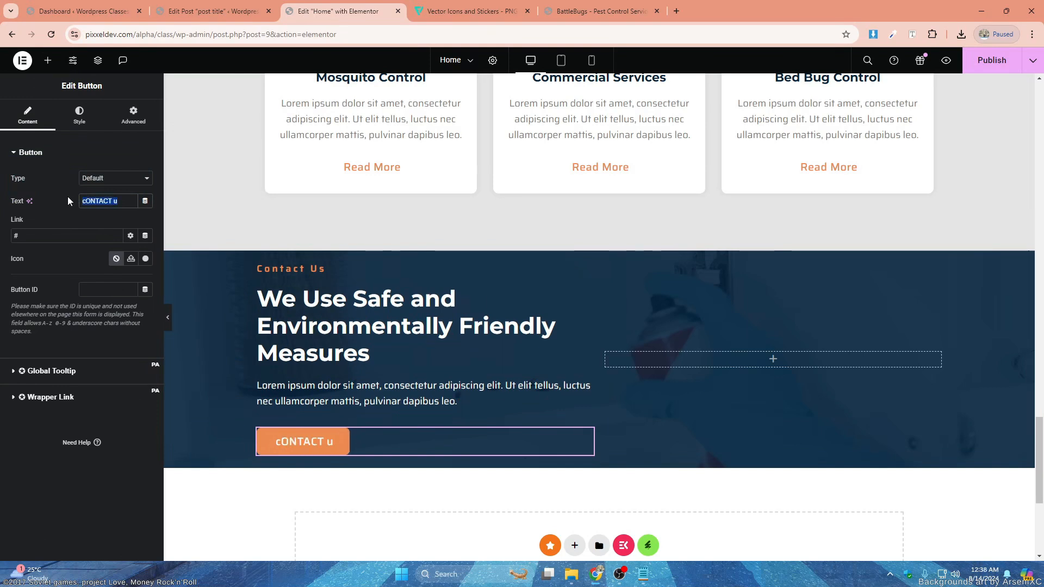
pyautogui.write('b')
pyautogui.write('OOK NOW')
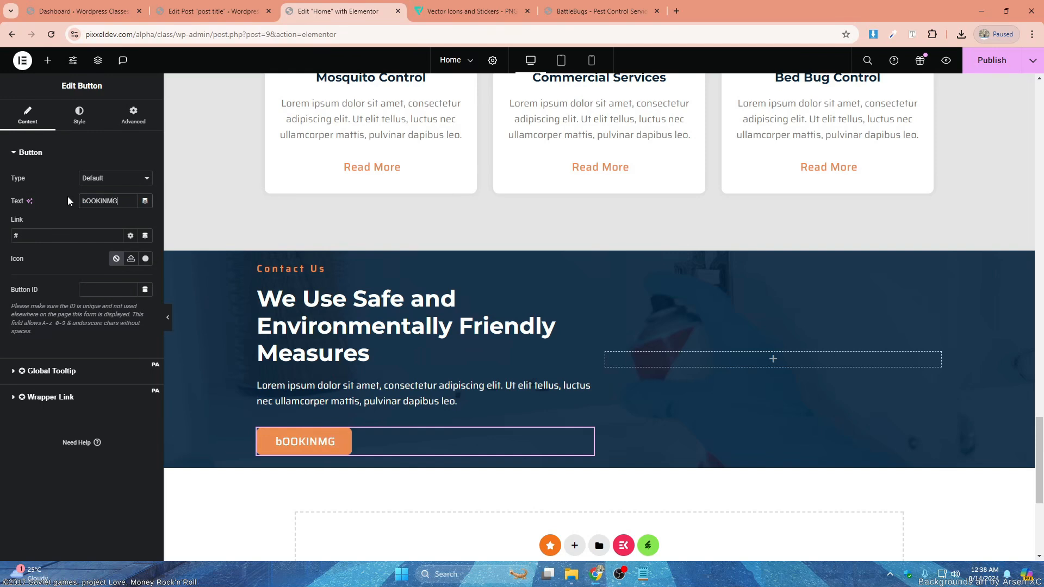
pyautogui.press('BackSpace')
pyautogui.press('BackSpace')
pyautogui.press('BackSpace')
pyautogui.press('BackSpace')
pyautogui.press('BackSpace')
pyautogui.press('BackSpace')
pyautogui.press('BackSpace')
pyautogui.press('BackSpace')
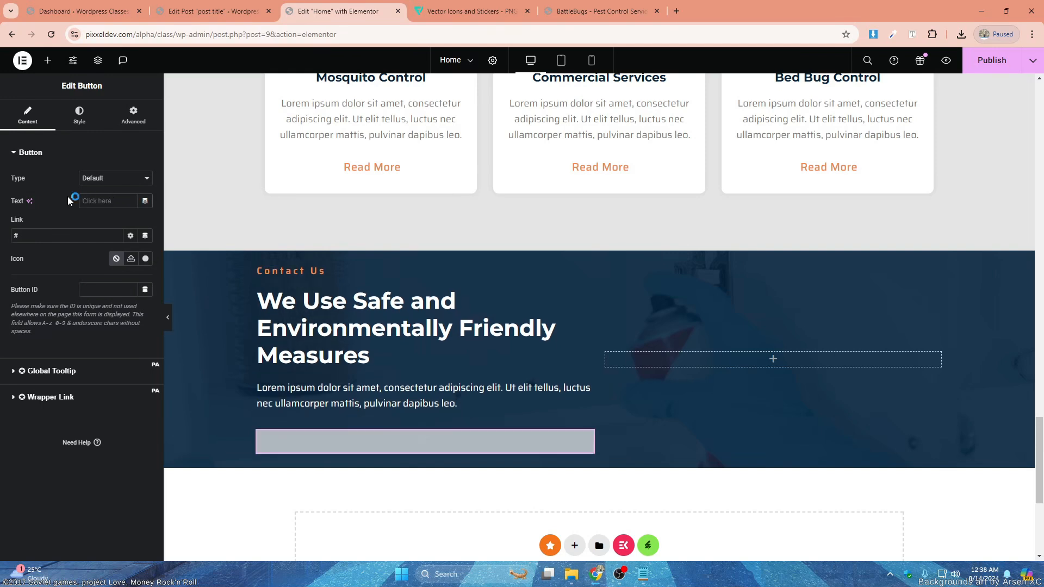
# - Set the text of the button in the contact section to "Booking Fom"
pyautogui.write('Book')
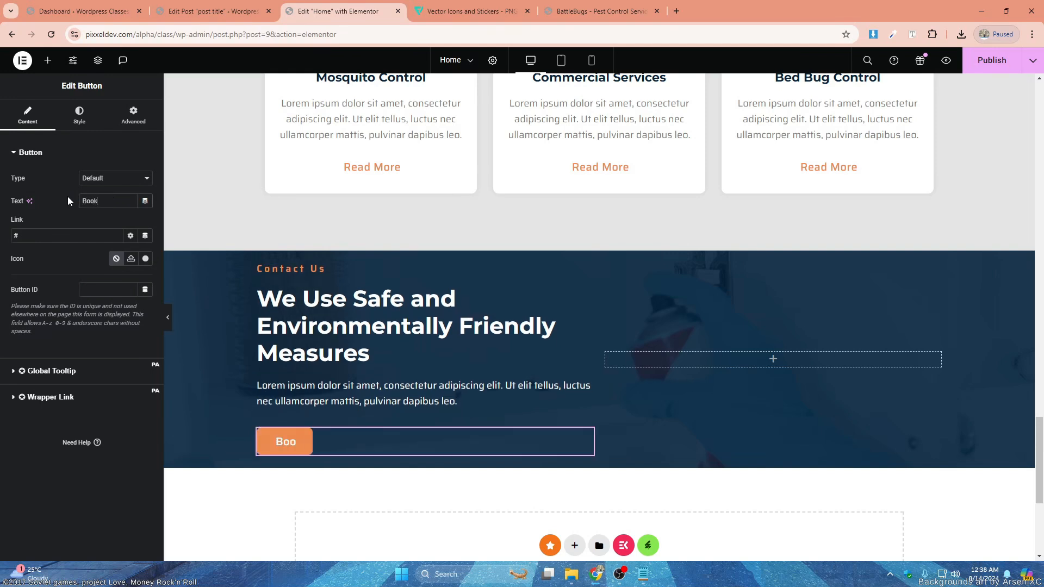
pyautogui.write('ing Fomr')
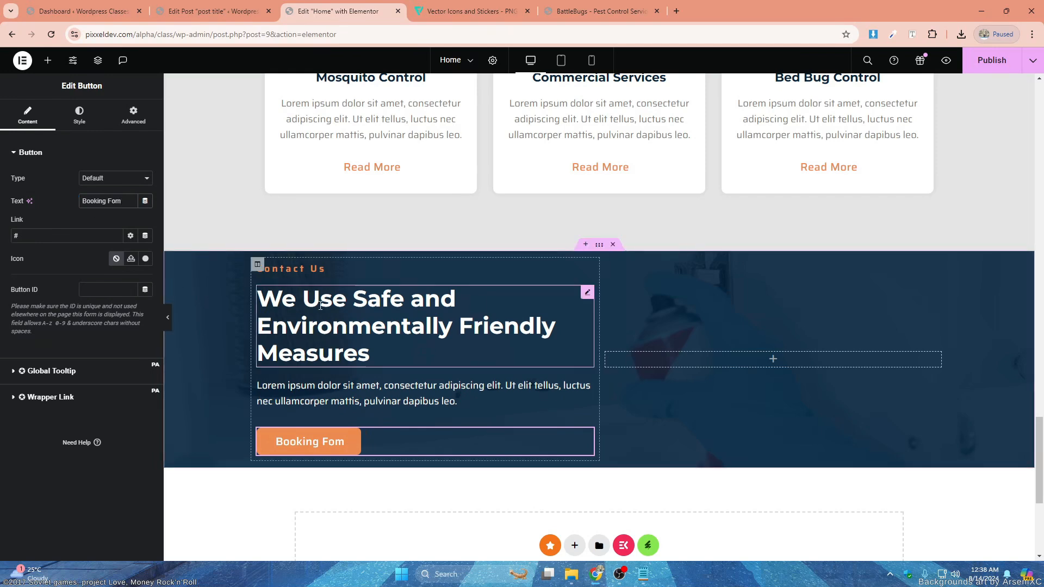
# - Set the contact section's top and bottom padding to 80 px and reduce its minimum height to 330 px
pyautogui.click(562, 259)
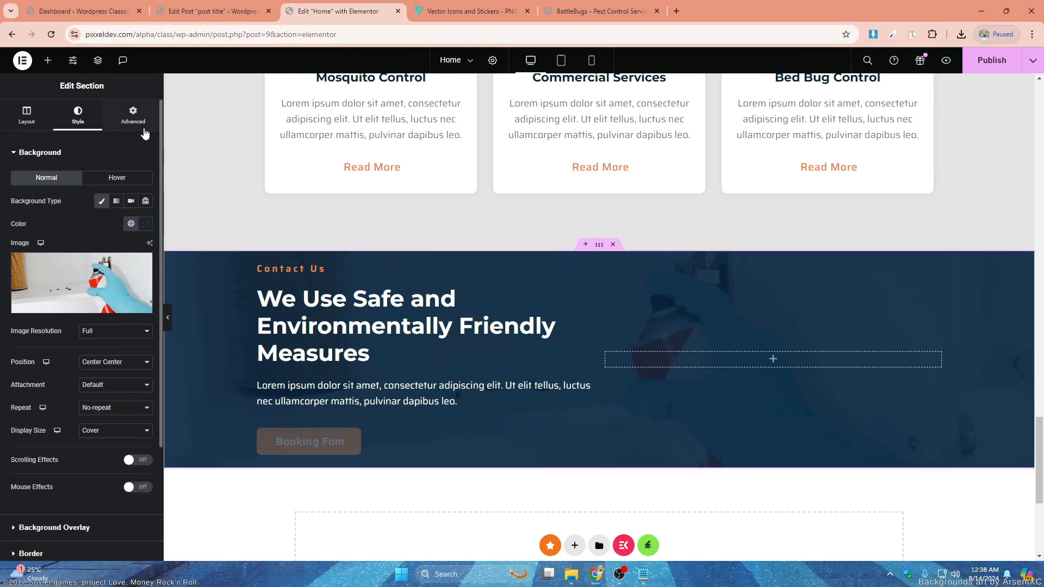
pyautogui.click(133, 116)
pyautogui.click(25, 232)
pyautogui.write('0')
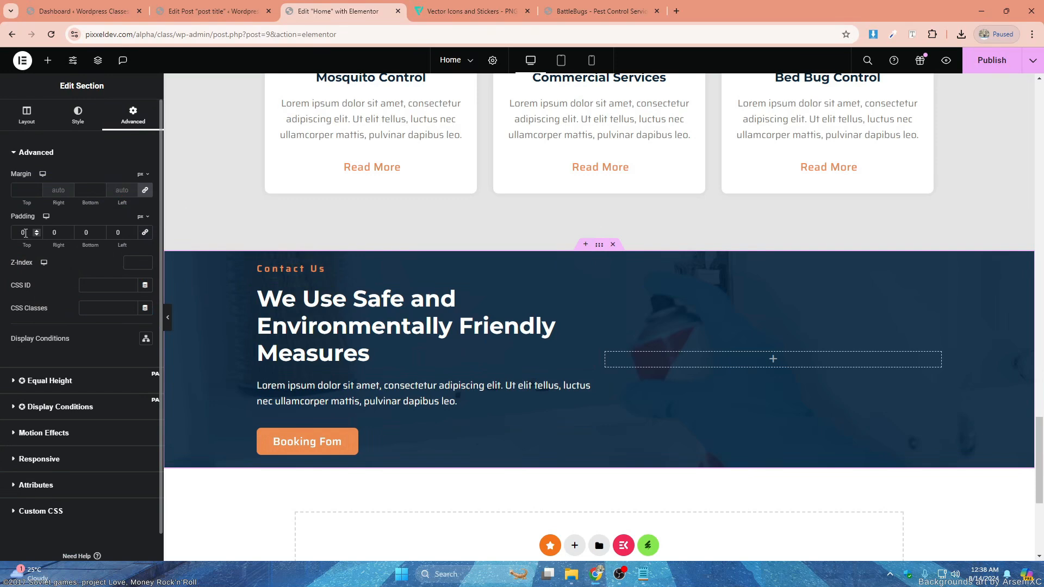
pyautogui.write('8')
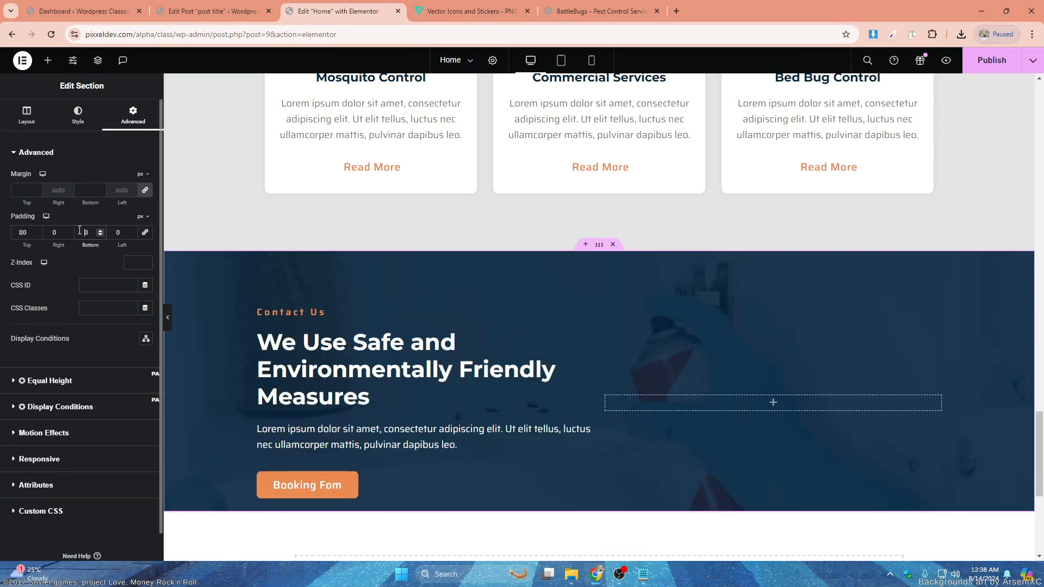
pyautogui.write('8')
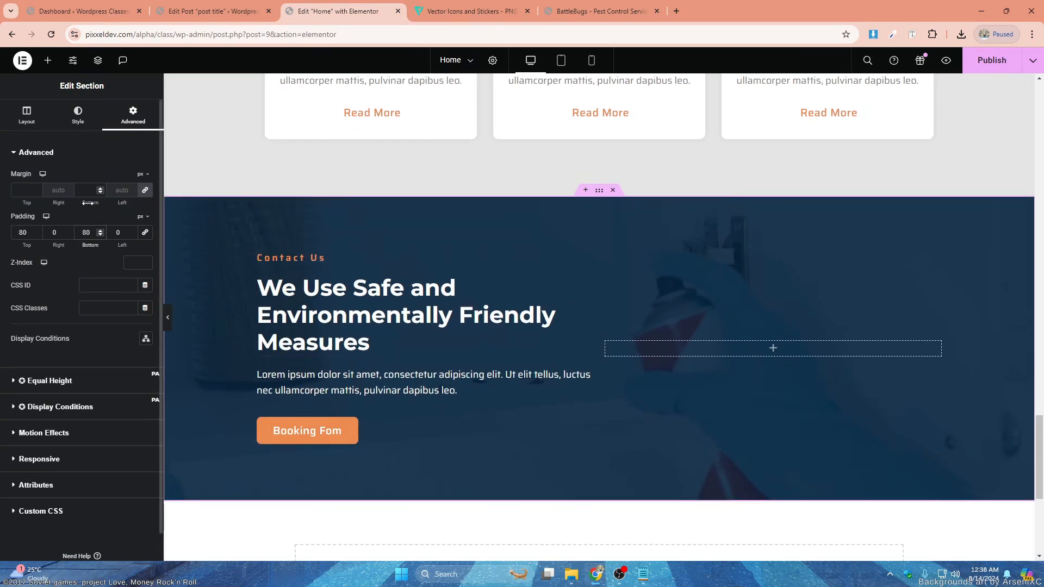
pyautogui.click(34, 117)
pyautogui.moveTo(41, 293); pyautogui.dragTo(36, 294)
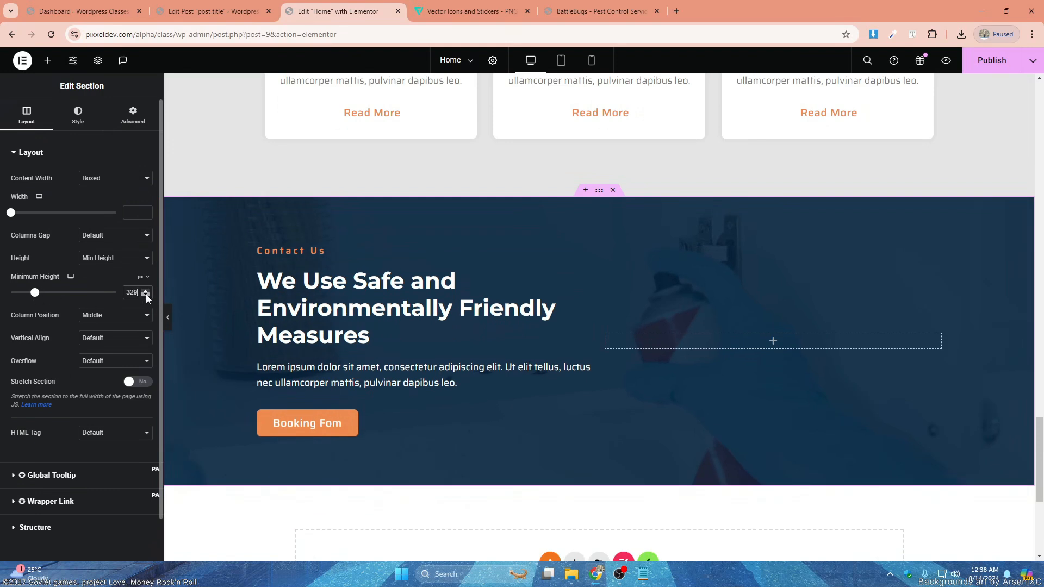
# - Preview the page without the editing controls and examine the contact section, footer and services cards
pyautogui.click(167, 318)
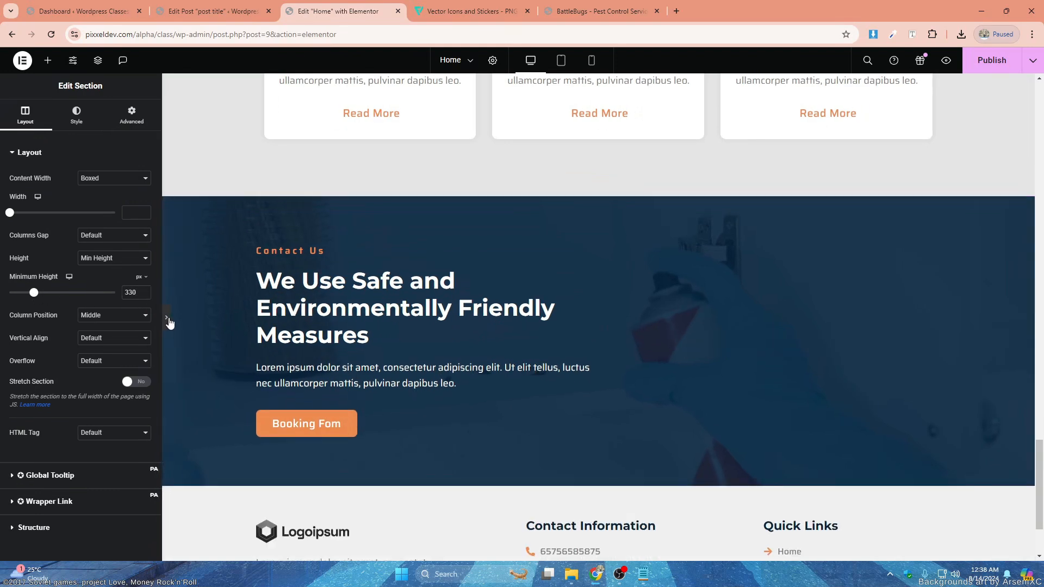
pyautogui.scroll(-2, 519, 292)
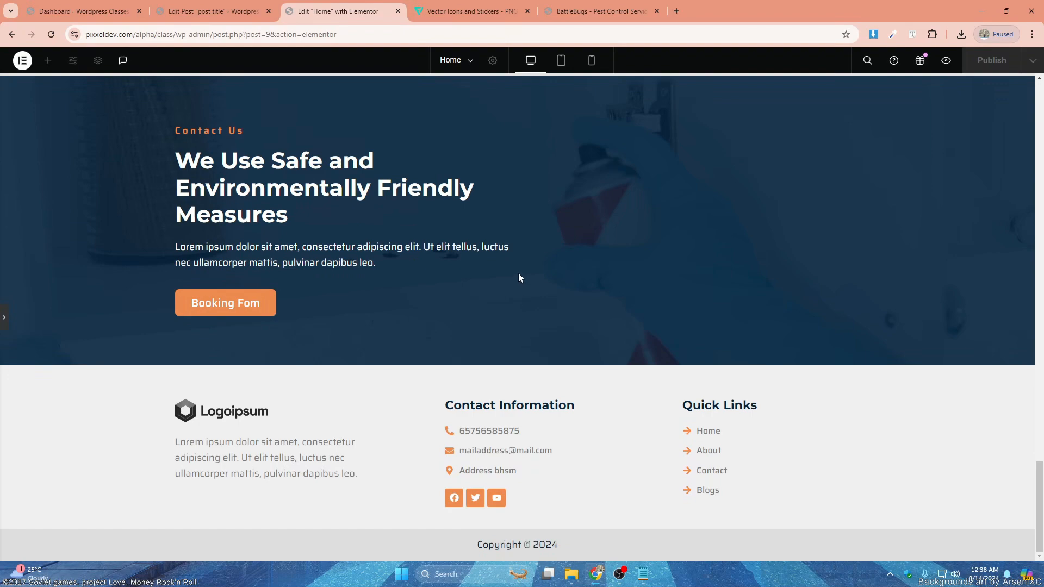
pyautogui.scroll(4, 518, 277)
pyautogui.scroll(-2, 499, 284)
pyautogui.scroll(4, 527, 306)
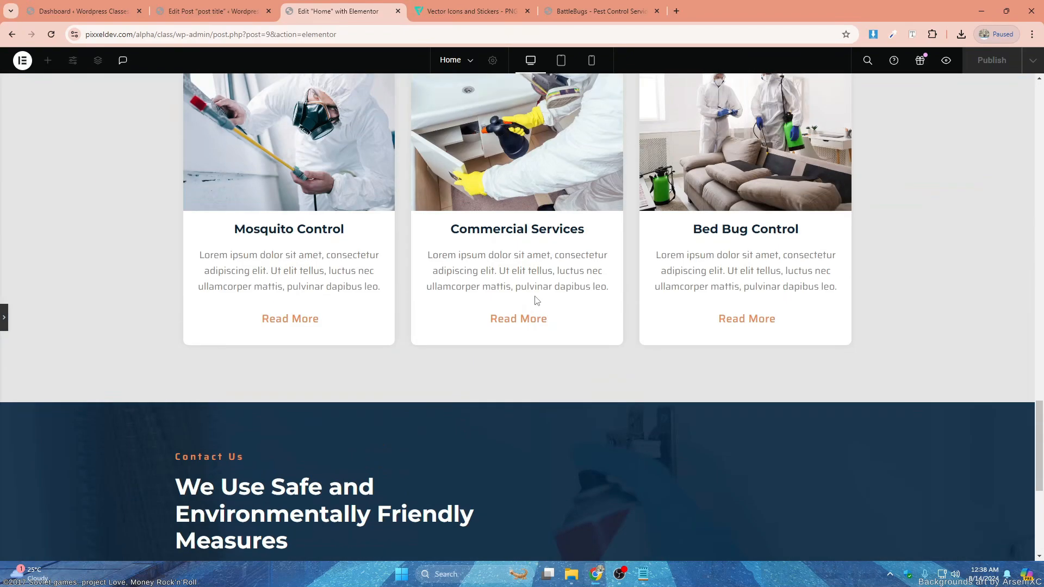
pyautogui.scroll(10, 539, 296)
pyautogui.scroll(-2, 540, 291)
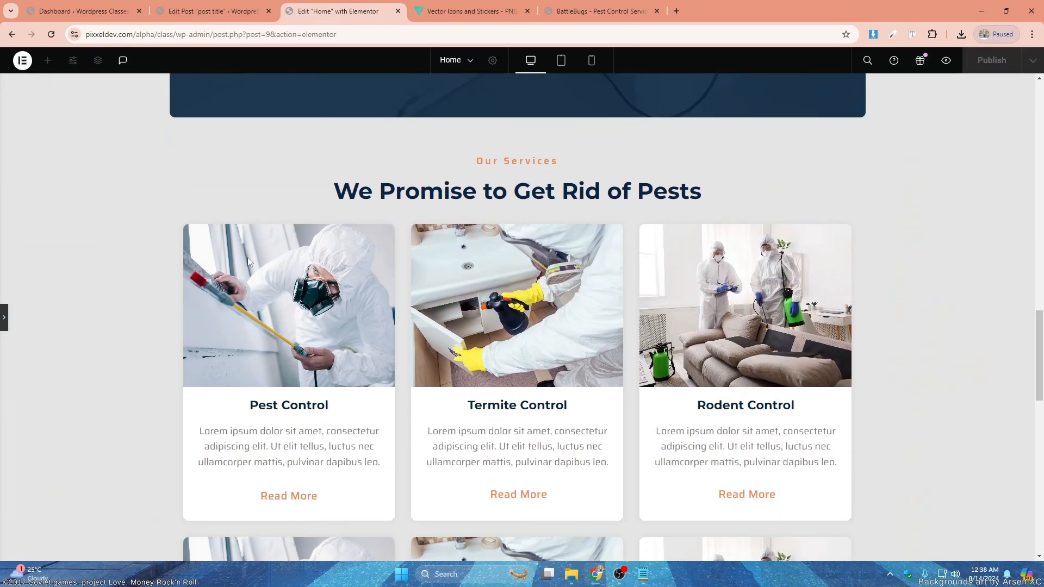
# - Add a Text Editor widget between the "We Promise to Get Rid of Pests" heading and the services cards
pyautogui.click(447, 207)
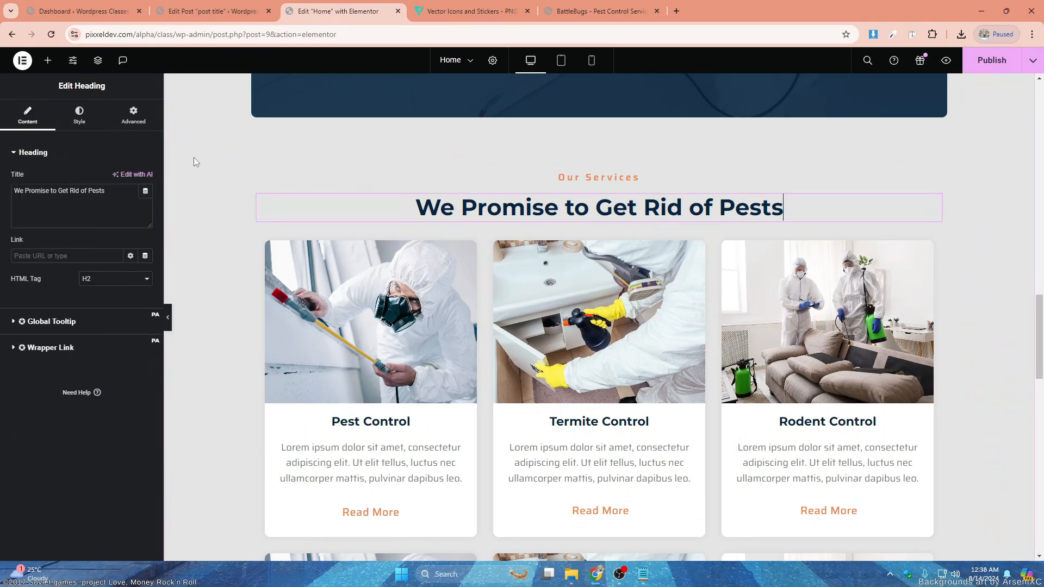
pyautogui.click(48, 60)
pyautogui.moveTo(120, 308); pyautogui.dragTo(601, 232)
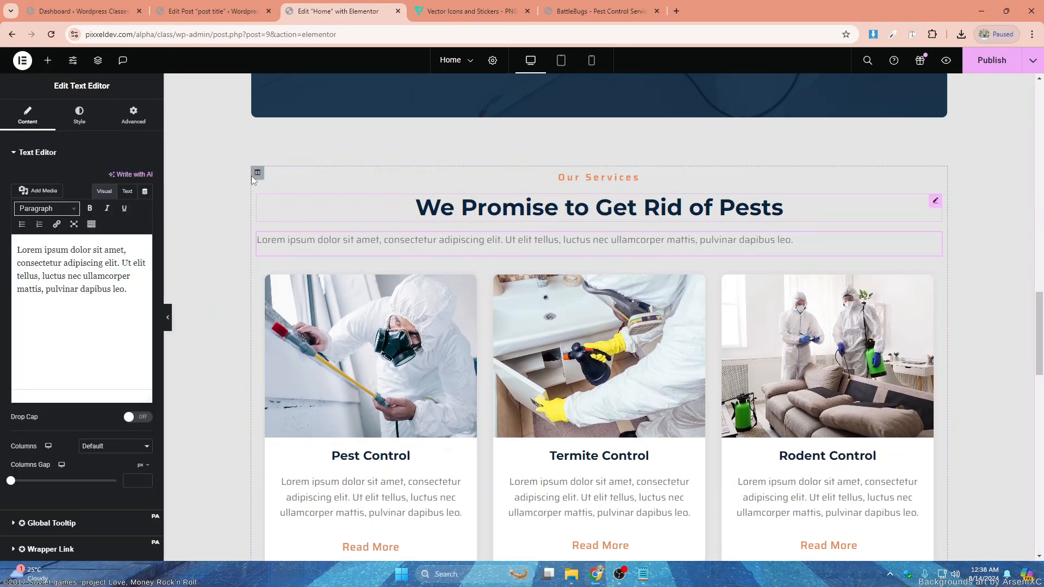
# - Center the new services paragraph and set its text color to the global Primary
pyautogui.click(79, 116)
pyautogui.click(121, 178)
pyautogui.click(135, 202)
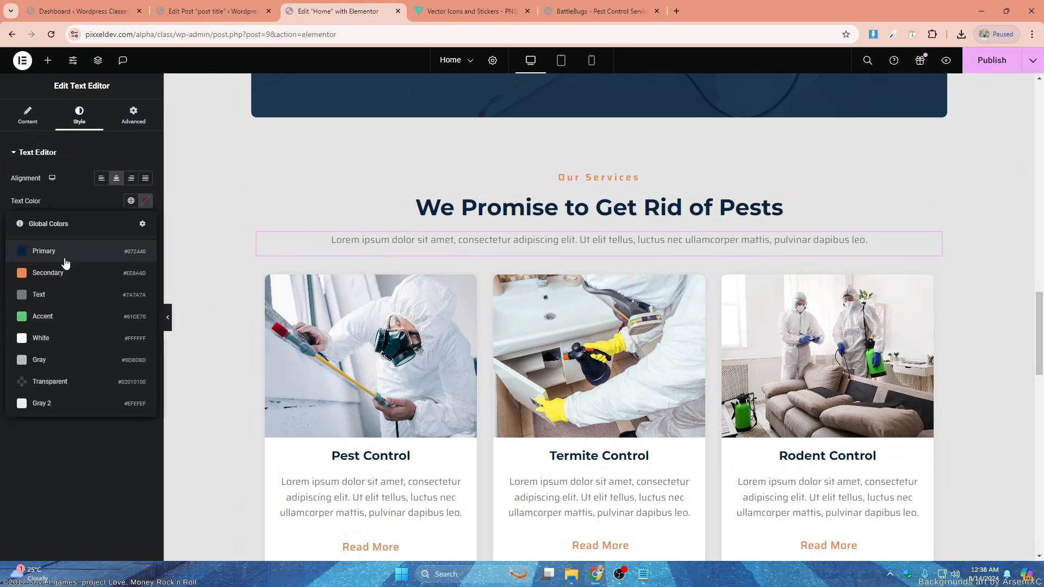
pyautogui.click(145, 243)
# - Give the services paragraph a custom width of 44%
pyautogui.click(120, 122)
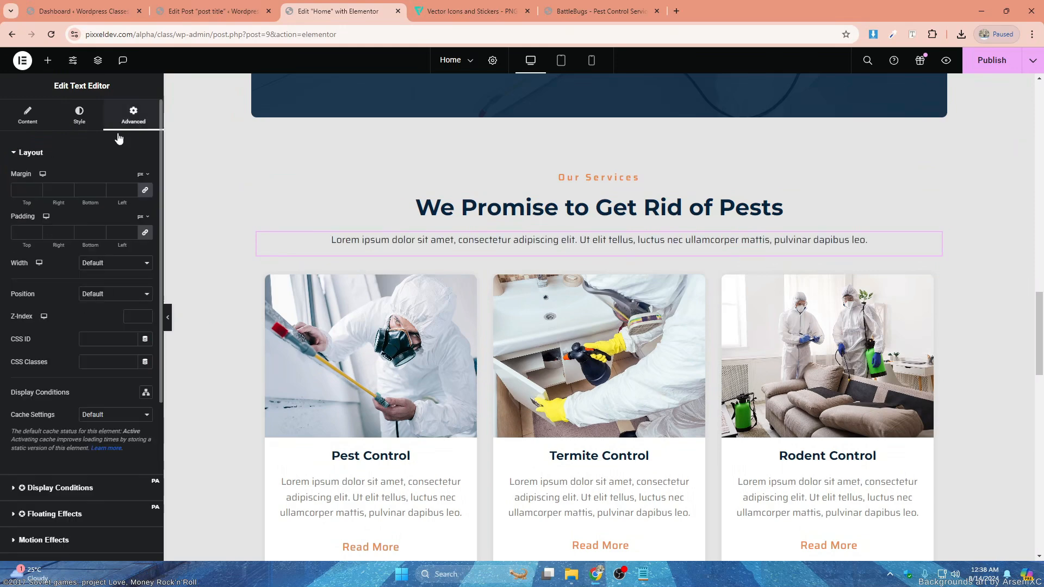
pyautogui.click(115, 263)
pyautogui.click(117, 292)
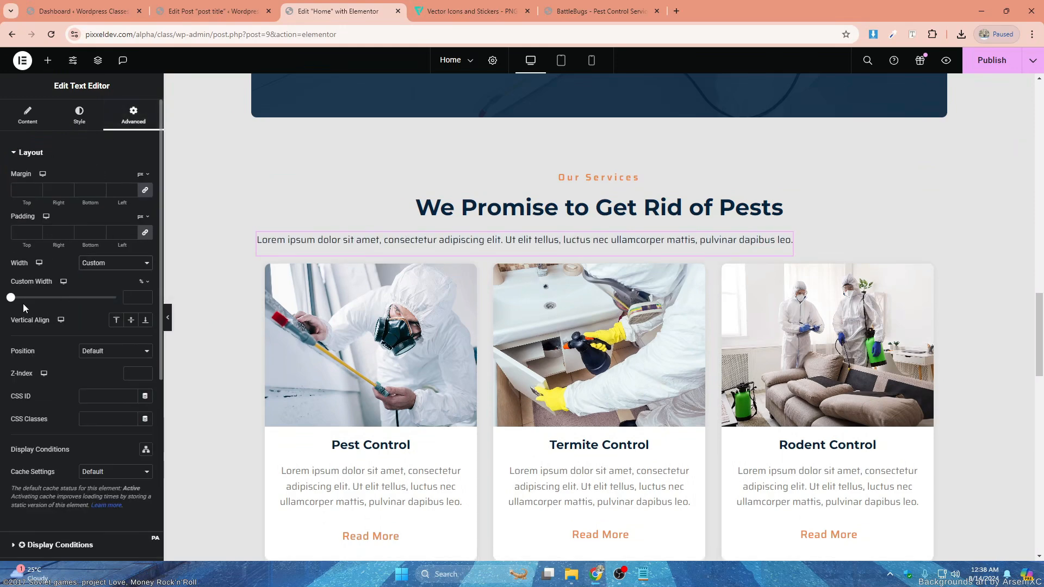
pyautogui.moveTo(10, 298); pyautogui.dragTo(57, 298)
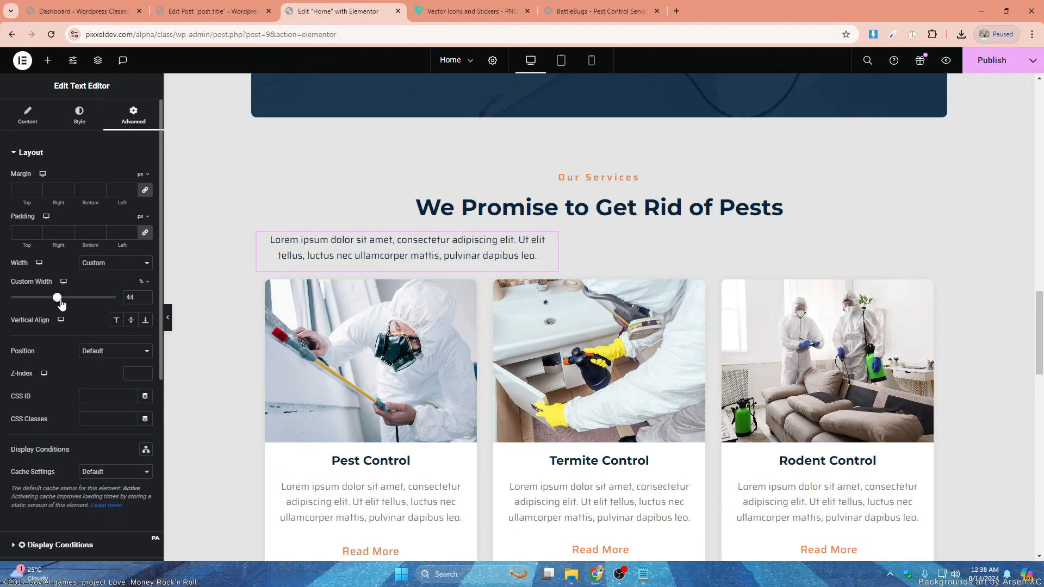
# - Set the horizontal alignment of the services section's column to Center
pyautogui.click(282, 190)
pyautogui.click(122, 223)
pyautogui.click(117, 252)
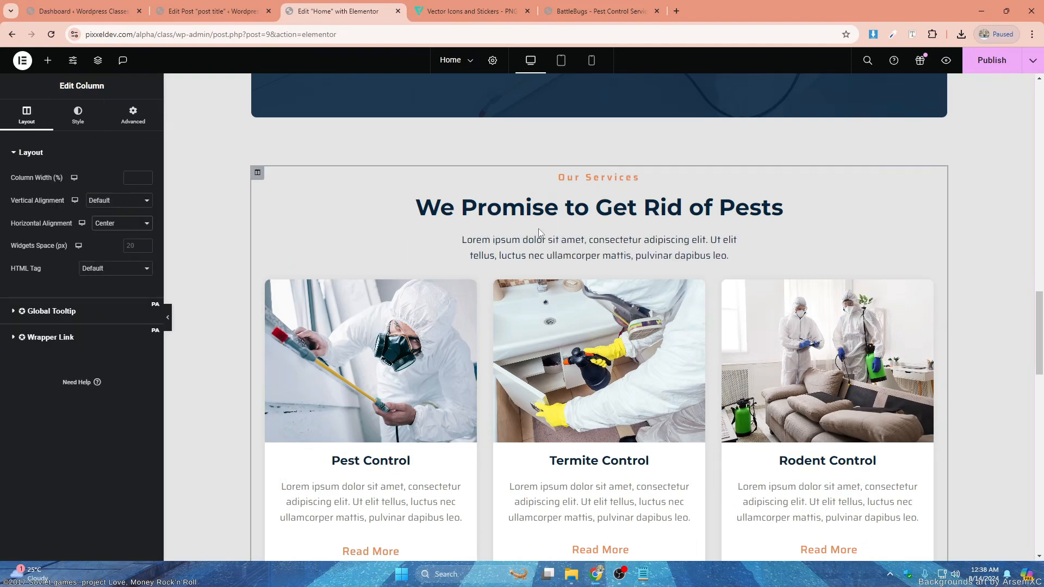
# - Check the page layout from the partner logos down to the contact section and save the page
pyautogui.scroll(-8, 592, 264)
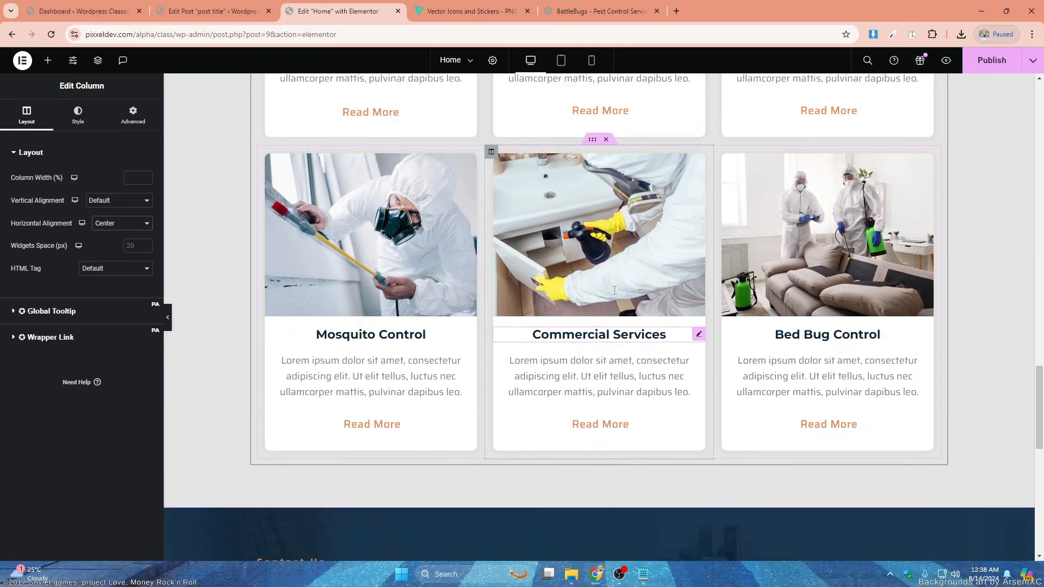
pyautogui.scroll(6, 626, 265)
pyautogui.scroll(20, 672, 236)
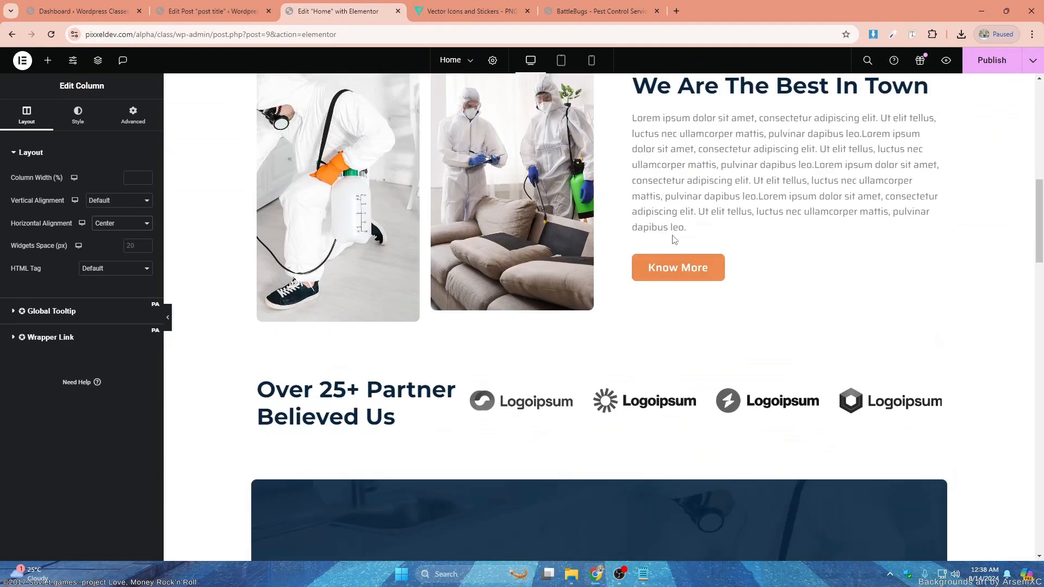
pyautogui.scroll(-20, 672, 239)
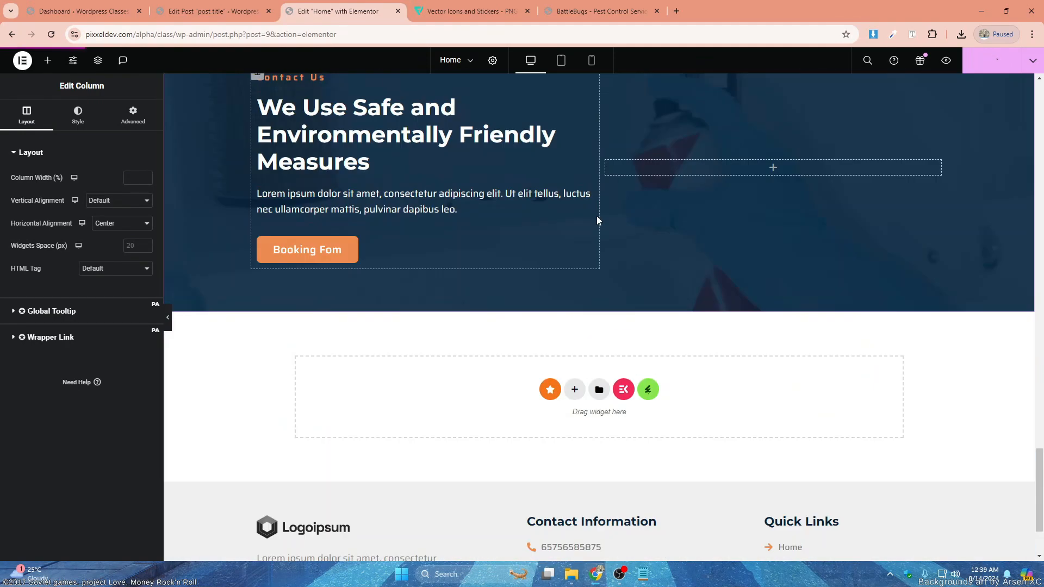
pyautogui.scroll(1, 597, 216)
pyautogui.scroll(-2, 515, 285)
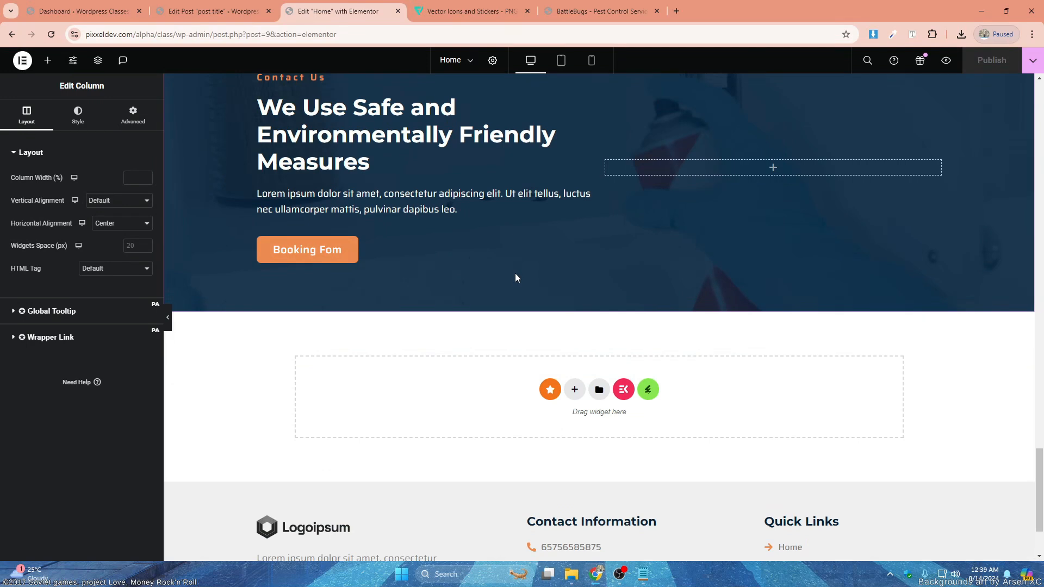
# - Add a two-column section below the contact section with 80 px top and bottom padding
pyautogui.scroll(-2, 618, 336)
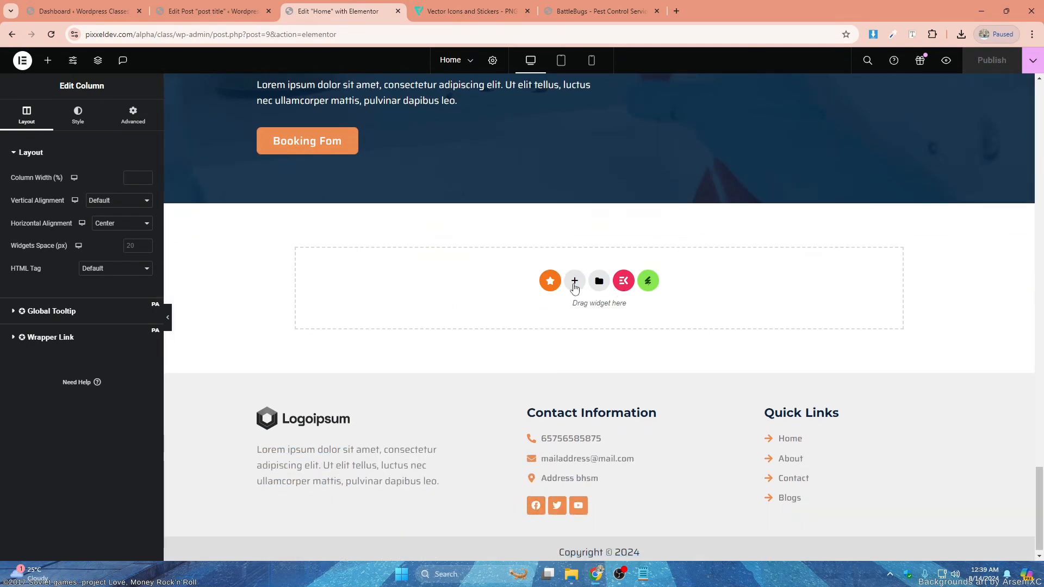
pyautogui.click(576, 281)
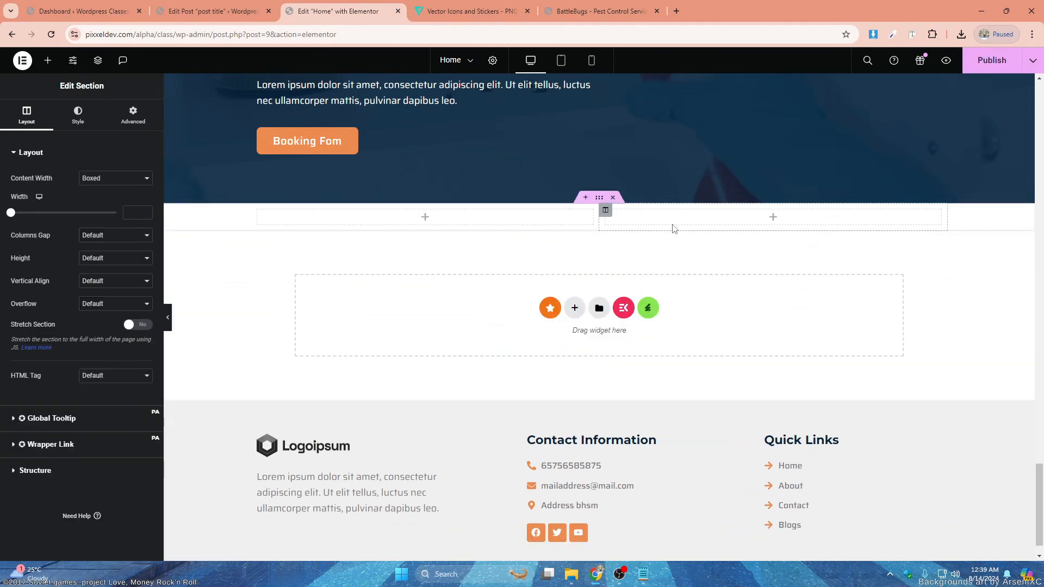
pyautogui.click(133, 117)
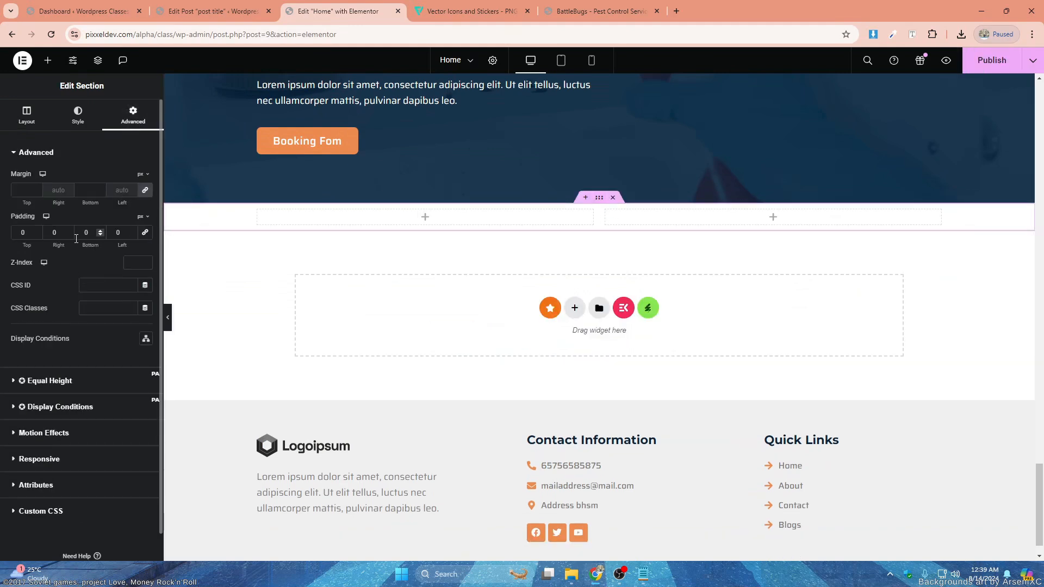
pyautogui.write('80')
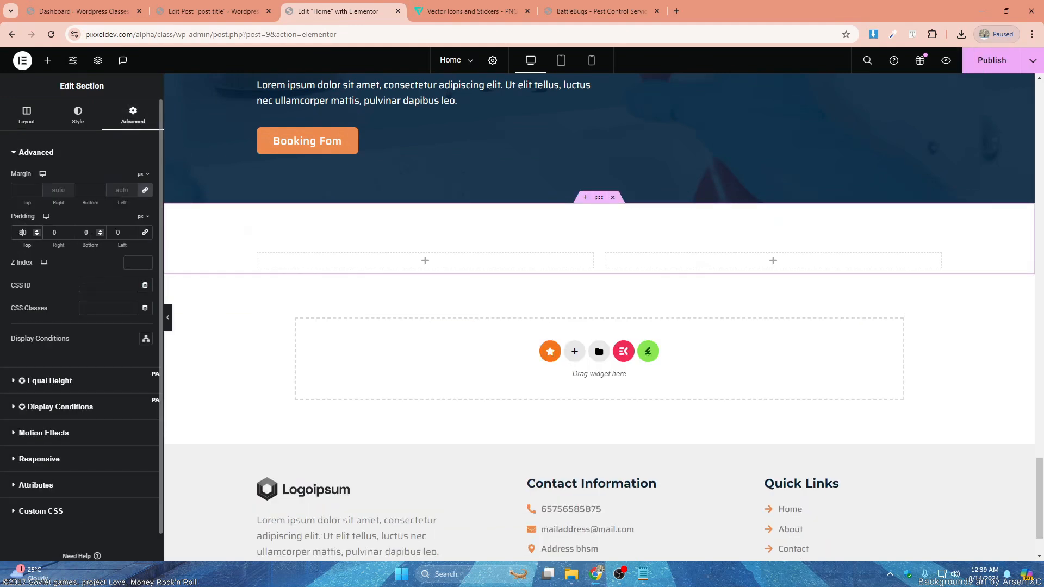
pyautogui.click(82, 233)
pyautogui.write('8')
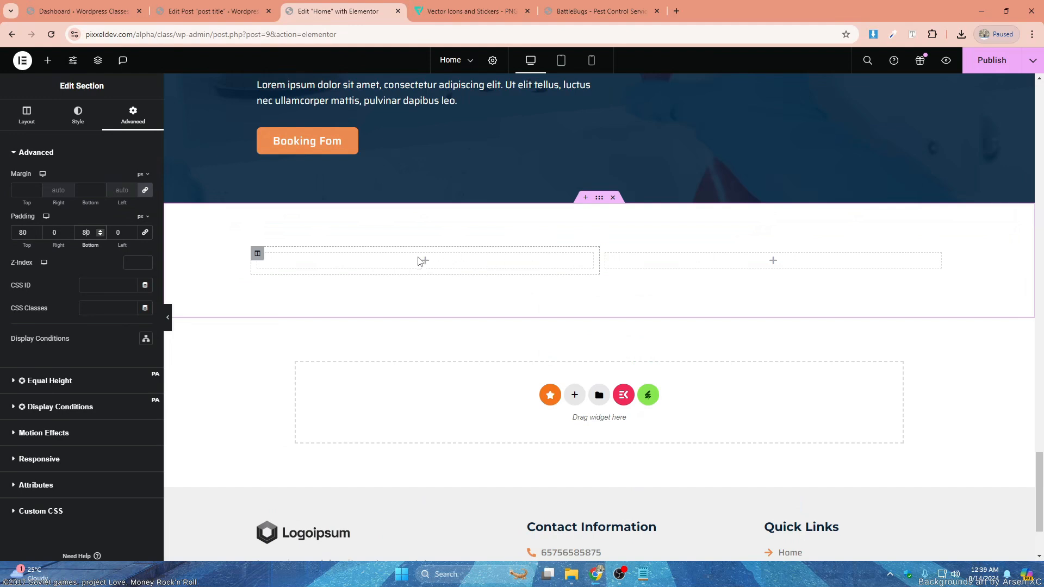
# - Open the widget library for the first column of the new section
pyautogui.click(422, 262)
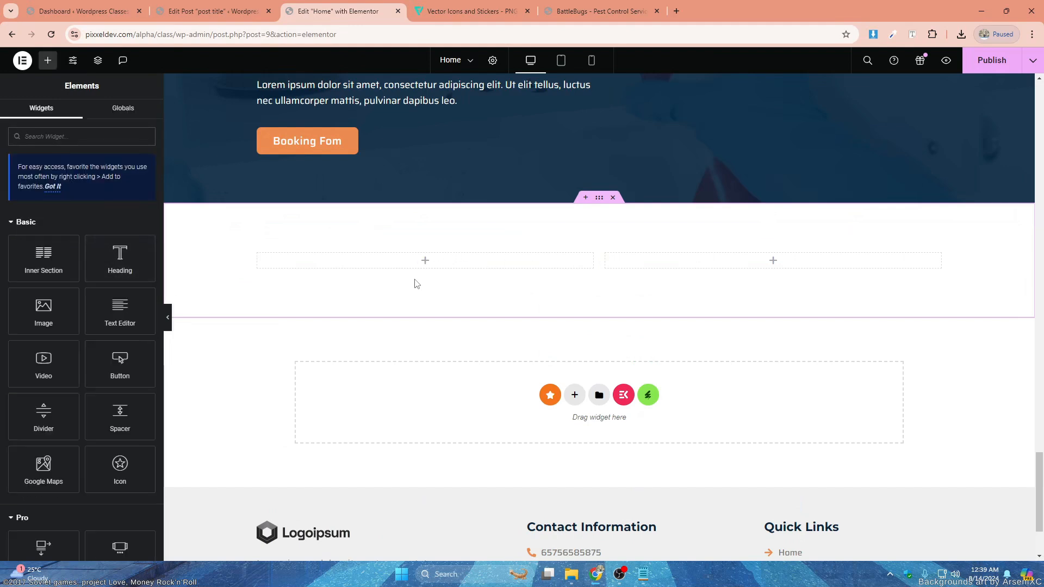
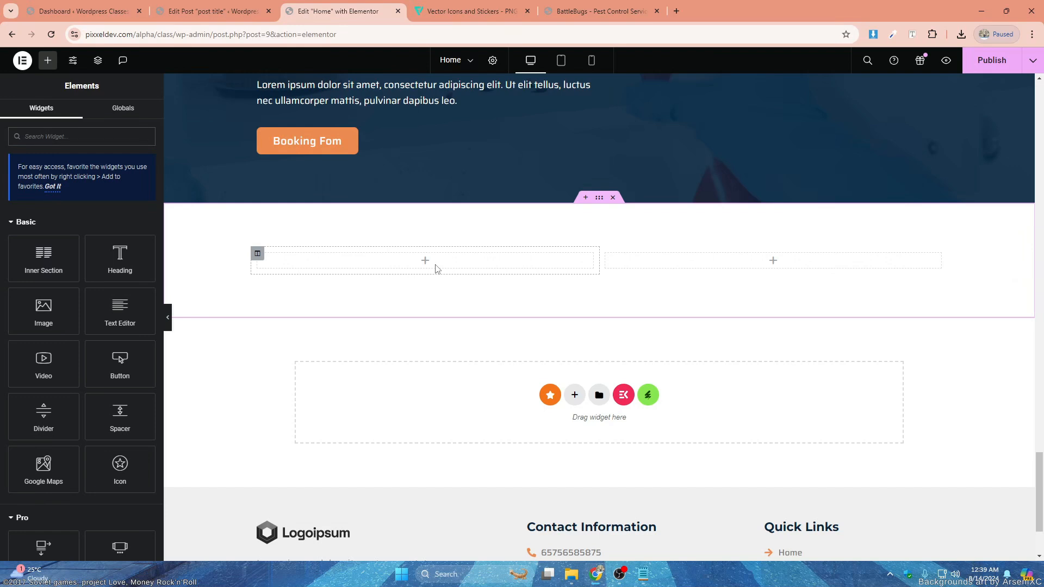
# - Widen the new section's first column and add a heading there reading "Frequently Ask Questions"
pyautogui.moveTo(600, 267); pyautogui.dragTo(643, 266)
pyautogui.moveTo(120, 258); pyautogui.dragTo(428, 269)
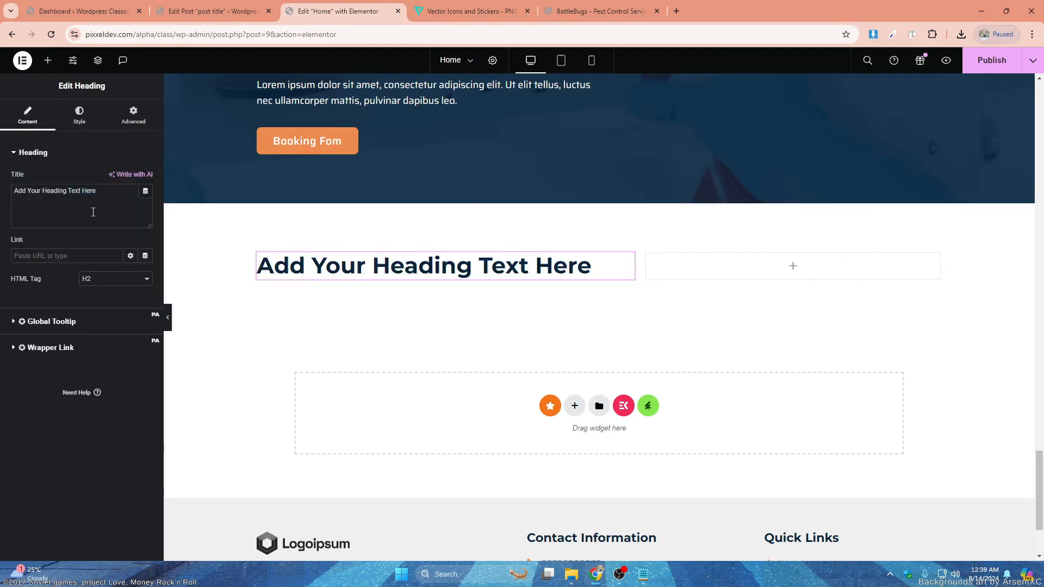
pyautogui.hotkey('ctrl', 'a')
pyautogui.write('Frequently Ask questions')
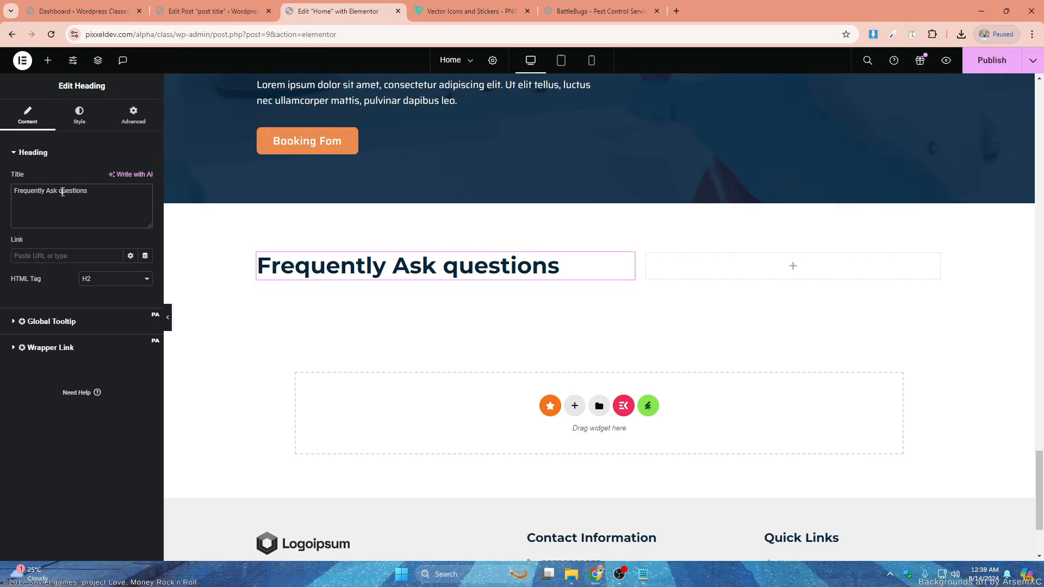
pyautogui.click(63, 192)
pyautogui.press('BackSpace')
pyautogui.write('Q')
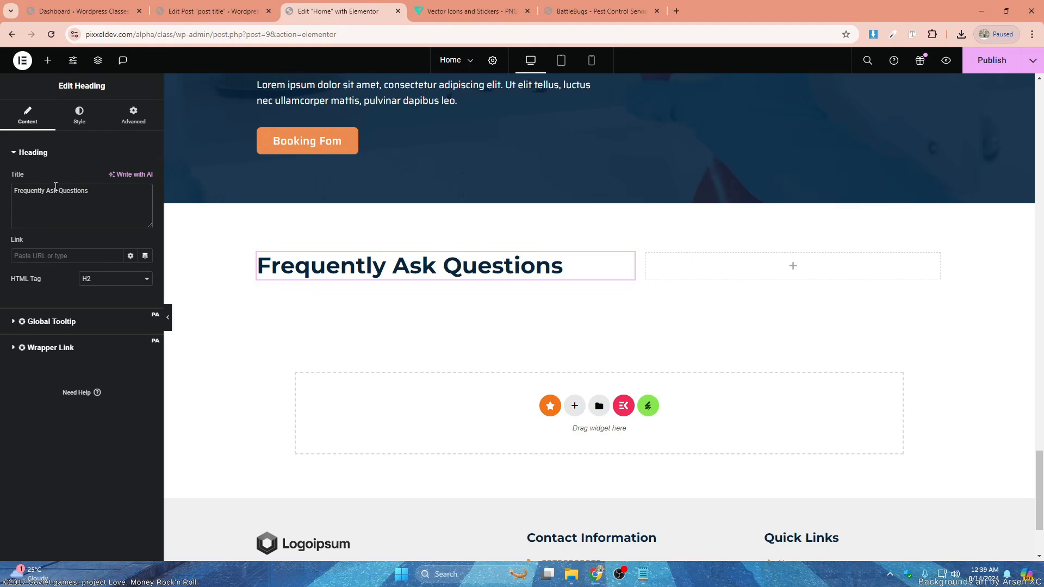
# - Copy the "Contact Us" subheading into the new section above its heading and change the text to "FAQ's"
pyautogui.scroll(5, 396, 235)
pyautogui.rightClick(319, 272)
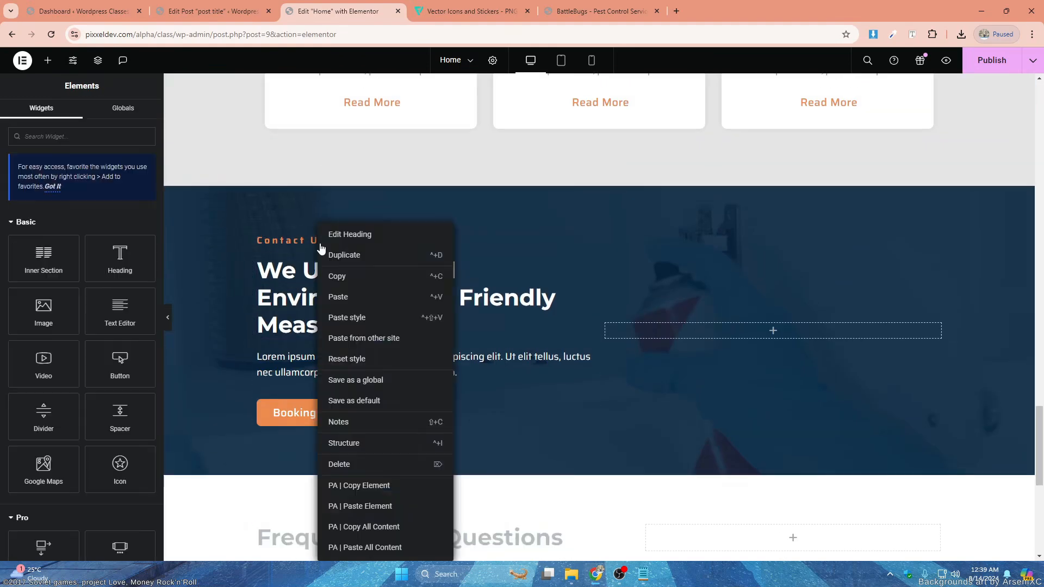
pyautogui.click(338, 276)
pyautogui.scroll(-4, 338, 275)
pyautogui.rightClick(362, 320)
pyautogui.click(380, 297)
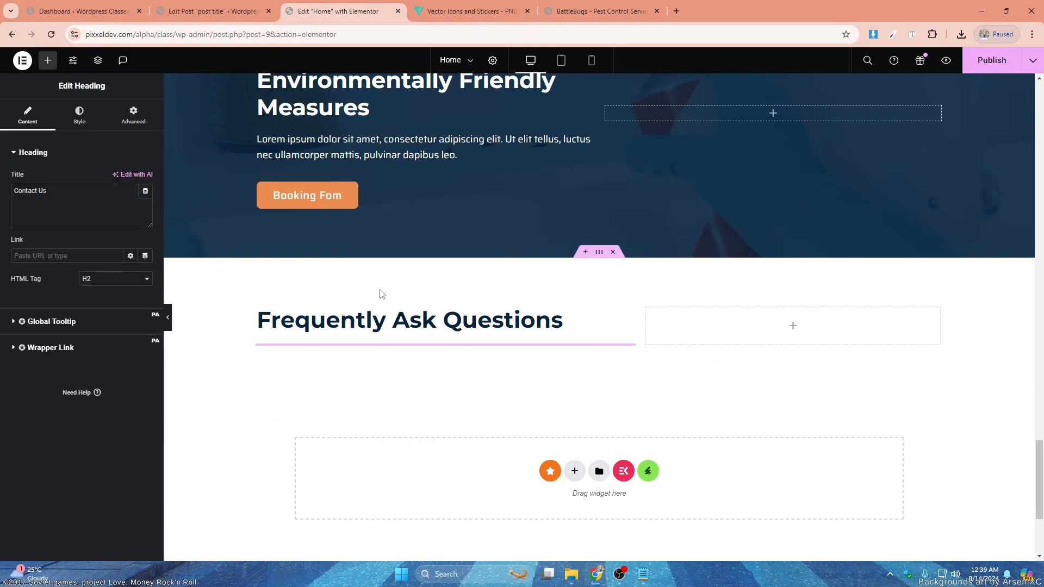
pyautogui.moveTo(50, 192); pyautogui.dragTo(1, 180)
pyautogui.write("FAQ's")
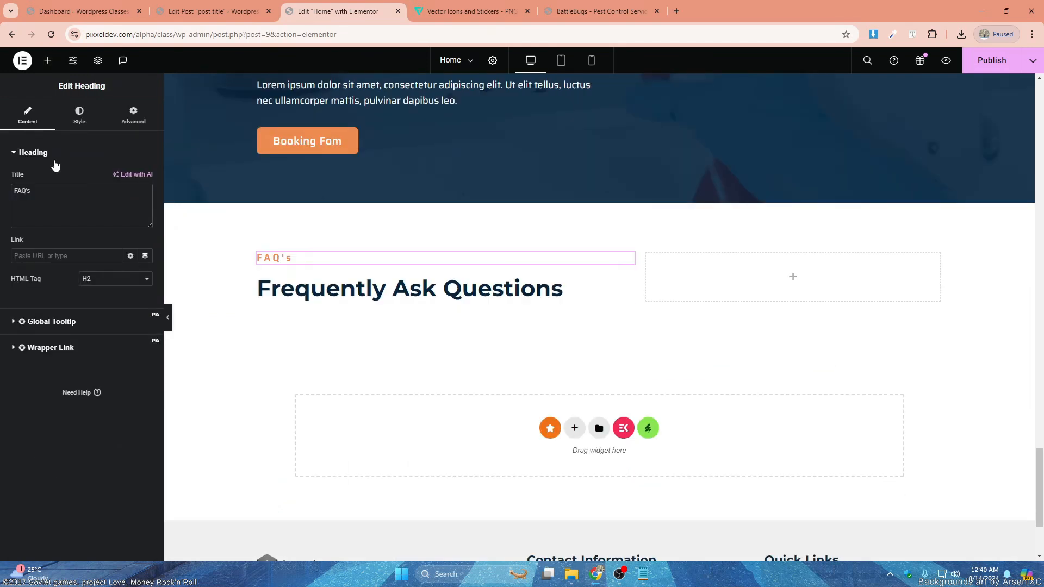
# - Add a Toggle widget below the "Frequently Ask Questions" heading
pyautogui.click(48, 63)
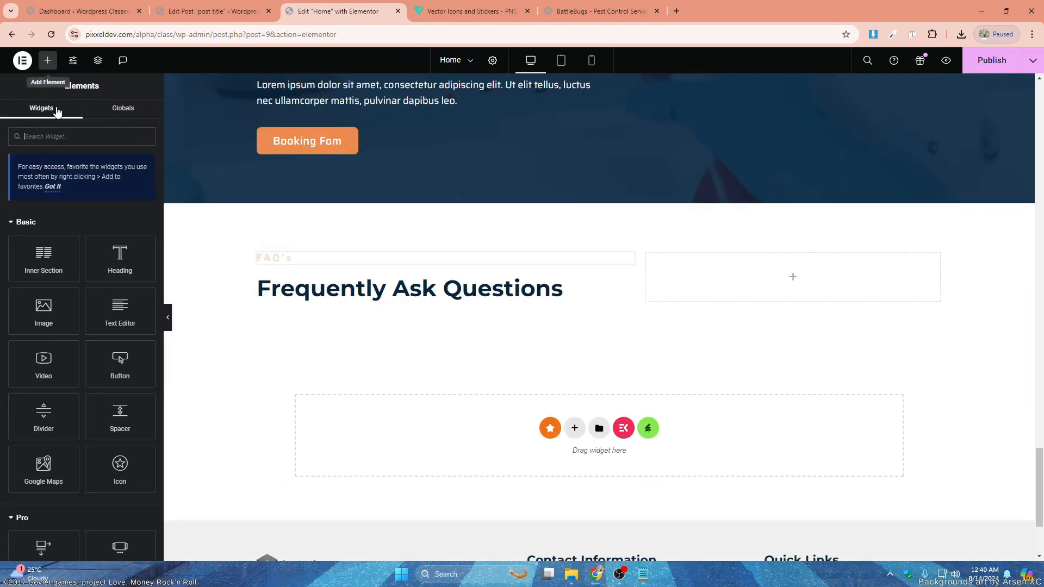
pyautogui.click(65, 139)
pyautogui.write('togg')
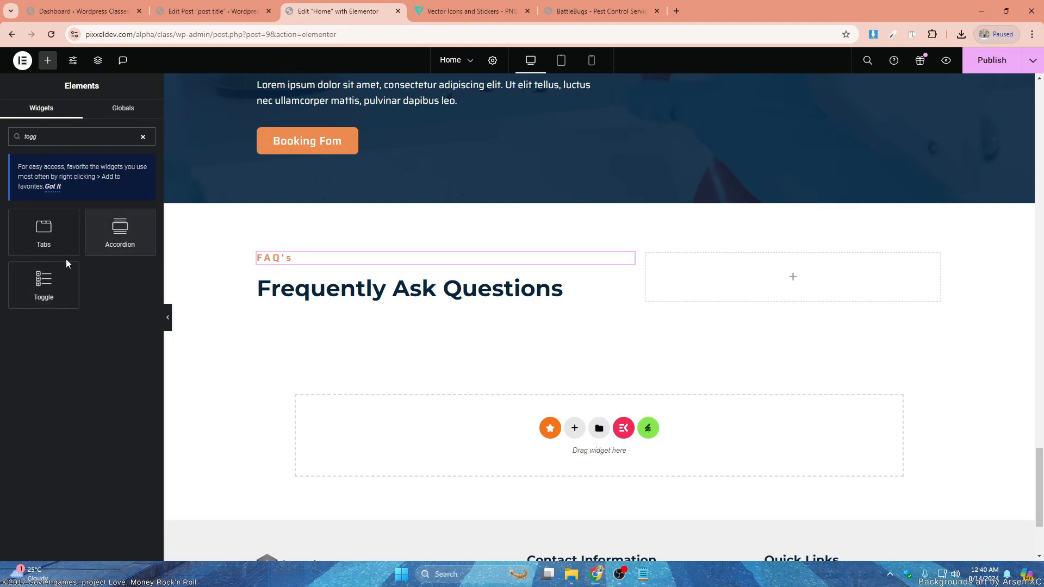
pyautogui.moveTo(67, 264); pyautogui.dragTo(379, 301)
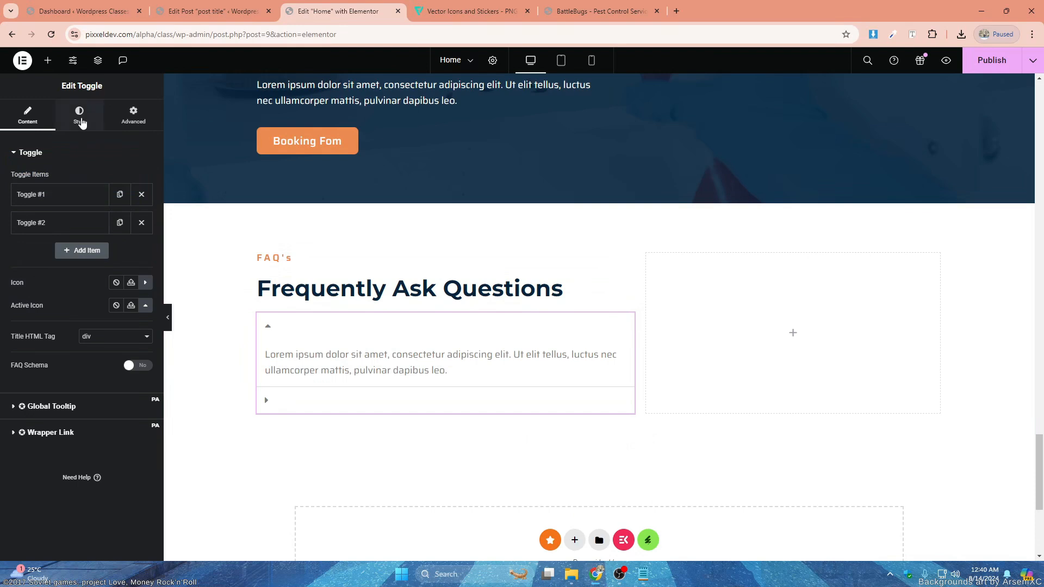
# - Set the first toggle item's title to "Lorem ipsum dolor sit amet, consectetur adipiscing elit", copied from its content
pyautogui.click(68, 197)
pyautogui.moveTo(70, 235); pyautogui.dragTo(1, 239)
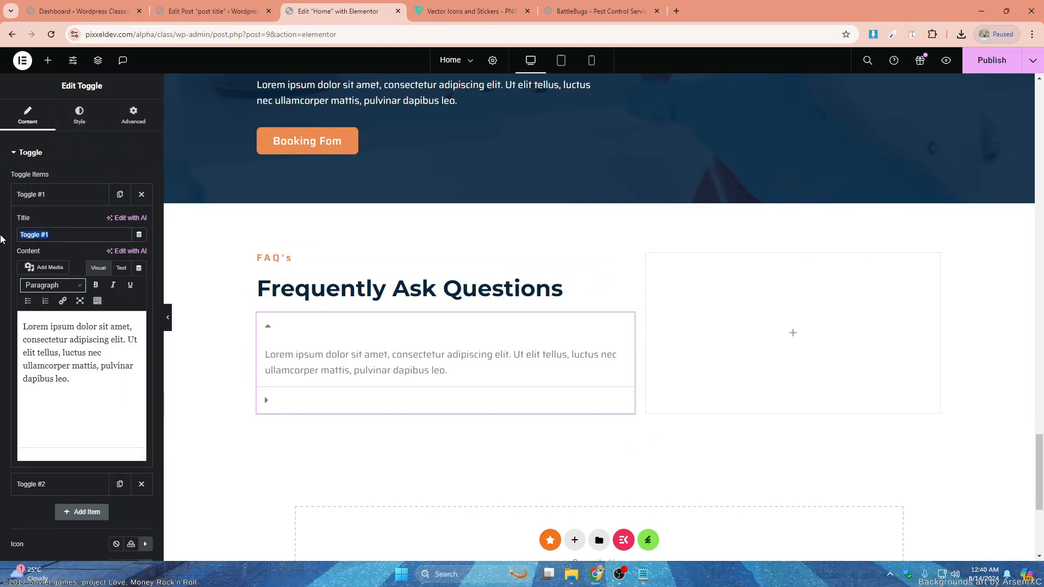
pyautogui.moveTo(22, 326); pyautogui.dragTo(123, 346)
pyautogui.hotkey('ctrl', 'c')
pyautogui.tripleClick(71, 234)
pyautogui.hotkey('ctrl', 'v')
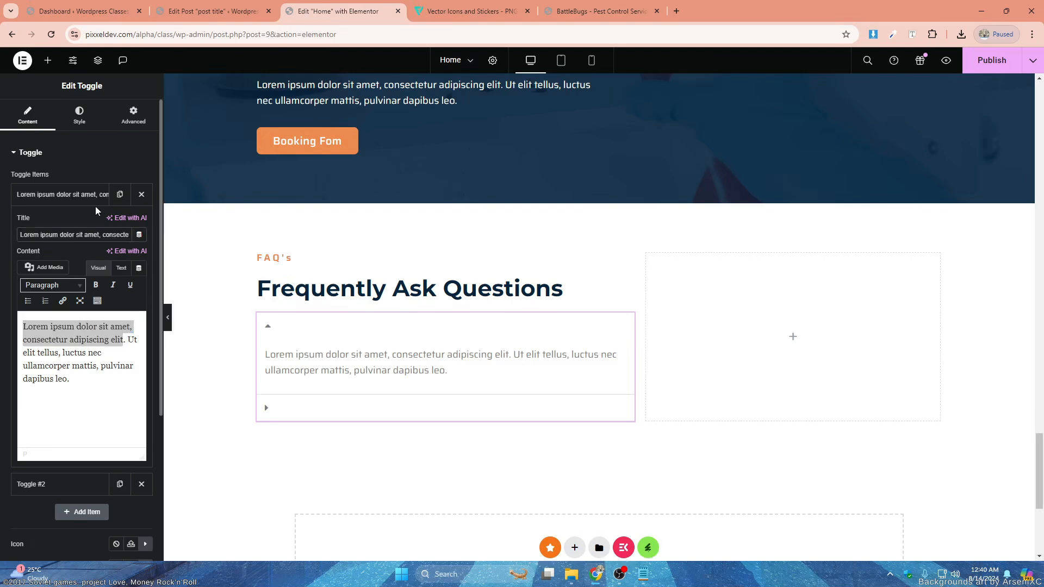
pyautogui.click(88, 199)
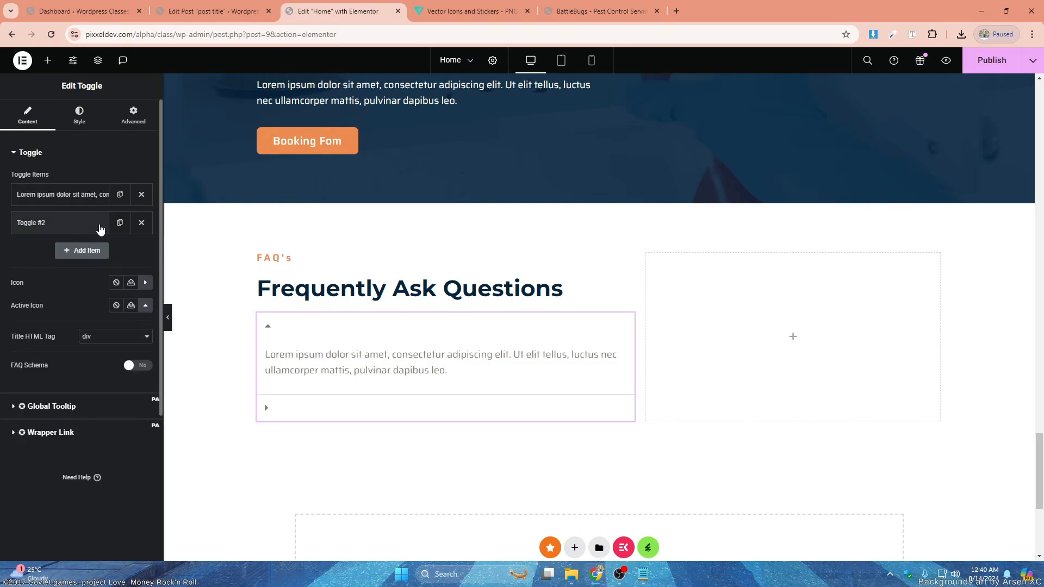
# - Delete the "Toggle #2" item and duplicate the retitled item until the toggle has five items
pyautogui.click(142, 222)
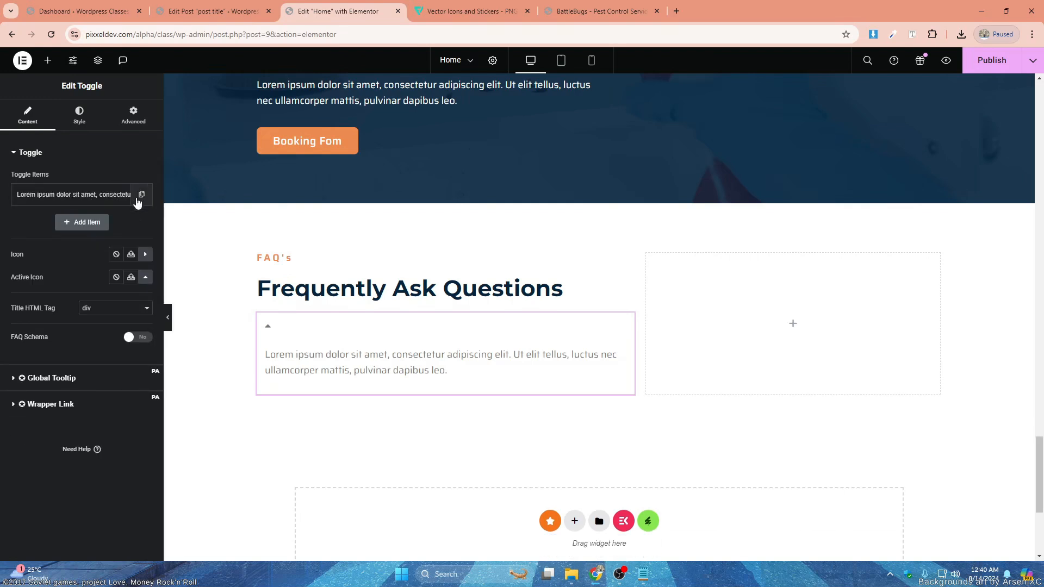
pyautogui.click(139, 197)
pyautogui.click(119, 223)
pyautogui.click(121, 252)
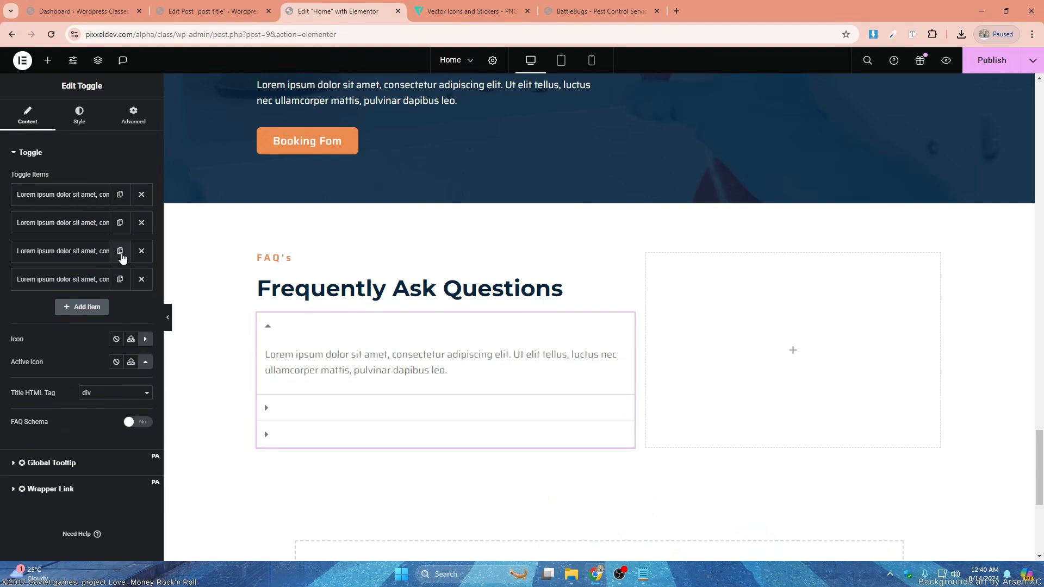
pyautogui.click(120, 279)
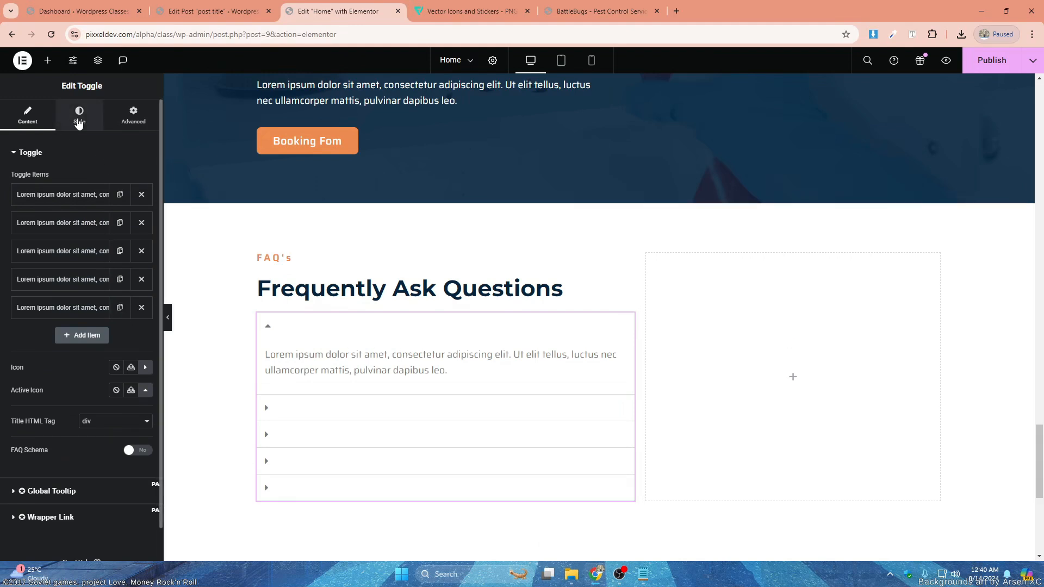
# - Set the toggle's icon to a downward chevron and its active icon to an upward chevron
pyautogui.click(79, 116)
pyautogui.click(25, 114)
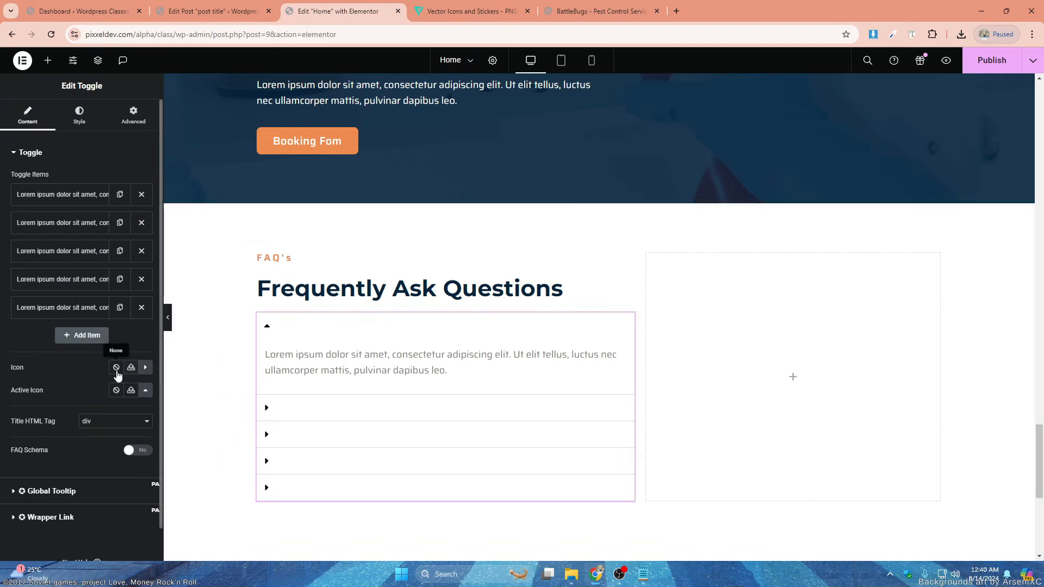
pyautogui.click(145, 368)
pyautogui.click(426, 205)
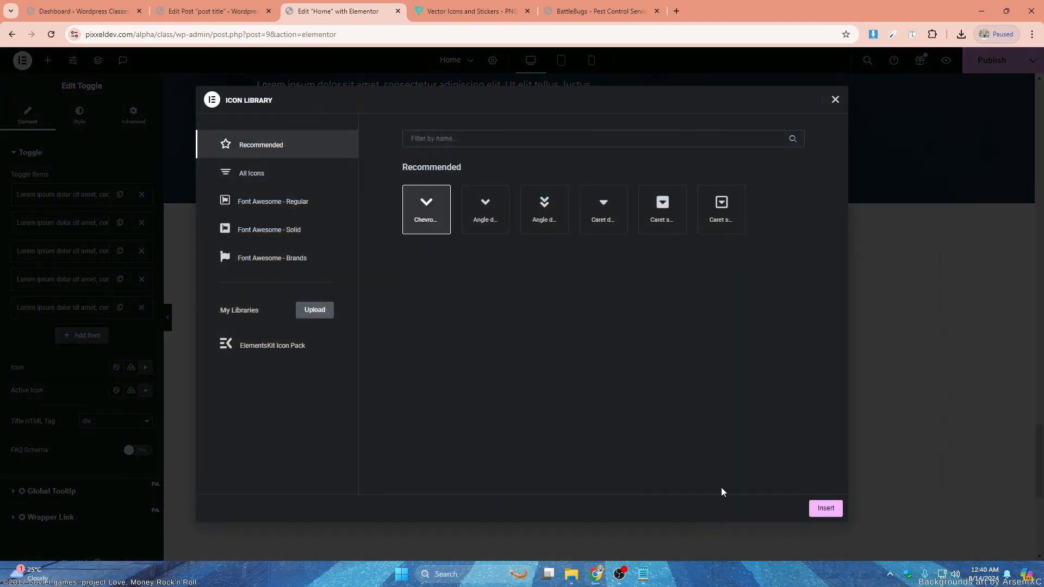
pyautogui.click(825, 508)
pyautogui.click(145, 390)
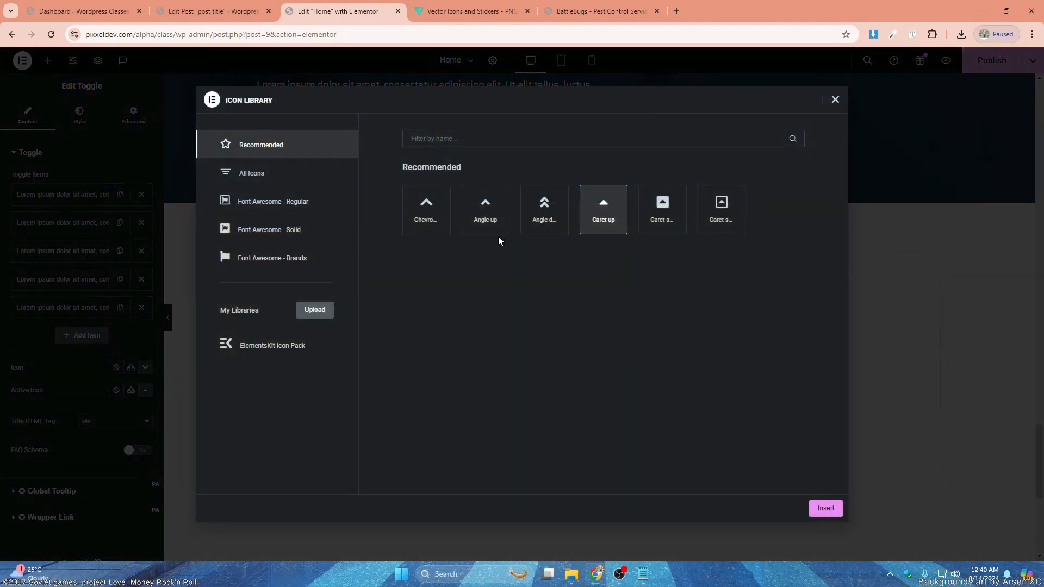
pyautogui.click(829, 513)
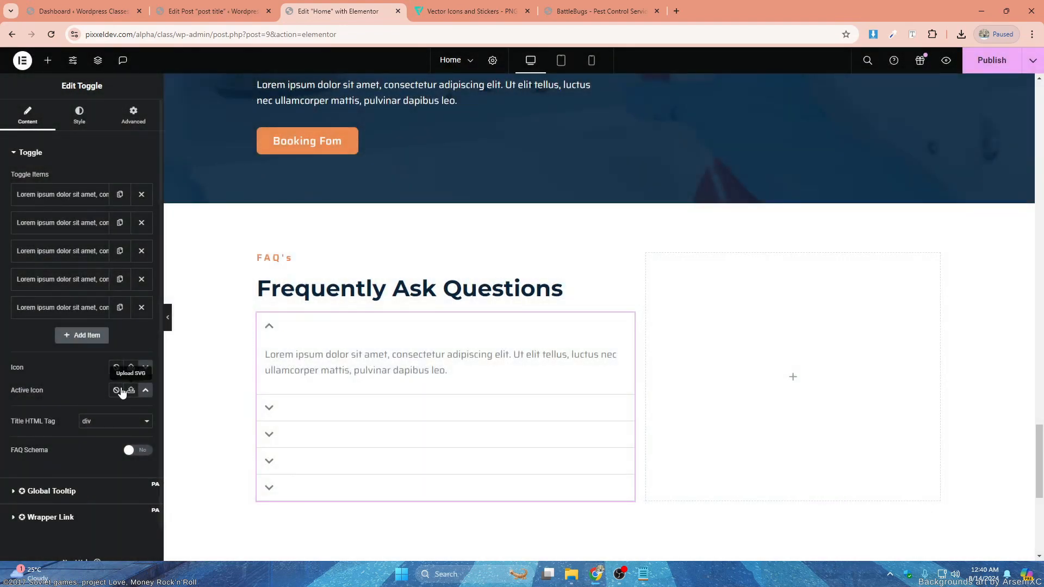
# - Set the toggle titles' background to the Primary global color
pyautogui.click(80, 116)
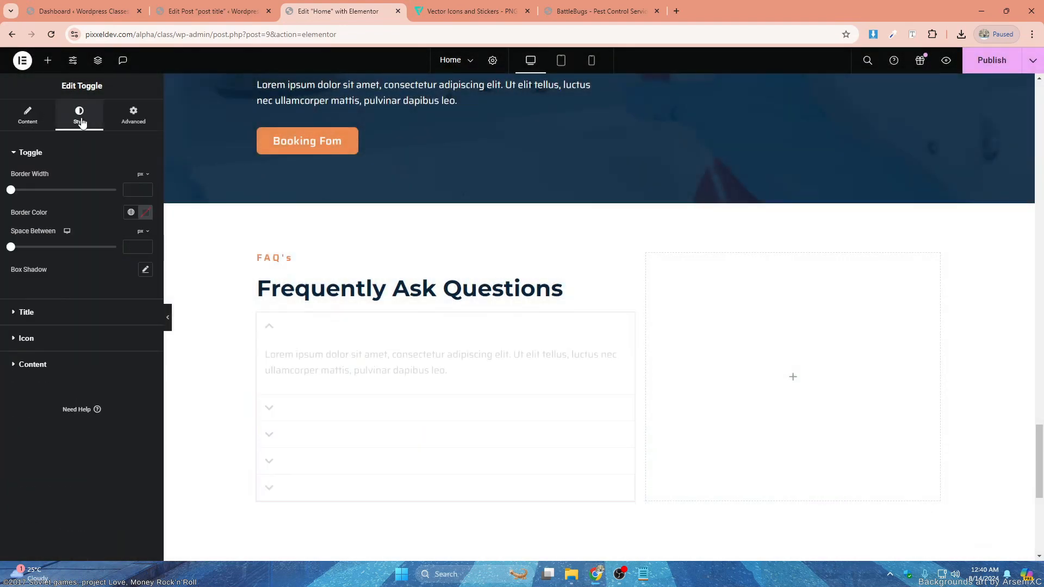
pyautogui.click(33, 318)
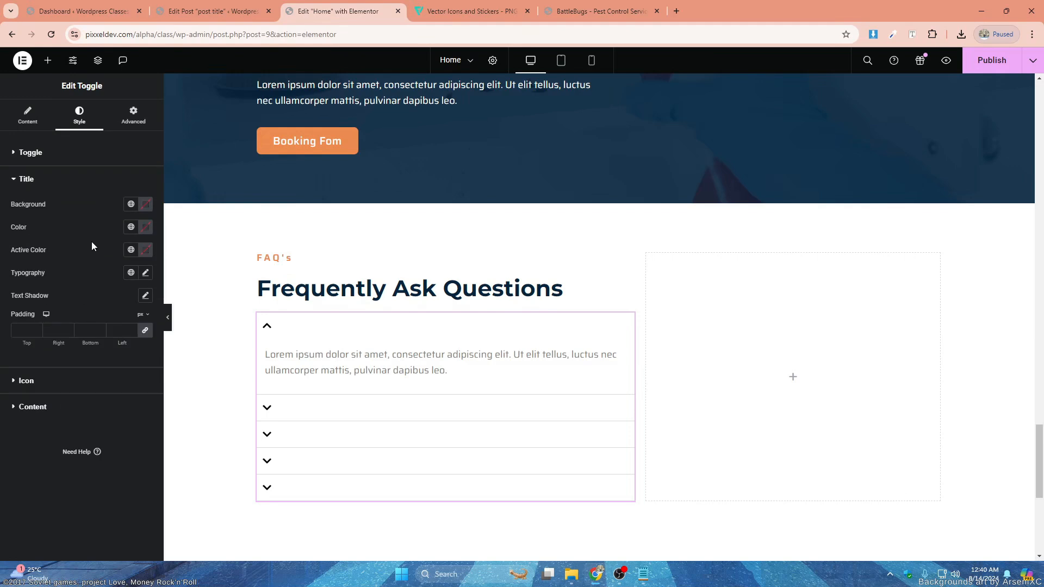
pyautogui.click(132, 204)
pyautogui.click(33, 256)
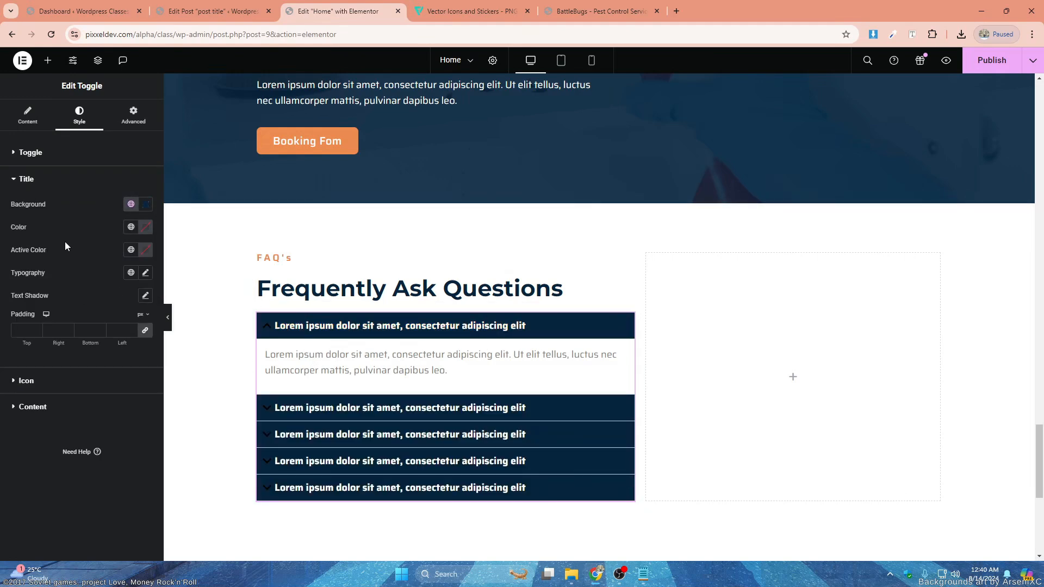
# - Set the toggle titles' padding to 22 px on all sides
pyautogui.click(28, 331)
pyautogui.write('15')
pyautogui.press('Up')
pyautogui.press('Up')
pyautogui.press('Up')
pyautogui.press('Up')
pyautogui.press('Up')
pyautogui.press('Up')
pyautogui.press('Up')
pyautogui.press('Up')
pyautogui.press('Up')
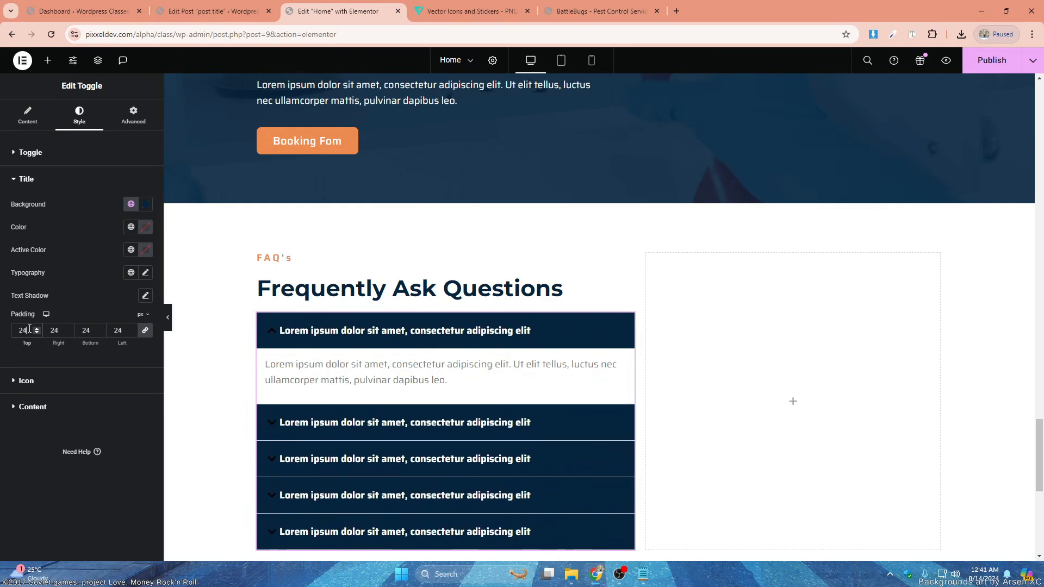
pyautogui.press('Down')
pyautogui.press('Down')
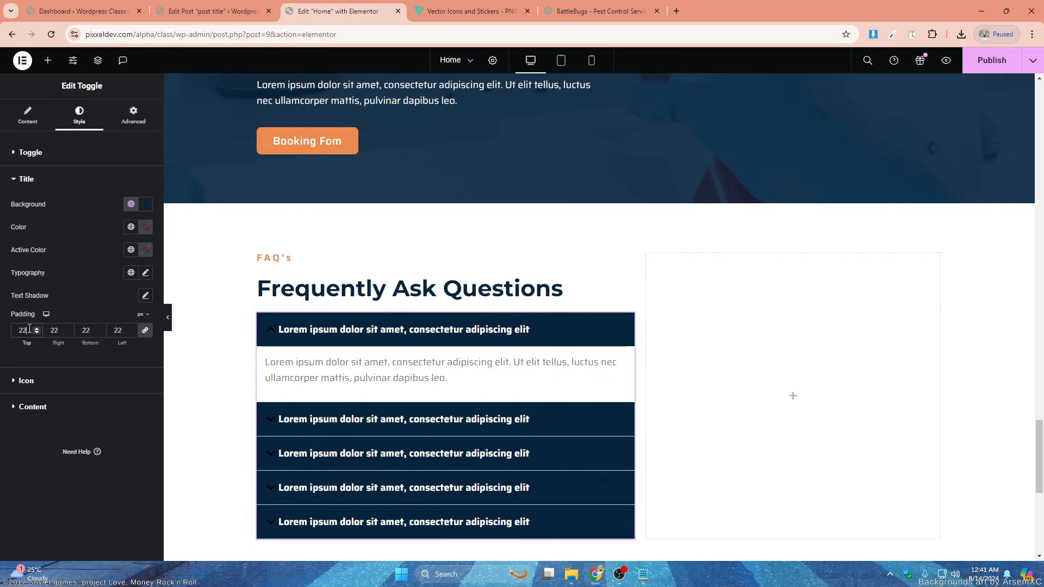
# - Set the toggle titles' color to the global White and their active color to the global Secondary
pyautogui.click(131, 227)
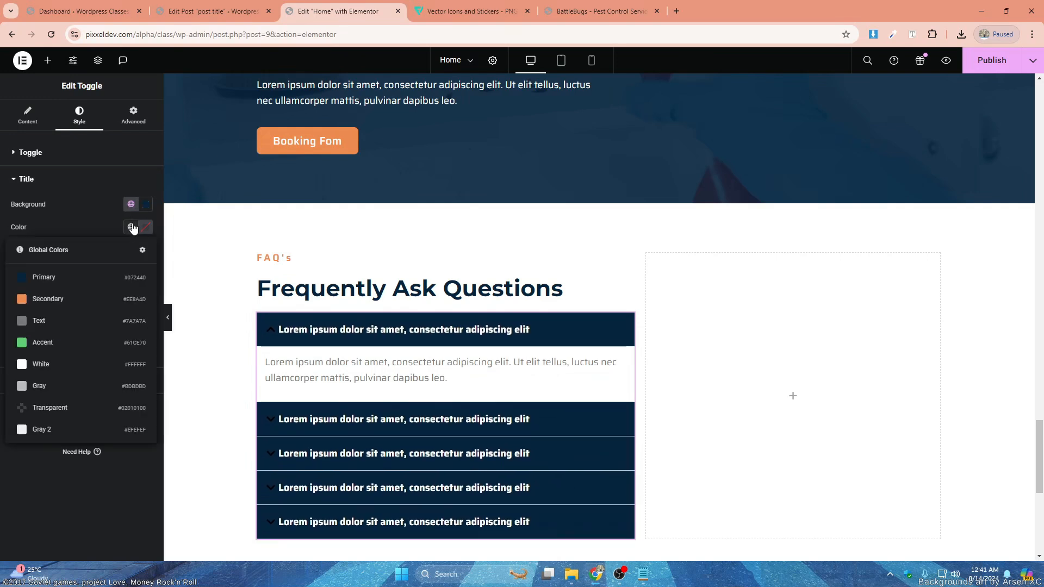
pyautogui.click(74, 386)
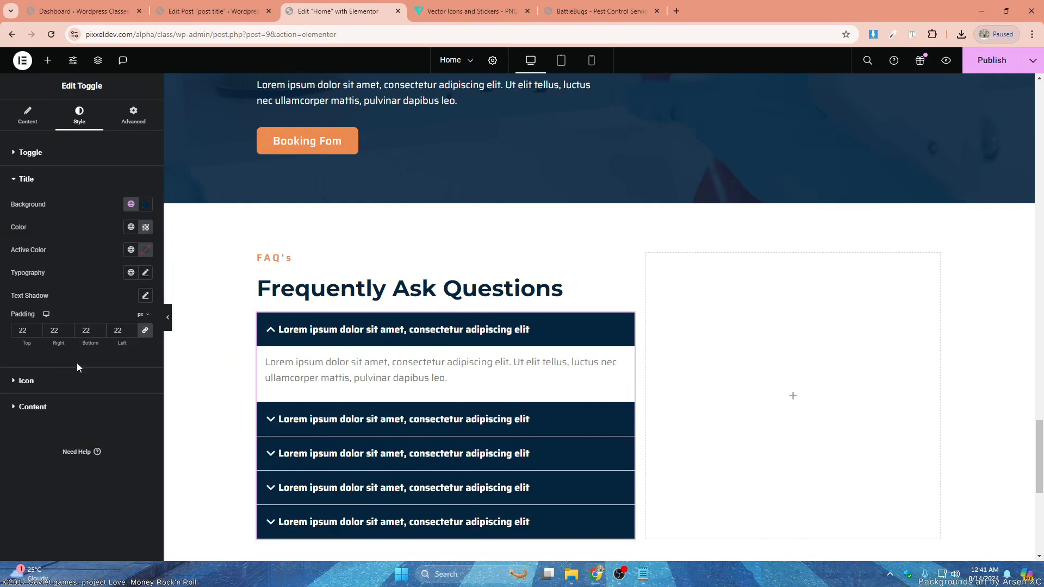
pyautogui.click(131, 249)
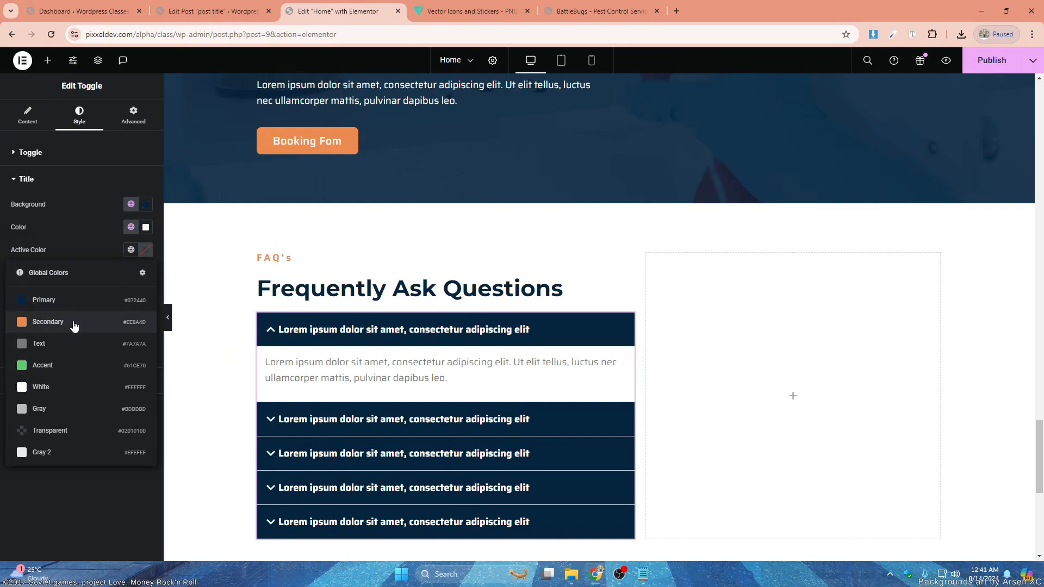
pyautogui.click(74, 321)
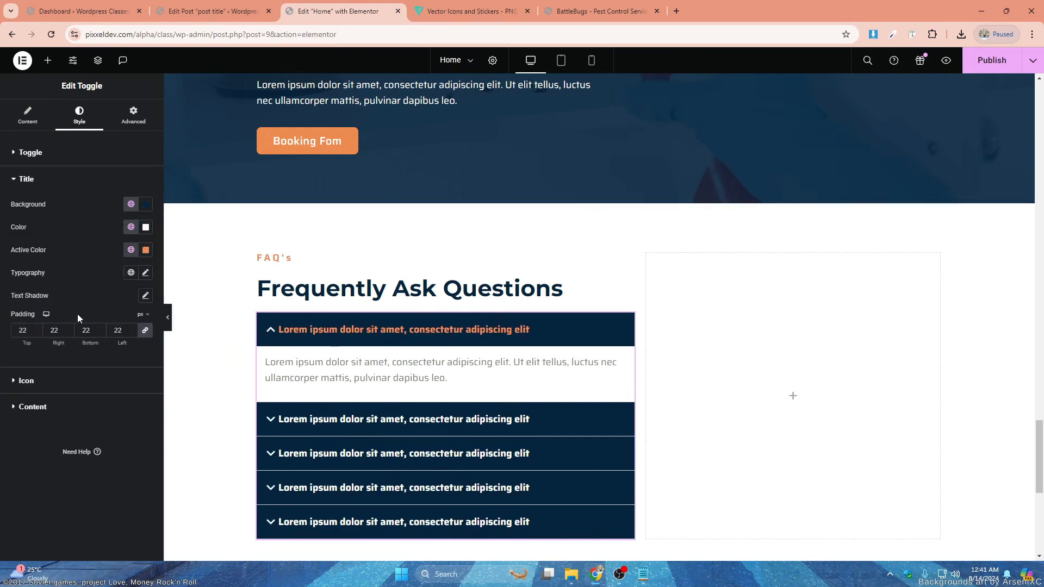
pyautogui.click(133, 274)
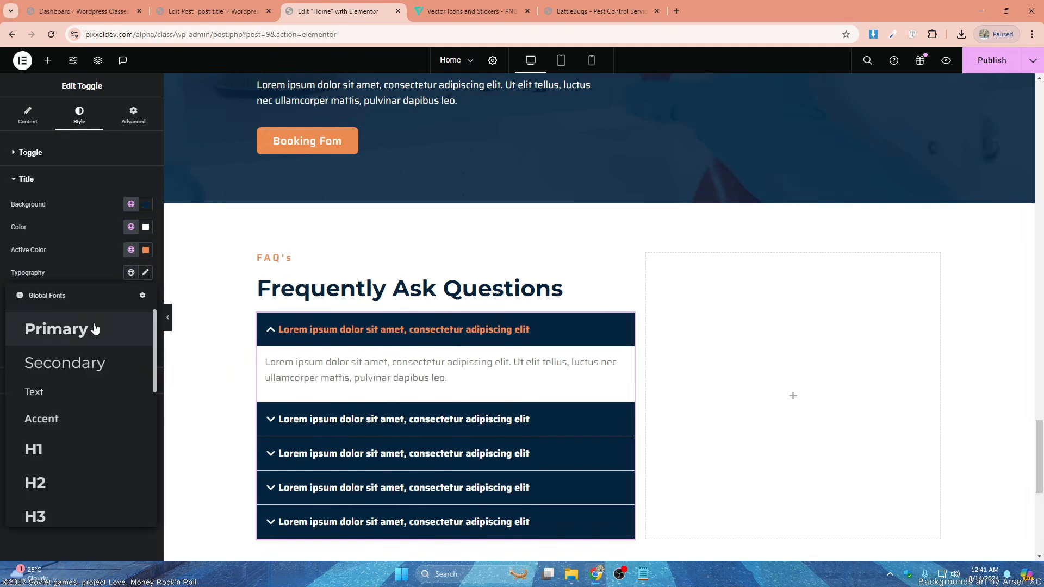
pyautogui.scroll(-3, 87, 408)
pyautogui.click(76, 393)
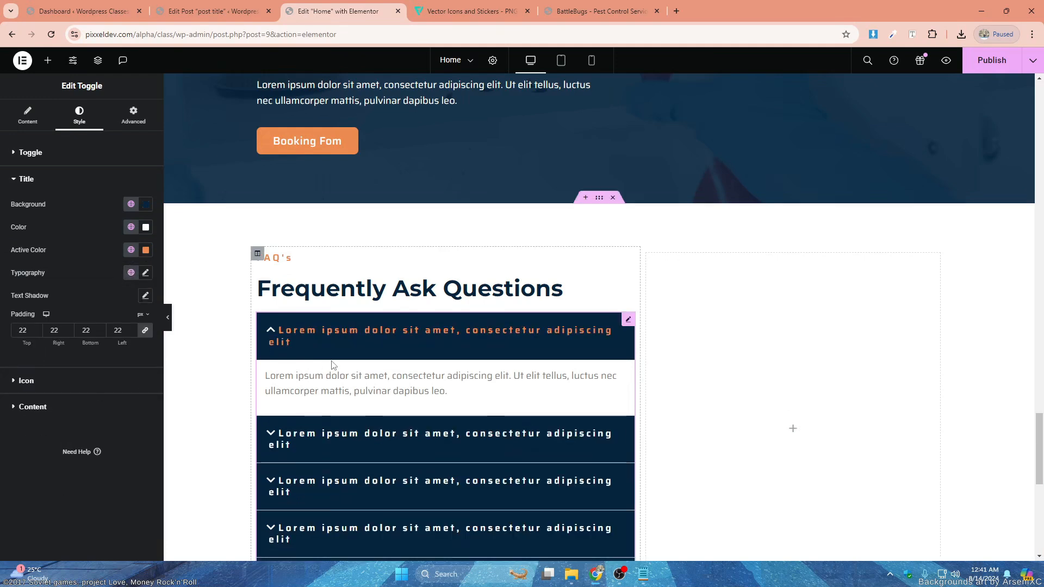
# - Apply the Accent global font to the toggle titles
pyautogui.click(131, 273)
pyautogui.scroll(-3, 71, 424)
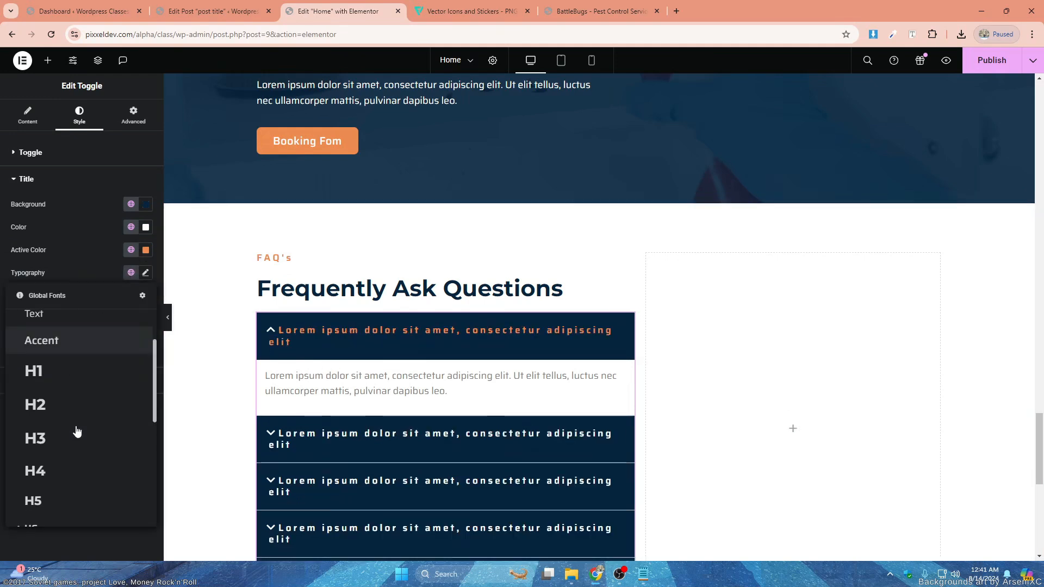
pyautogui.scroll(3, 77, 432)
pyautogui.click(58, 414)
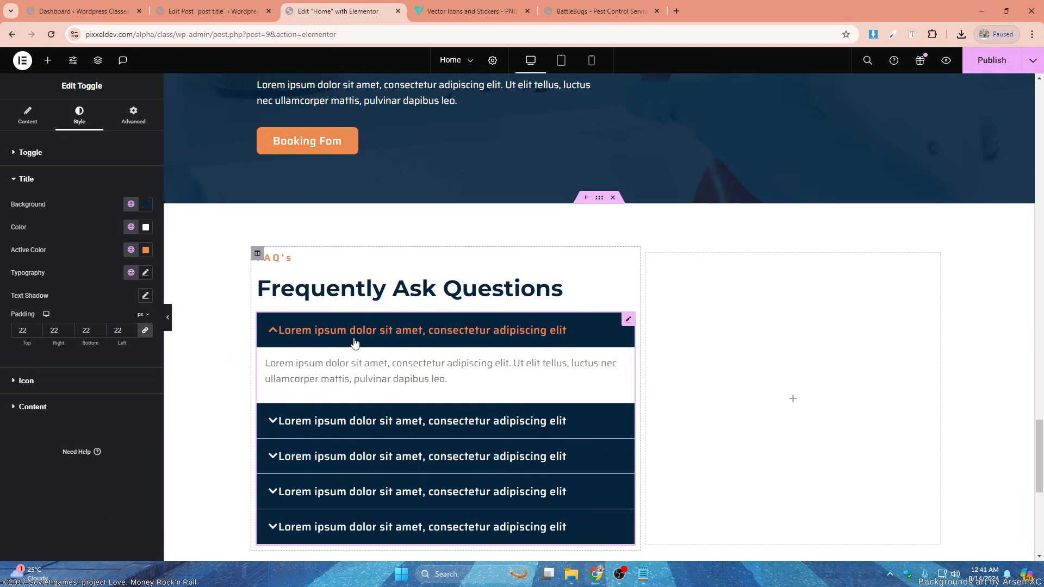
# - Align the toggle icons to the end of the title bars
pyautogui.click(26, 382)
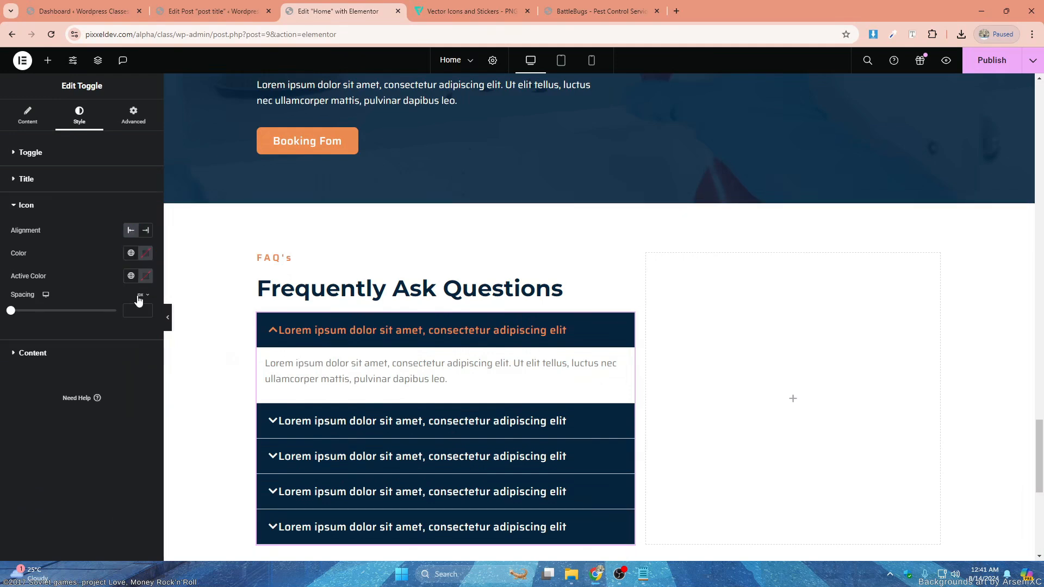
pyautogui.click(145, 230)
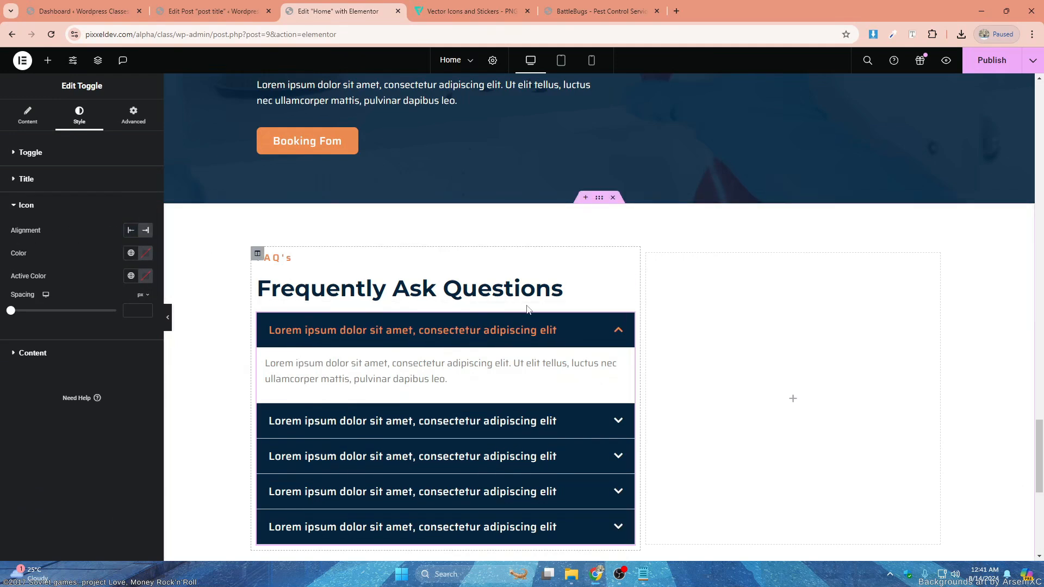
# - Set the toggle content's background to the global White and its text color to the global Primary
pyautogui.click(39, 359)
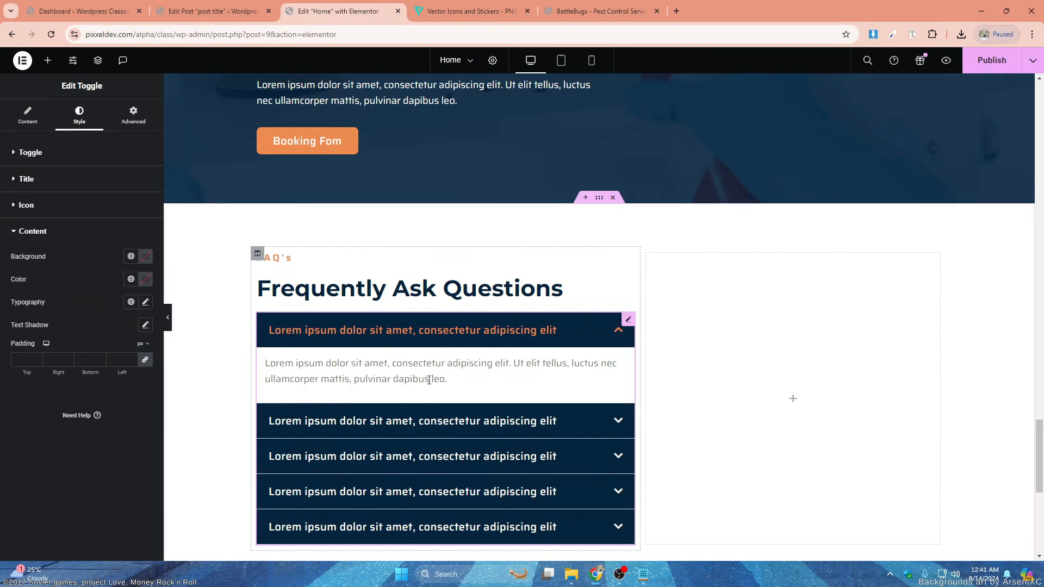
pyautogui.click(131, 256)
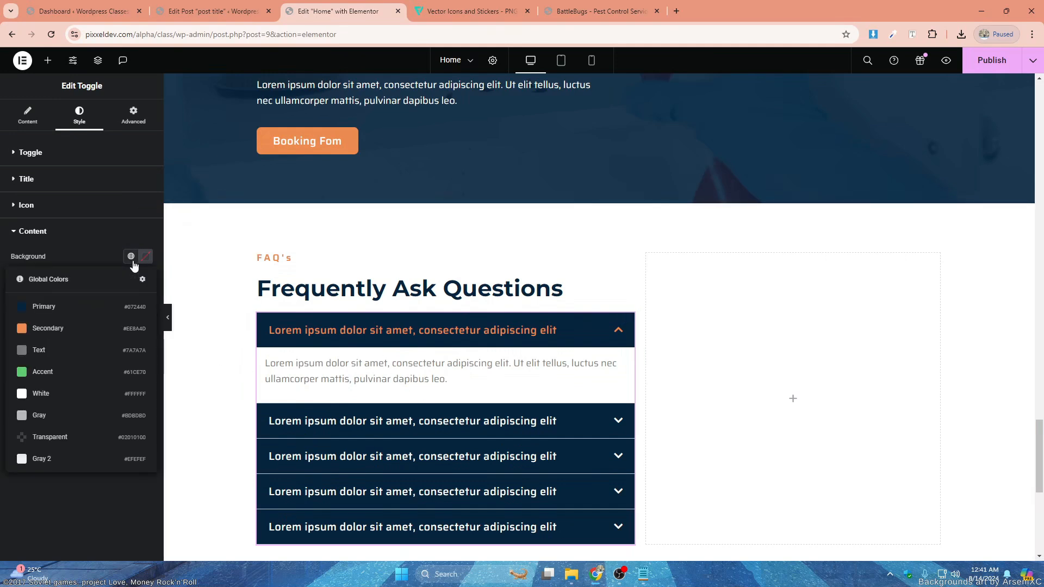
pyautogui.click(77, 416)
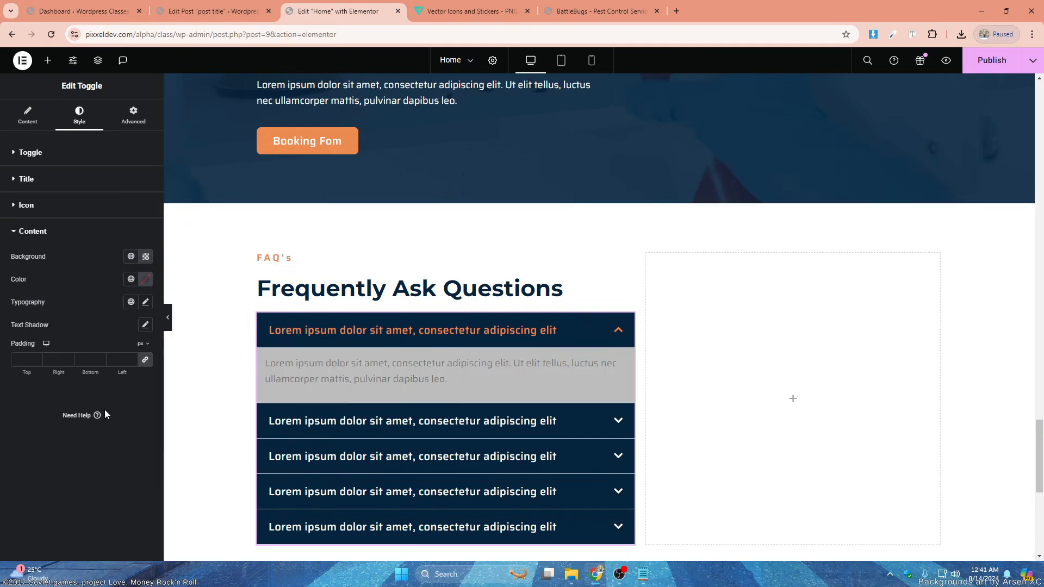
pyautogui.click(131, 257)
pyautogui.click(48, 388)
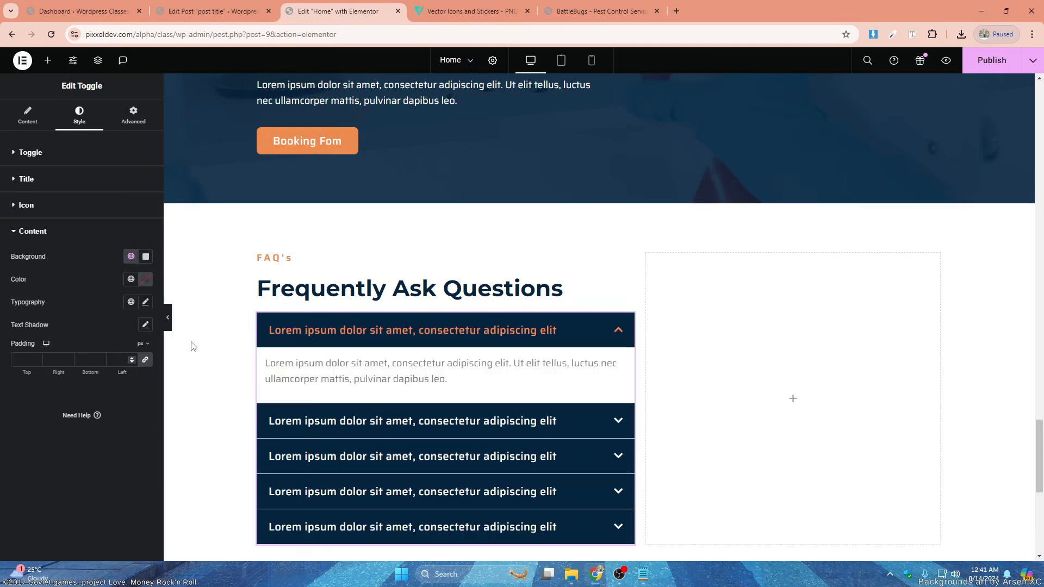
pyautogui.click(132, 279)
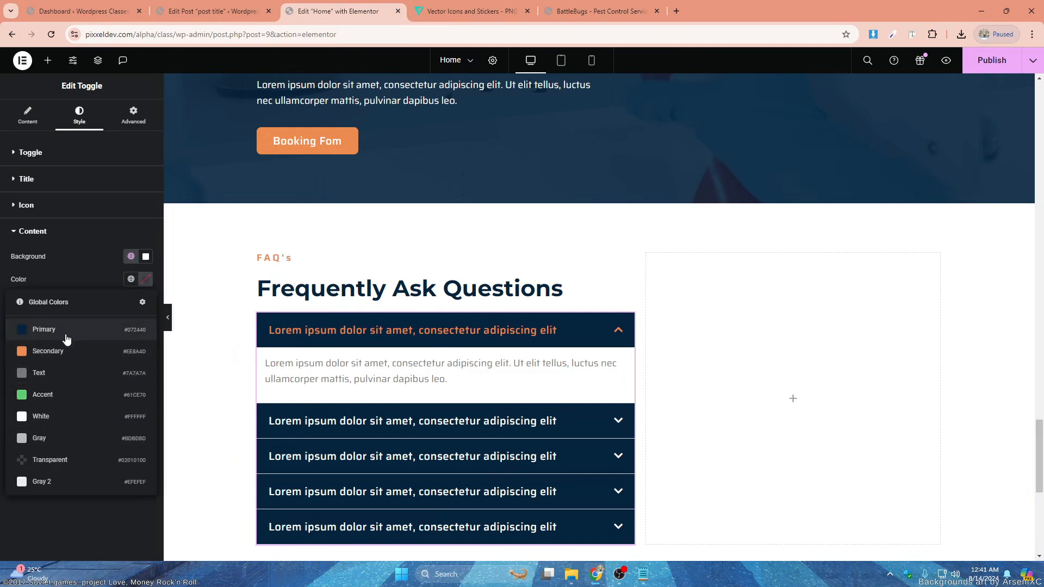
pyautogui.click(66, 338)
# - Apply the Text global font to the toggle content and set its padding to 20 px on all sides
pyautogui.click(131, 302)
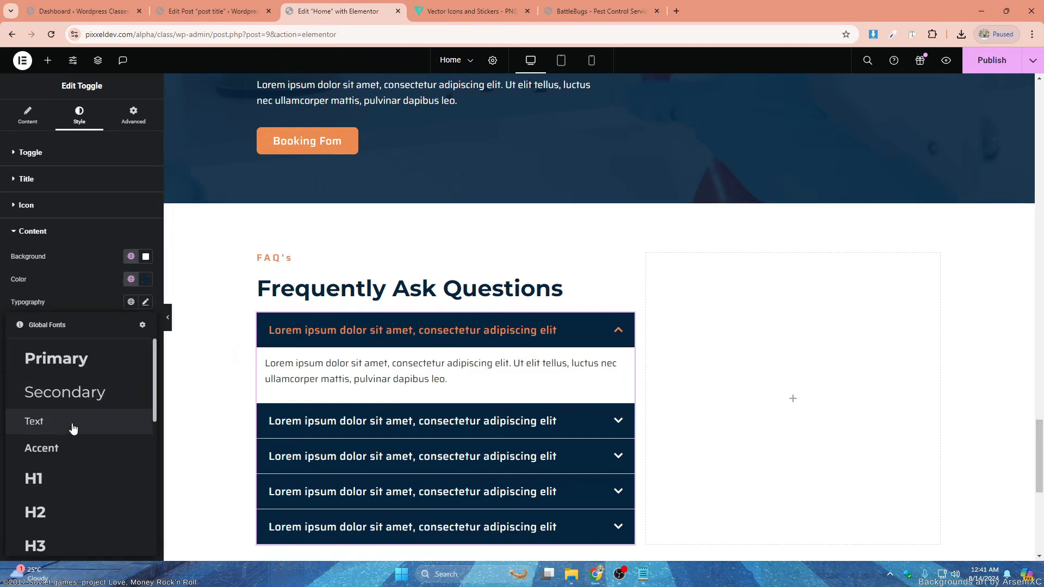
pyautogui.click(74, 423)
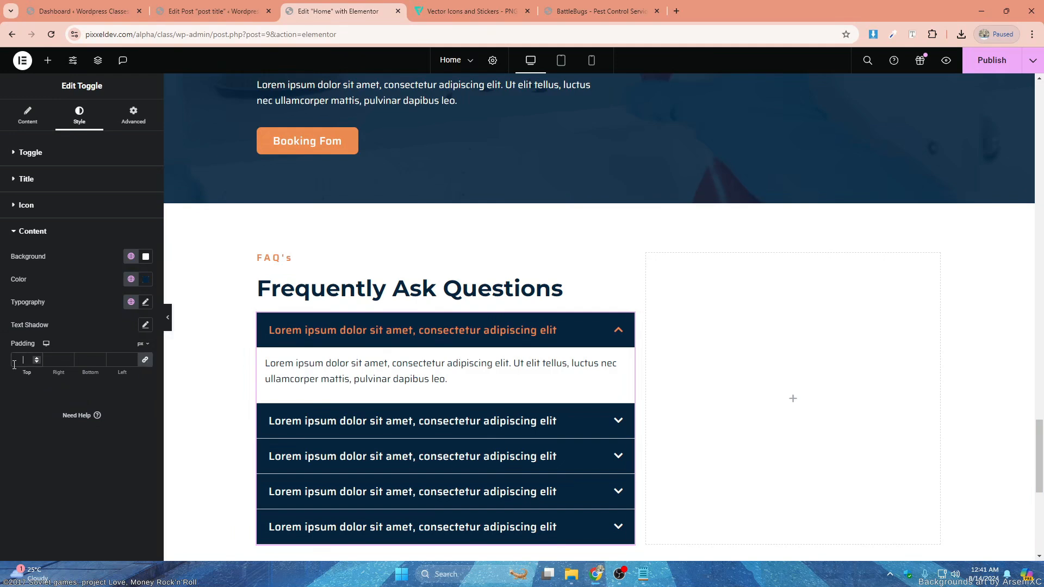
pyautogui.write('20')
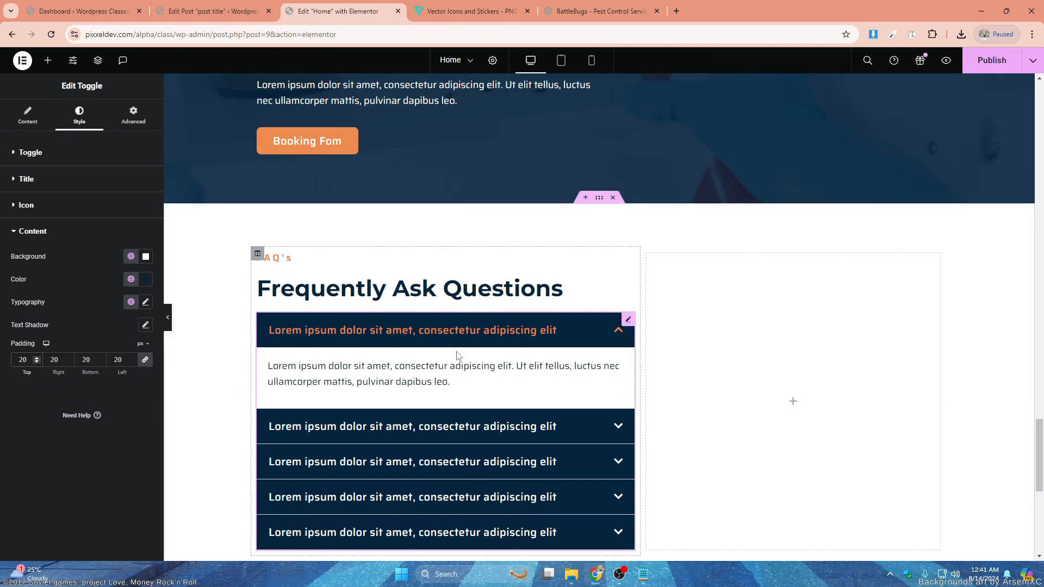
# - Set the space between the toggle items to 20 px
pyautogui.click(50, 152)
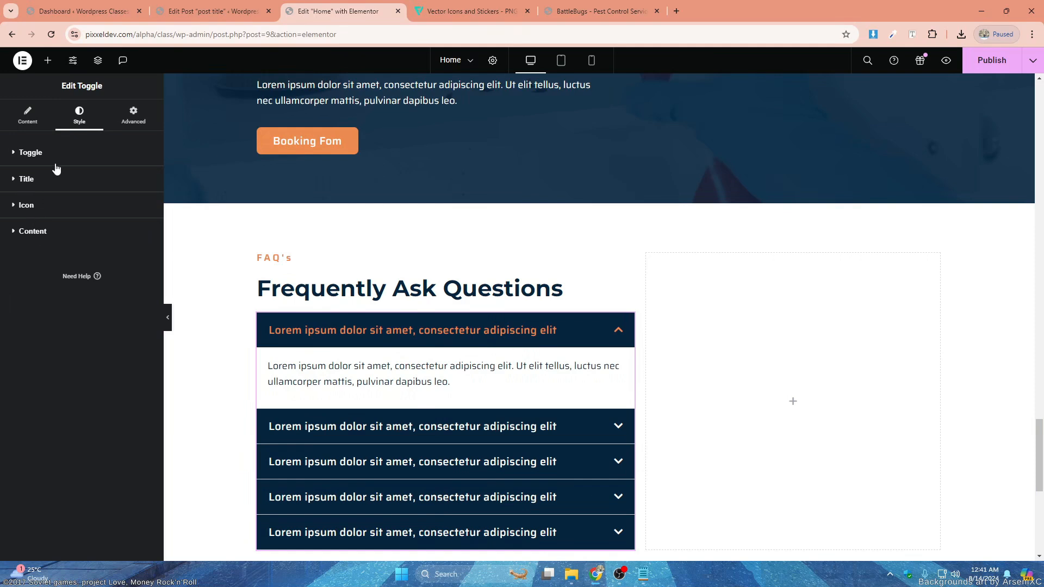
pyautogui.moveTo(15, 248); pyautogui.dragTo(30, 252)
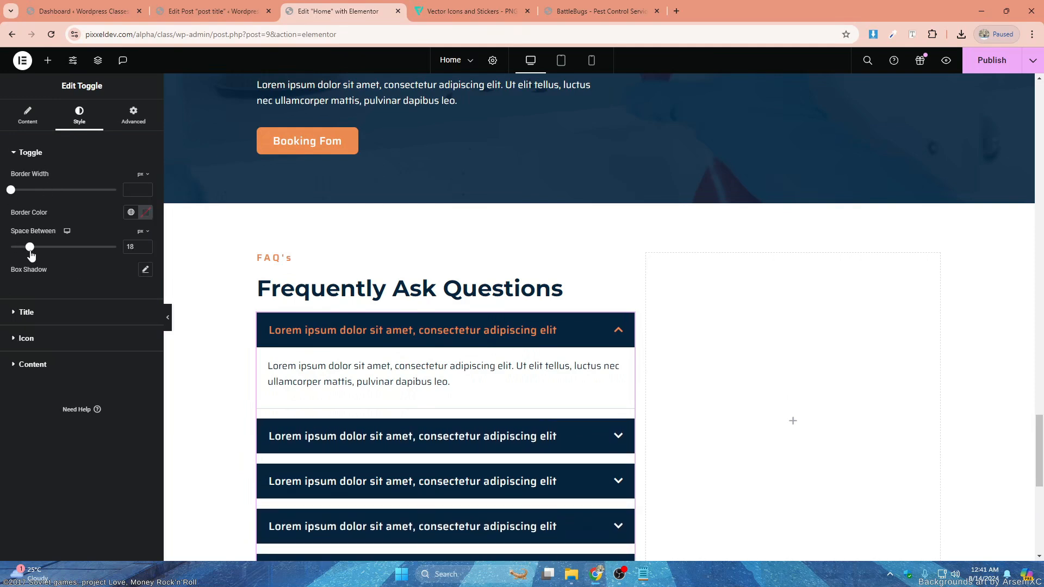
pyautogui.click(145, 244)
pyautogui.click(146, 245)
pyautogui.scroll(-2, 546, 375)
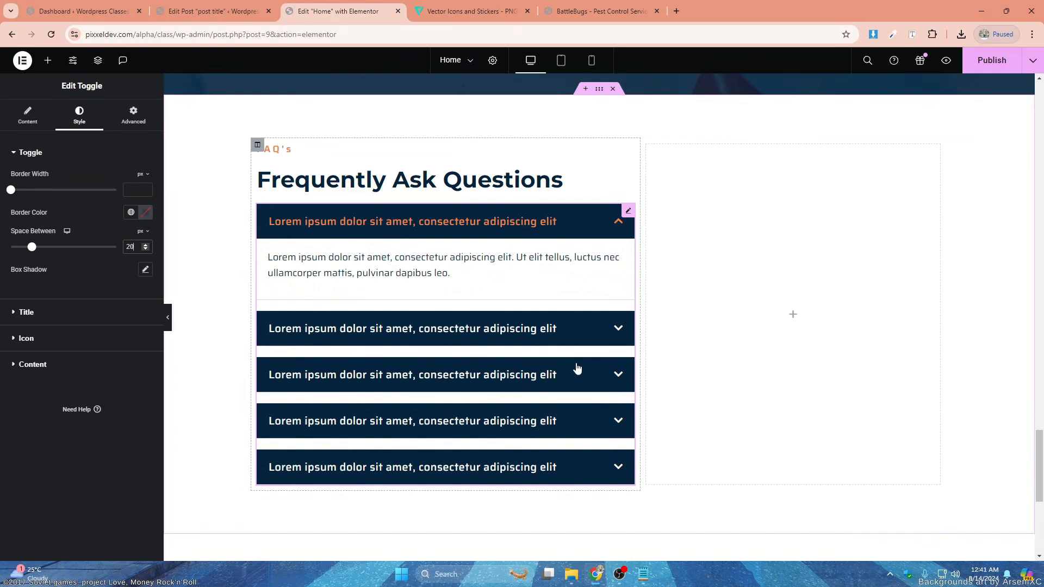
# - Enable FAQ Schema for the toggle list
pyautogui.click(23, 312)
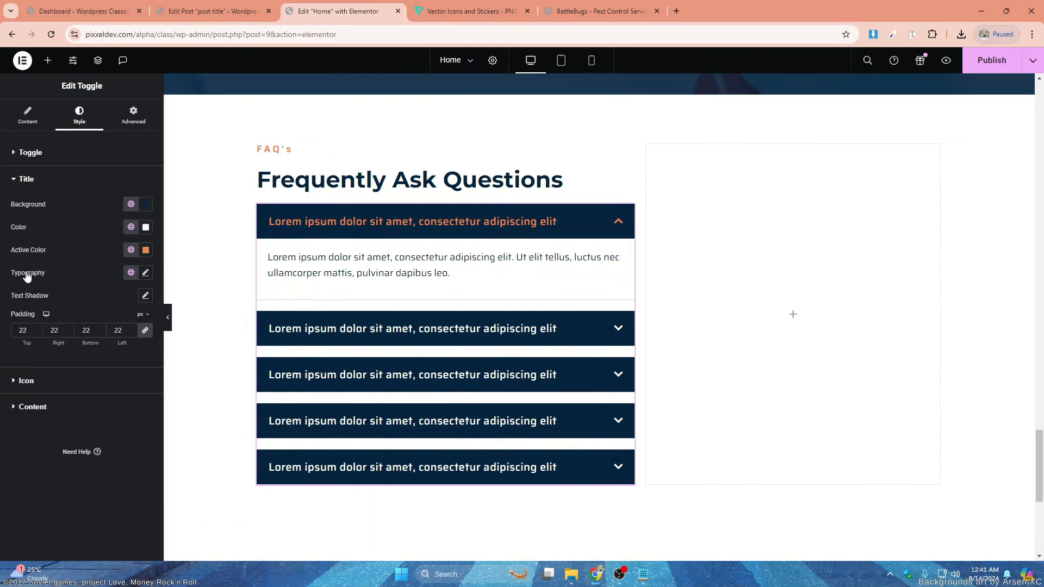
pyautogui.click(28, 116)
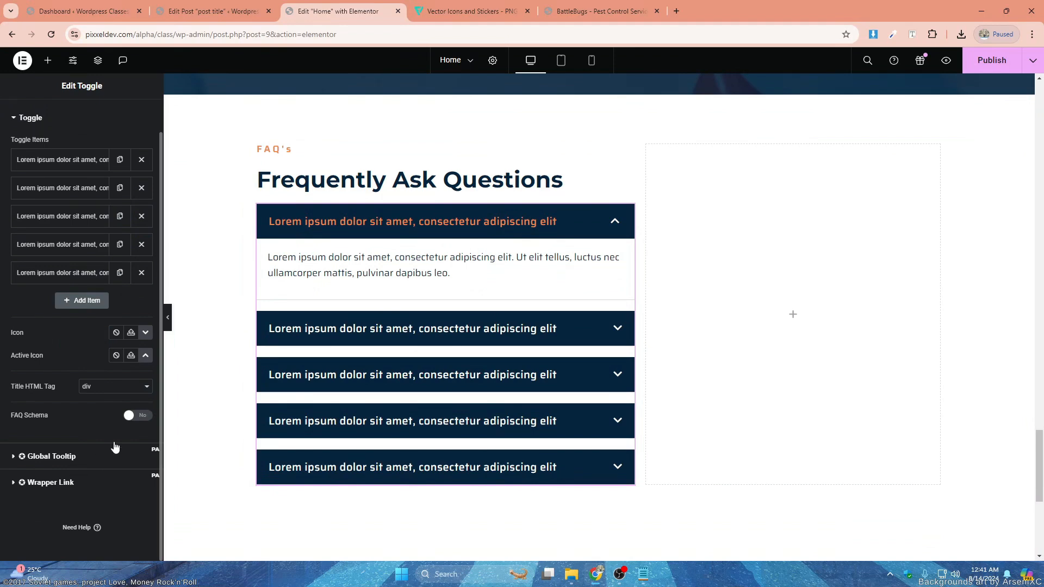
pyautogui.click(133, 418)
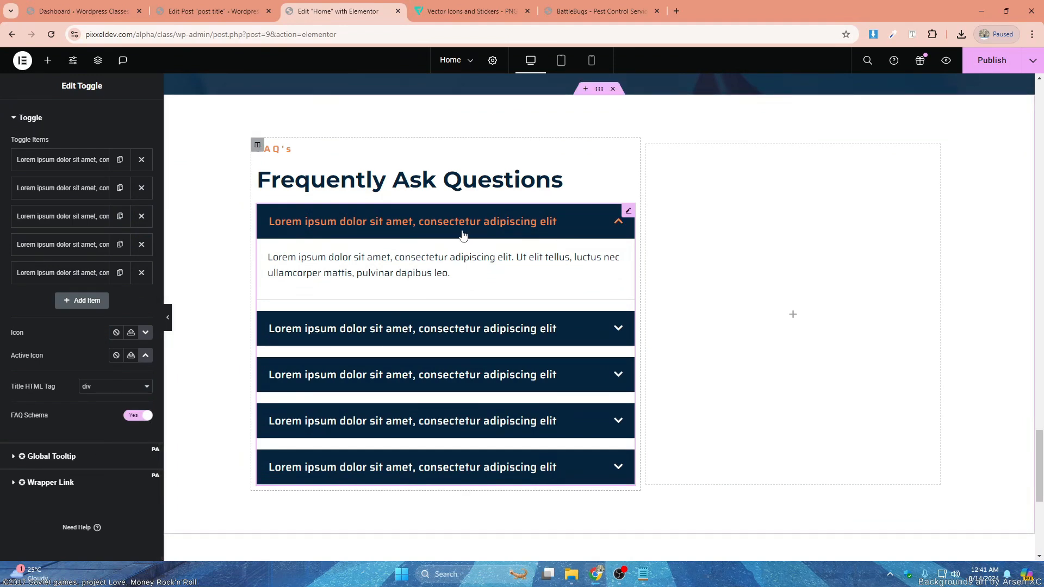
# - Insert an image of the uniformed exterminator holding a sprayer into the empty column of the FAQ section
pyautogui.click(794, 319)
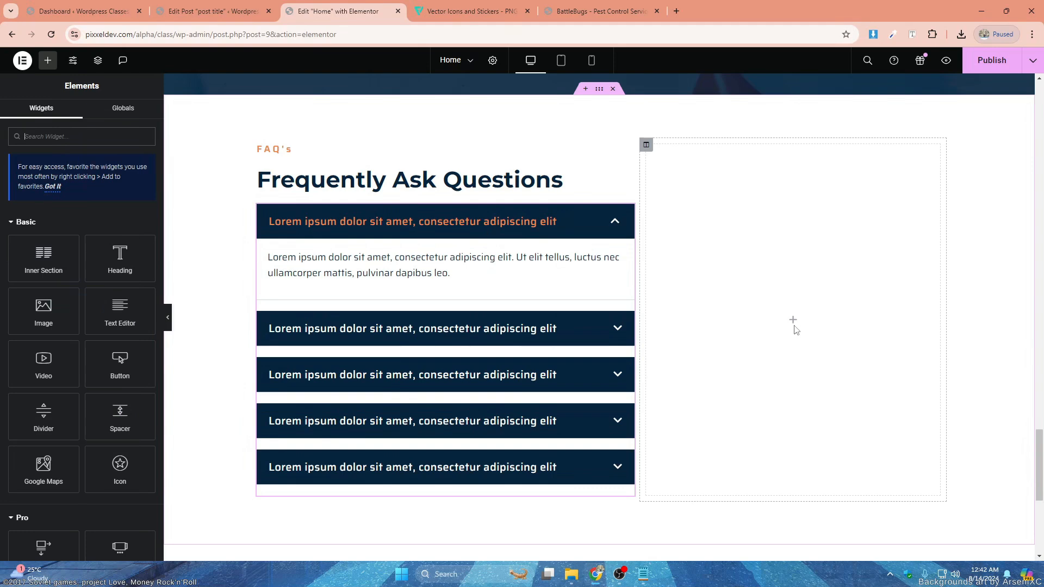
pyautogui.scroll(7, 769, 289)
pyautogui.scroll(-4, 778, 285)
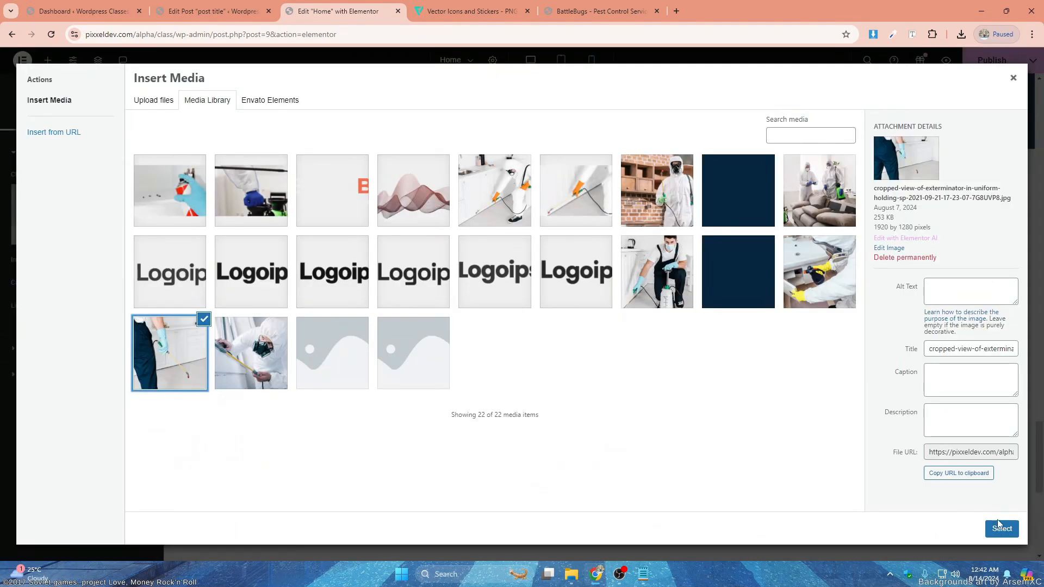
pyautogui.click(1001, 528)
# - Size the exterminator image to 100% width and max width and 500 px height, with object fit Cover
pyautogui.click(80, 115)
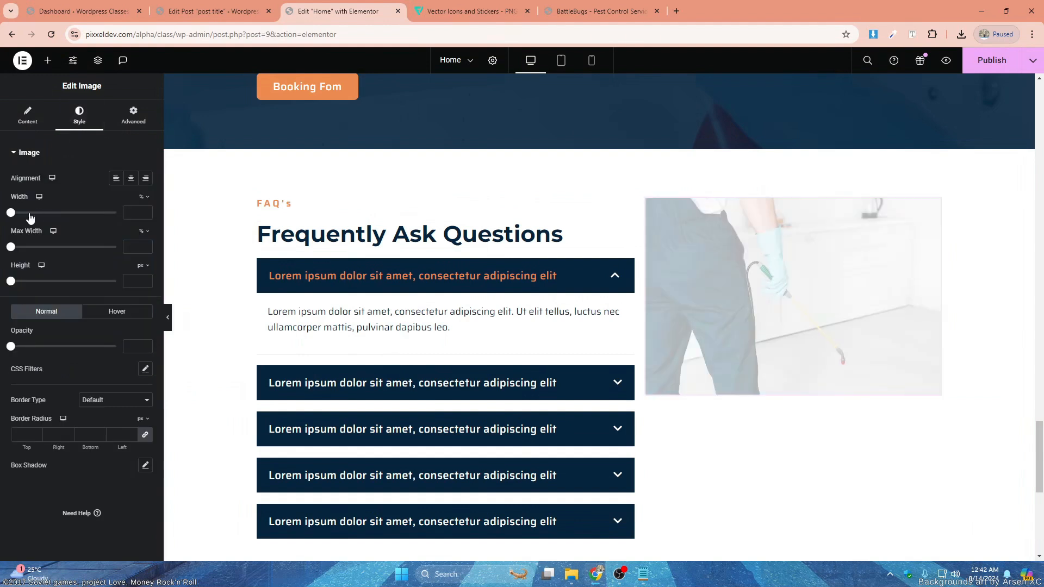
pyautogui.moveTo(11, 212); pyautogui.dragTo(117, 212)
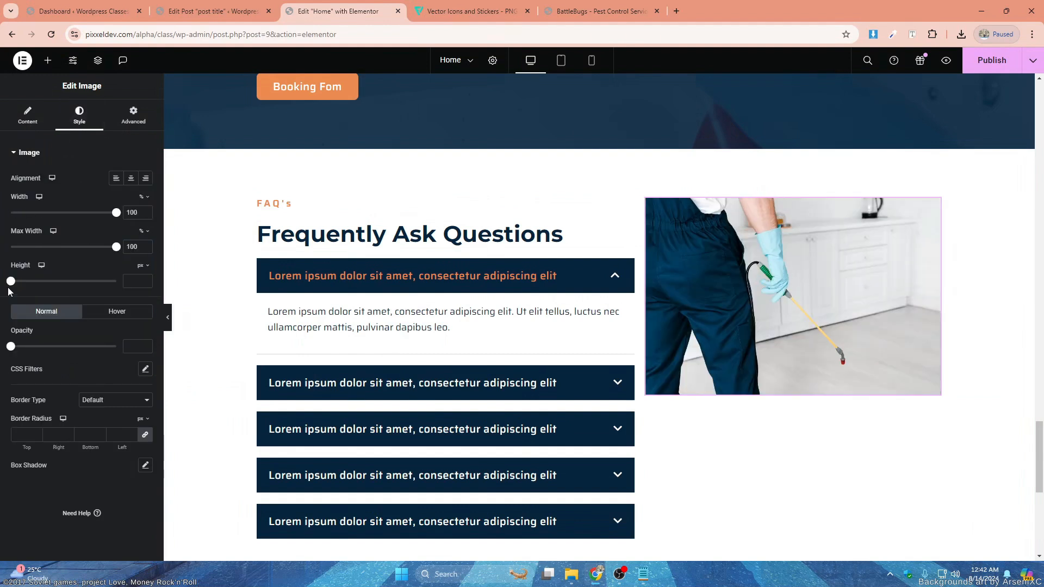
pyautogui.moveTo(11, 280); pyautogui.dragTo(116, 280)
pyautogui.click(122, 304)
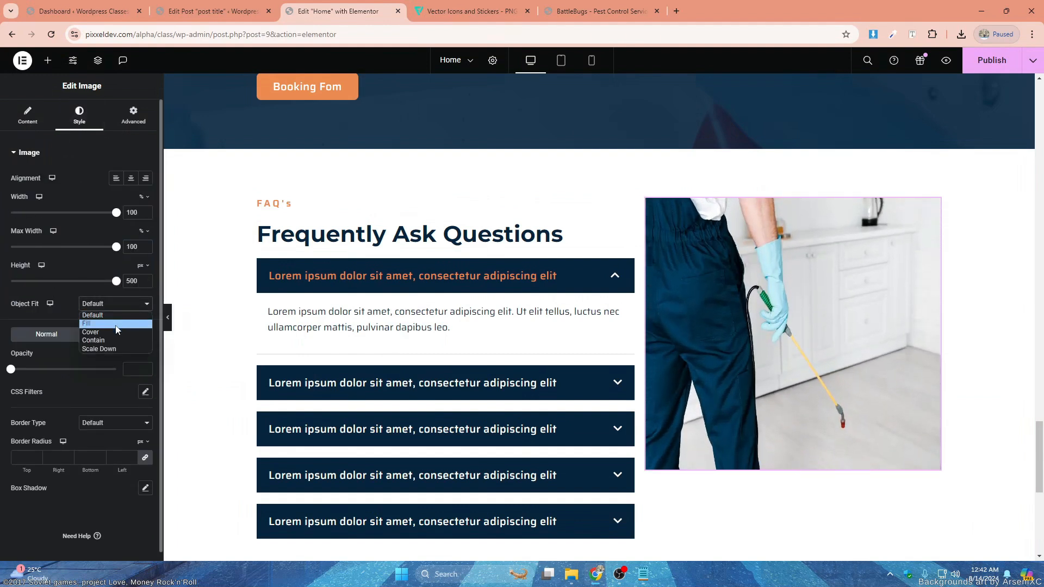
pyautogui.click(95, 343)
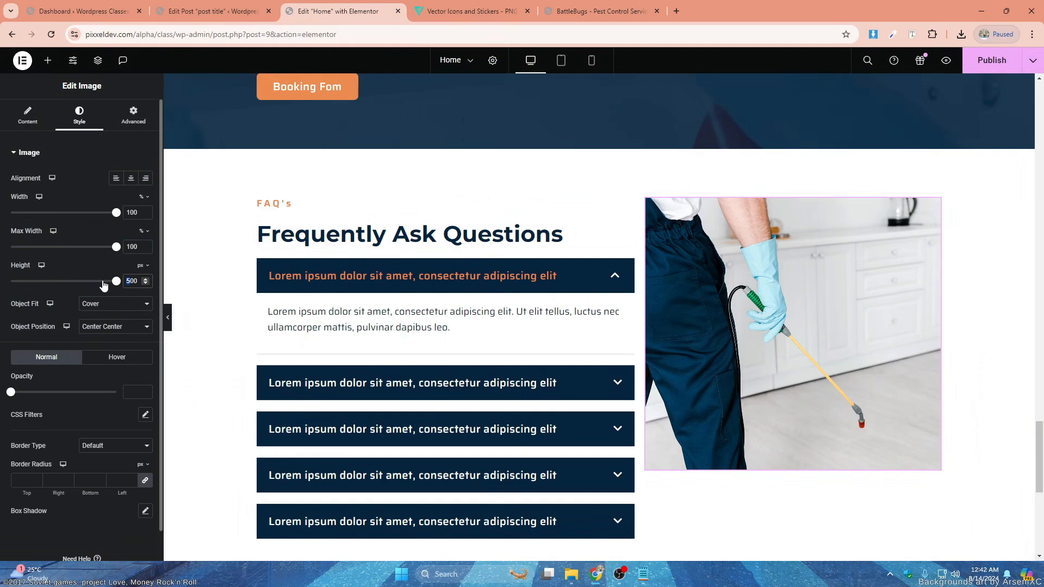
# - Try an image height of 700 px, then reduce it to 600 px
pyautogui.write('7')
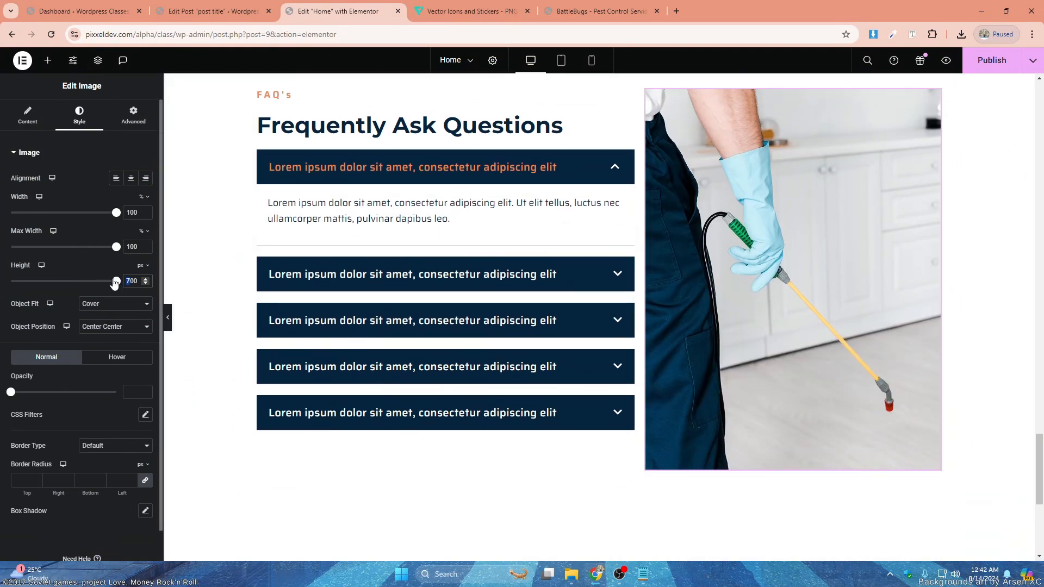
pyautogui.write('6')
pyautogui.scroll(2, 749, 244)
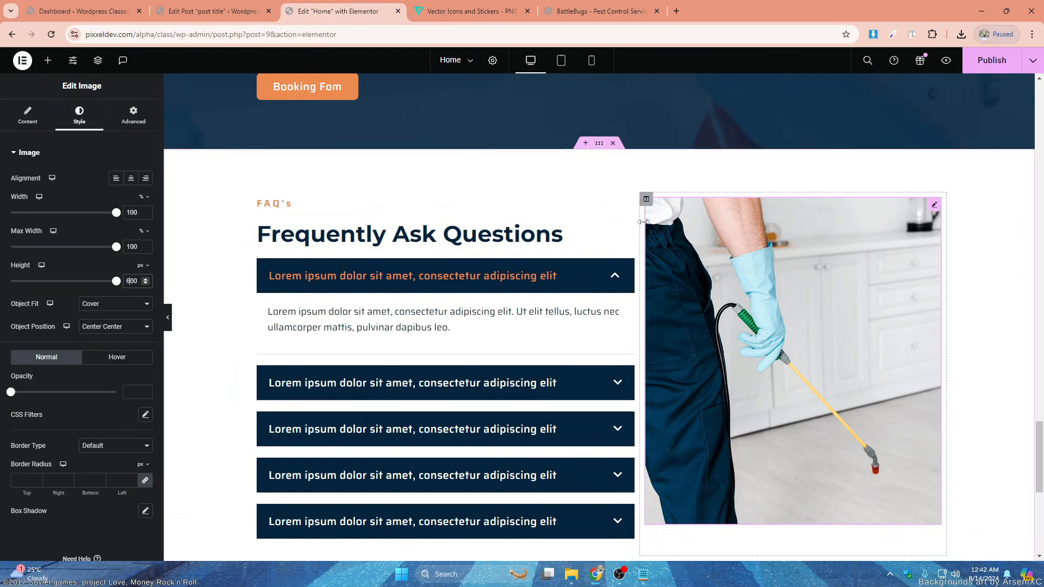
# - Set the width of the column holding the FAQ heading and toggles to 51%
pyautogui.click(647, 199)
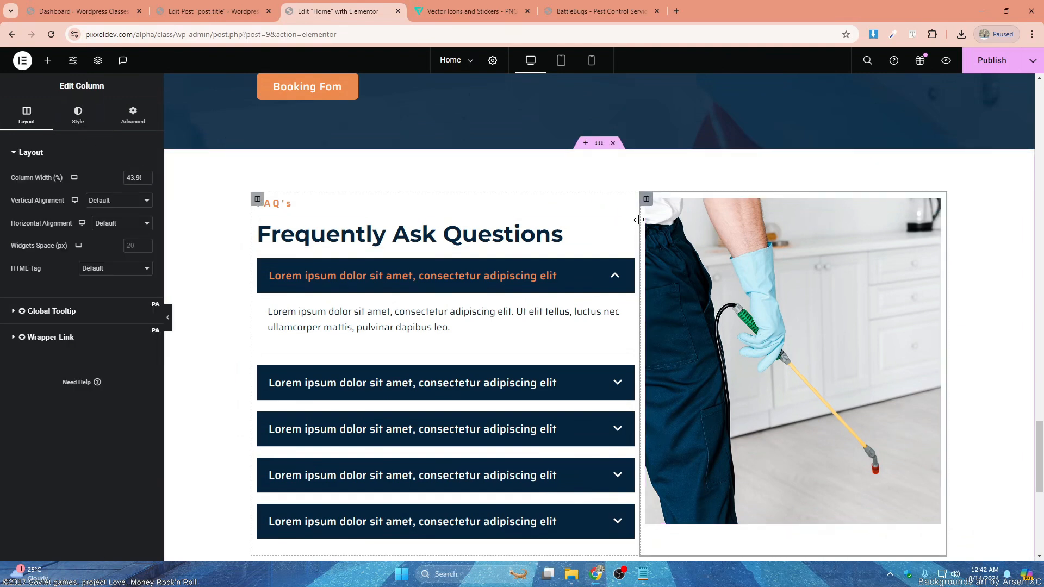
pyautogui.click(259, 200)
pyautogui.click(146, 181)
pyautogui.click(145, 180)
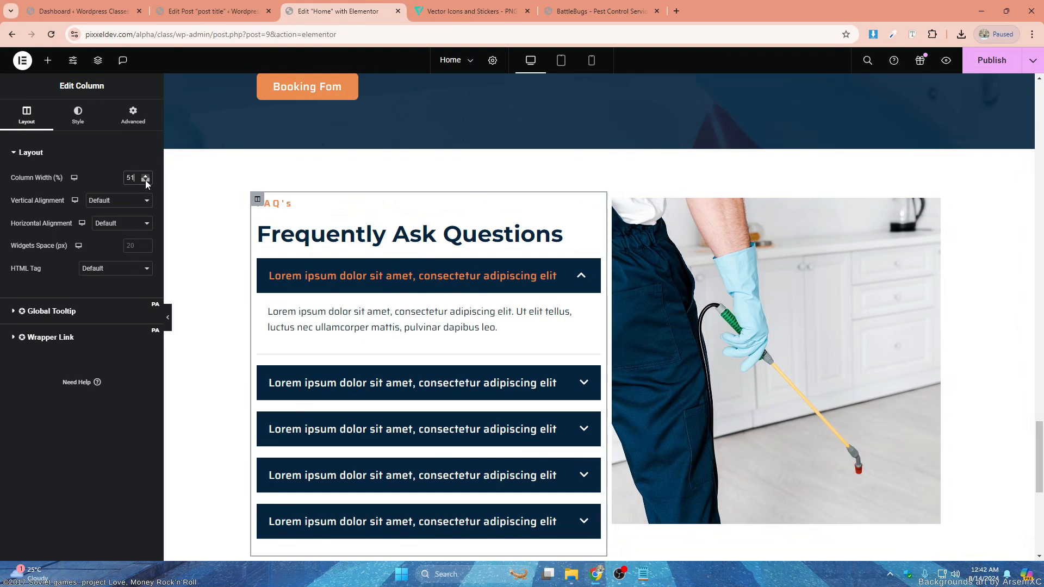
# - Give the image column a left margin of 50 px, leaving its other margins at 0
pyautogui.click(613, 199)
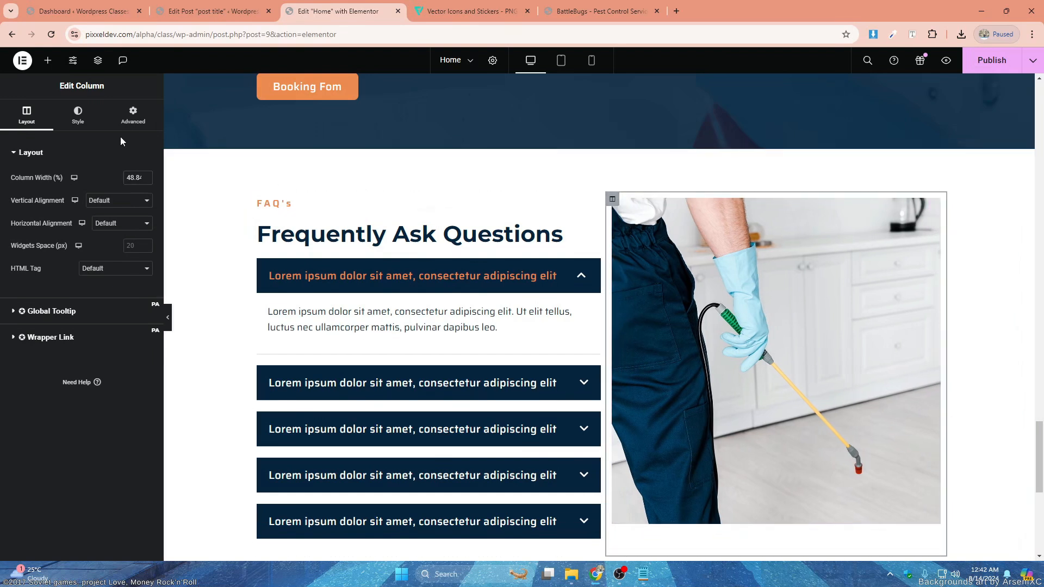
pyautogui.click(133, 116)
pyautogui.click(108, 190)
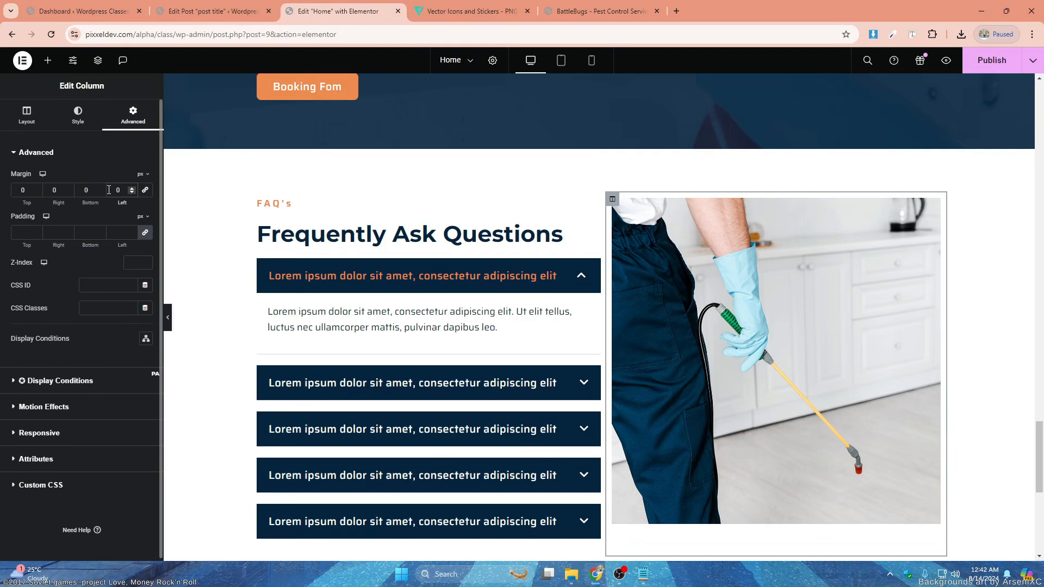
pyautogui.write('5')
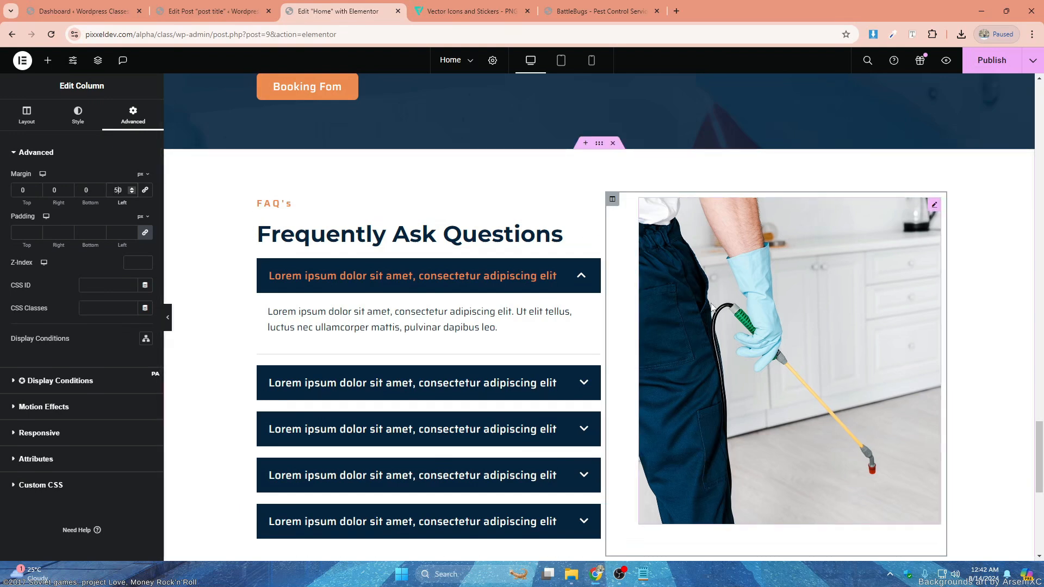
# - Set the exterminator image's height to 650 px and save the page
pyautogui.click(934, 205)
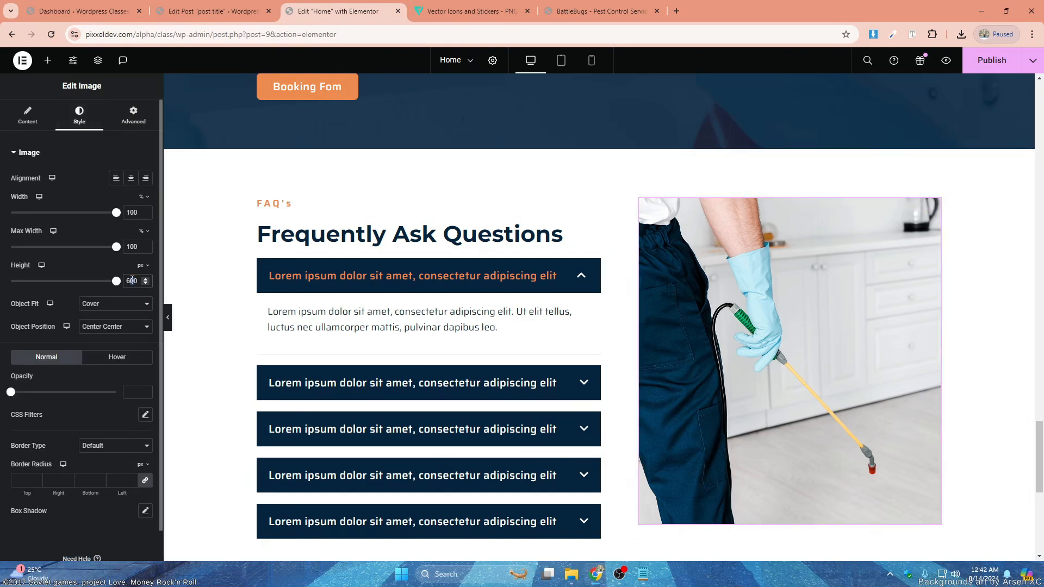
pyautogui.moveTo(136, 280); pyautogui.dragTo(138, 279)
pyautogui.write('50')
pyautogui.scroll(-1, 720, 277)
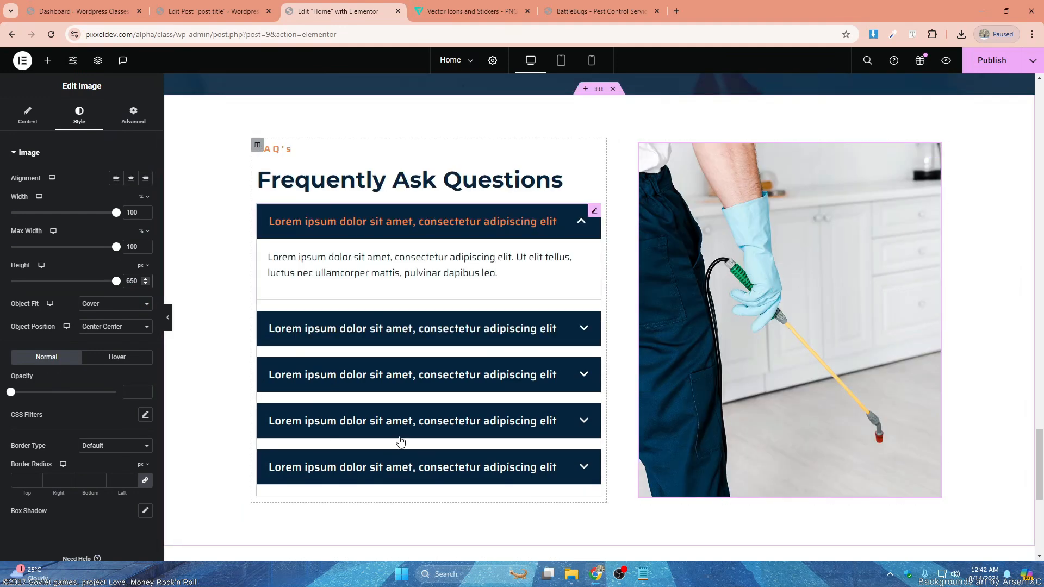
pyautogui.hotkey('ctrl', 's')
pyautogui.scroll(8, 653, 214)
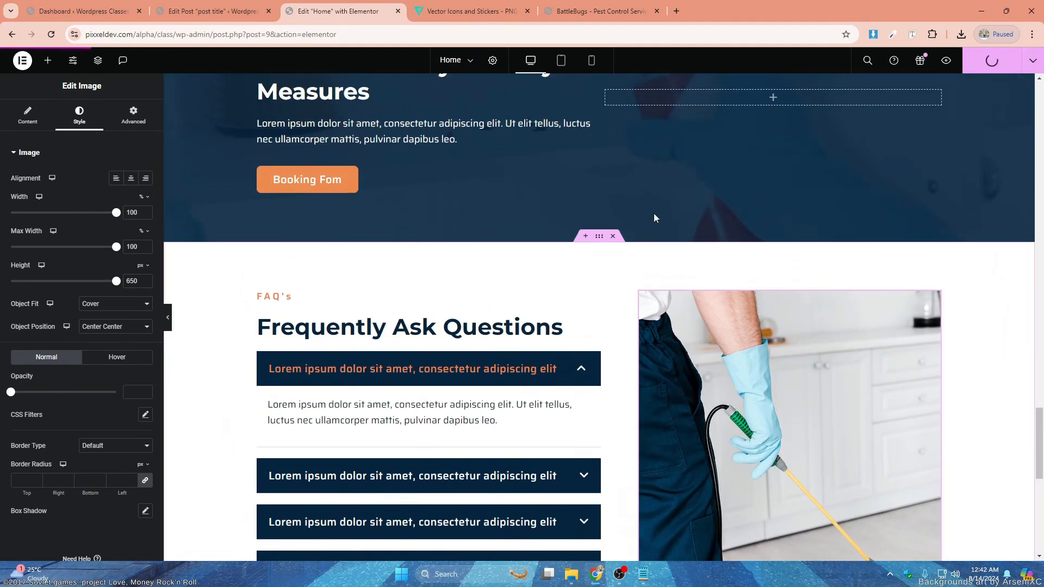
pyautogui.scroll(10, 661, 214)
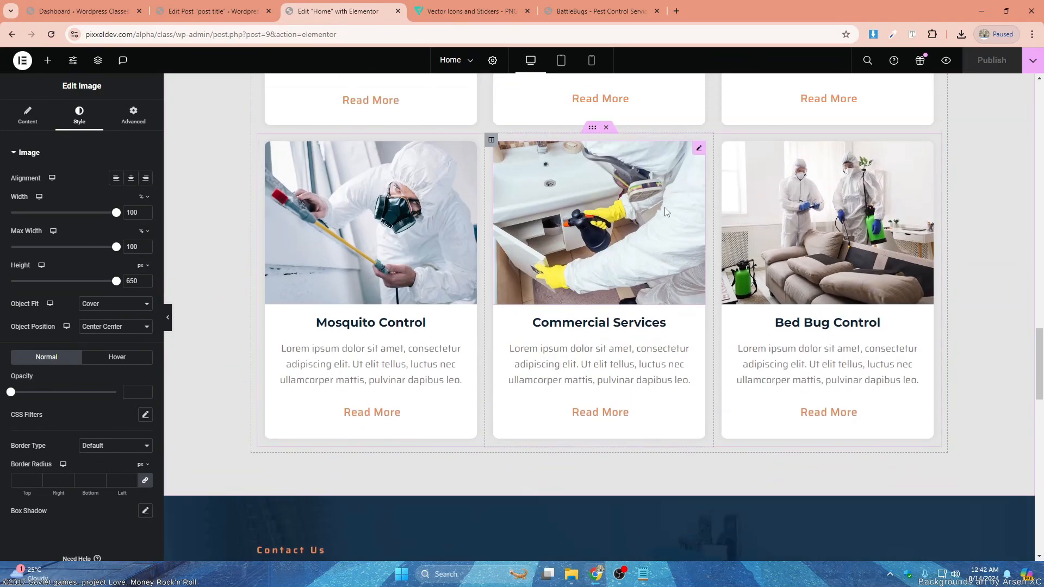
# - Give the empty single-column section below the FAQ a classic background color of #F0F0F0
pyautogui.scroll(-6, 661, 213)
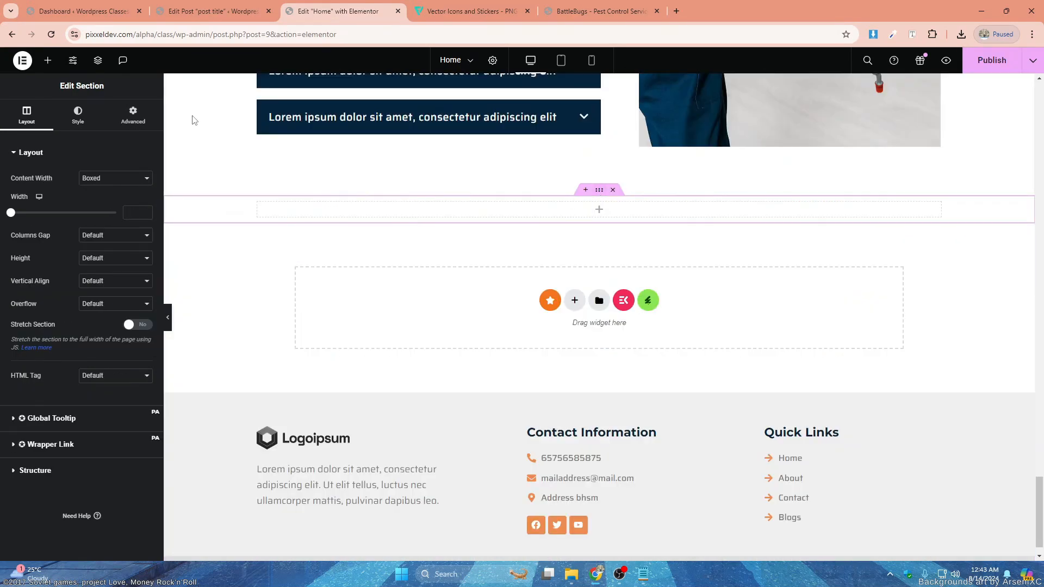
pyautogui.click(77, 114)
pyautogui.click(116, 200)
pyautogui.click(101, 201)
pyautogui.click(145, 225)
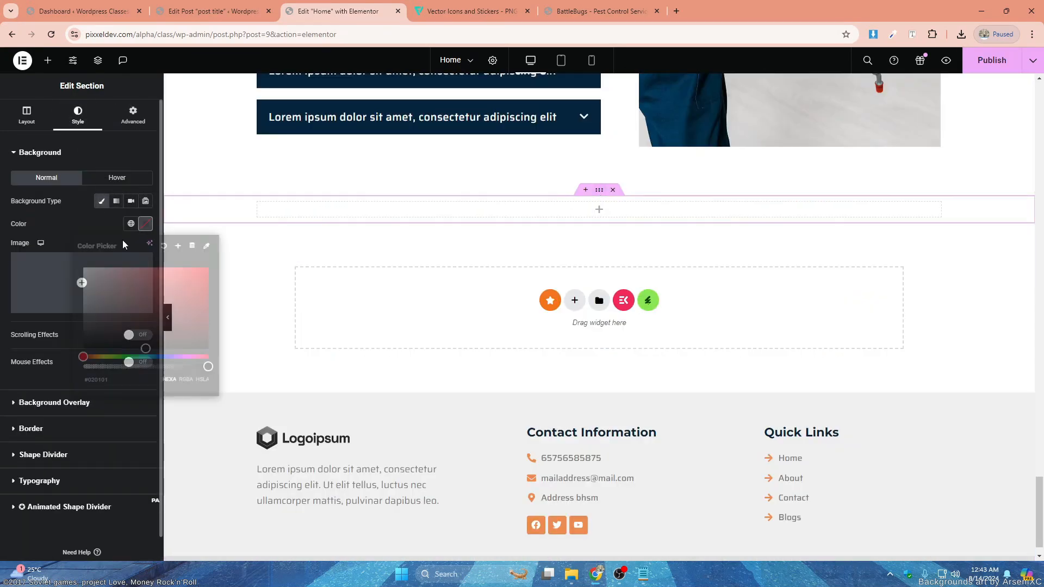
pyautogui.moveTo(92, 274); pyautogui.dragTo(82, 276)
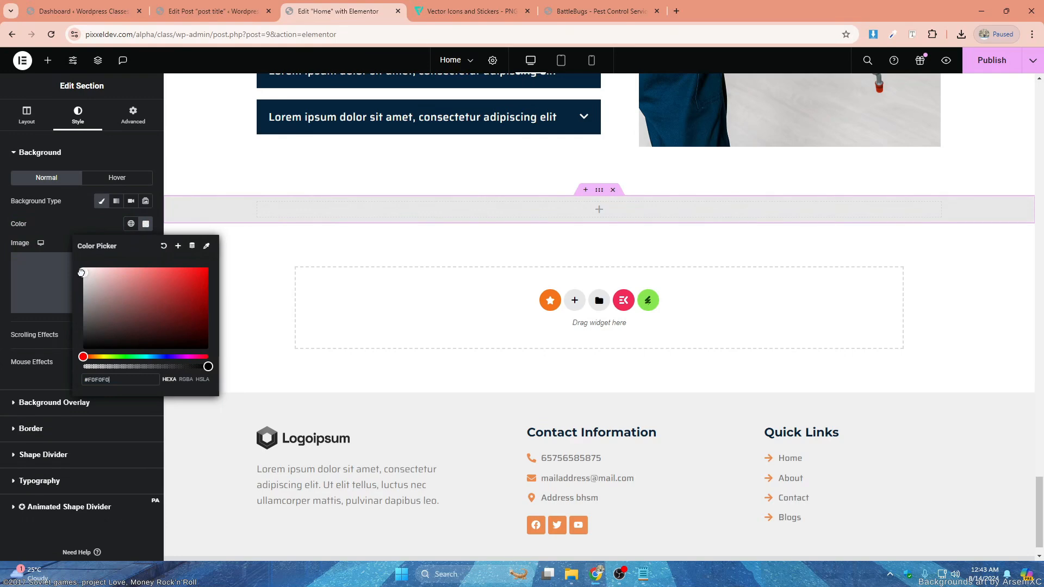
pyautogui.click(51, 280)
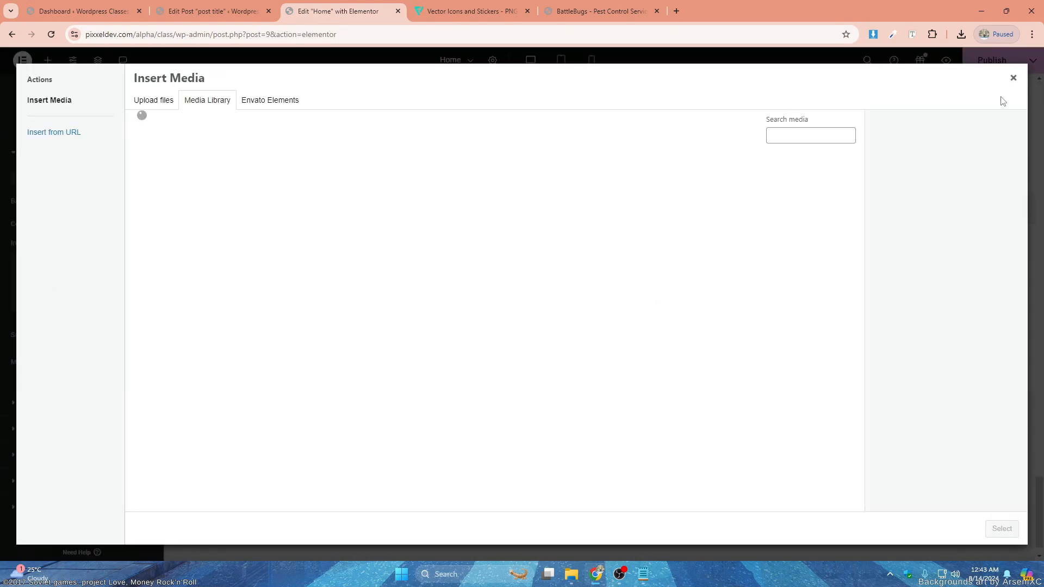
# - Upload the abstract-bg3 image from Downloads and use it as the classic background overlay of the light grey section
pyautogui.click(1013, 78)
pyautogui.click(61, 158)
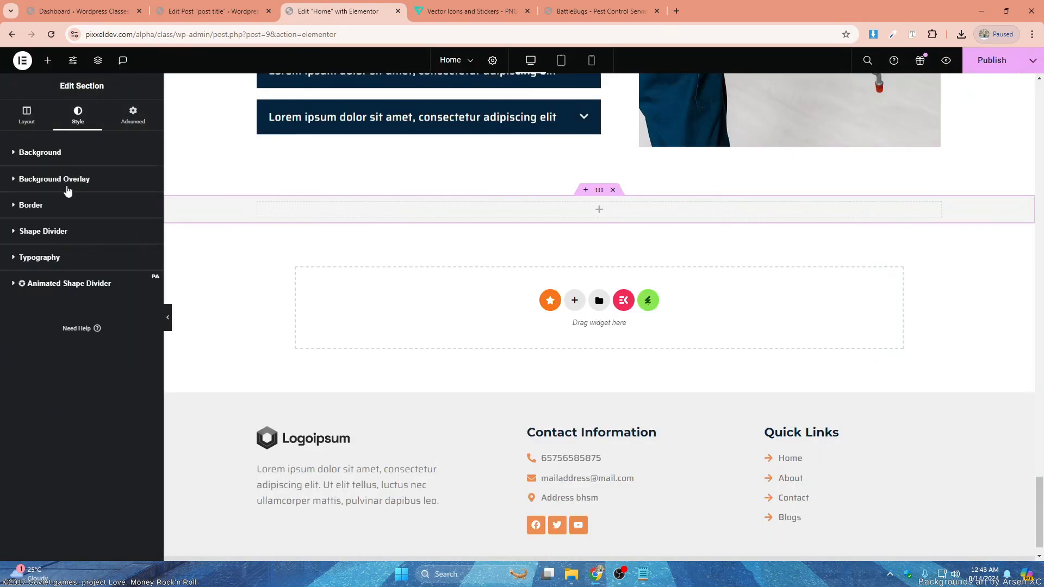
pyautogui.click(67, 179)
pyautogui.click(124, 227)
pyautogui.click(86, 298)
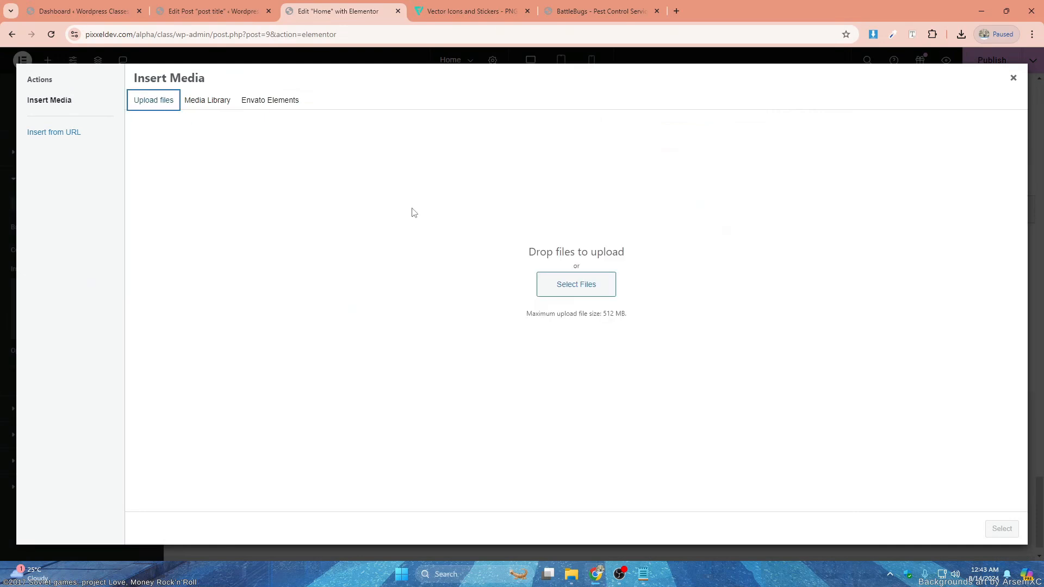
pyautogui.click(551, 288)
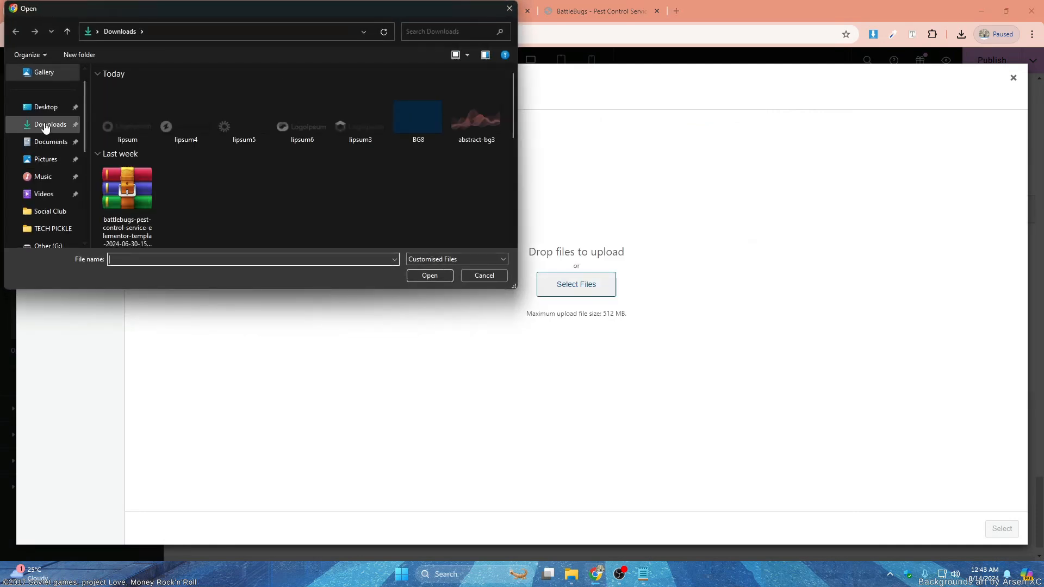
pyautogui.scroll(-1, 193, 142)
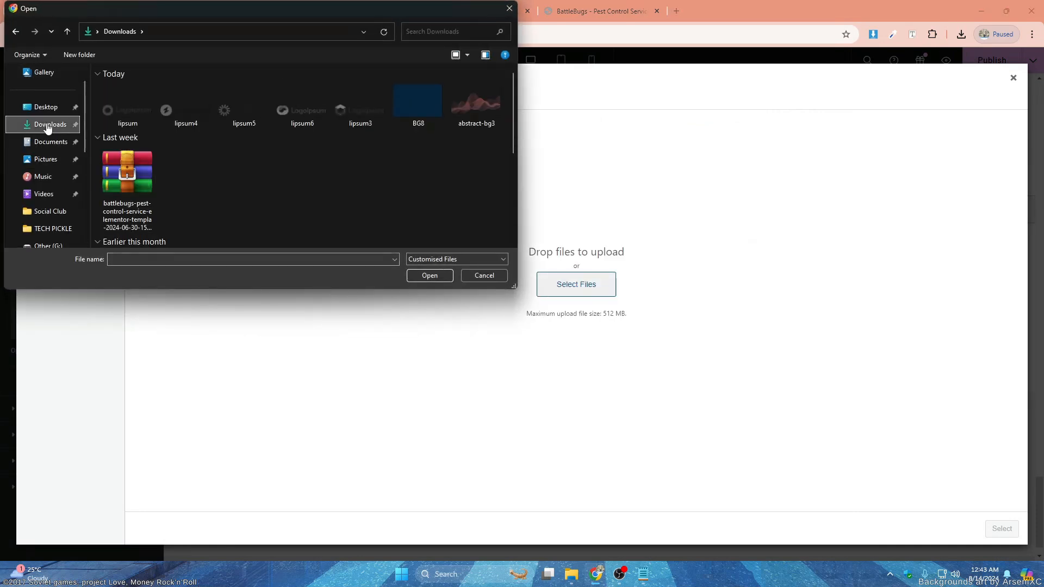
pyautogui.doubleClick(476, 111)
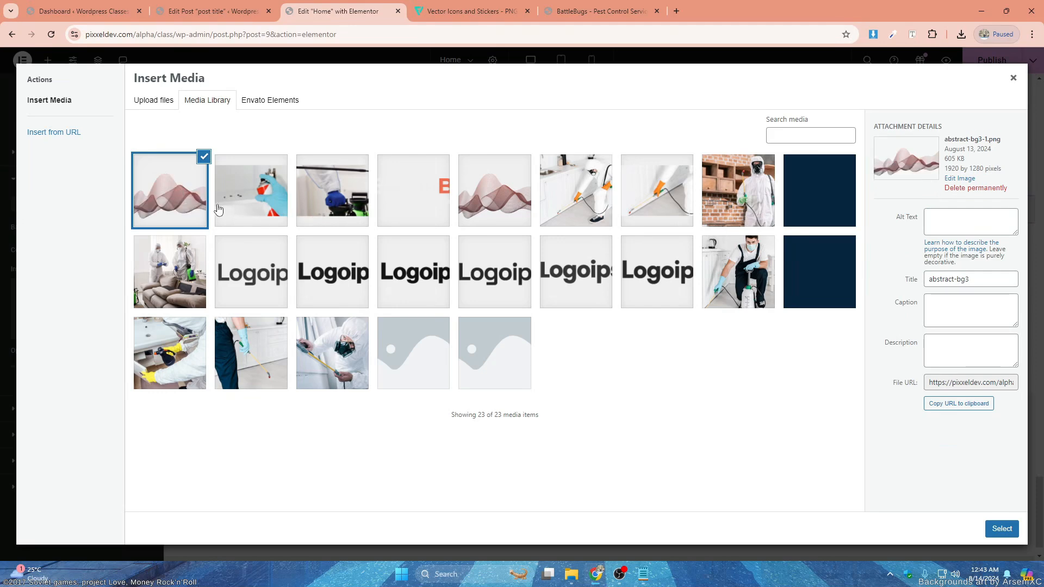
pyautogui.click(1002, 530)
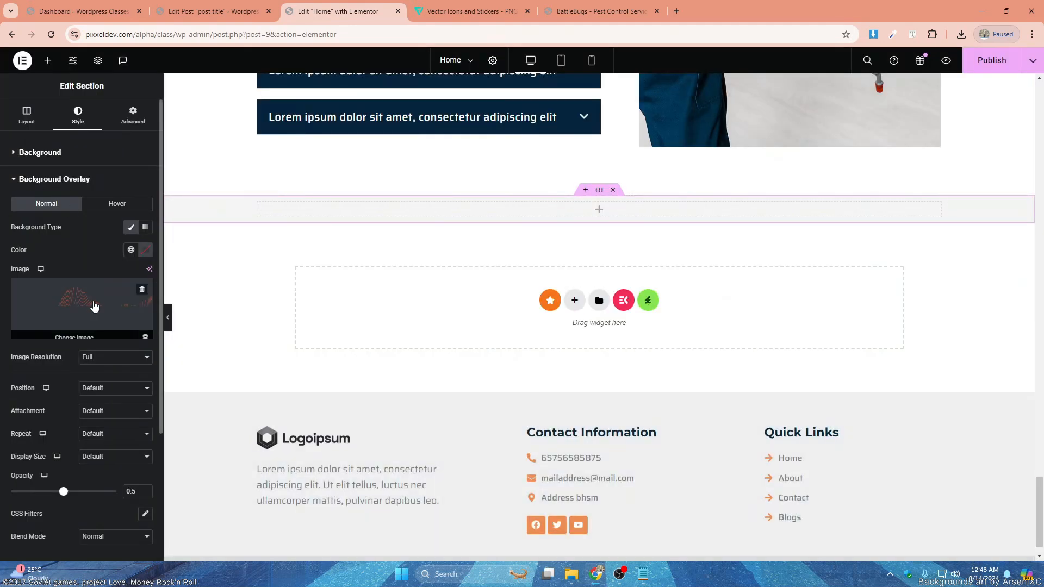
# - Set the overlay image to Center Center position, No-repeat and Cover display size, with an opacity of 0.1
pyautogui.scroll(-2, 597, 215)
pyautogui.click(132, 390)
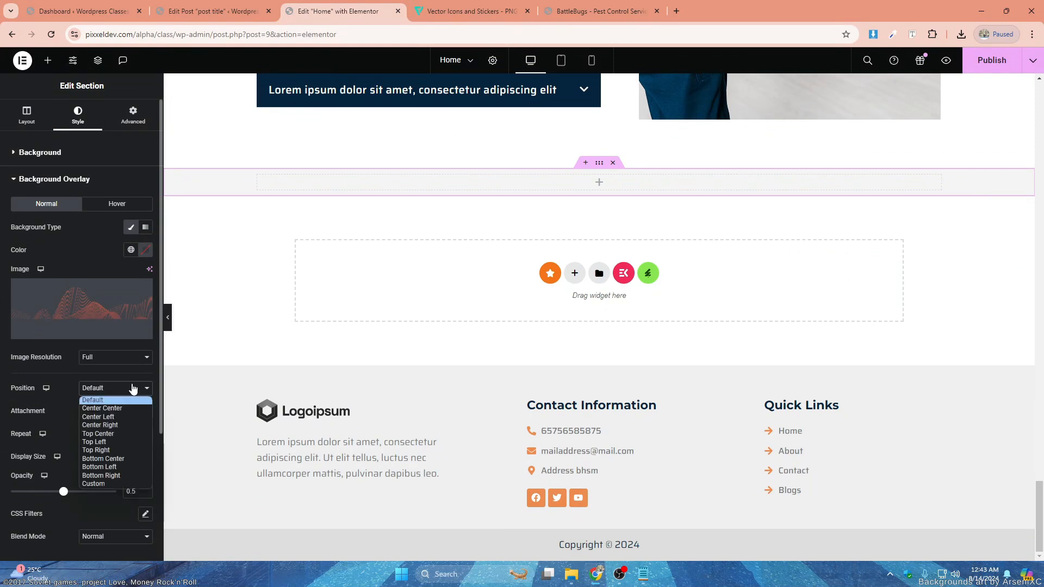
pyautogui.click(126, 411)
pyautogui.click(124, 490)
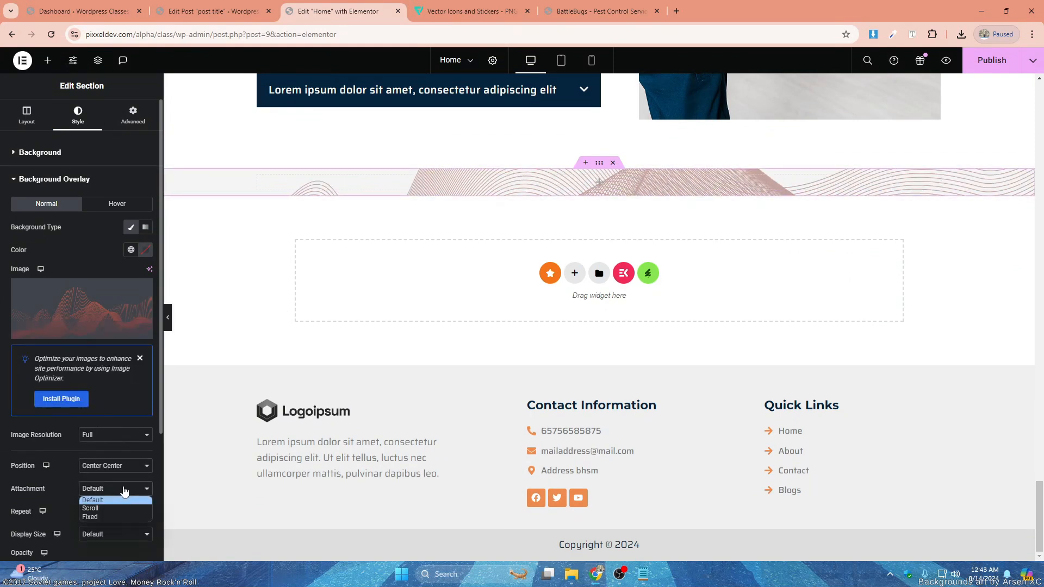
pyautogui.scroll(-3, 120, 443)
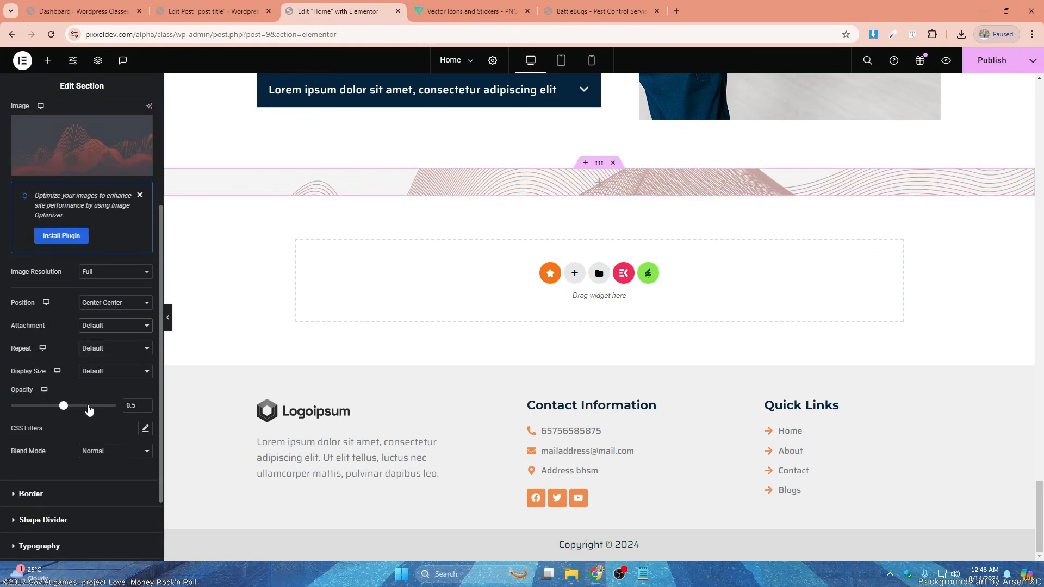
pyautogui.click(108, 326)
pyautogui.click(115, 329)
pyautogui.click(112, 351)
pyautogui.click(109, 371)
pyautogui.click(106, 371)
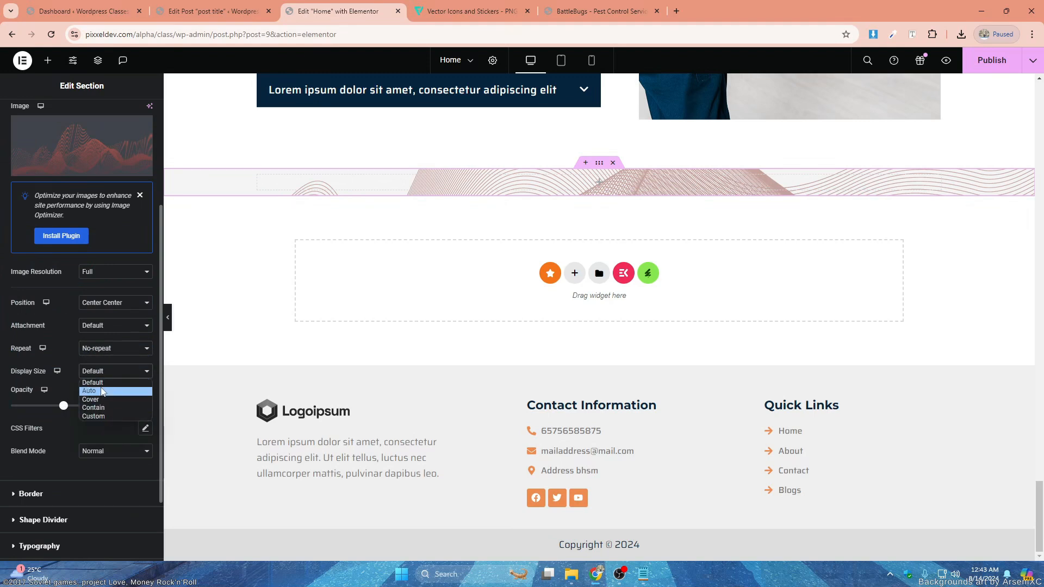
pyautogui.click(104, 402)
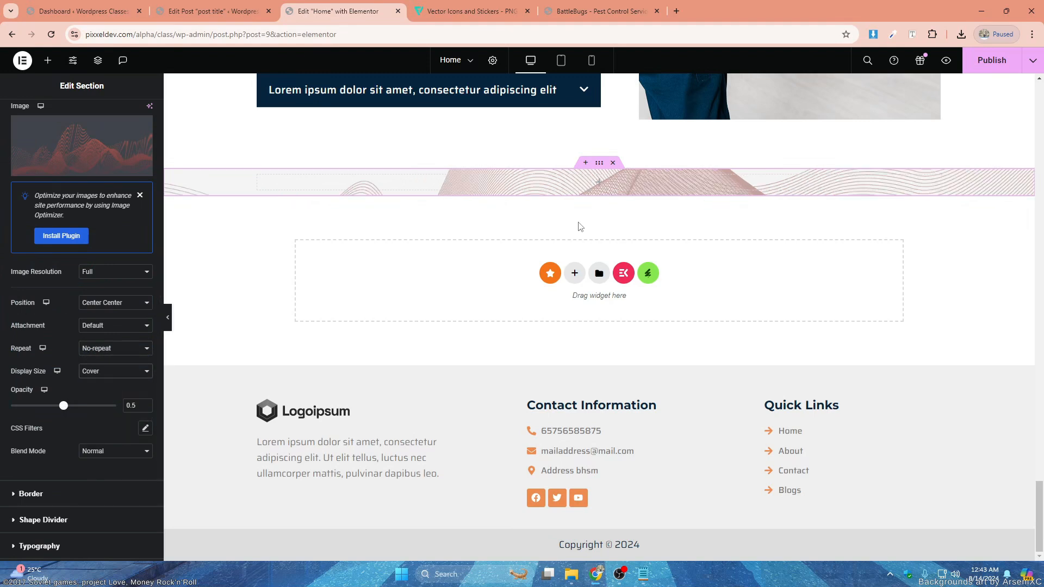
pyautogui.moveTo(64, 407); pyautogui.dragTo(20, 413)
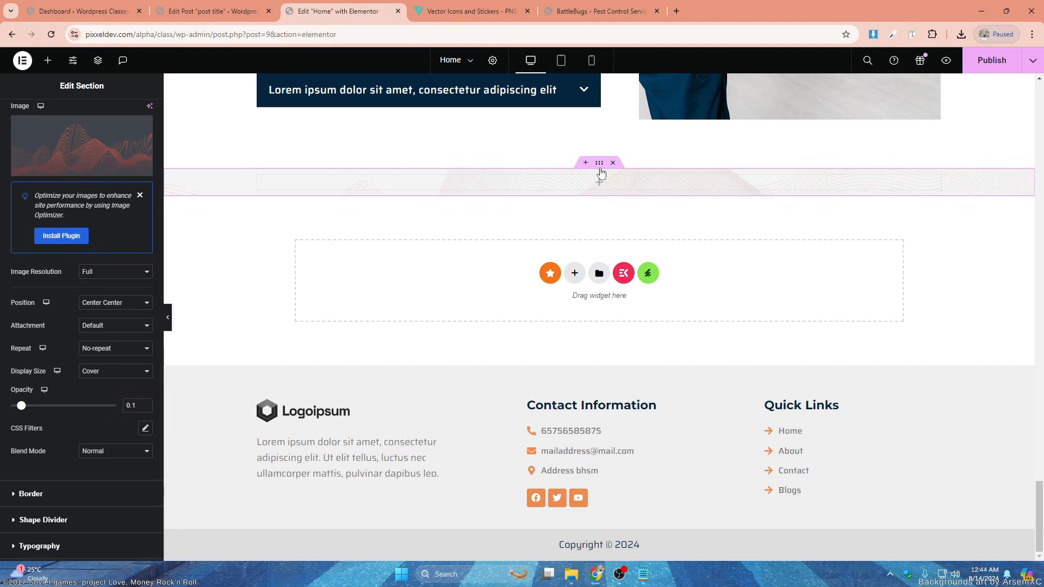
# - Give the light grey section 80 px of padding at the top and bottom, leaving the side padding at 0
pyautogui.scroll(3, 137, 126)
pyautogui.click(134, 118)
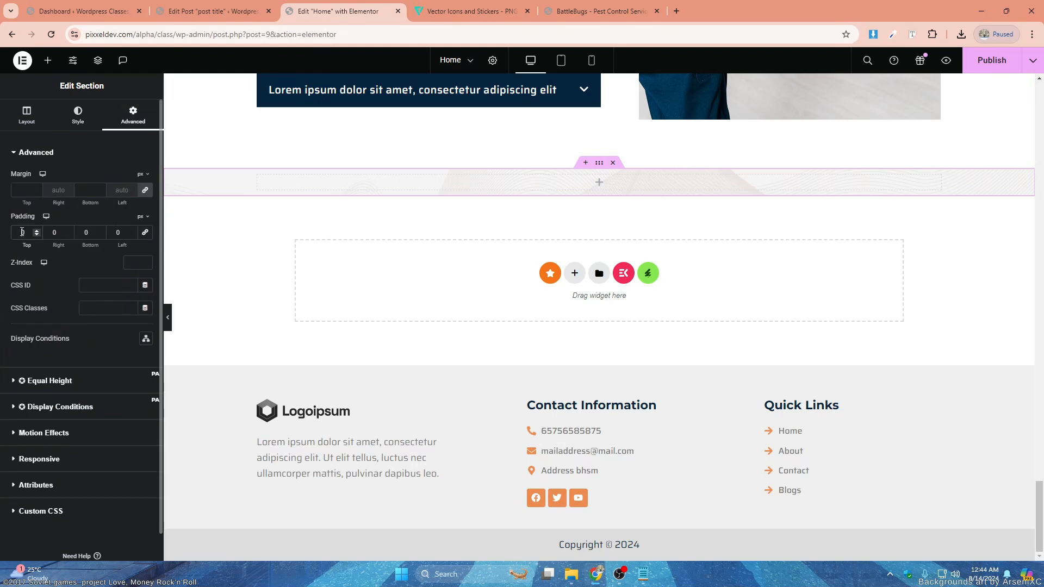
pyautogui.write('80')
pyautogui.click(87, 232)
pyautogui.write('80')
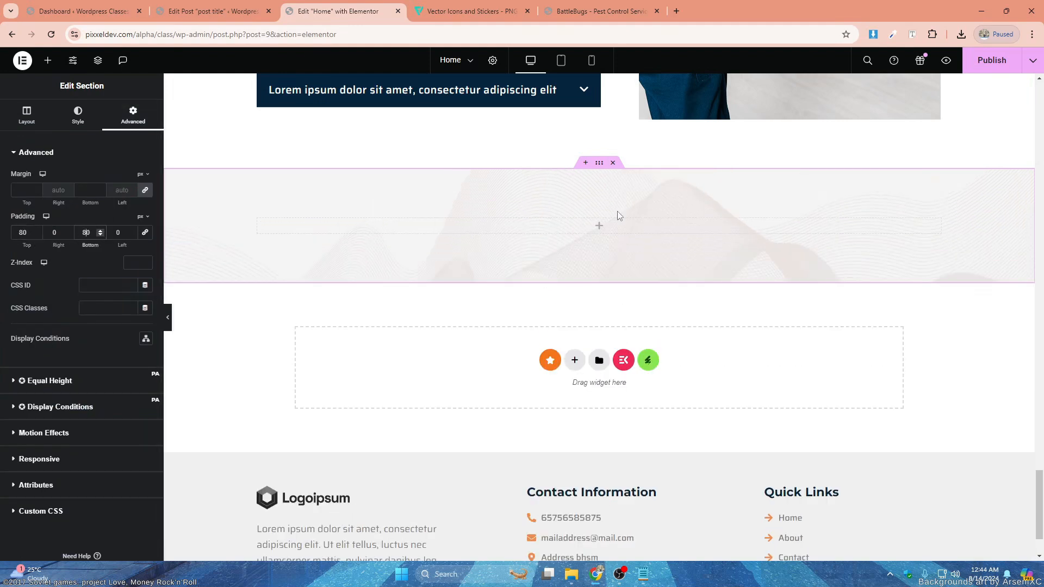
# - Add a Heading widget to the empty column of the light grey section
pyautogui.scroll(15, 653, 206)
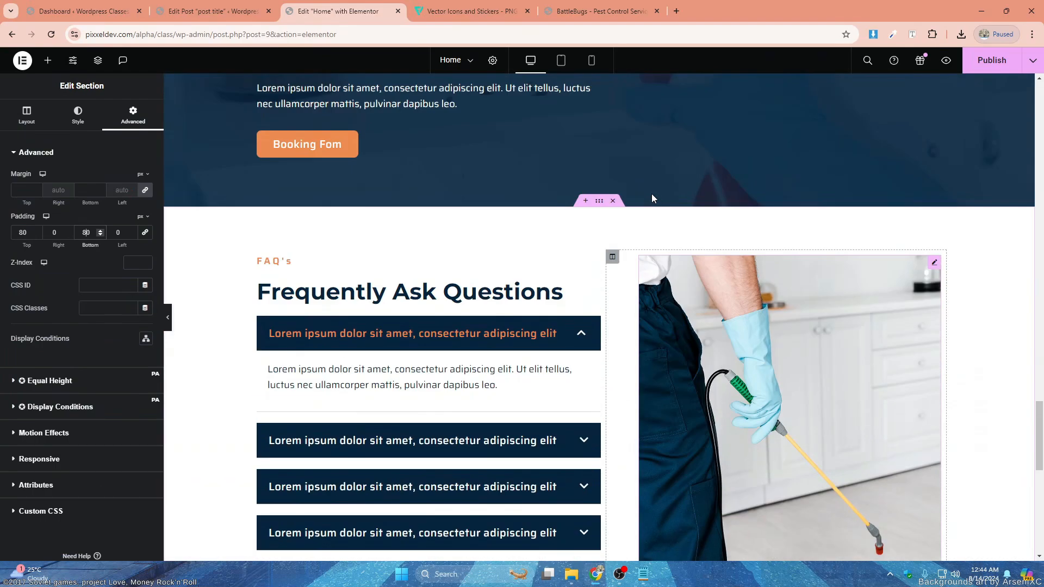
pyautogui.scroll(-15, 660, 270)
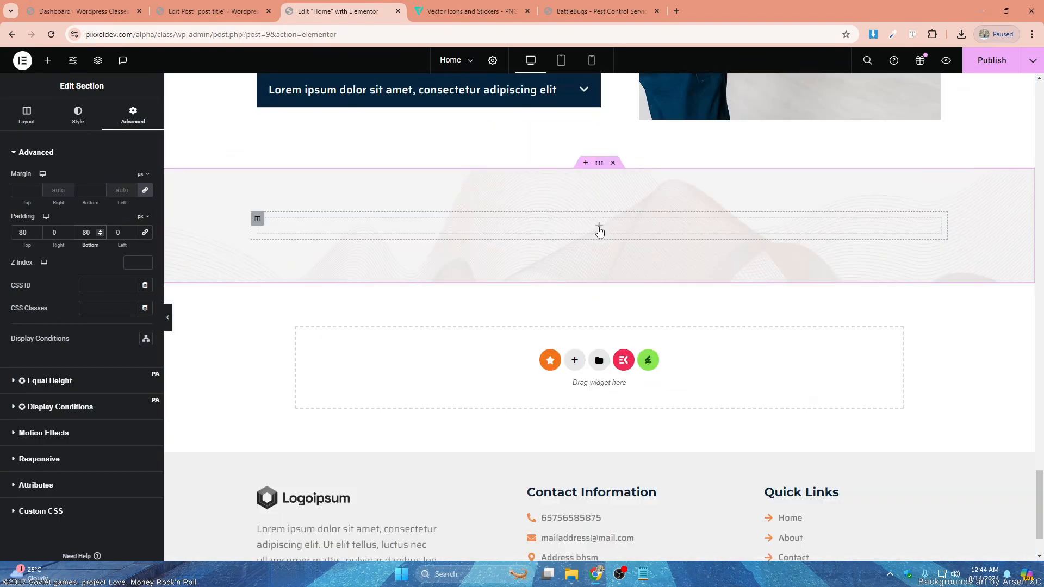
pyautogui.click(599, 226)
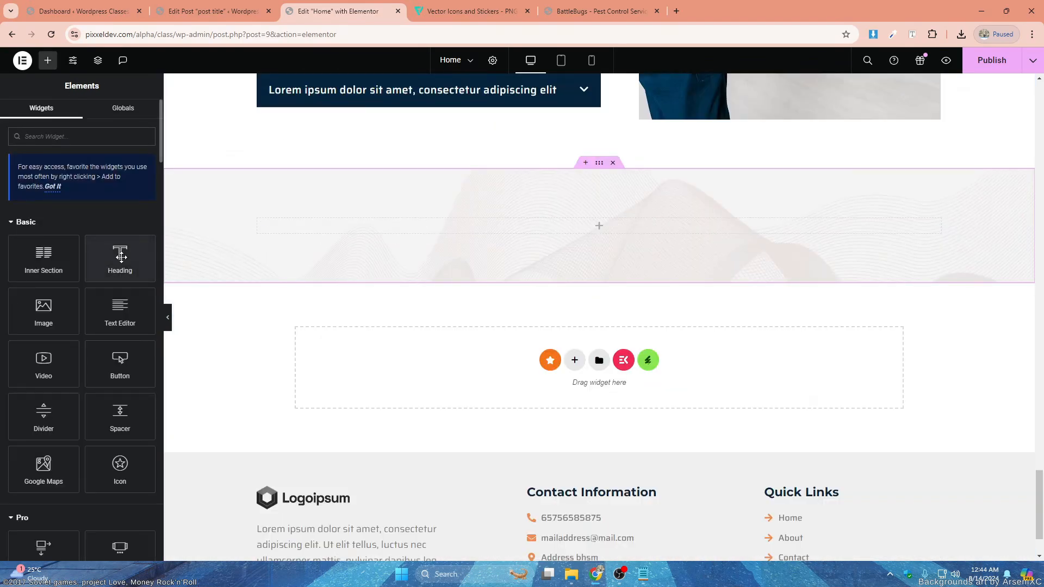
pyautogui.moveTo(121, 257); pyautogui.dragTo(610, 228)
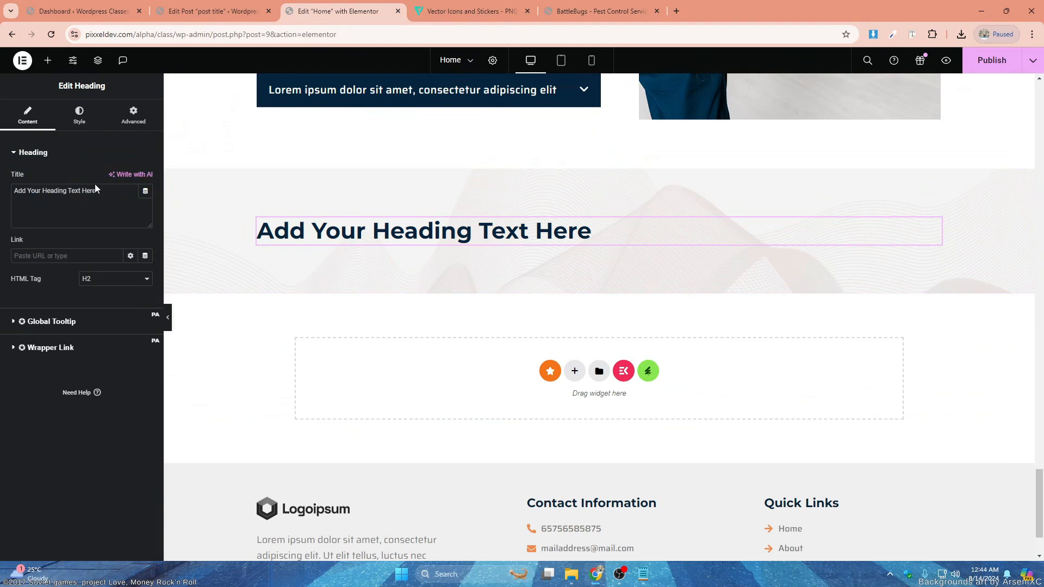
# - Change the new heading's title to "What Our Client Says" and center-align it
pyautogui.moveTo(95, 186); pyautogui.dragTo(0, 186)
pyautogui.write('C')
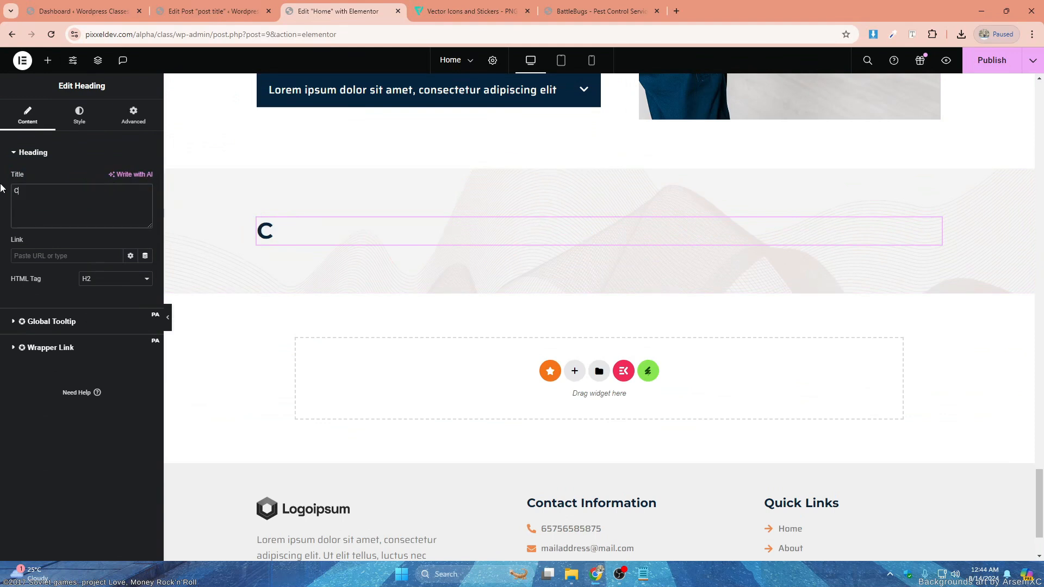
pyautogui.press('BackSpace')
pyautogui.write('What ')
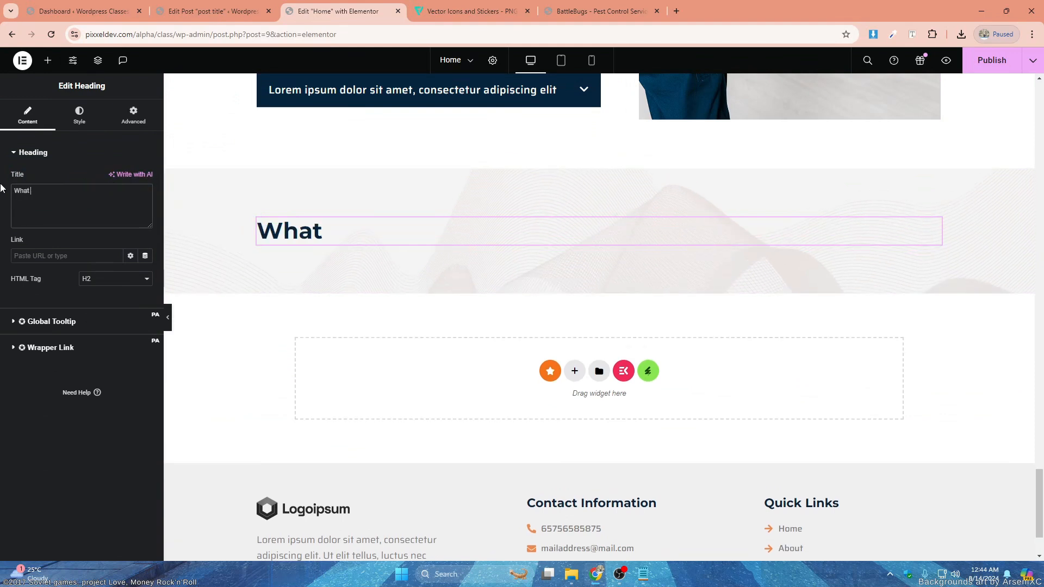
pyautogui.write('Our Cl')
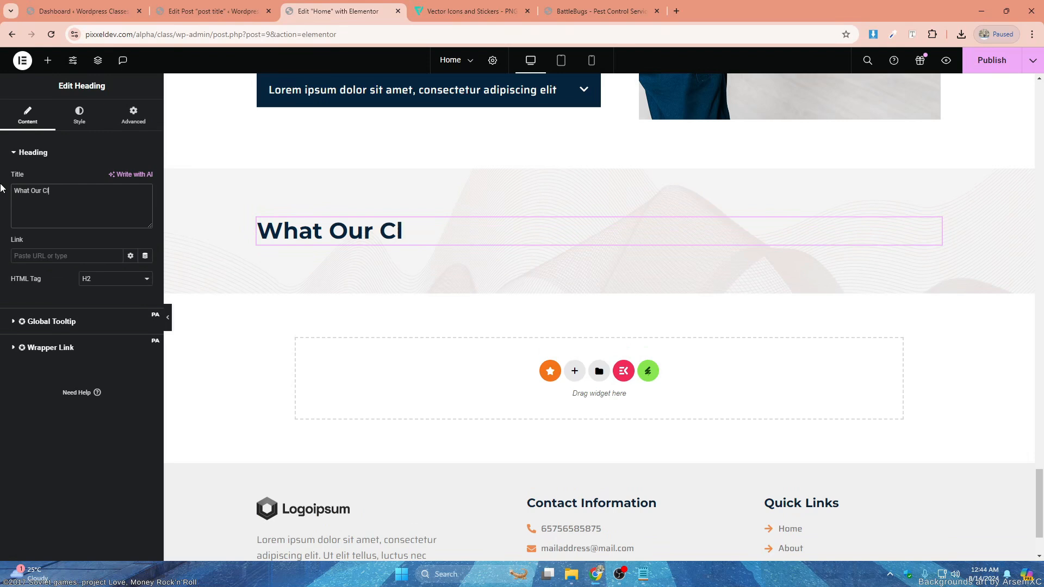
pyautogui.write('ient S')
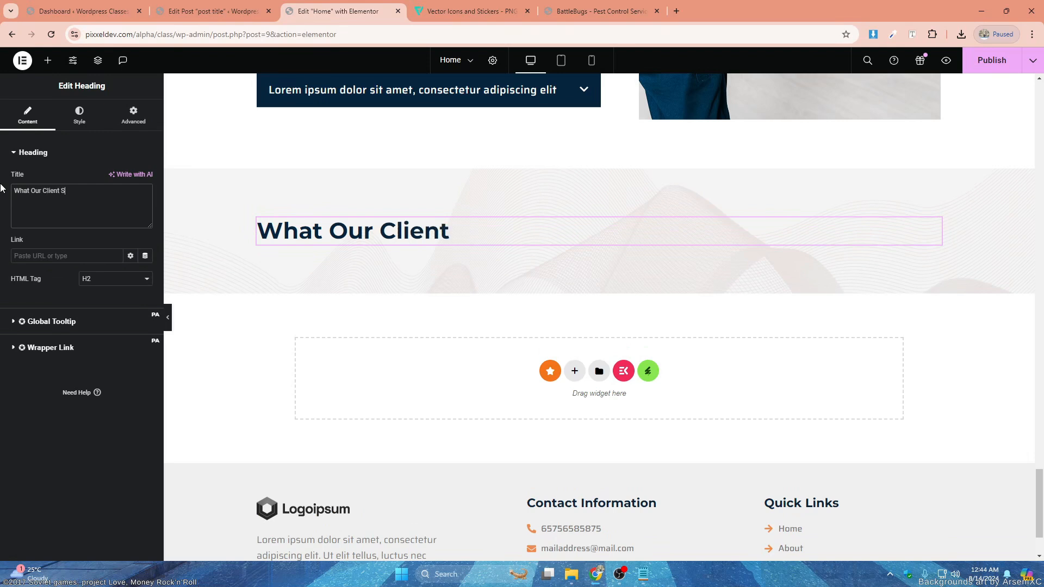
pyautogui.write('ays')
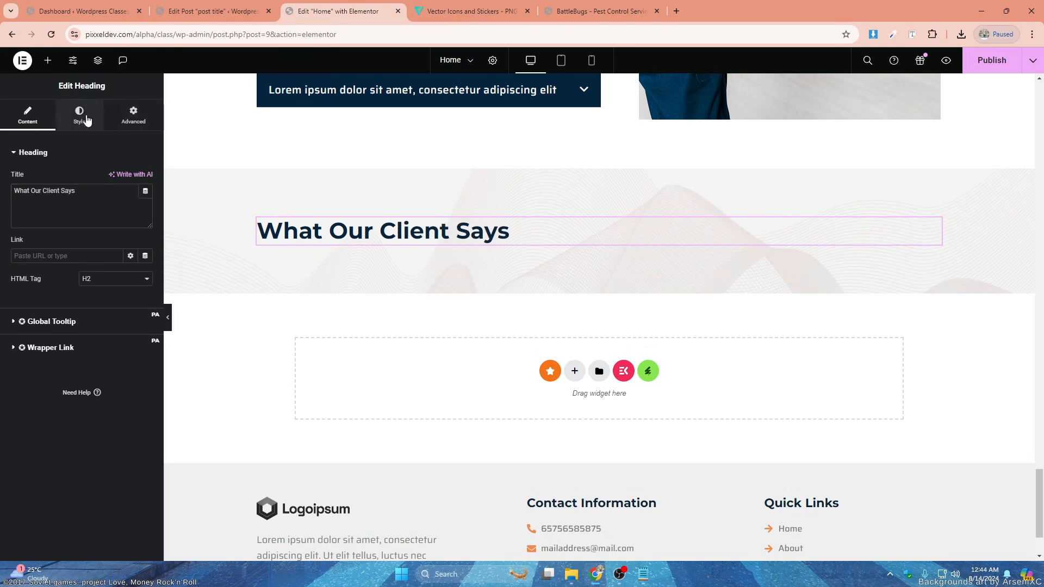
pyautogui.click(80, 116)
pyautogui.click(116, 177)
# - Copy the small "FAQ's" heading into the light grey section and place it above "What Our Client Says"
pyautogui.scroll(9, 552, 211)
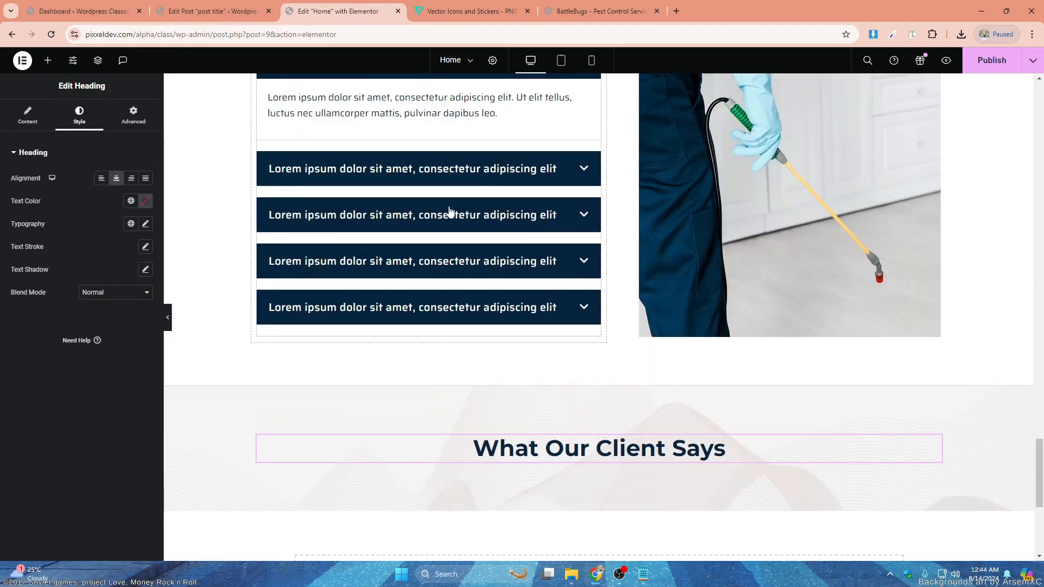
pyautogui.rightClick(299, 272)
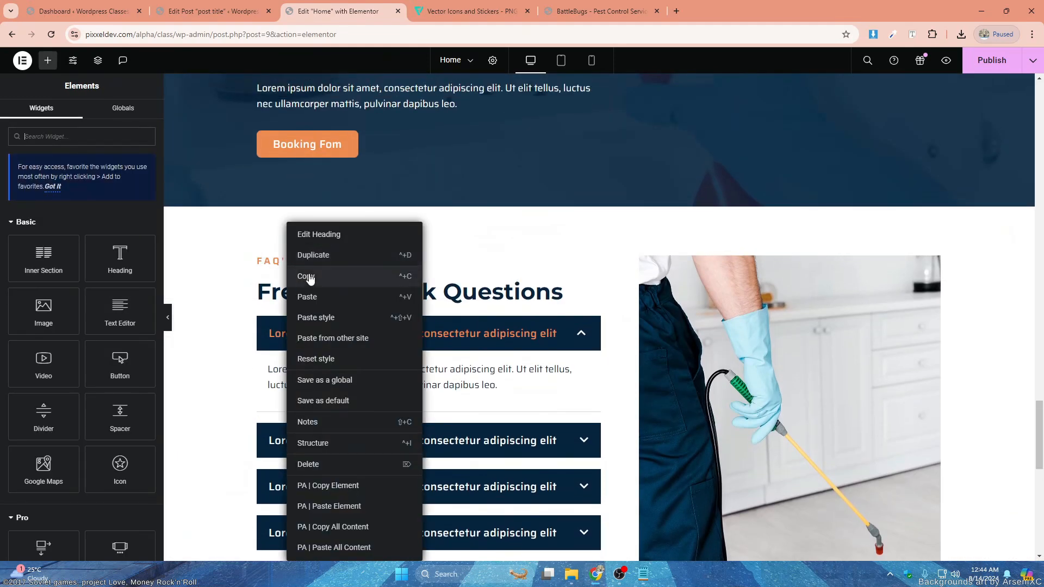
pyautogui.click(300, 275)
pyautogui.scroll(-8, 608, 321)
pyautogui.rightClick(628, 223)
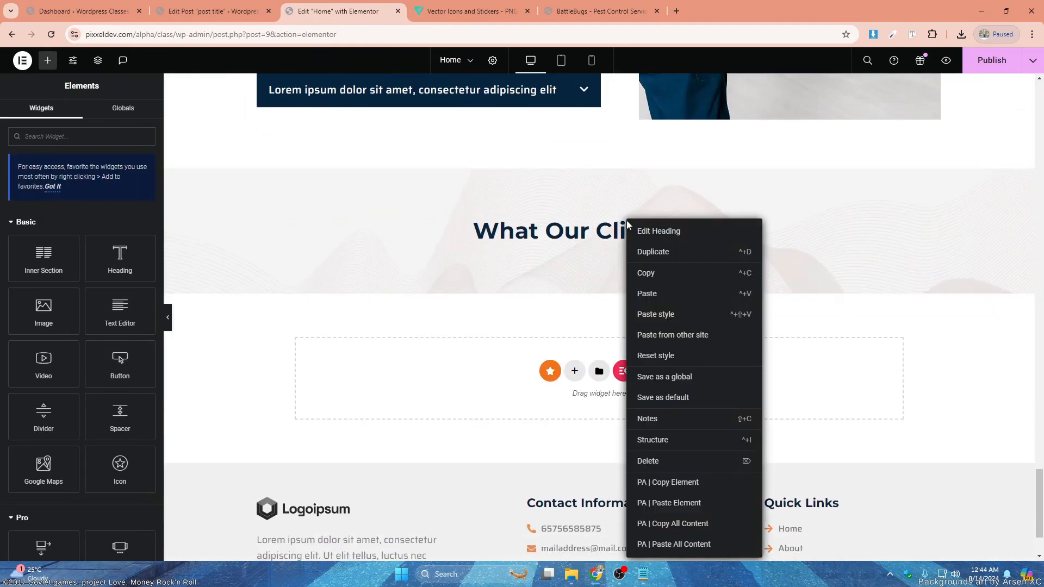
pyautogui.click(652, 293)
pyautogui.moveTo(917, 263); pyautogui.dragTo(653, 220)
# - Center-align the copied "FAQ's" heading and change its title to "Testimonials"
pyautogui.click(77, 130)
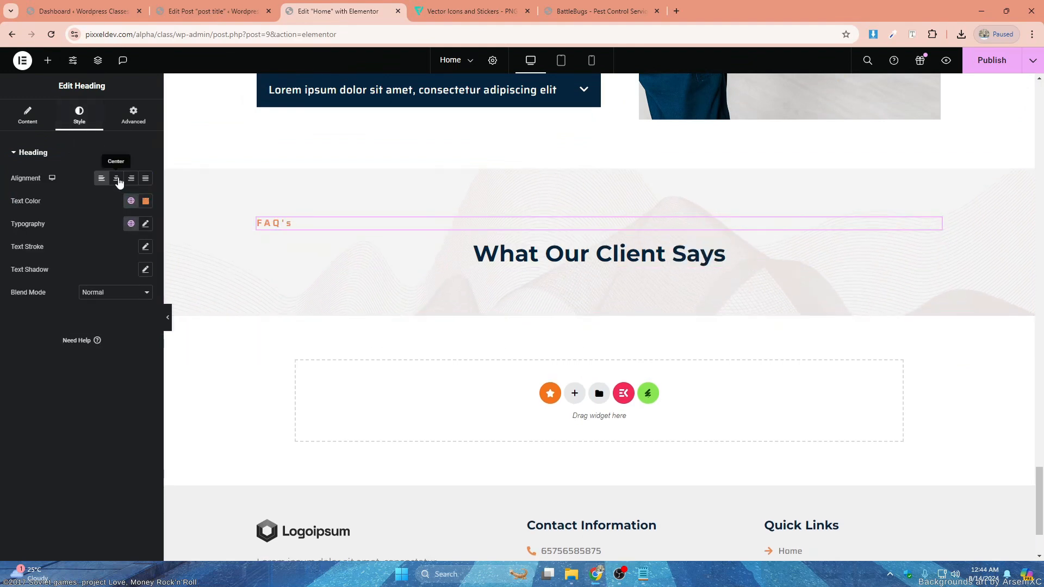
pyautogui.click(116, 178)
pyautogui.click(27, 115)
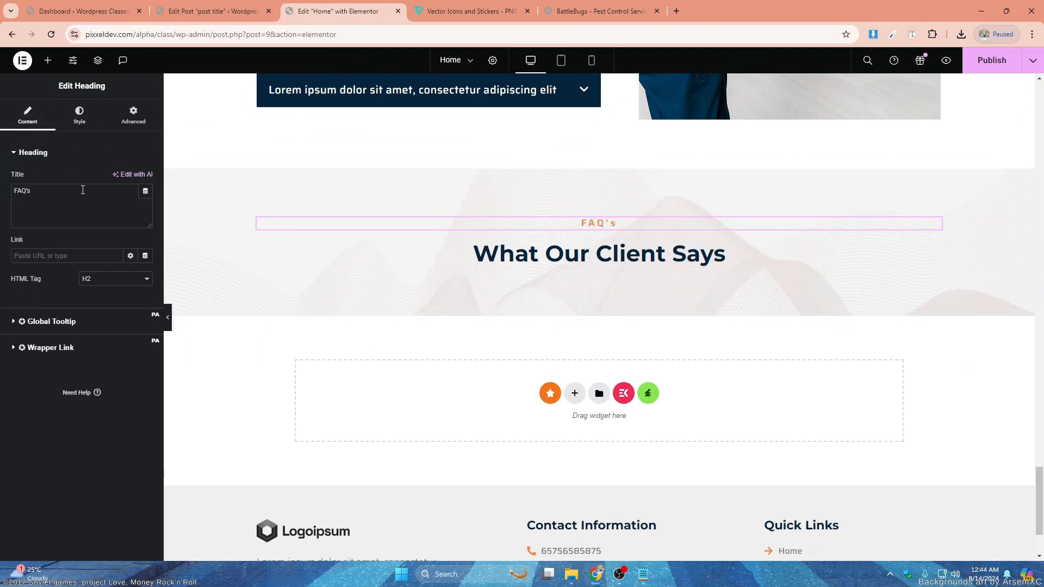
pyautogui.moveTo(32, 191); pyautogui.dragTo(1, 191)
pyautogui.write('Testimonials')
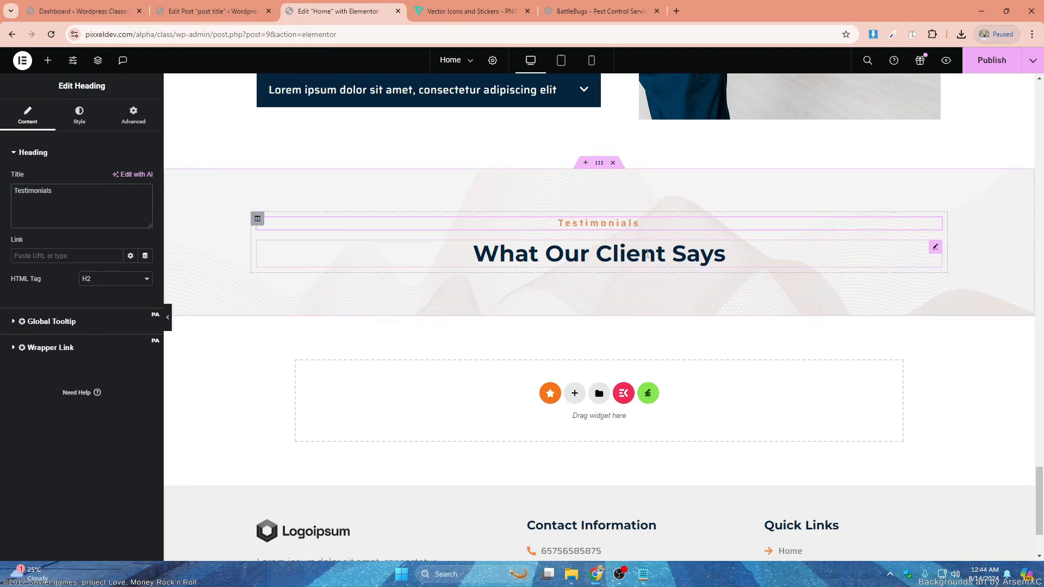
# - Find the Testimonial Carousel widget and place it below the "What Our Client Says" heading
pyautogui.click(49, 61)
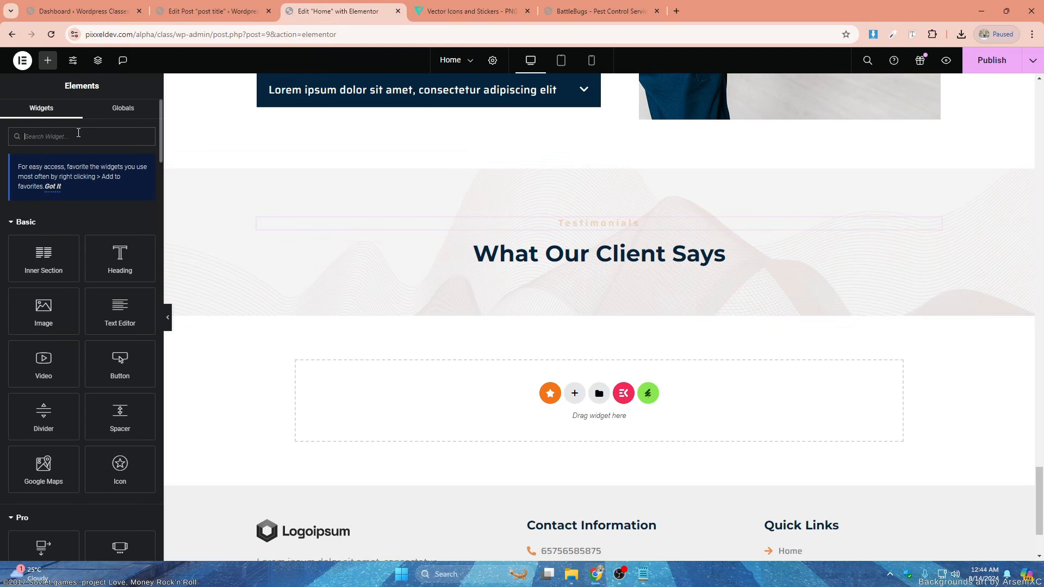
pyautogui.write('test')
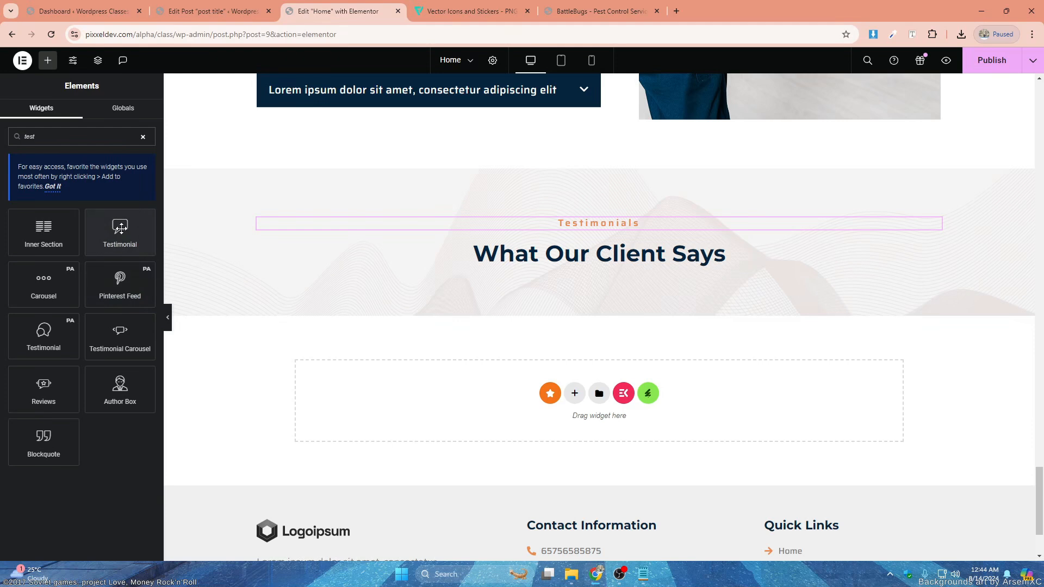
pyautogui.moveTo(123, 336); pyautogui.dragTo(609, 267)
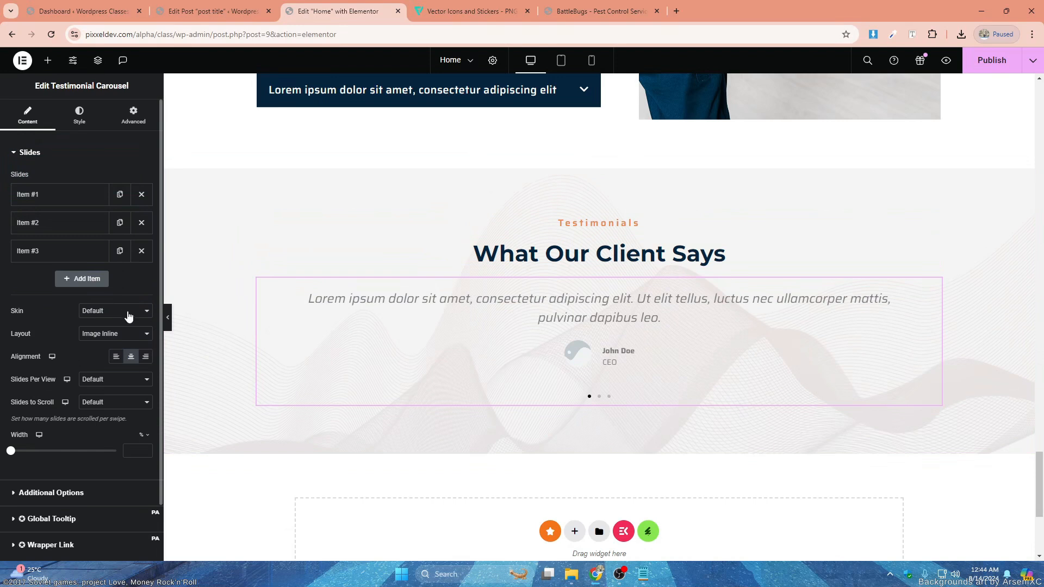
# - Set the testimonial carousel to 2 slides per view, 1 slide to scroll, and a width of 90%
pyautogui.click(131, 334)
pyautogui.click(130, 341)
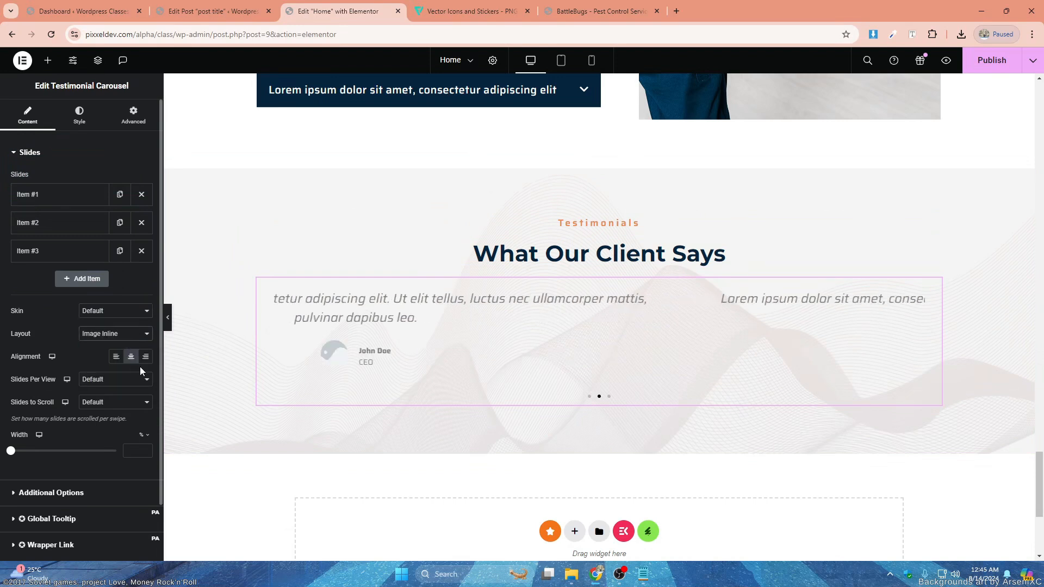
pyautogui.click(108, 380)
pyautogui.click(107, 411)
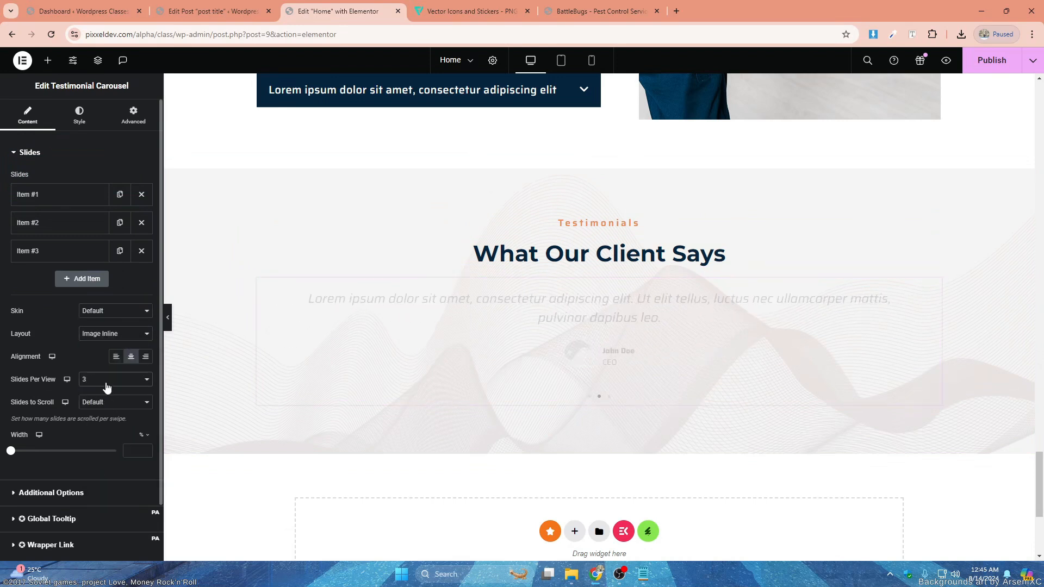
pyautogui.click(107, 384)
pyautogui.click(107, 400)
pyautogui.click(109, 403)
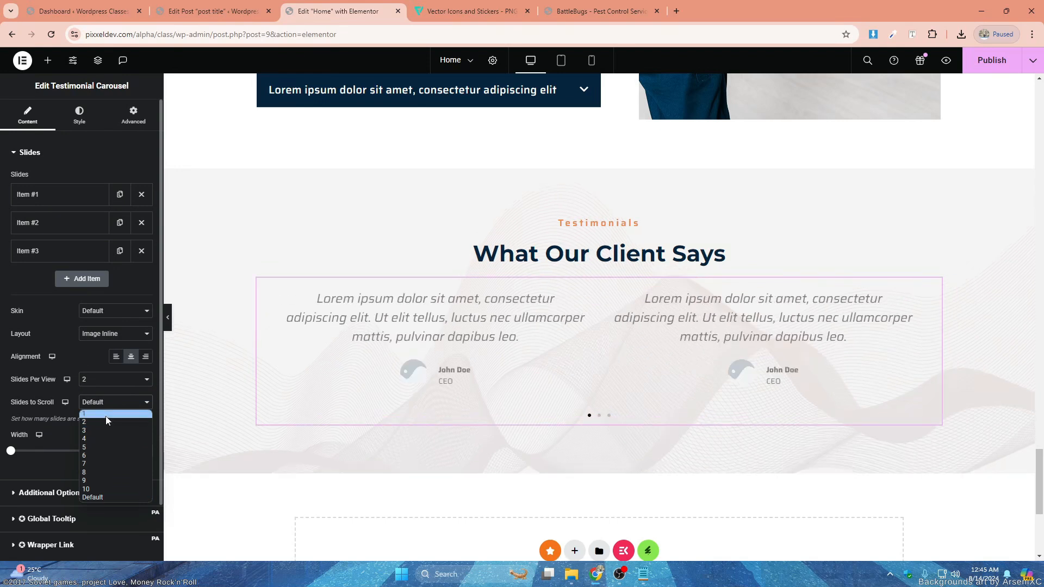
pyautogui.click(106, 416)
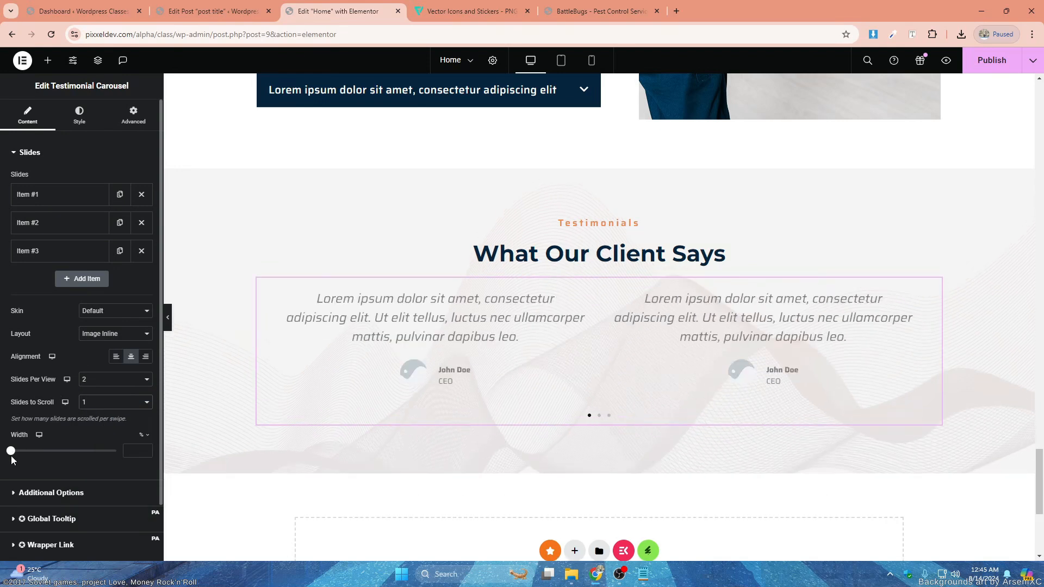
pyautogui.click(99, 451)
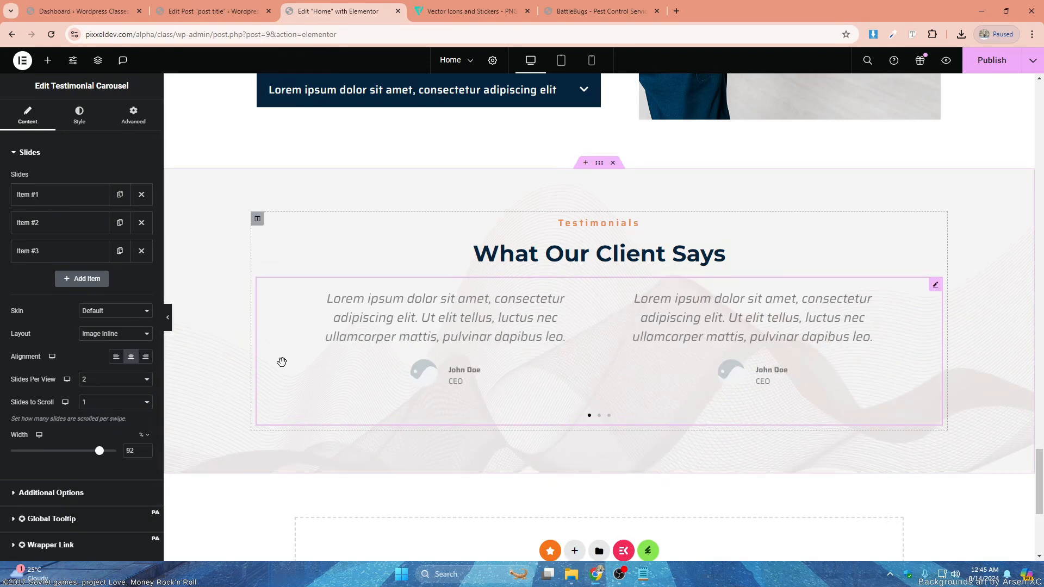
pyautogui.moveTo(98, 452); pyautogui.dragTo(95, 452)
# - Style the carousel slides with 15 space between, a white #FFFFFF background and a 10 px border radius
pyautogui.click(78, 115)
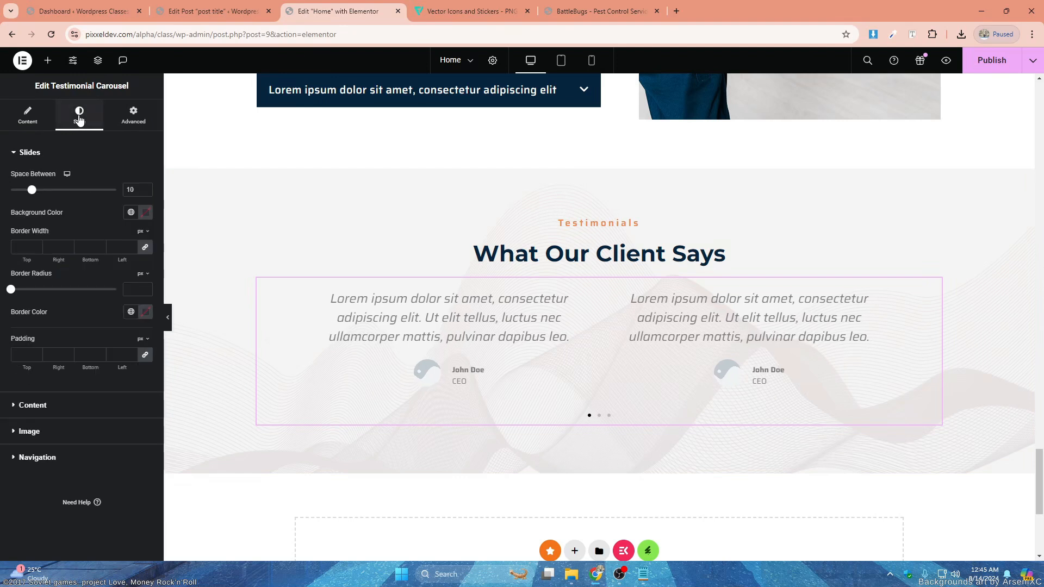
pyautogui.moveTo(34, 192); pyautogui.dragTo(42, 190)
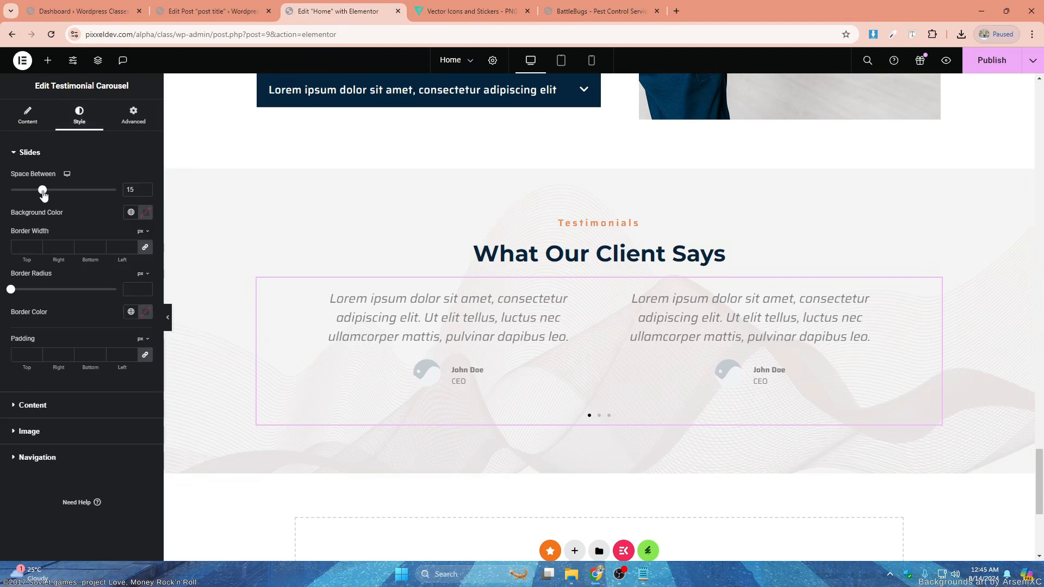
pyautogui.click(146, 213)
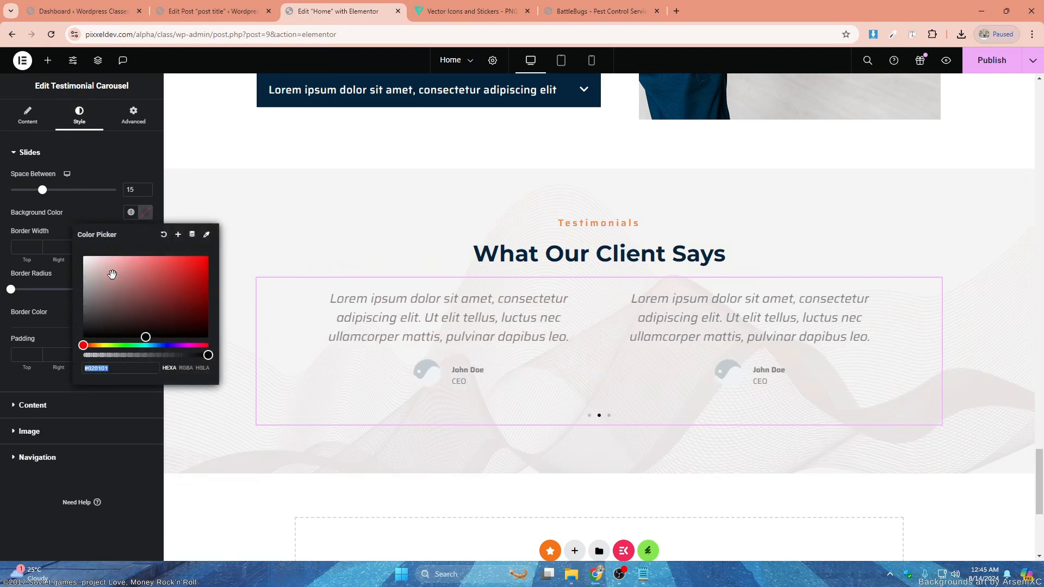
pyautogui.moveTo(109, 275); pyautogui.dragTo(71, 242)
pyautogui.click(146, 212)
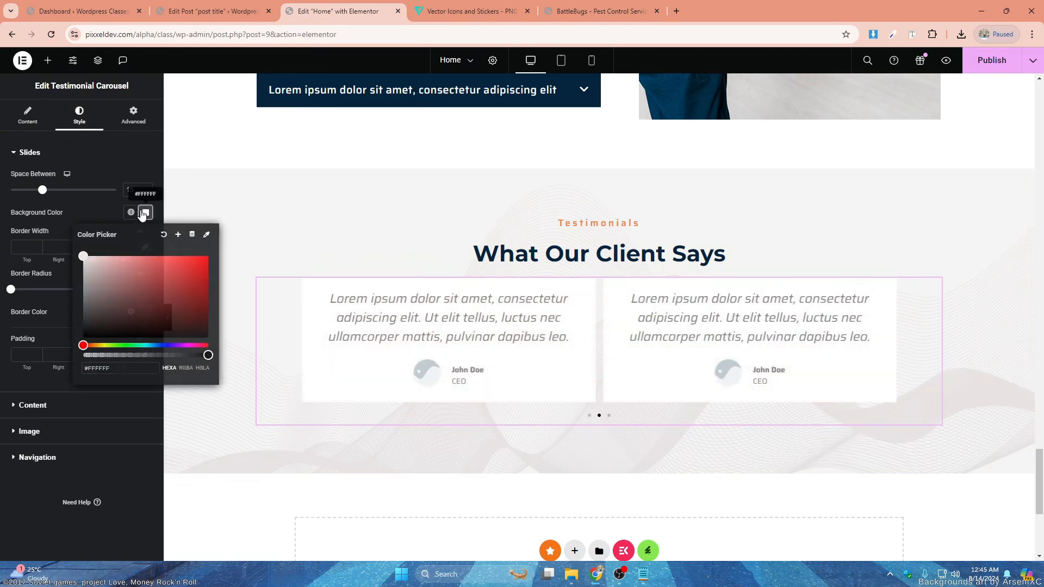
pyautogui.click(19, 356)
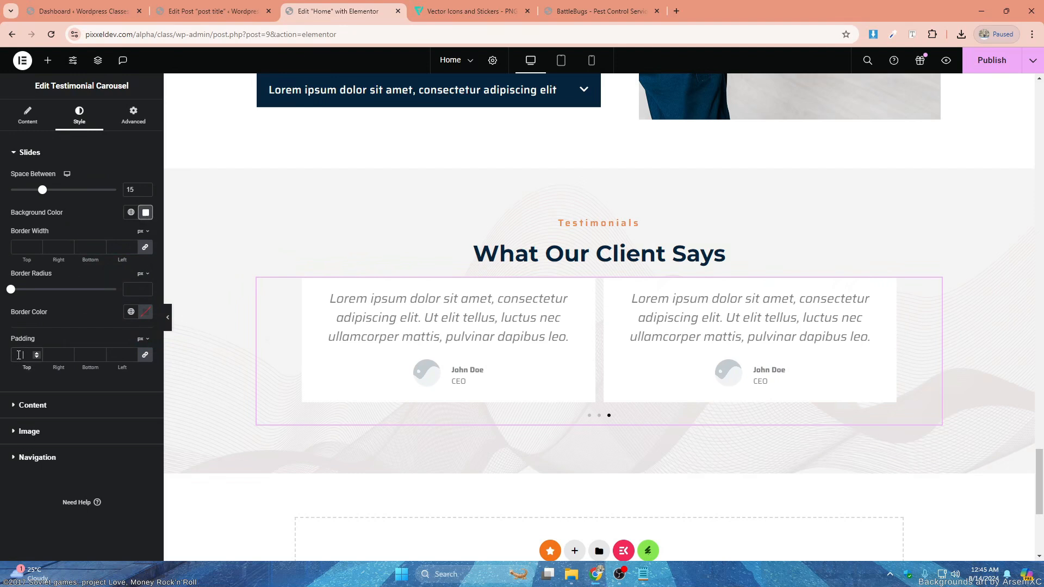
pyautogui.moveTo(11, 289); pyautogui.dragTo(20, 291)
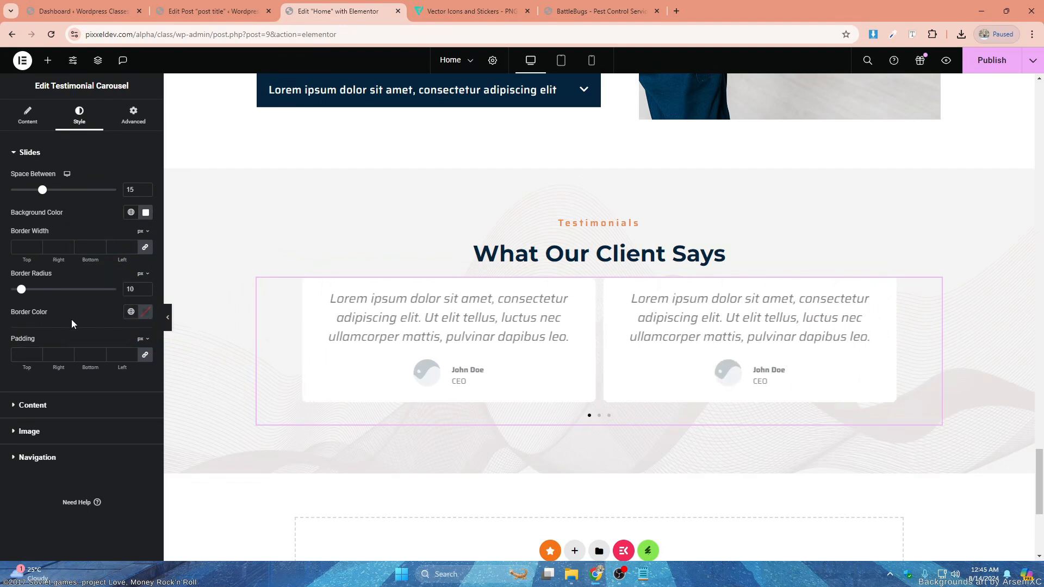
# - Apply the global Secondary color and a larger global typography preset to the name text in the testimonials
pyautogui.click(51, 409)
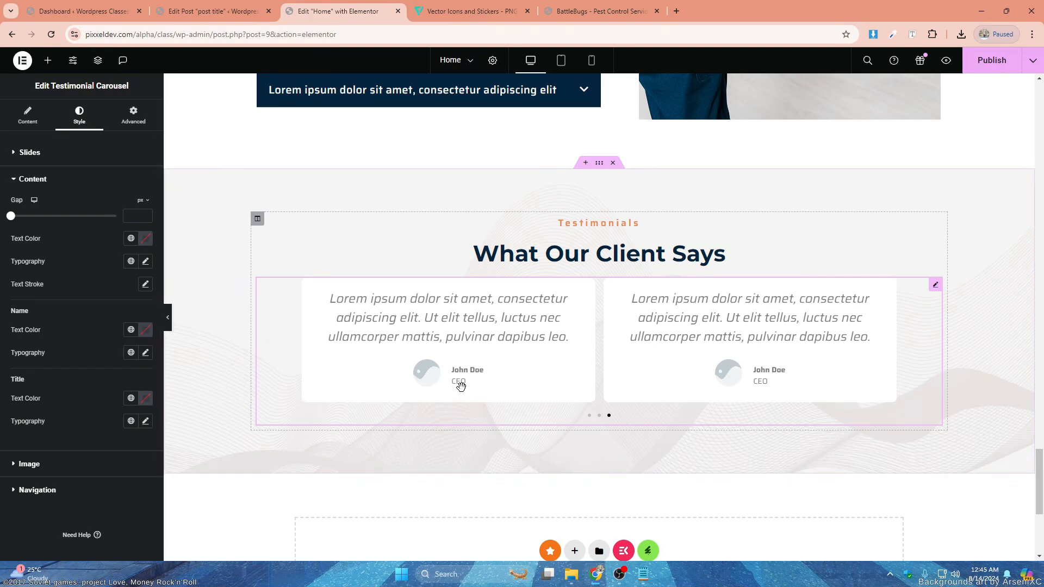
pyautogui.click(131, 330)
pyautogui.click(65, 402)
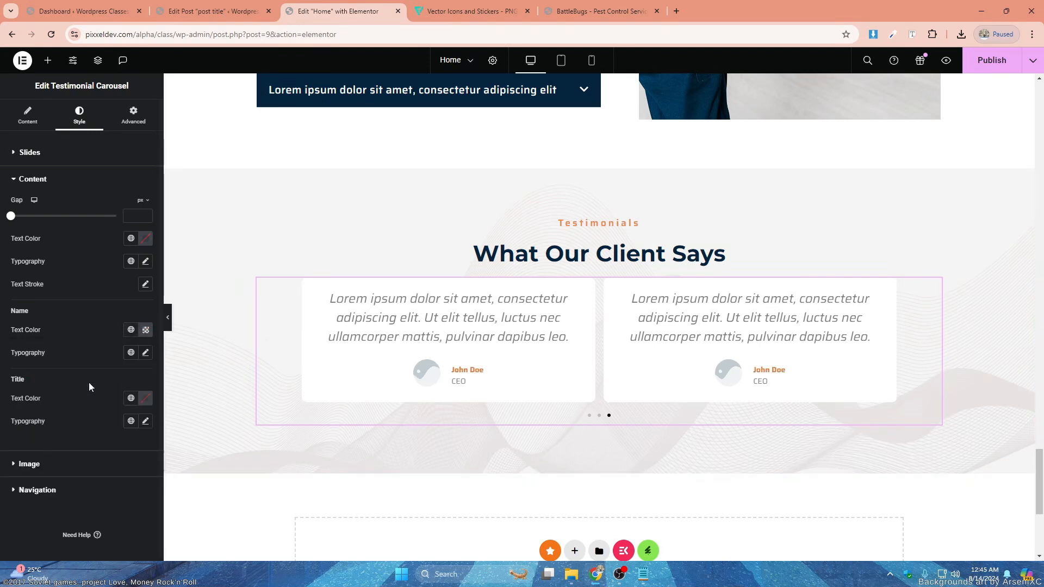
pyautogui.click(131, 353)
pyautogui.click(65, 245)
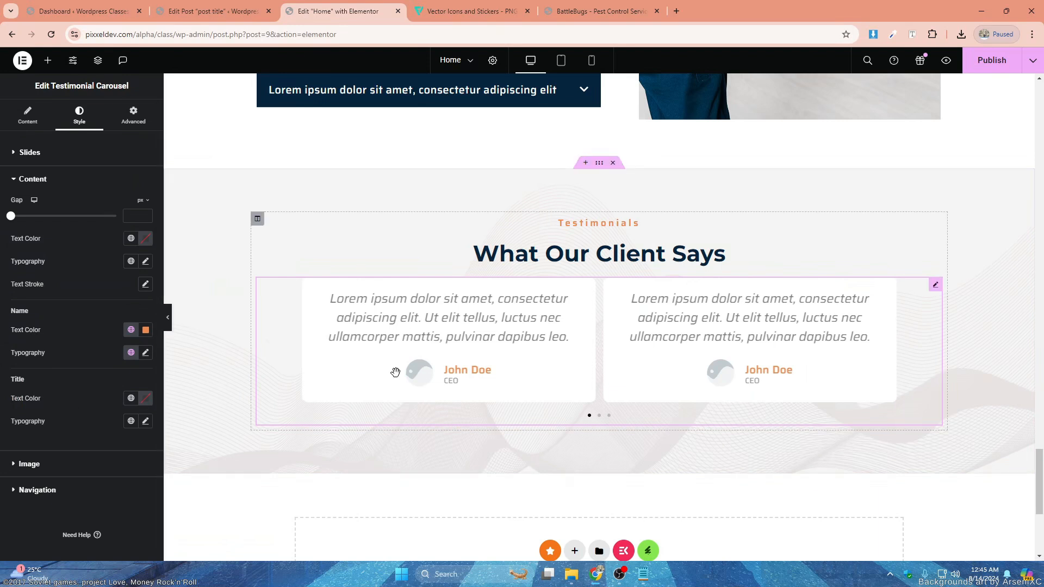
# - Give the testimonials' job title text the global Primary color and a larger global typography preset
pyautogui.click(131, 398)
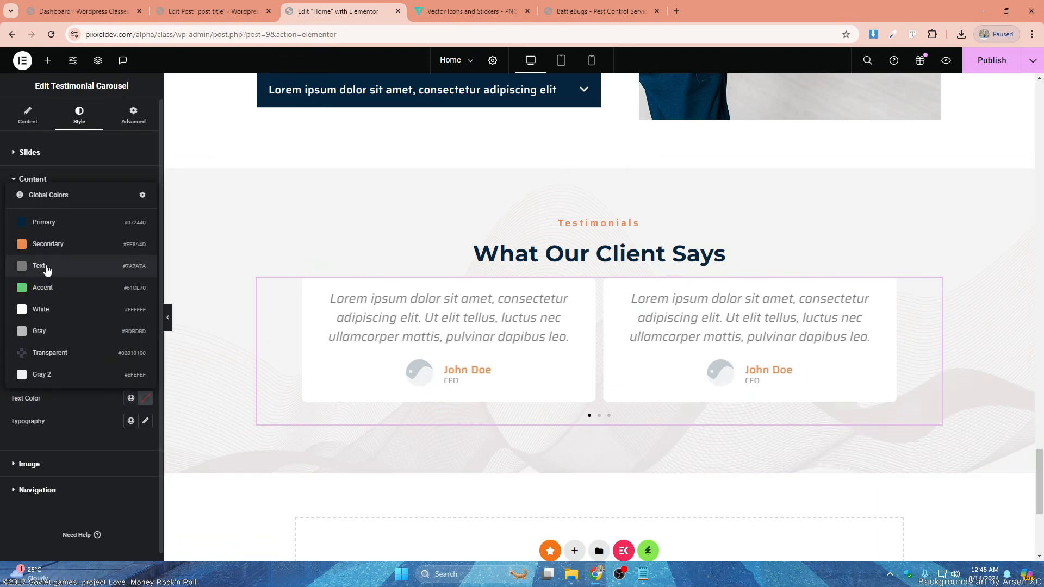
pyautogui.click(44, 224)
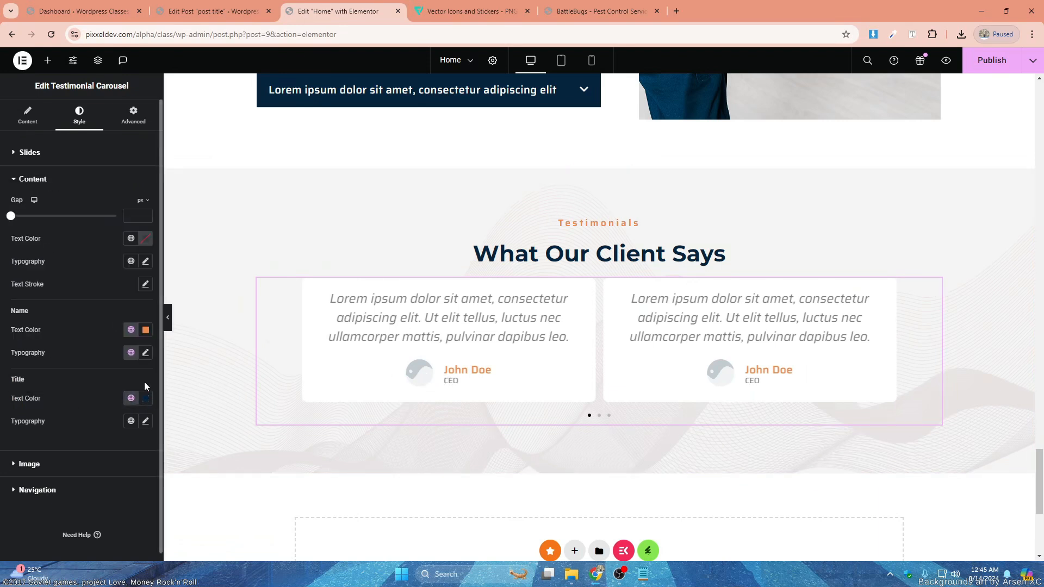
pyautogui.click(131, 421)
pyautogui.click(45, 278)
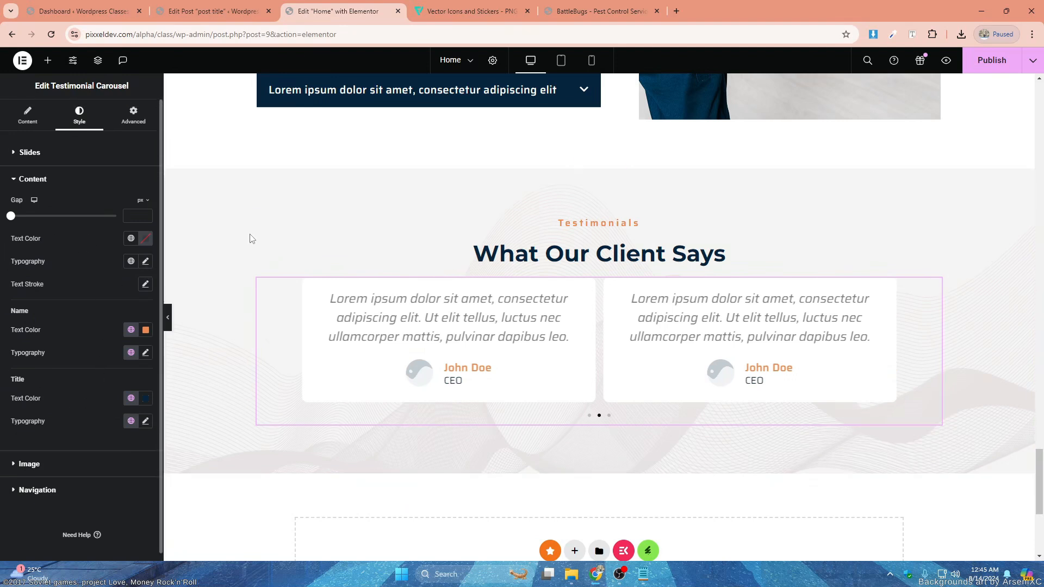
# - Apply a smaller global typography preset to the testimonial body text and set its font style to Normal
pyautogui.click(131, 261)
pyautogui.click(111, 373)
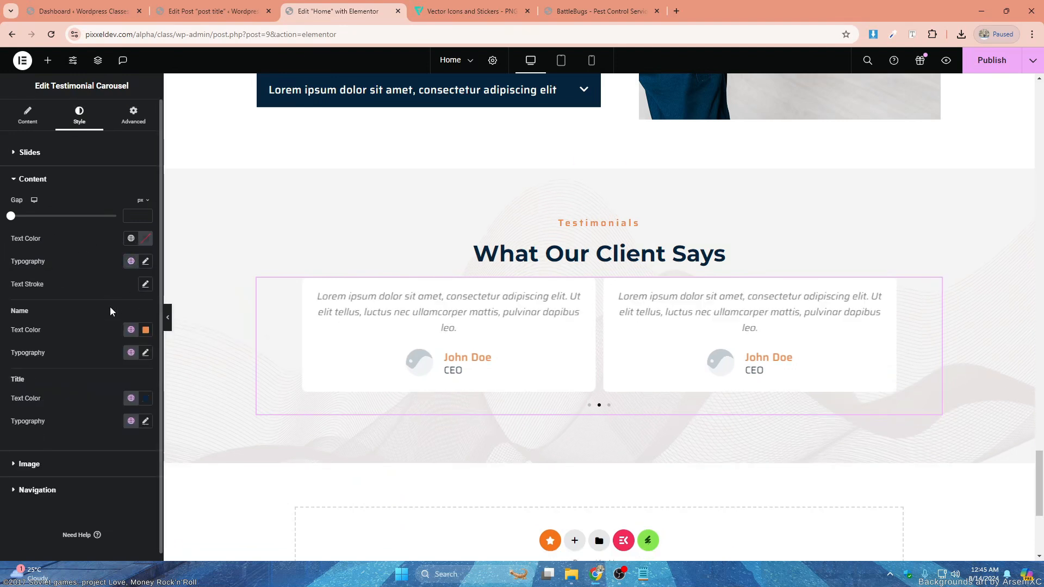
pyautogui.click(146, 262)
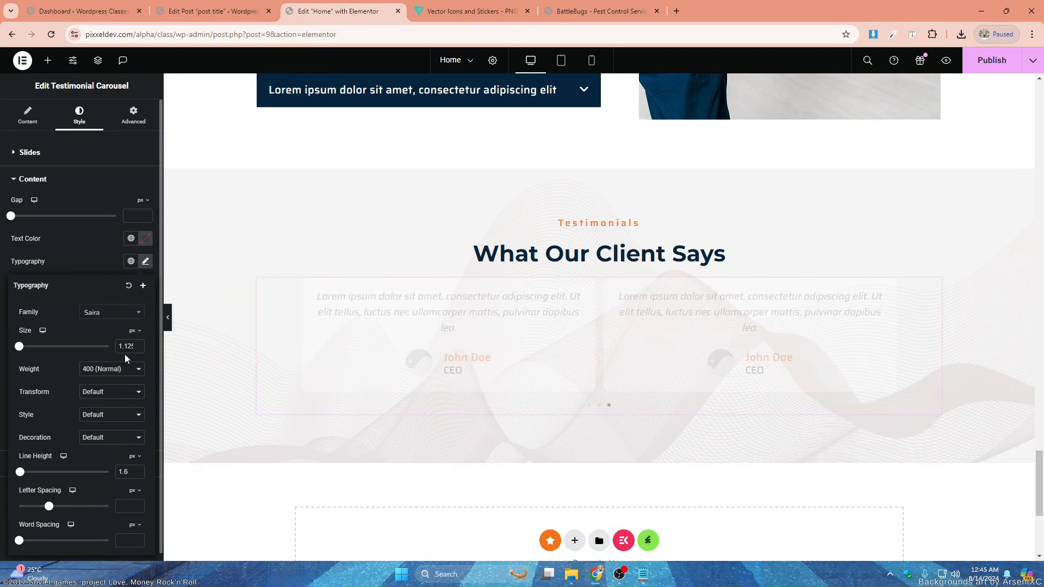
pyautogui.click(125, 392)
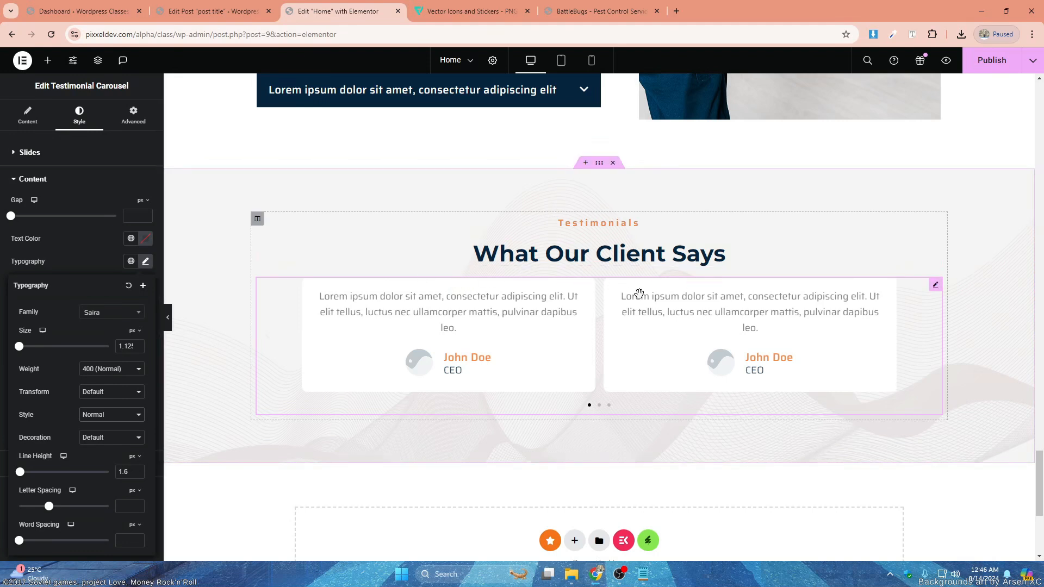
# - Examine the first slide's content text, image, name and title fields in the testimonial carousel
pyautogui.click(28, 116)
pyautogui.click(59, 194)
pyautogui.click(110, 256)
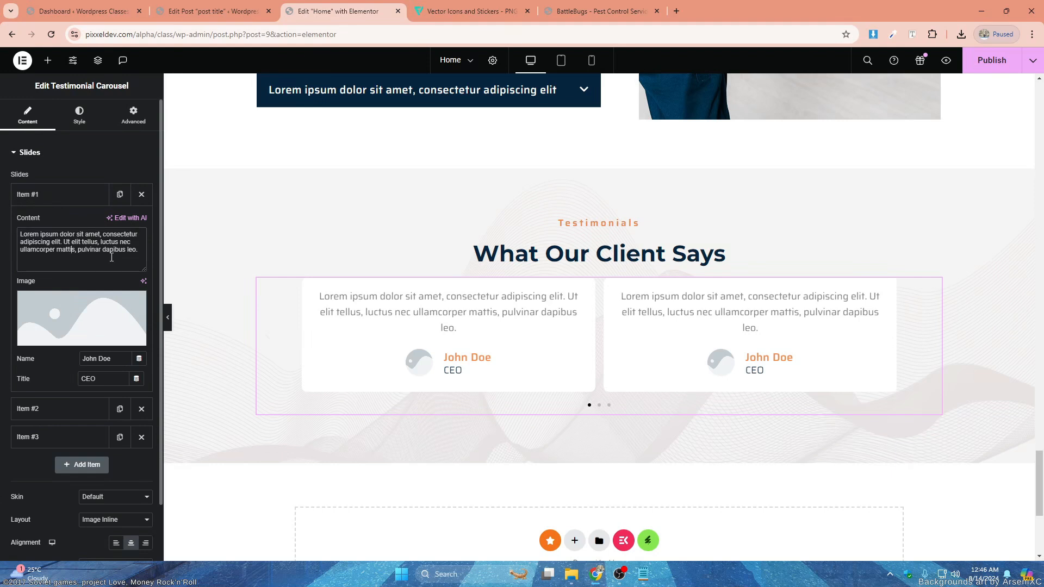
pyautogui.moveTo(141, 251); pyautogui.dragTo(7, 232)
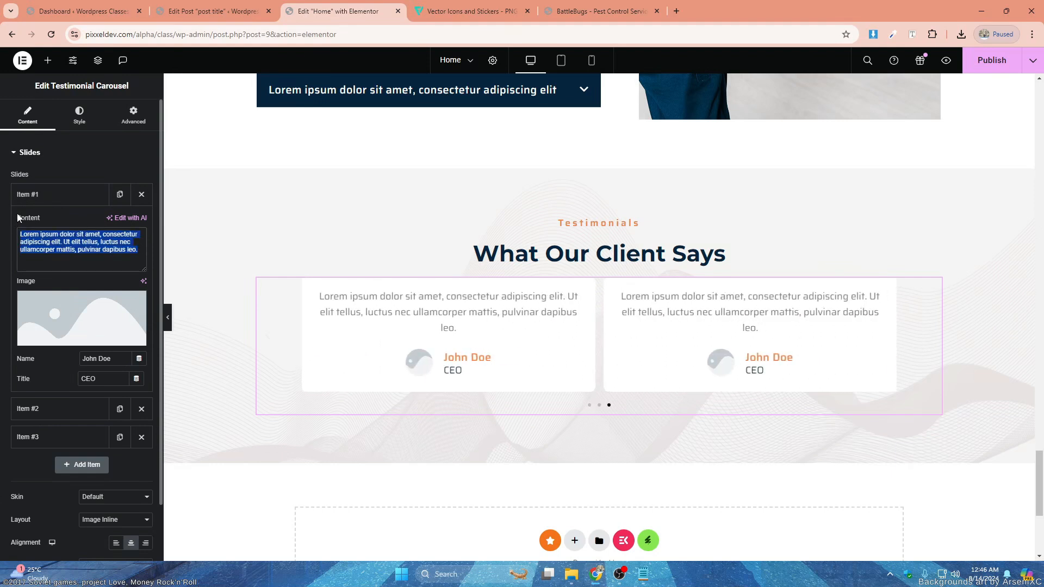
pyautogui.moveTo(146, 248); pyautogui.dragTo(23, 231)
pyautogui.click(139, 254)
pyautogui.moveTo(142, 250); pyautogui.dragTo(27, 225)
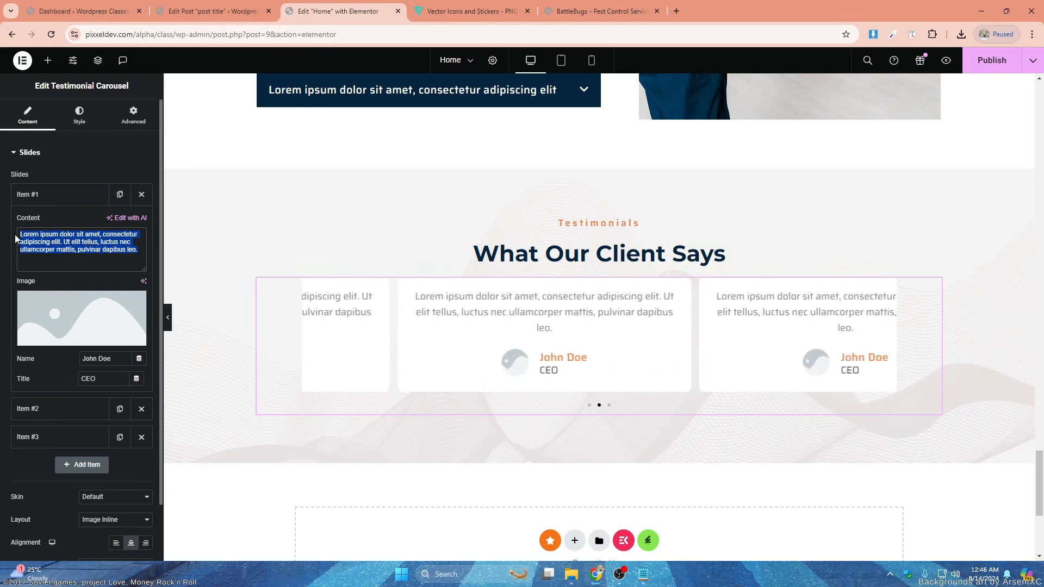
pyautogui.moveTo(18, 233); pyautogui.dragTo(119, 251)
pyautogui.scroll(-1, 119, 245)
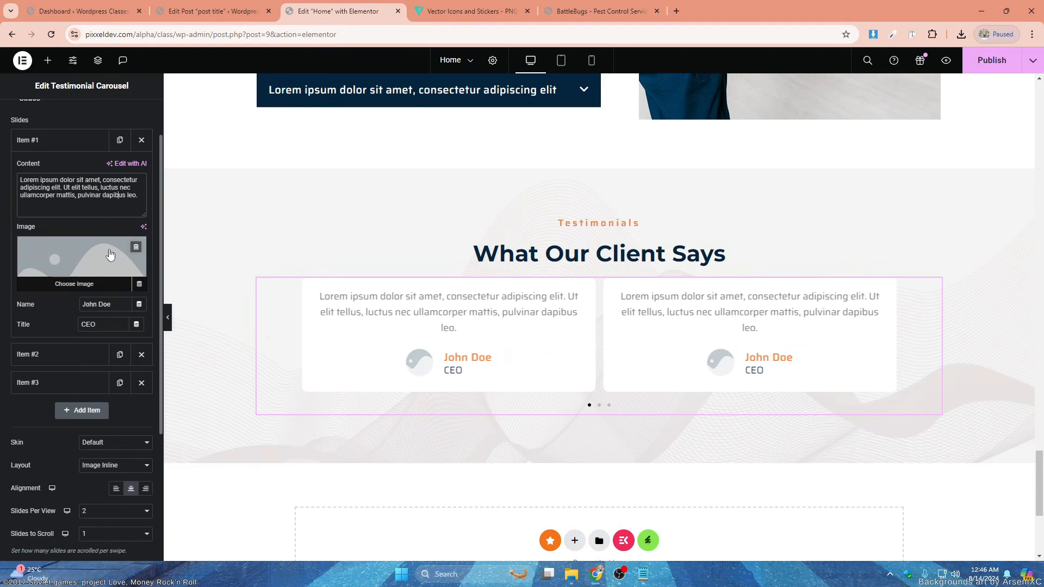
pyautogui.scroll(-2, 93, 229)
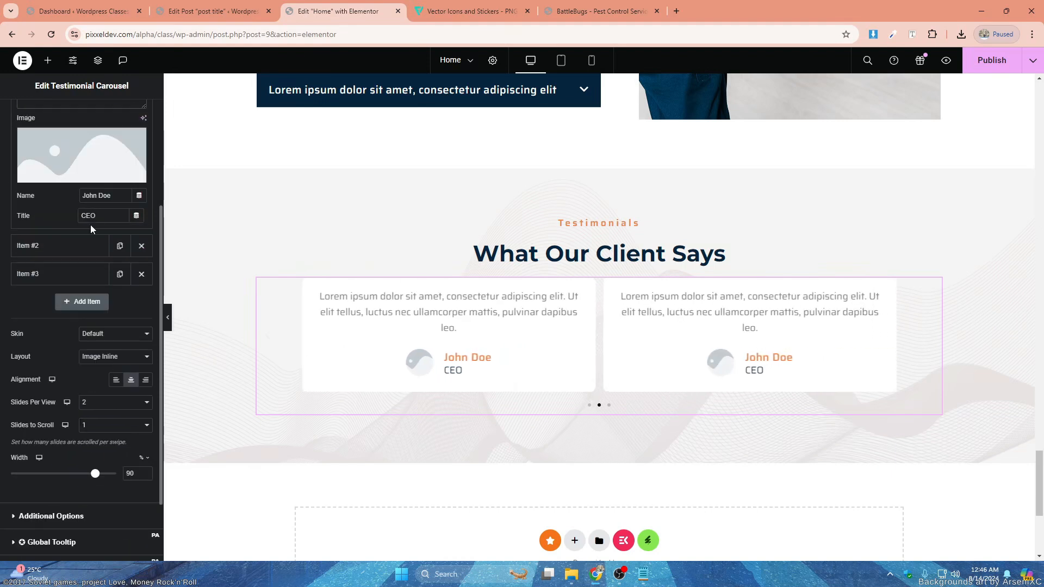
pyautogui.moveTo(119, 198); pyautogui.dragTo(76, 211)
pyautogui.click(107, 218)
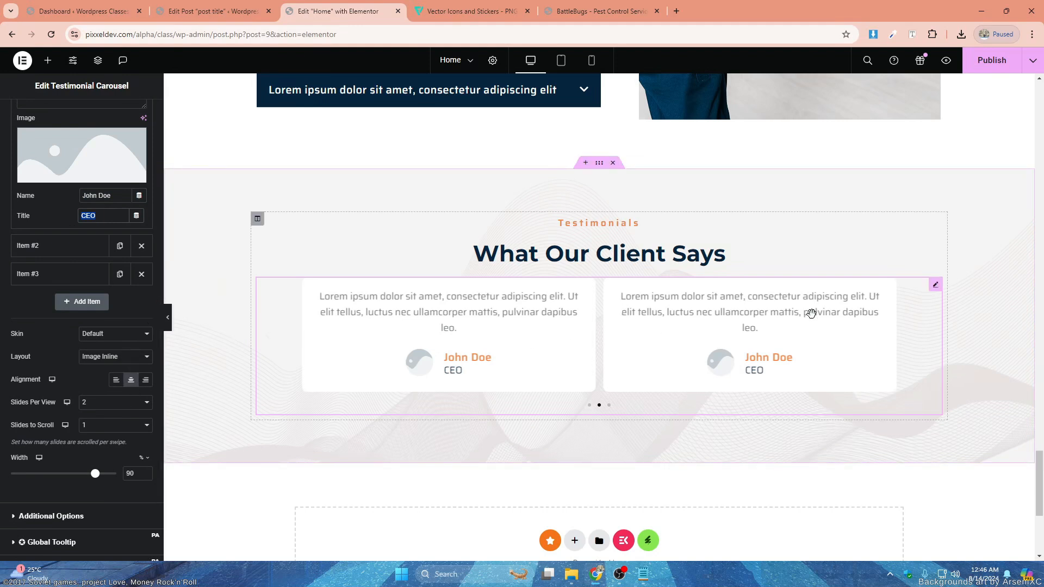
# - Set the testimonial carousel's pagination to None
pyautogui.scroll(2, 669, 296)
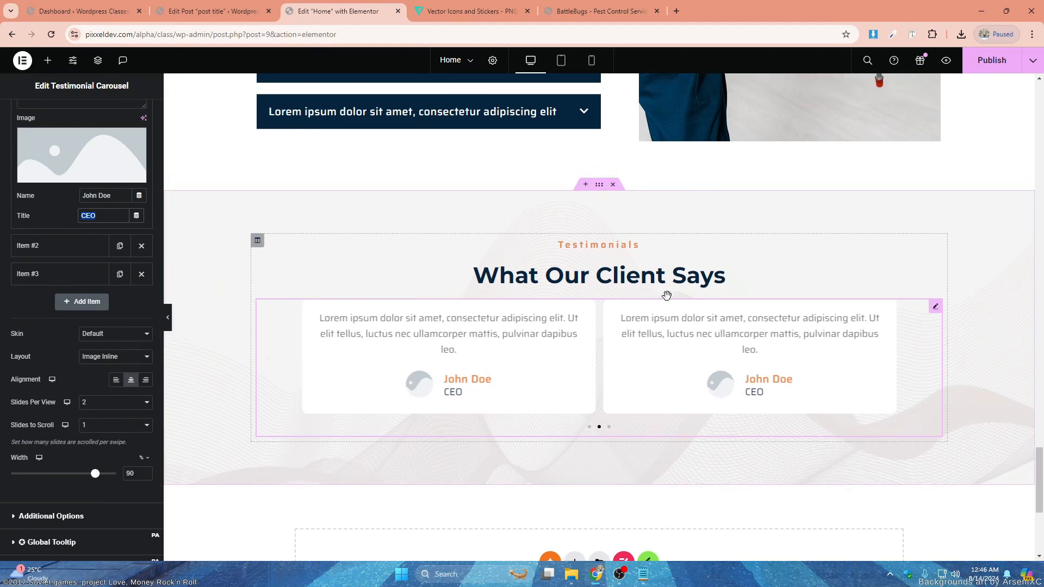
pyautogui.scroll(-2, 670, 298)
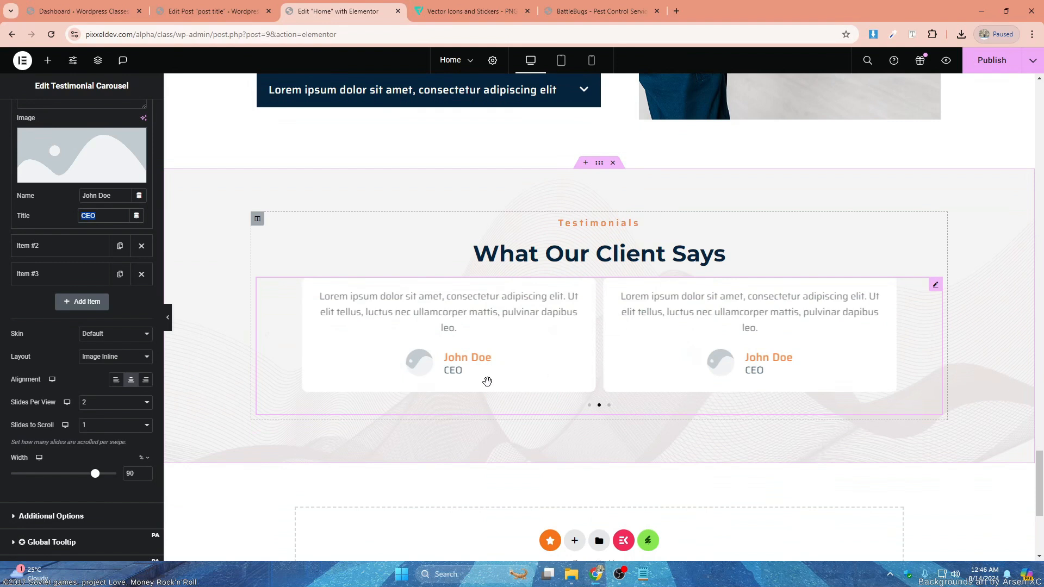
pyautogui.scroll(-2, 32, 417)
pyautogui.click(66, 431)
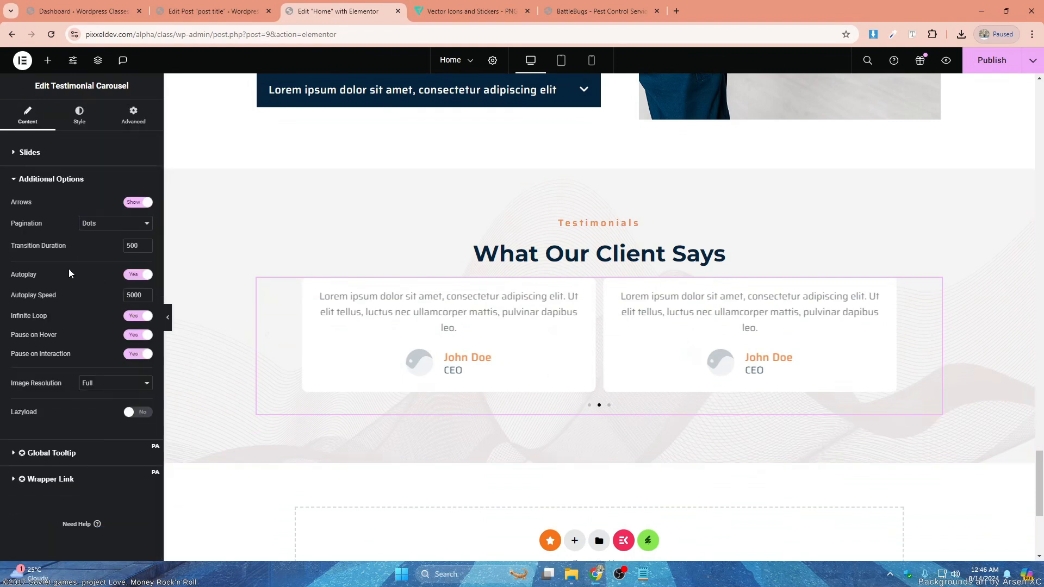
pyautogui.click(126, 223)
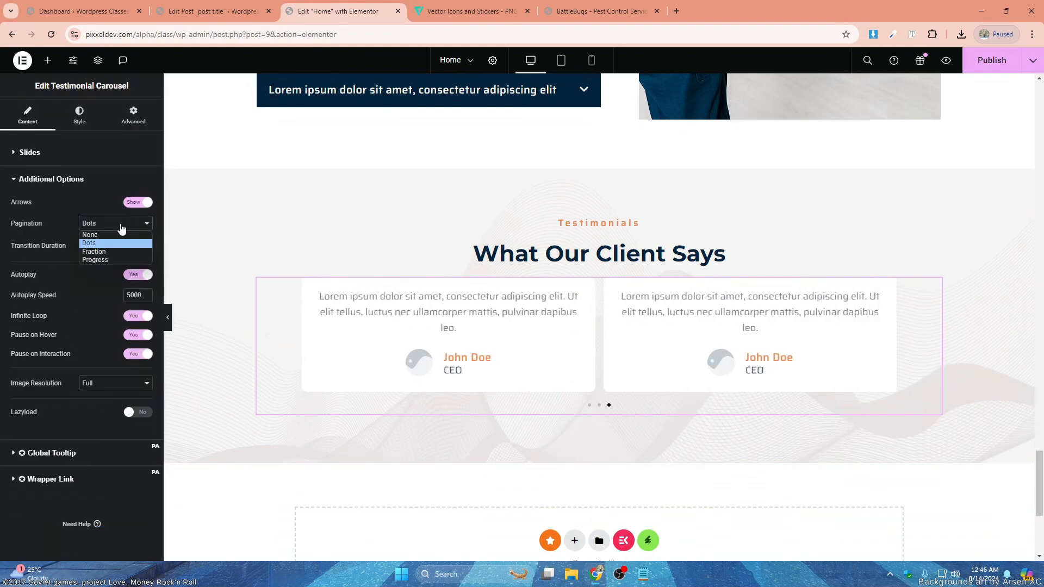
pyautogui.click(107, 236)
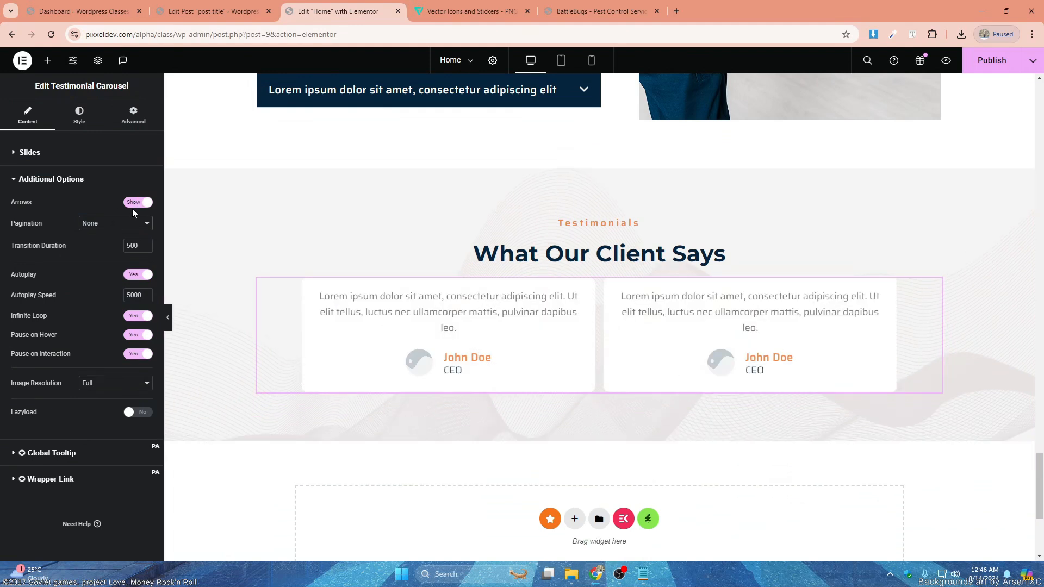
# - Set the carousel's navigation arrows to the global Primary color and publish the page changes
pyautogui.click(79, 115)
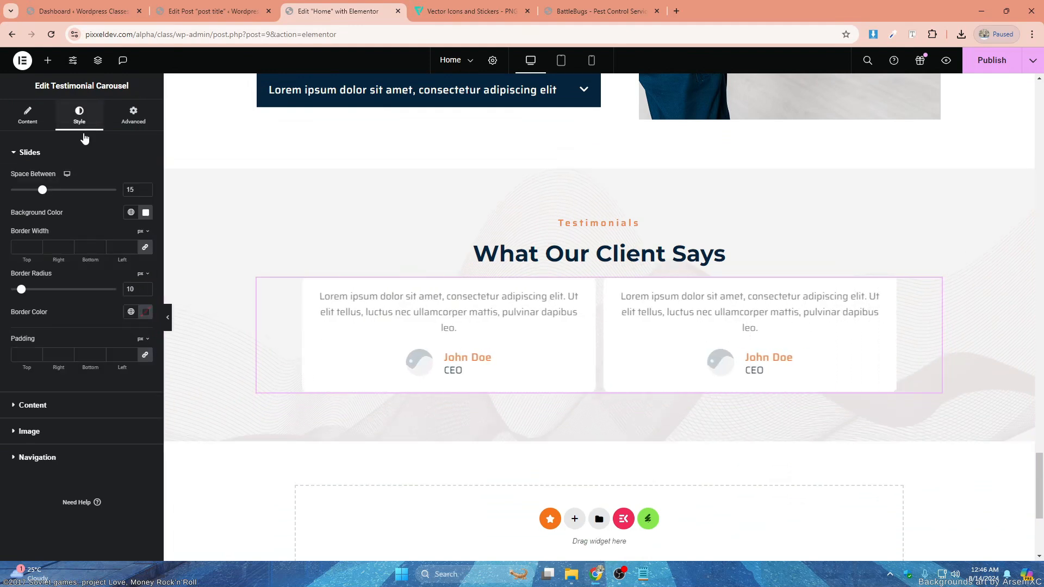
pyautogui.click(67, 457)
pyautogui.click(130, 305)
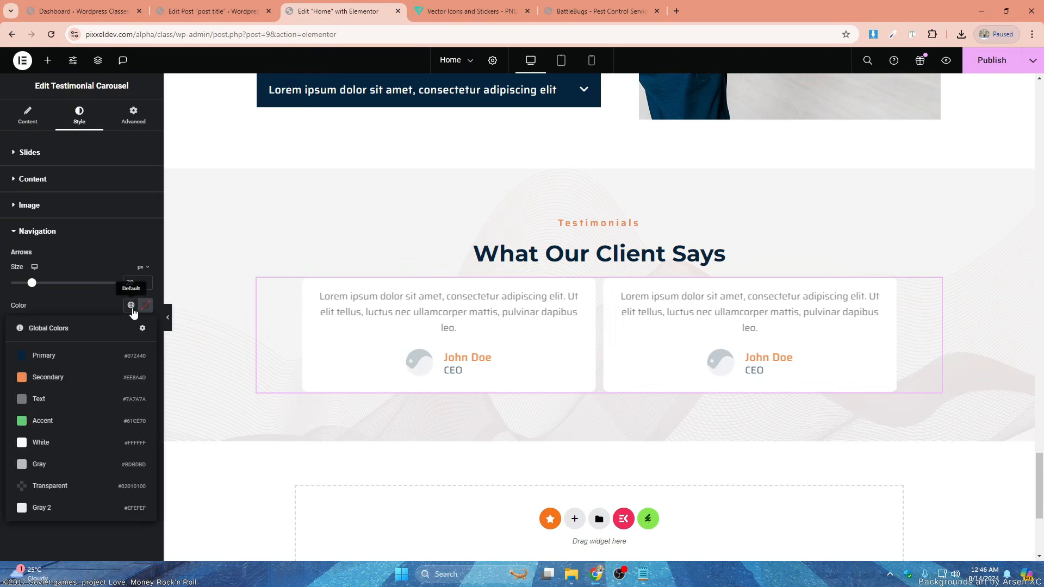
pyautogui.click(48, 358)
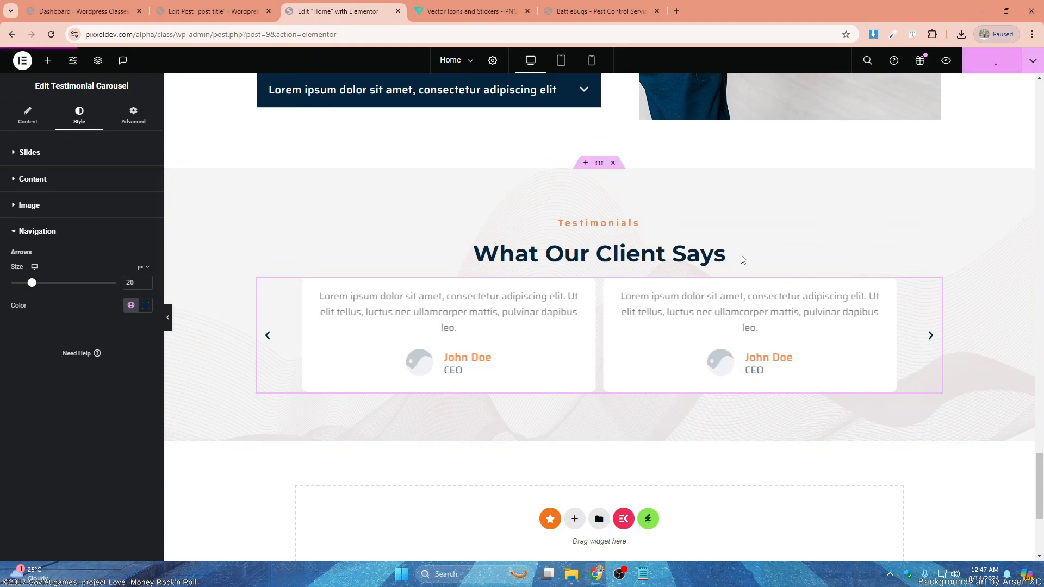
pyautogui.scroll(2, 568, 286)
pyautogui.scroll(-4, 569, 288)
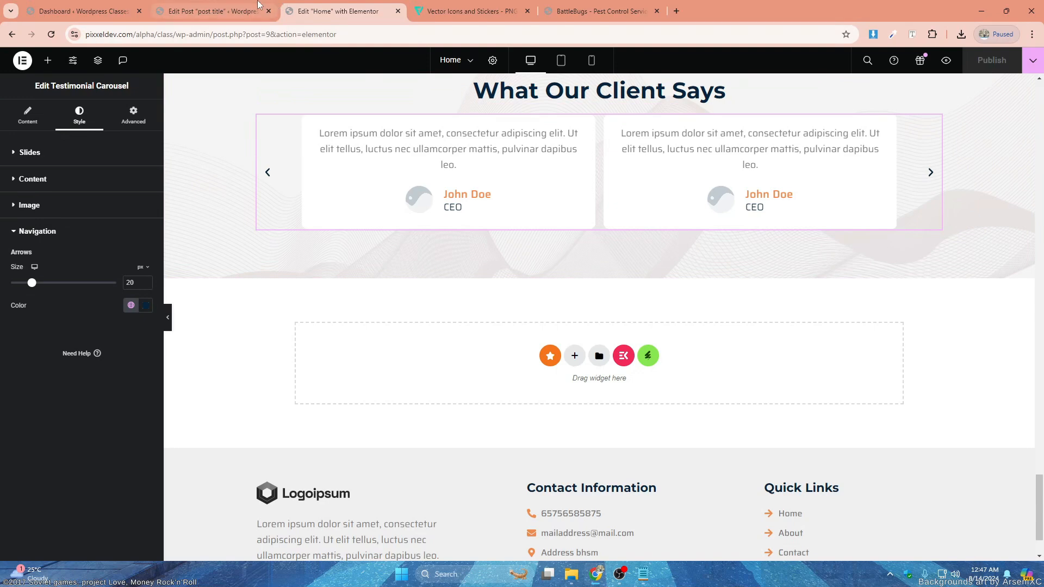
# - Open the WordPress list of posts and switch to the edit page of the published post
pyautogui.click(82, 11)
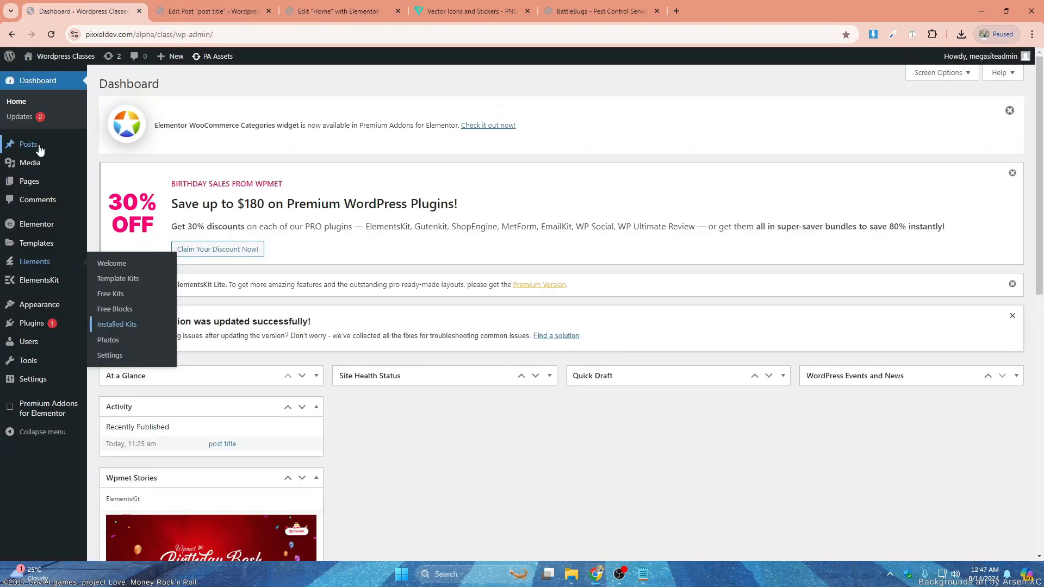
pyautogui.moveTo(39, 150)
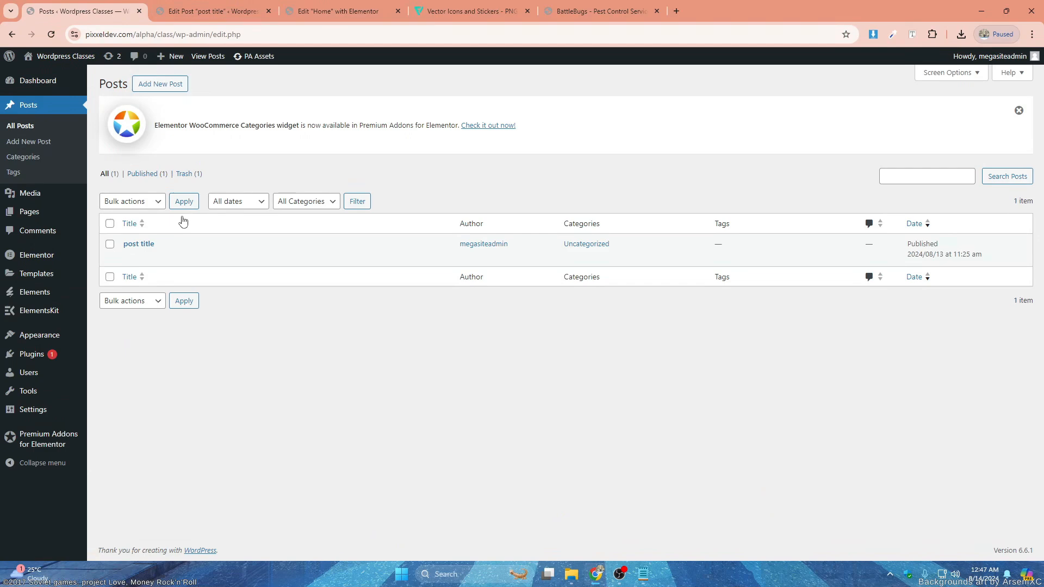
pyautogui.click(193, 12)
pyautogui.click(86, 9)
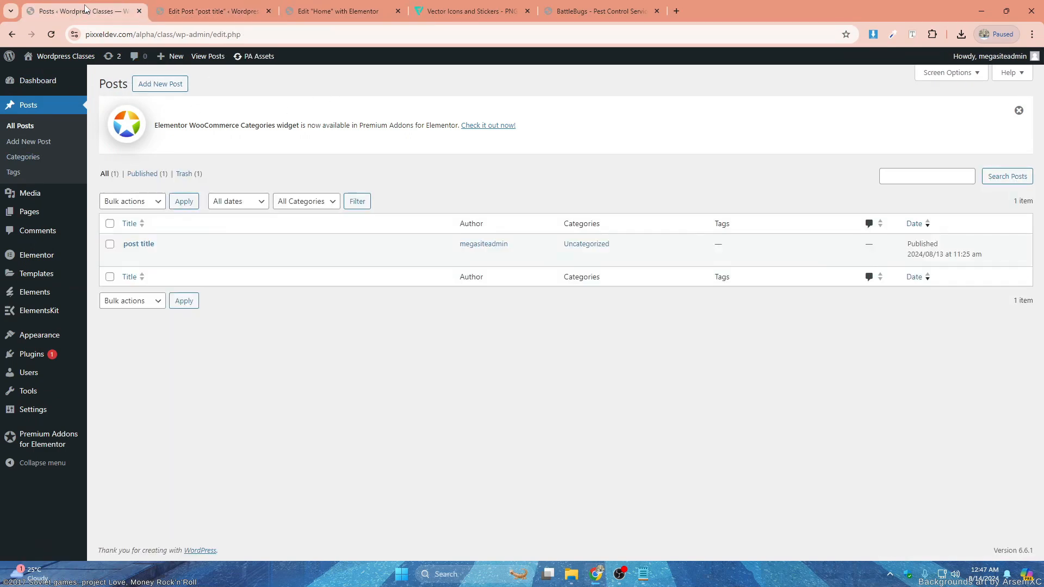
pyautogui.click(212, 11)
# - Examine the post's title, body text and featured image
pyautogui.tripleClick(180, 181)
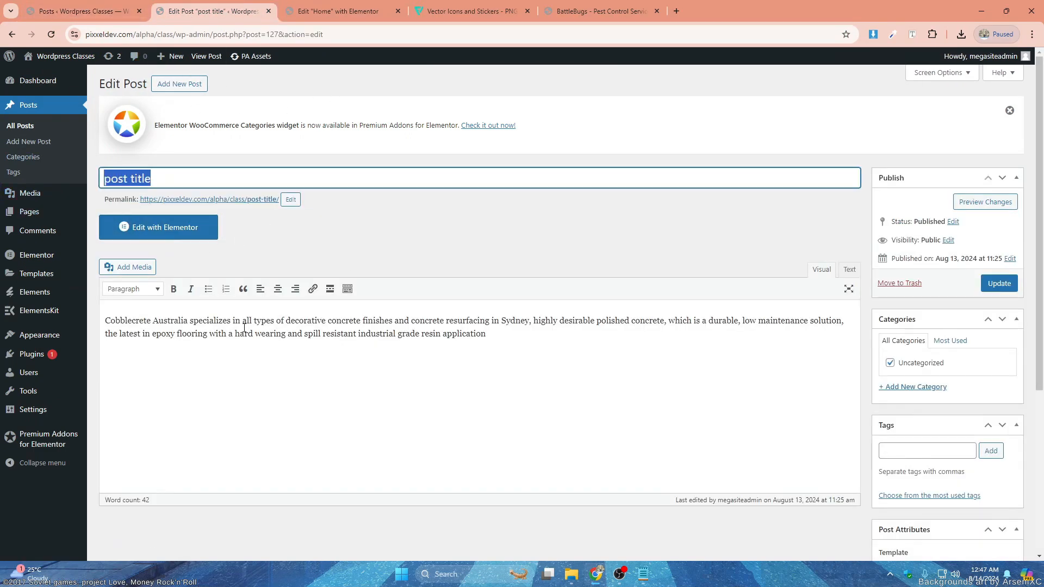
pyautogui.click(210, 331)
pyautogui.moveTo(487, 334); pyautogui.dragTo(119, 318)
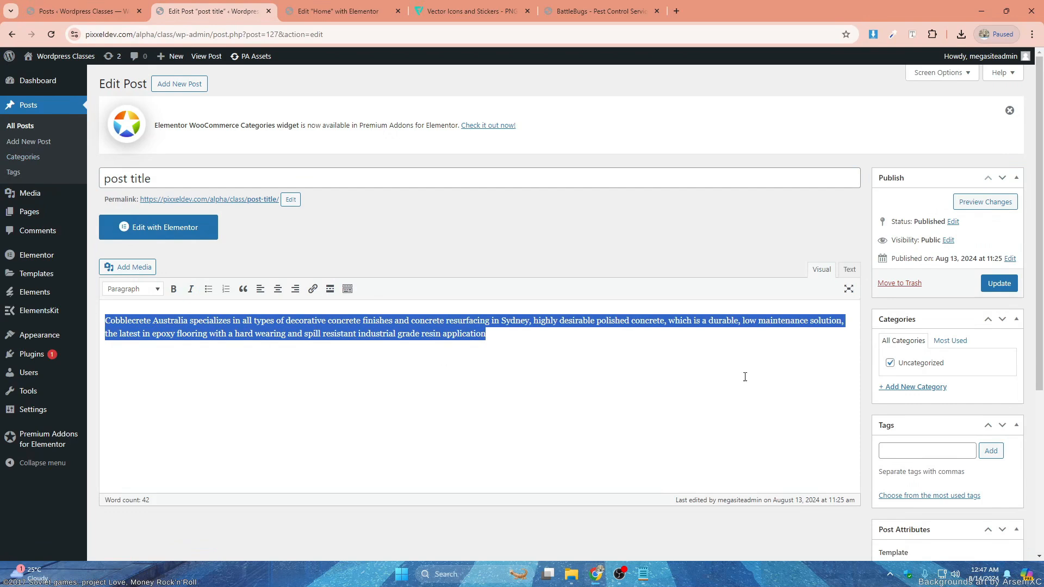
pyautogui.scroll(-5, 788, 370)
pyautogui.press('BackSpace')
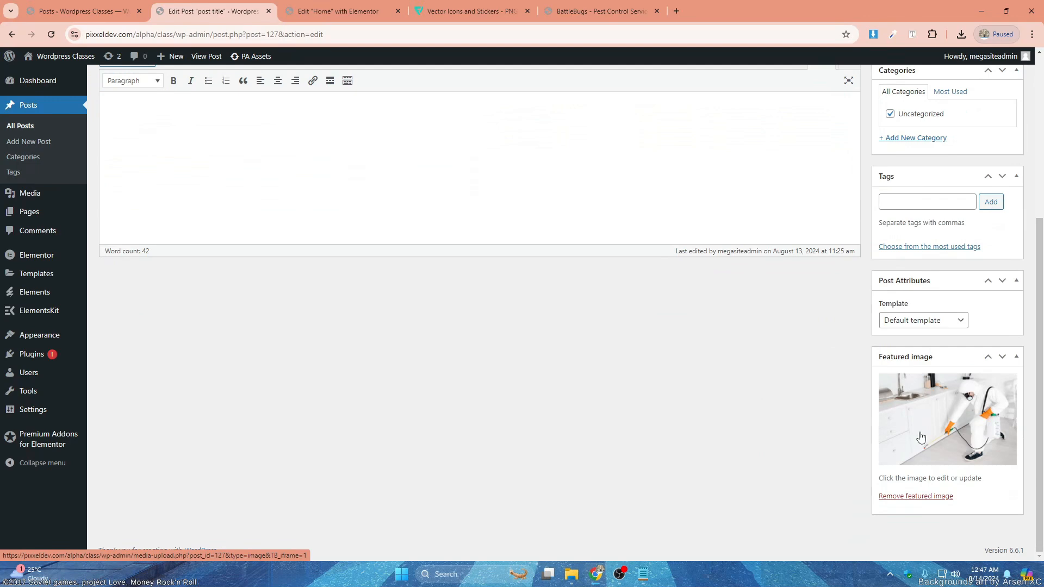
pyautogui.hotkey('ctrl', 'z')
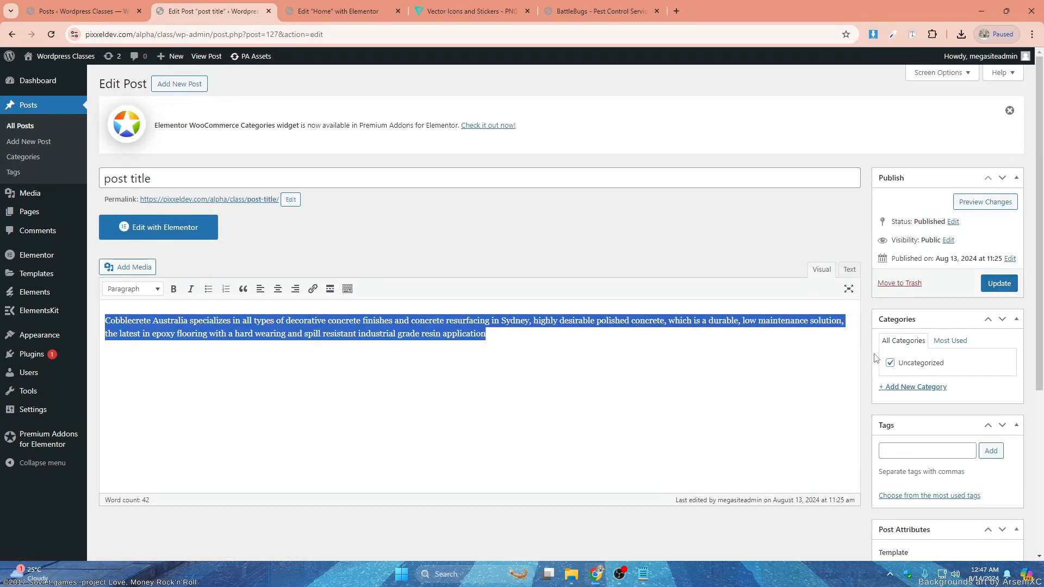
# - Clear the Uncategorized category on the post and update the post
pyautogui.click(890, 364)
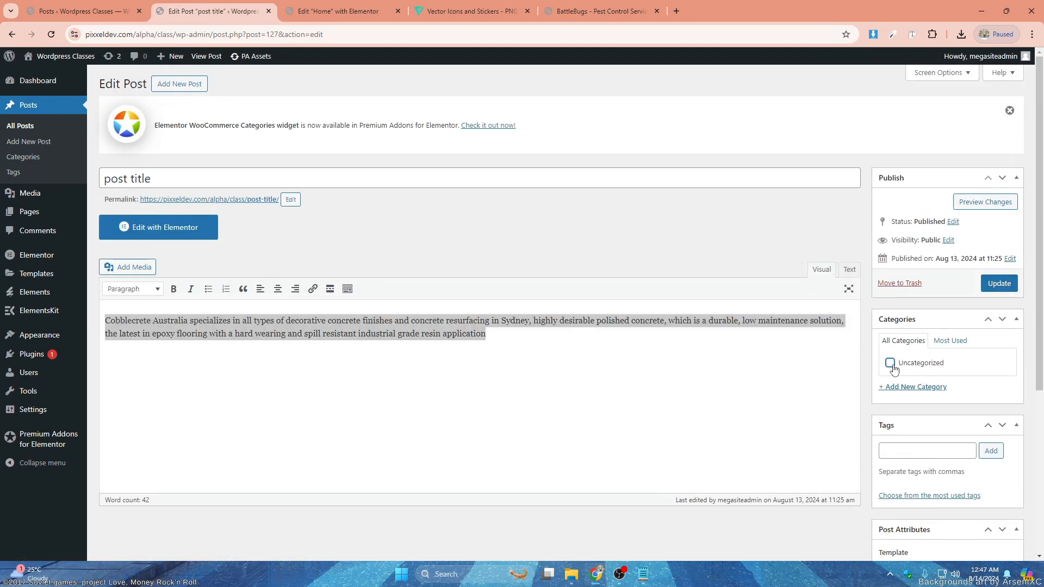
pyautogui.click(1000, 286)
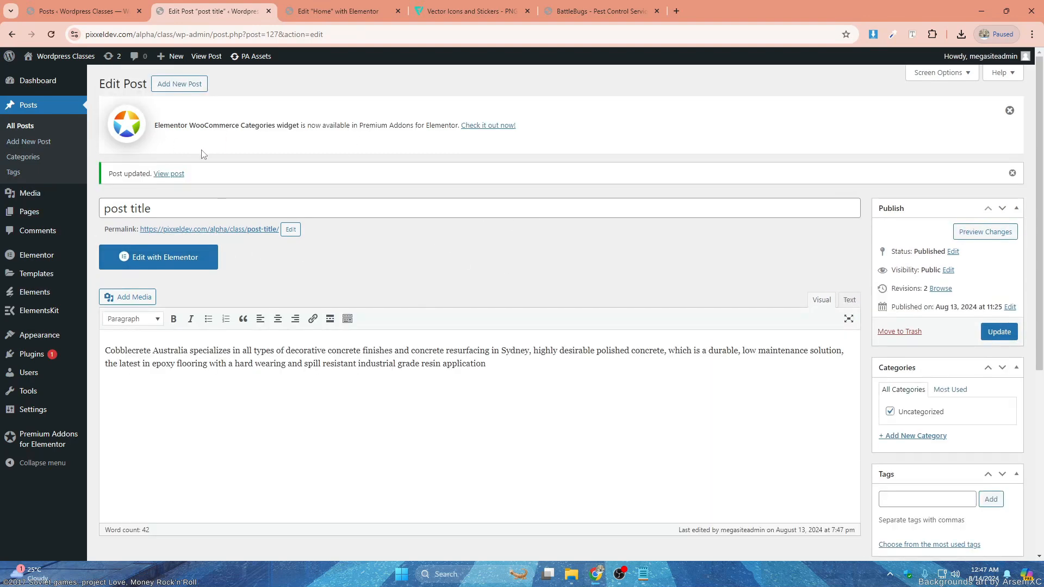
# - Return to the Home page in Elementor, delete the empty section below the testimonials and duplicate the testimonials section
pyautogui.click(342, 11)
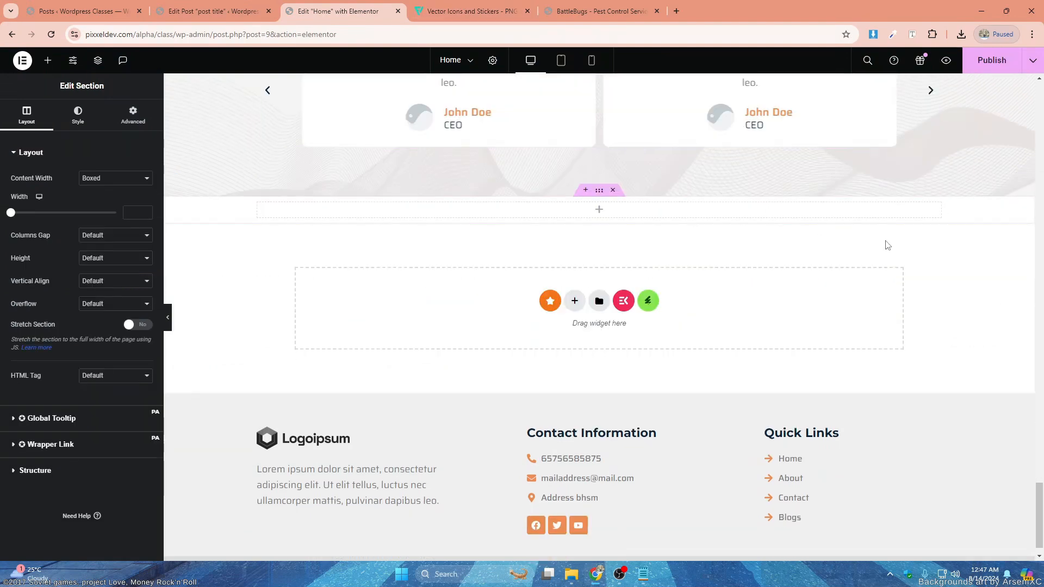
pyautogui.click(614, 191)
pyautogui.scroll(4, 608, 175)
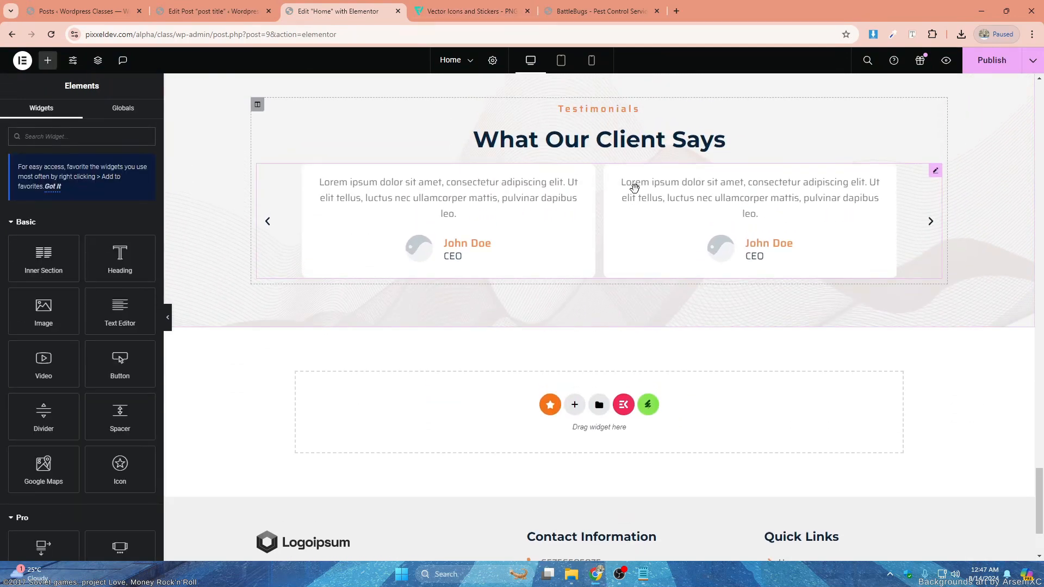
pyautogui.rightClick(600, 134)
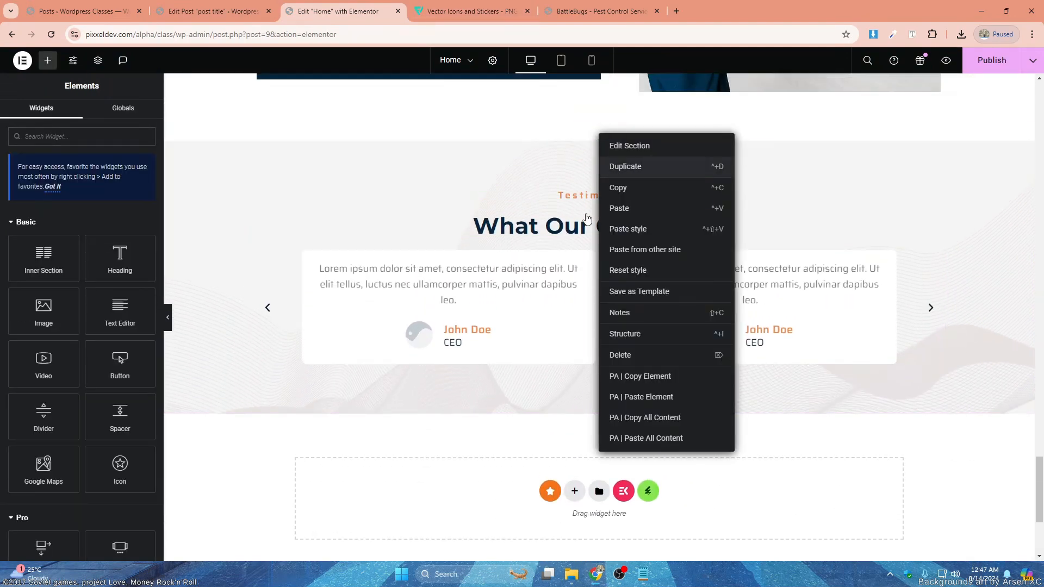
pyautogui.click(626, 166)
# - Clear the background and background overlay of the duplicated testimonials section
pyautogui.scroll(-3, 604, 245)
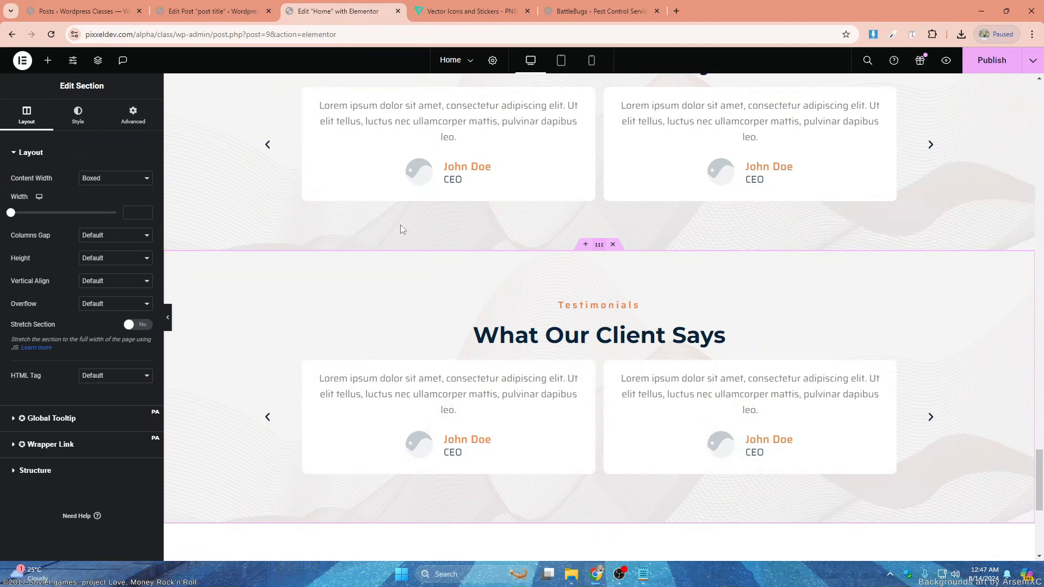
pyautogui.click(101, 124)
pyautogui.click(100, 202)
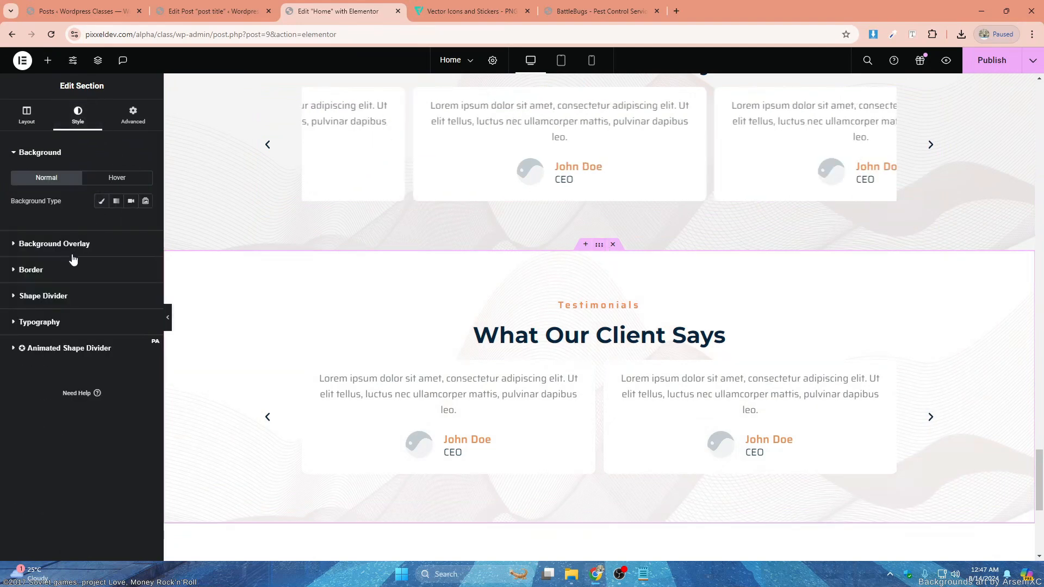
pyautogui.click(103, 240)
pyautogui.click(131, 228)
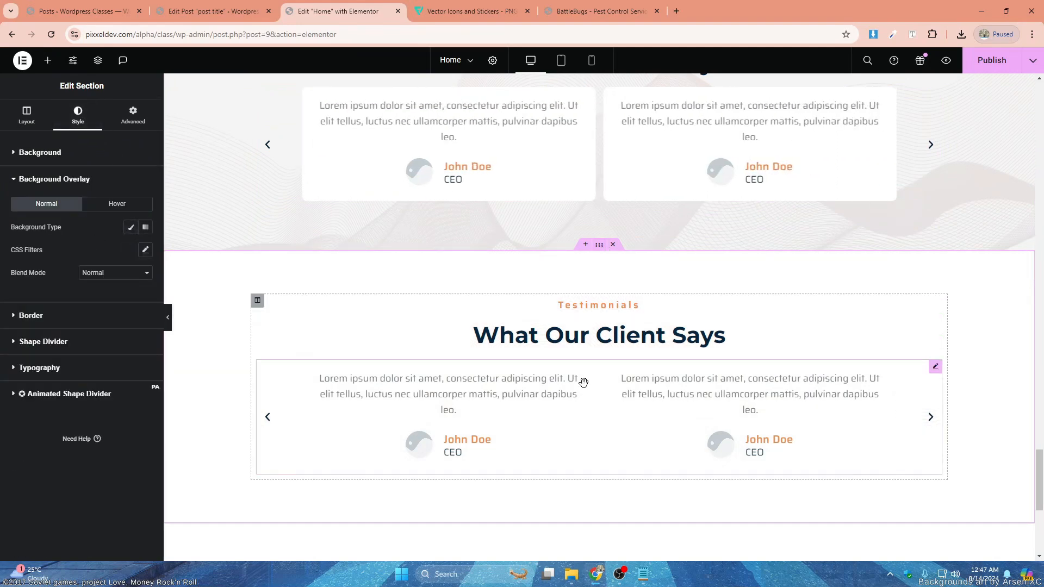
# - Change the duplicated section's small heading to "Blogs" and its main heading to "Our News"
pyautogui.scroll(-1, 598, 353)
pyautogui.click(438, 251)
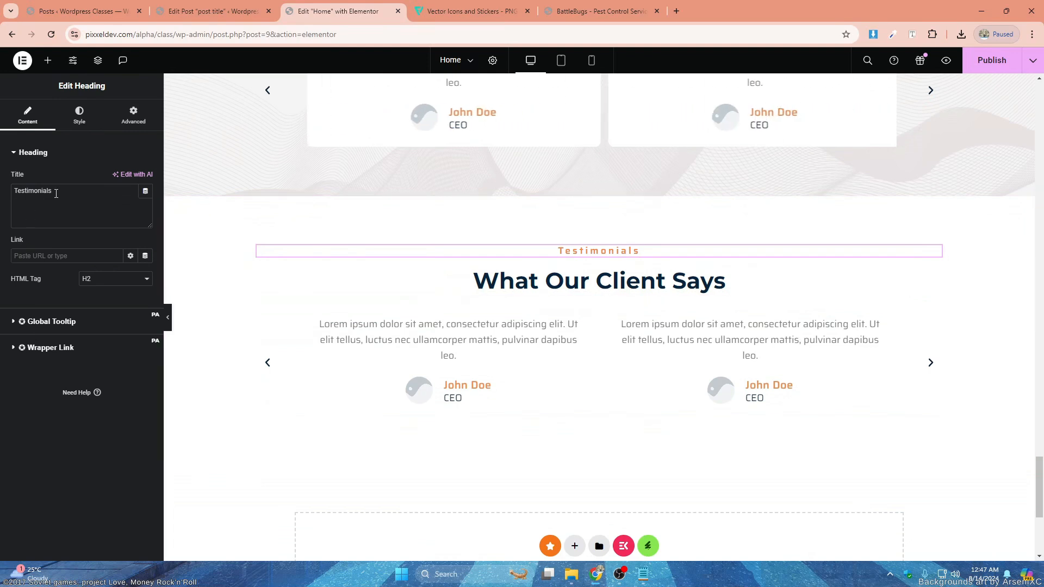
pyautogui.moveTo(52, 192); pyautogui.dragTo(2, 181)
pyautogui.write('Blogs')
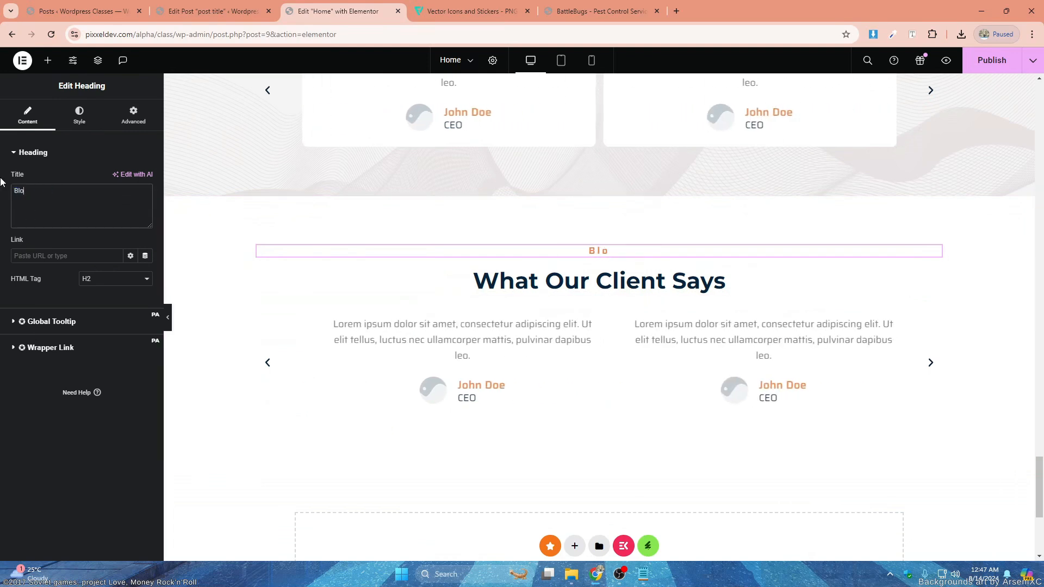
pyautogui.click(581, 293)
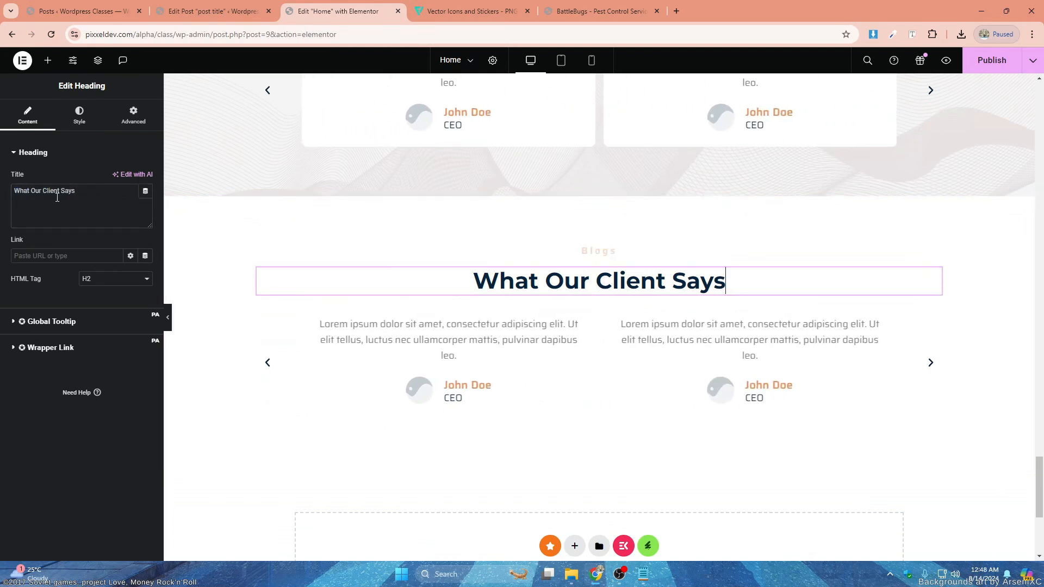
pyautogui.write('Our')
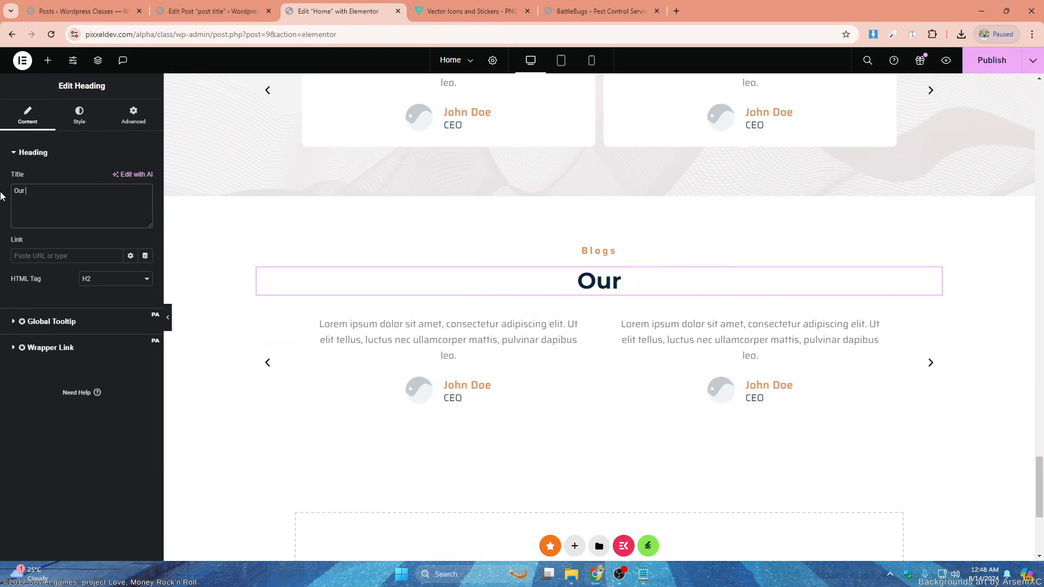
pyautogui.write(' News')
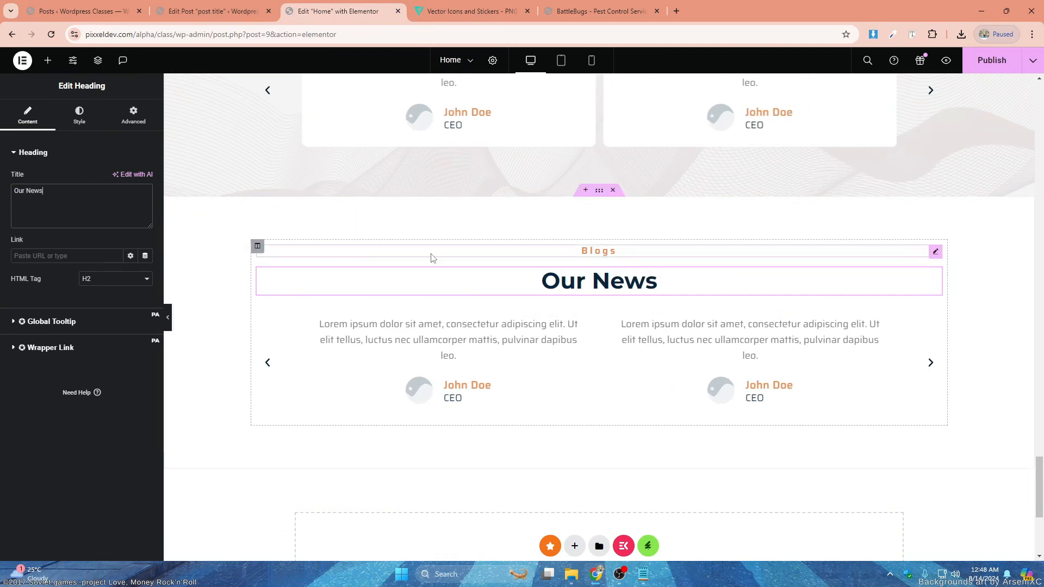
# - Delete the testimonial carousel from the Our News section and add a Posts widget below its heading
pyautogui.rightClick(718, 326)
pyautogui.click(760, 462)
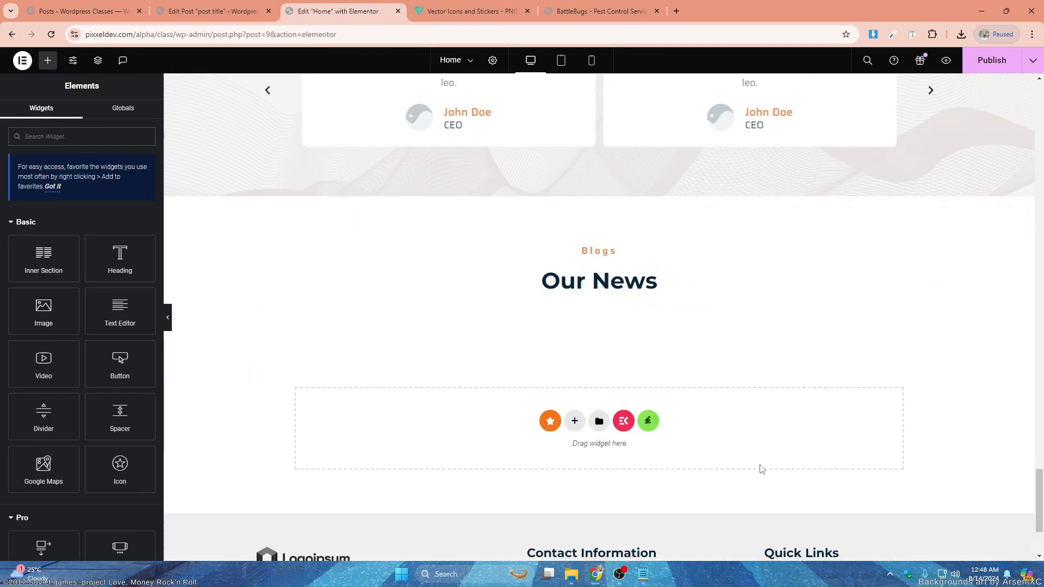
pyautogui.click(45, 131)
pyautogui.write('post')
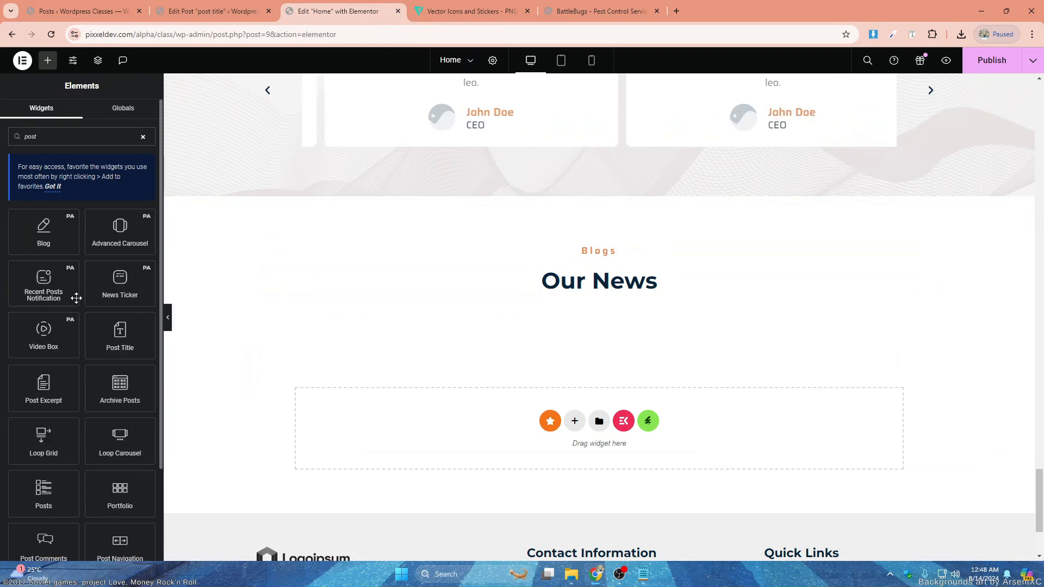
pyautogui.scroll(-2, 116, 337)
pyautogui.moveTo(66, 380); pyautogui.dragTo(596, 281)
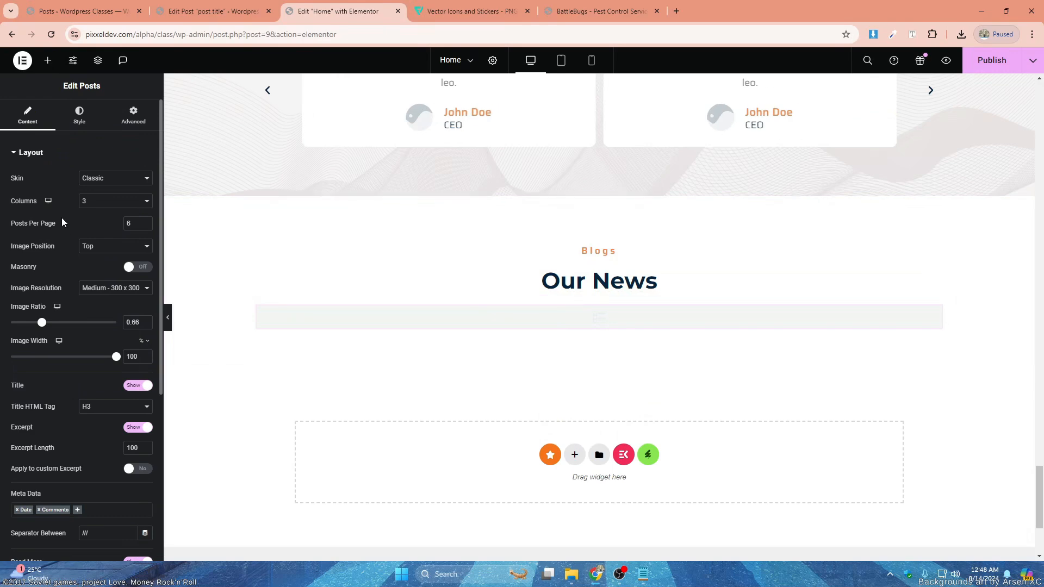
# - Set the Posts widget's skin to Cards and its posts per page to 3
pyautogui.click(104, 198)
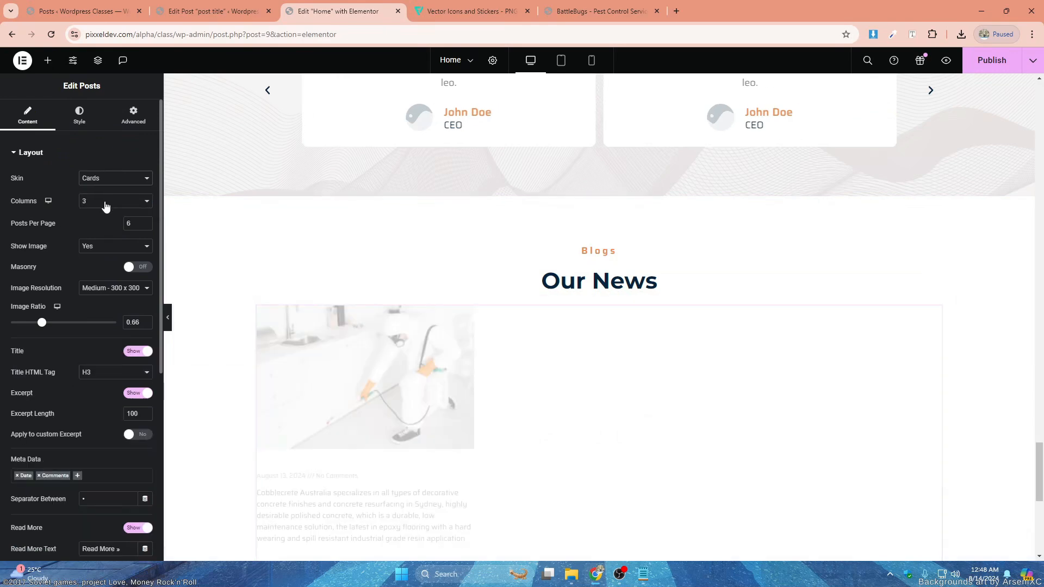
pyautogui.click(144, 225)
pyautogui.click(144, 225)
pyautogui.click(144, 226)
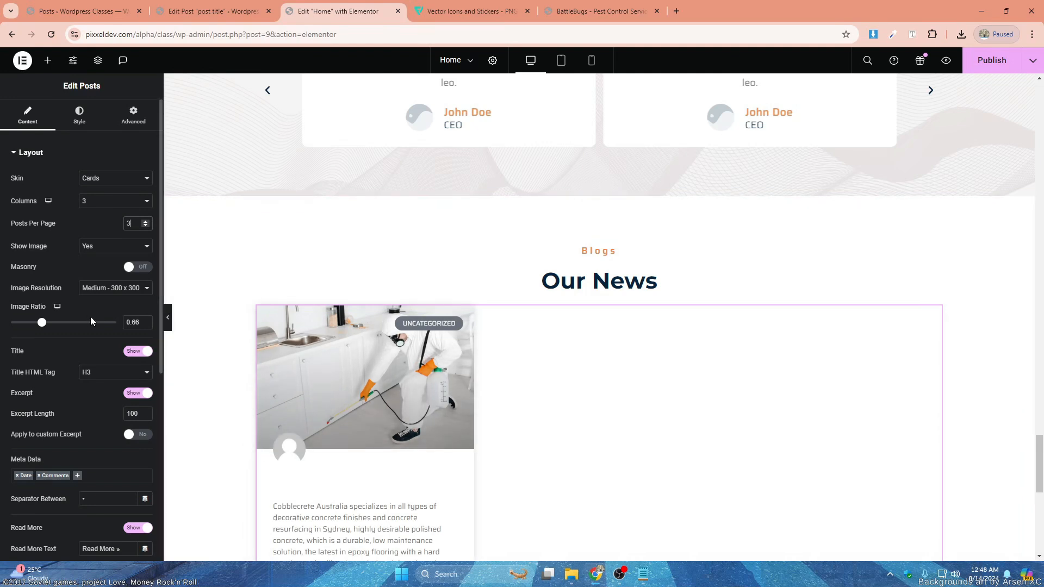
# - Set the Posts widget's excerpt length to 15 and its image resolution to Full
pyautogui.scroll(-1, 107, 319)
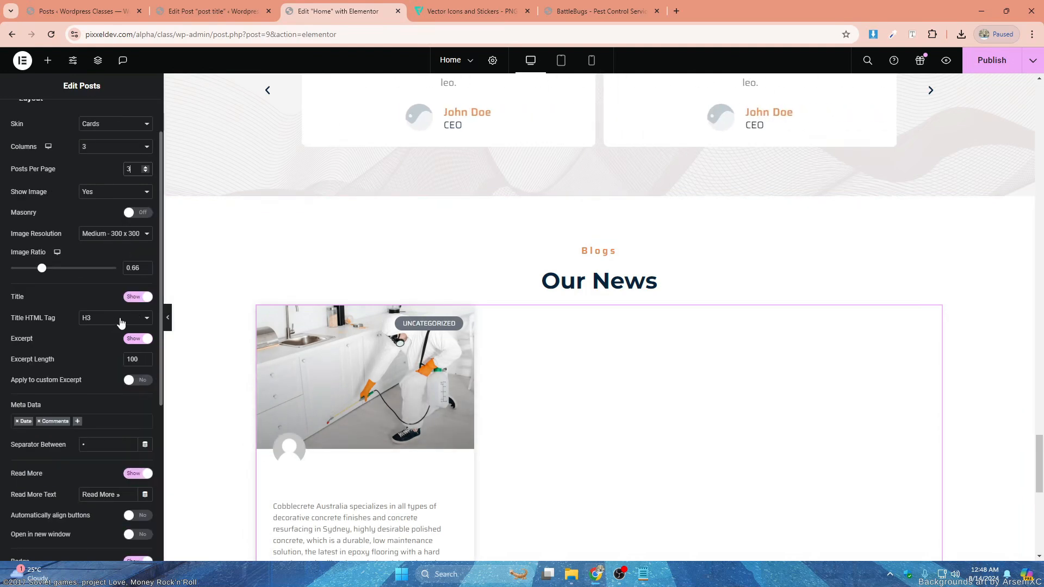
pyautogui.scroll(-2, 343, 447)
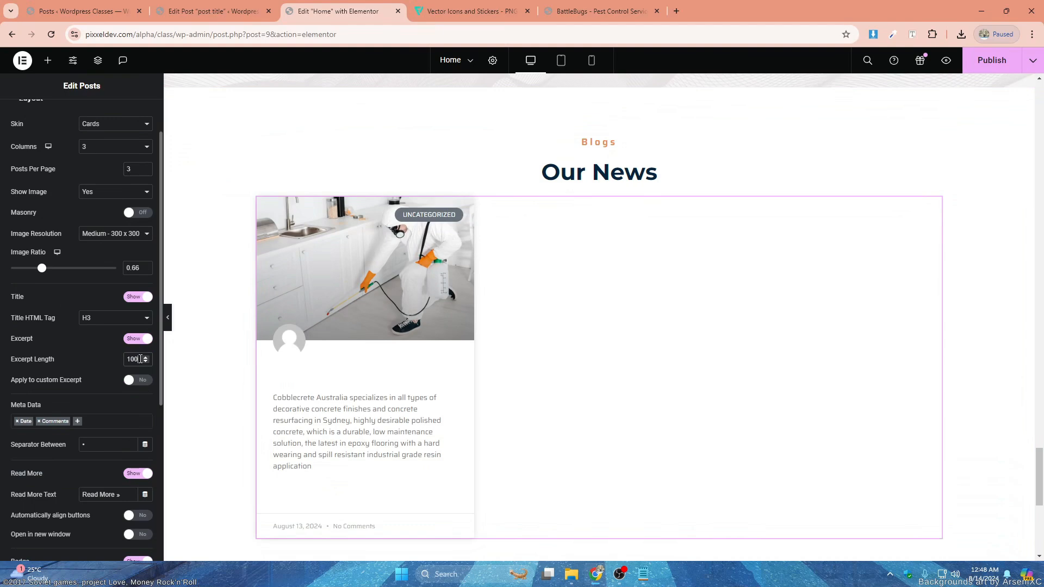
pyautogui.click(142, 356)
pyautogui.press('BackSpace')
pyautogui.press('BackSpace')
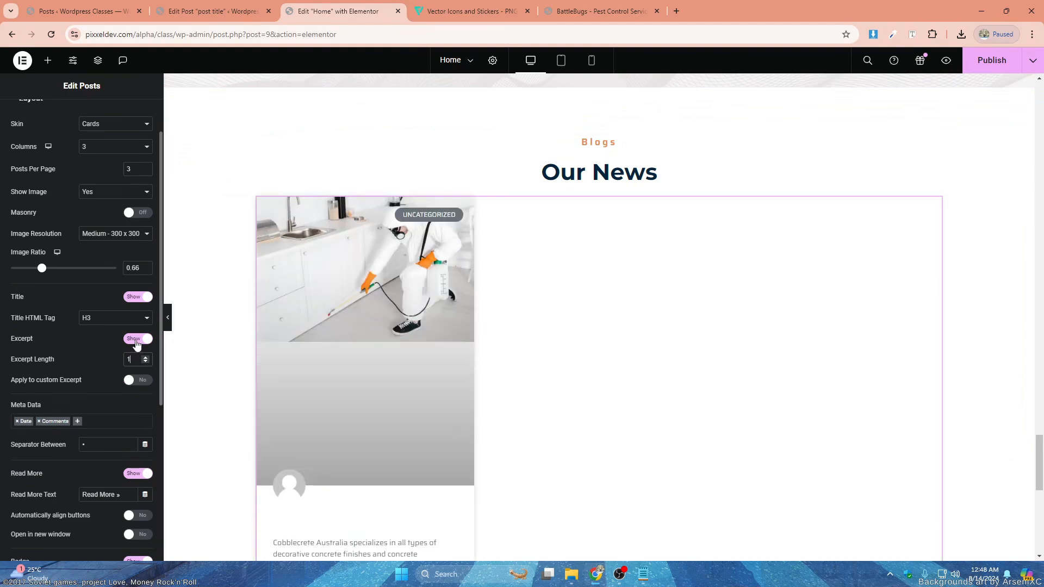
pyautogui.write('5')
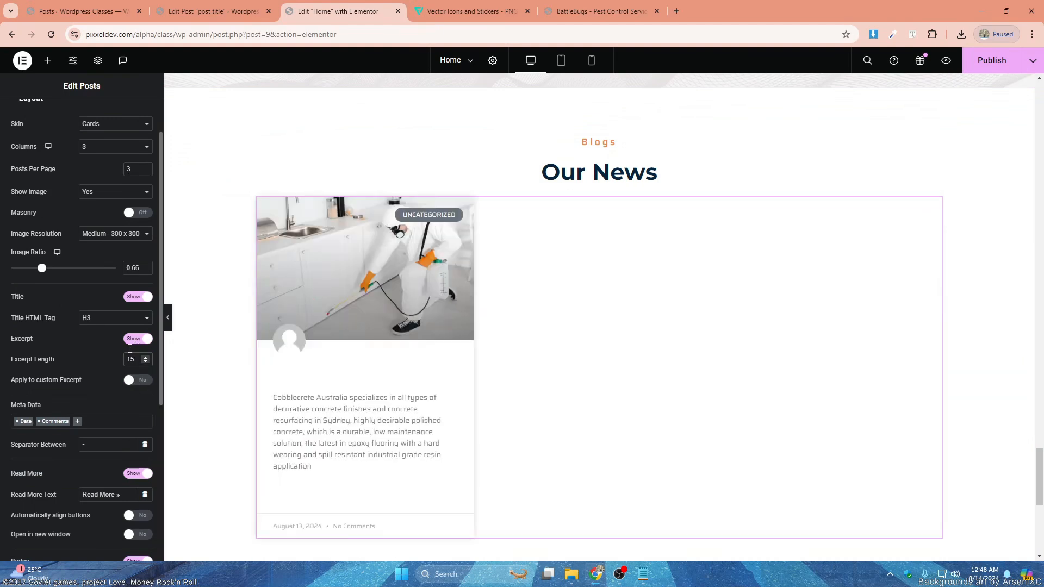
pyautogui.click(99, 291)
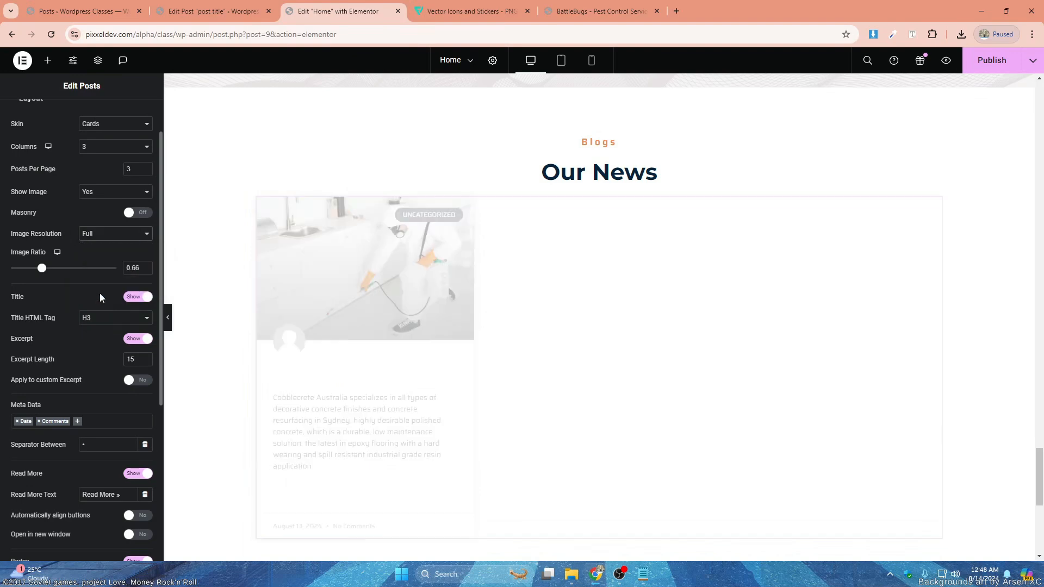
# - Hide the badge and the avatar on the post cards
pyautogui.scroll(-3, 133, 420)
pyautogui.click(146, 399)
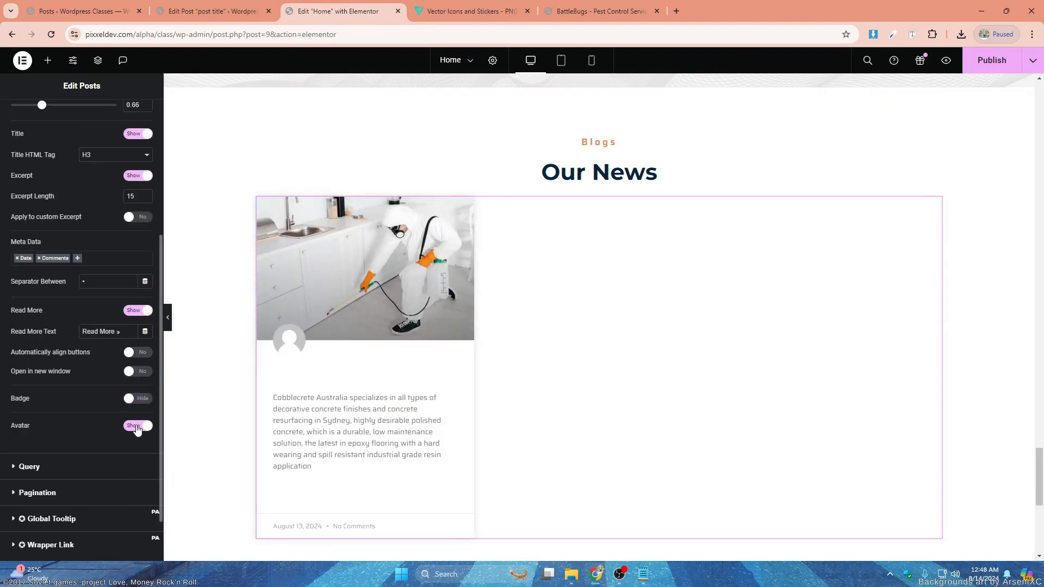
pyautogui.click(136, 426)
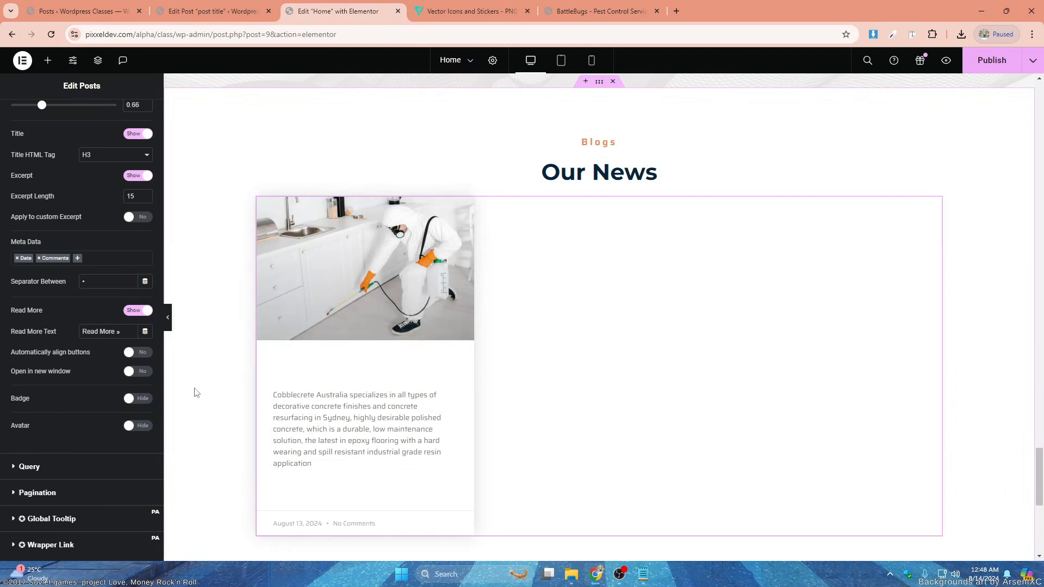
pyautogui.click(137, 426)
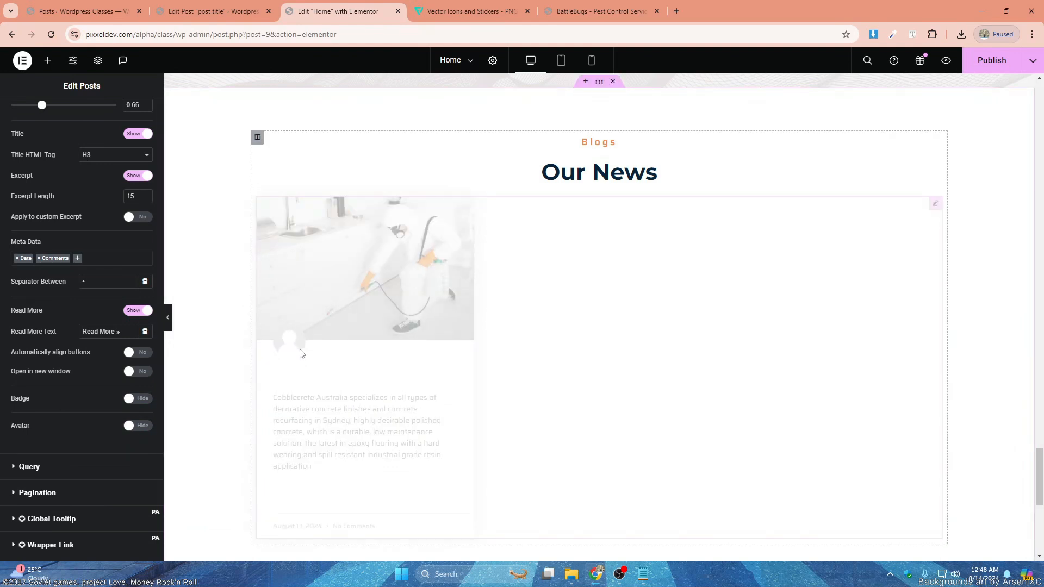
pyautogui.scroll(-1, 65, 401)
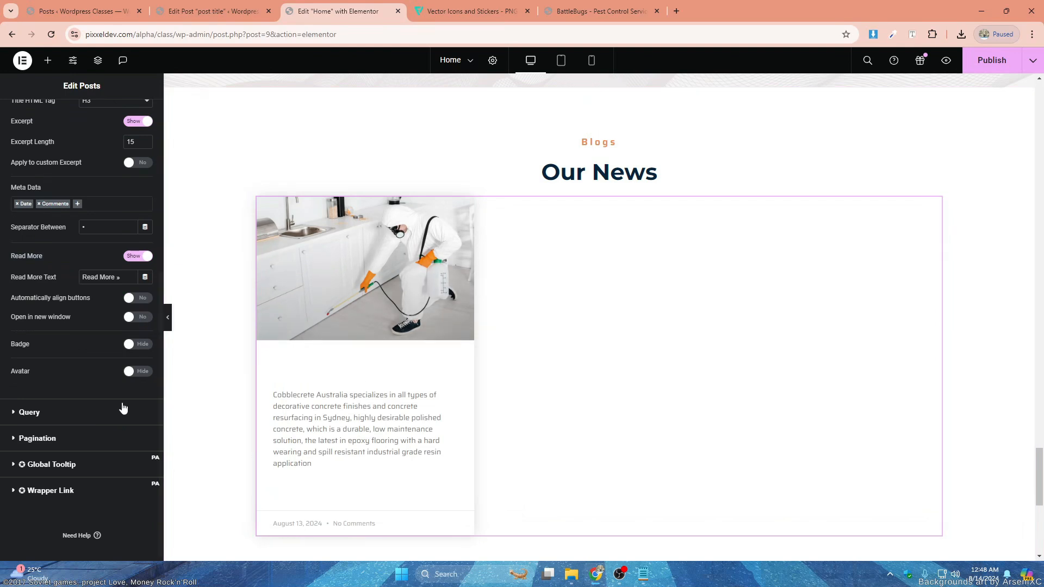
pyautogui.scroll(5, 96, 171)
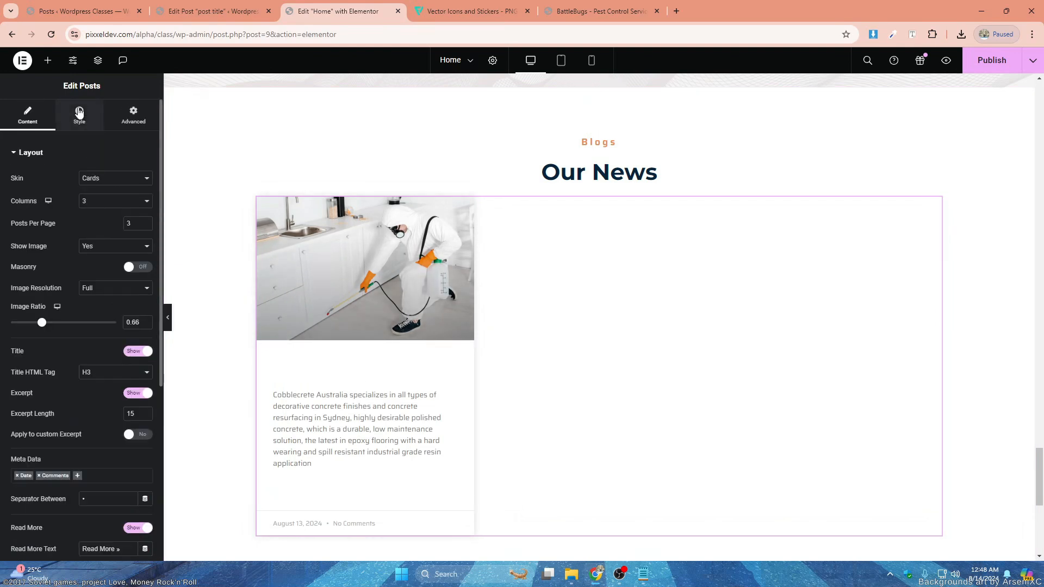
# - Set the post title's color to the global Primary color and its typography to the global H4 font
pyautogui.click(79, 112)
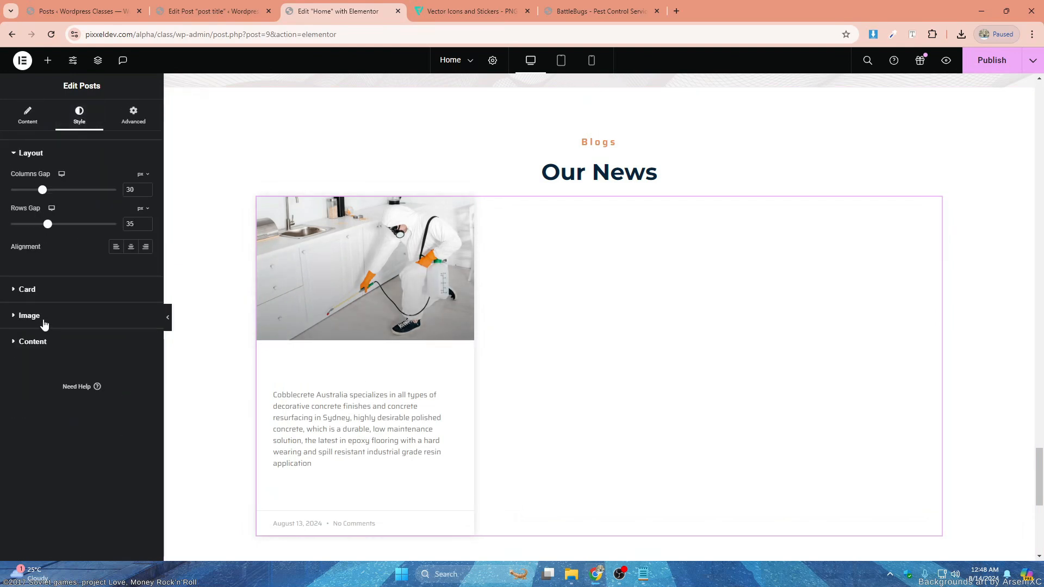
pyautogui.click(33, 341)
pyautogui.click(131, 271)
pyautogui.click(44, 320)
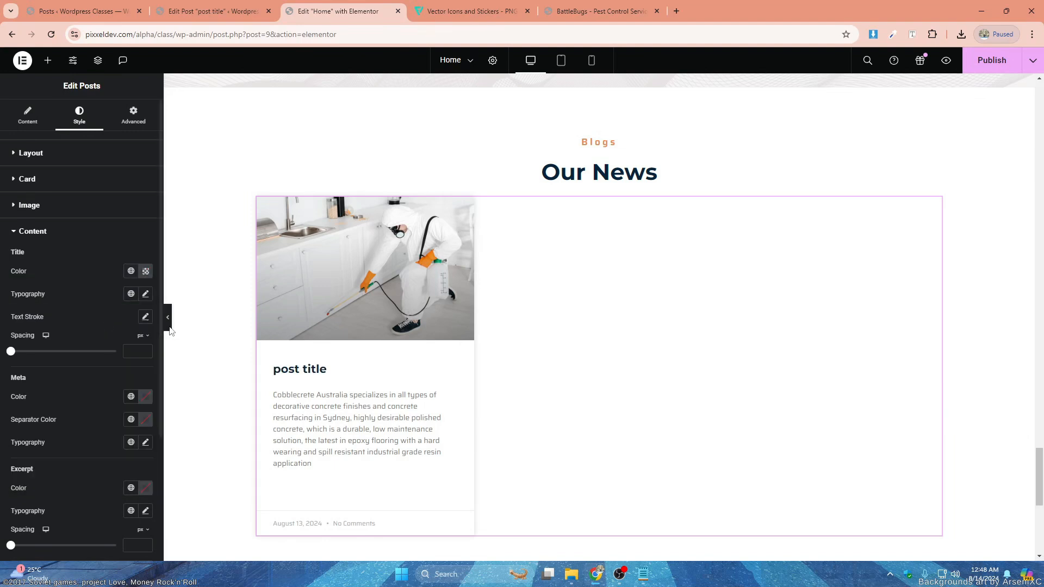
pyautogui.click(131, 293)
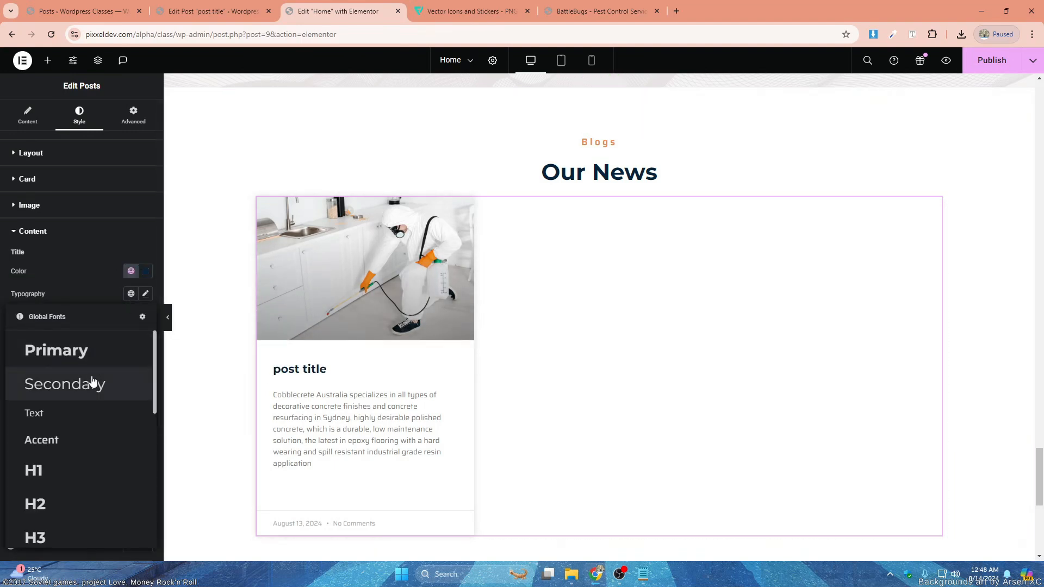
pyautogui.scroll(-3, 76, 436)
pyautogui.click(67, 409)
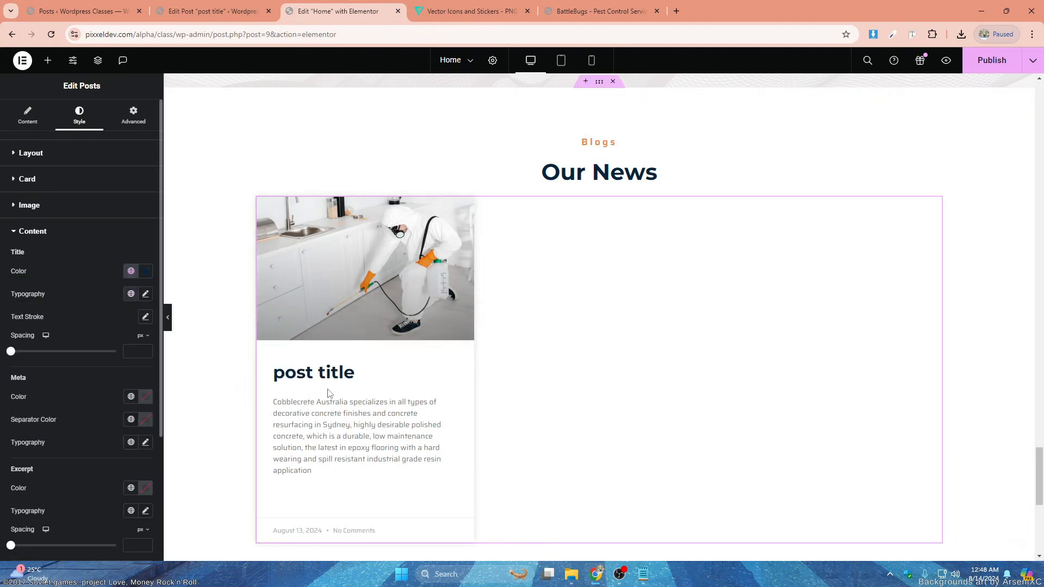
pyautogui.click(130, 293)
pyautogui.scroll(-3, 76, 433)
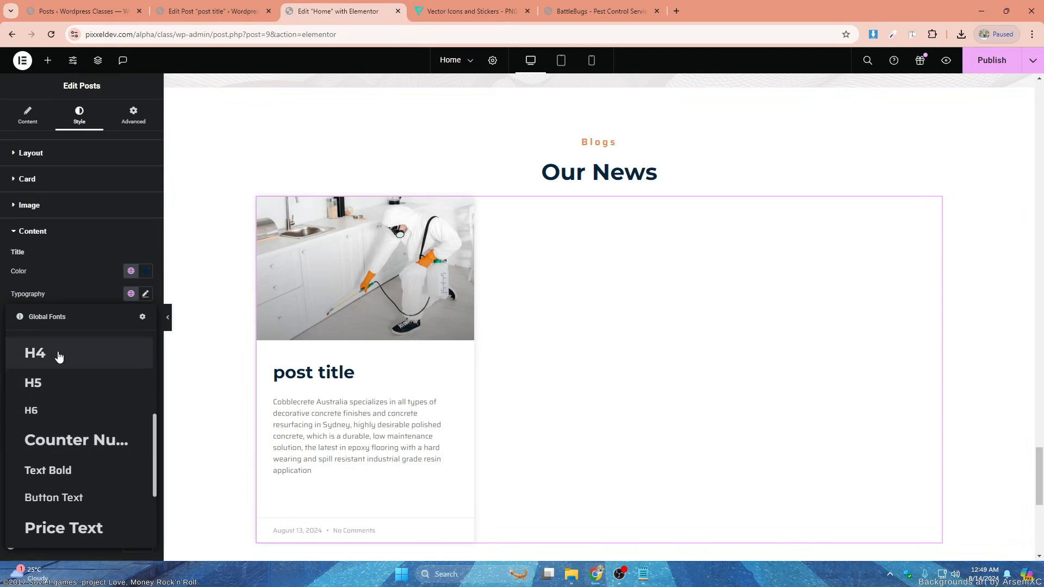
pyautogui.click(61, 354)
# - Set the post excerpt's color to the global Primary color and its typography to the global Text font
pyautogui.scroll(-1, 47, 387)
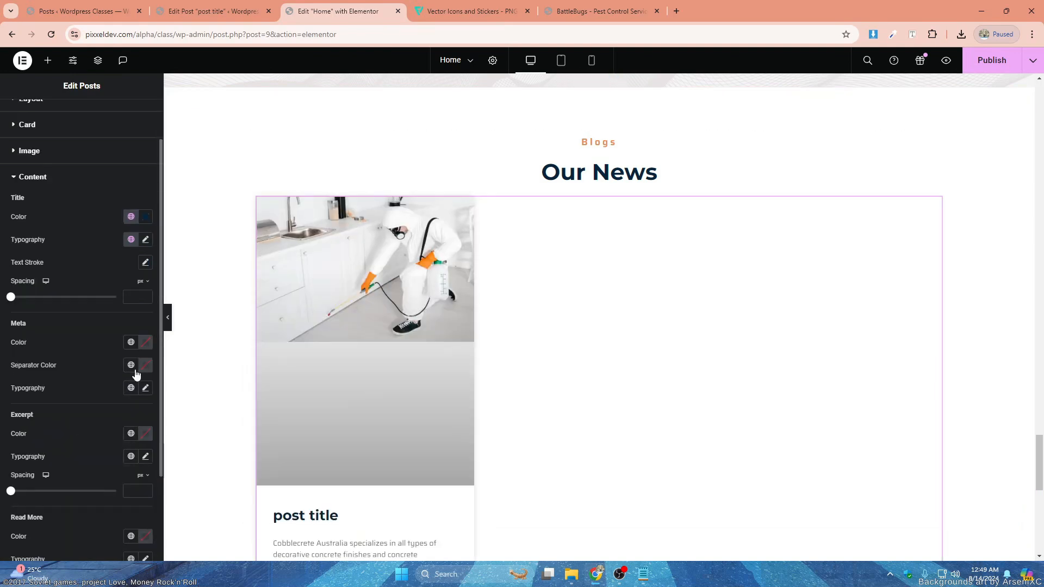
pyautogui.scroll(-2, 57, 388)
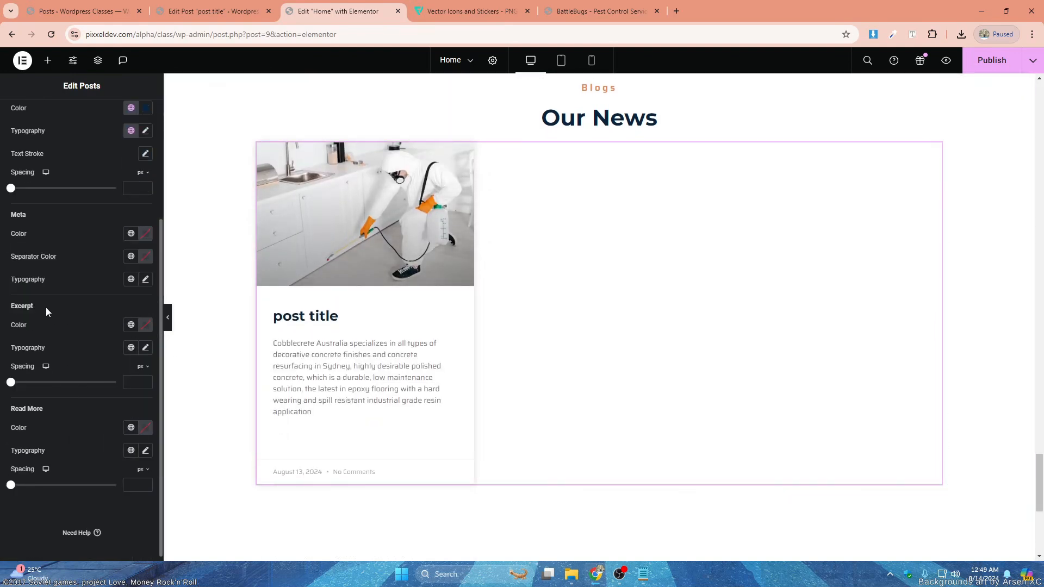
pyautogui.click(132, 326)
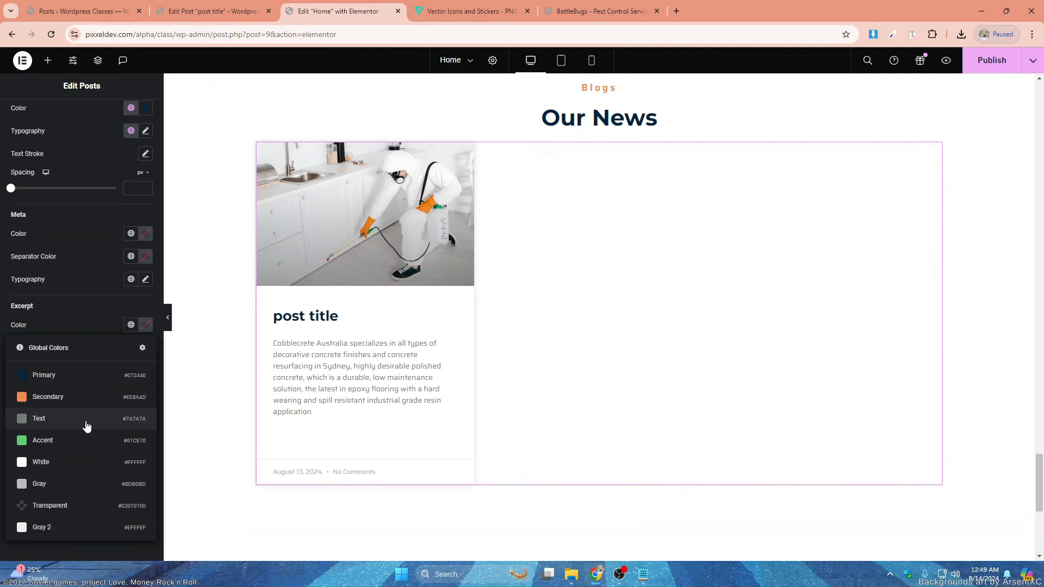
pyautogui.click(84, 375)
pyautogui.click(131, 349)
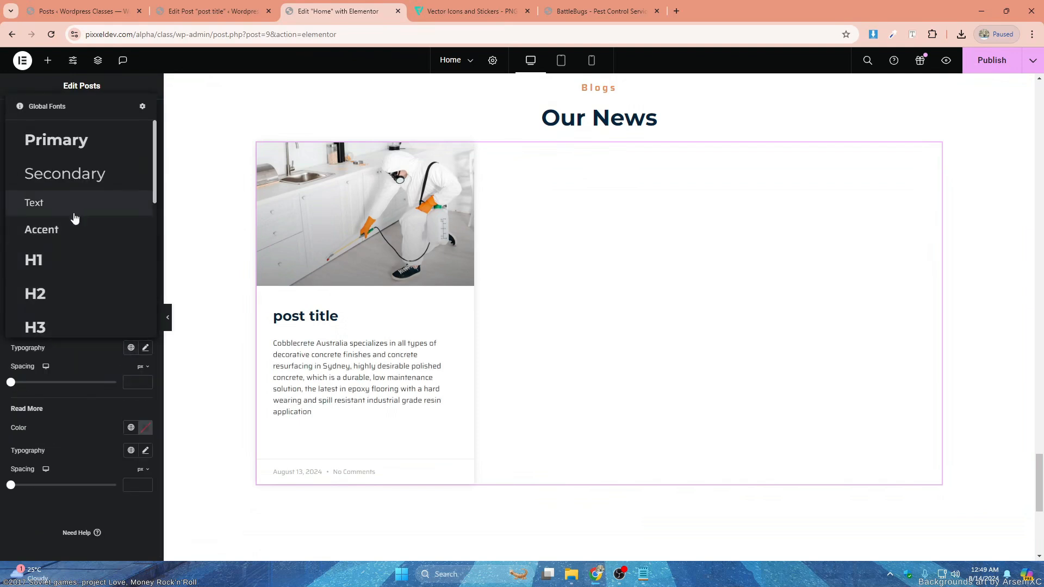
pyautogui.click(72, 210)
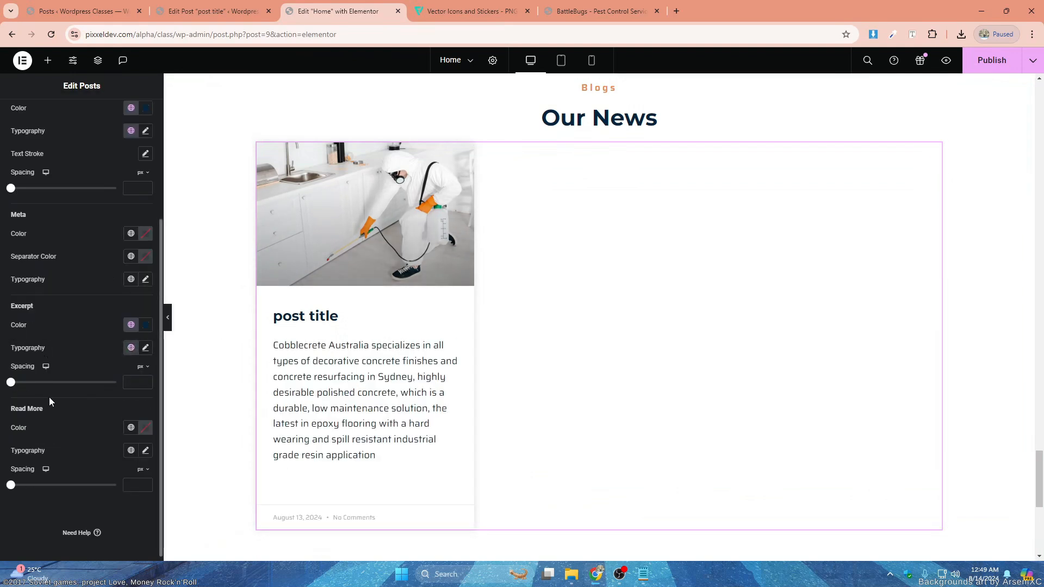
# - Set the Read More link's color to the global Secondary orange and its typography to the global Accent font
pyautogui.scroll(-1, 74, 410)
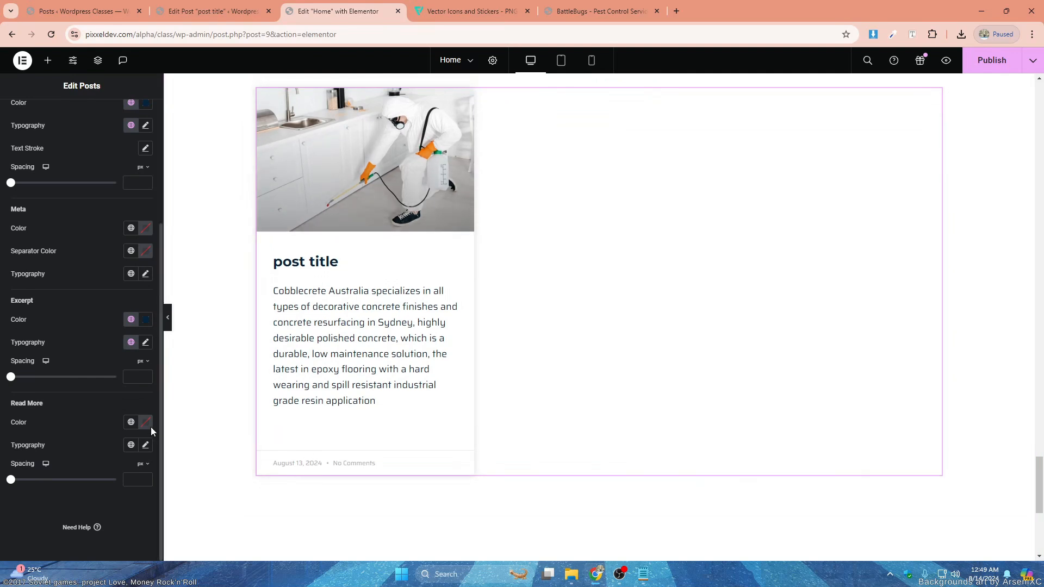
pyautogui.click(131, 422)
pyautogui.click(41, 274)
pyautogui.click(130, 445)
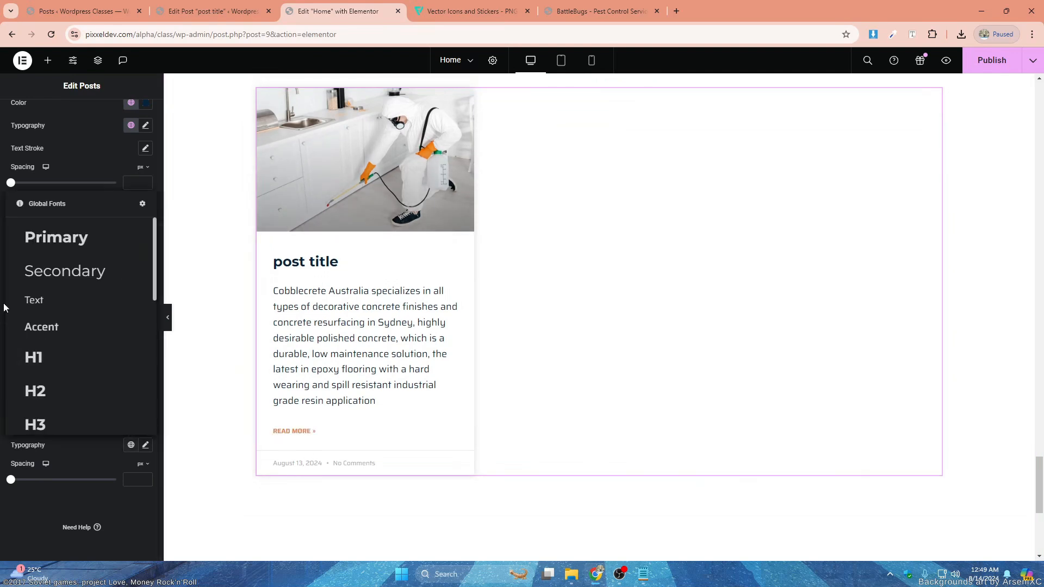
pyautogui.click(70, 337)
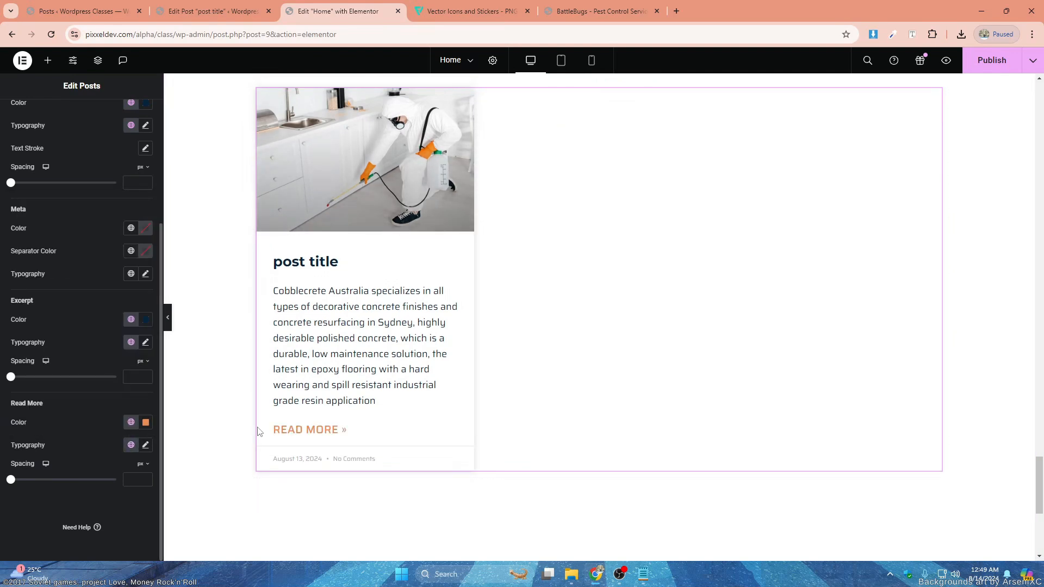
# - Set the post title's spacing to about 11 px and the post image's spacing to 0 px
pyautogui.scroll(1, 324, 430)
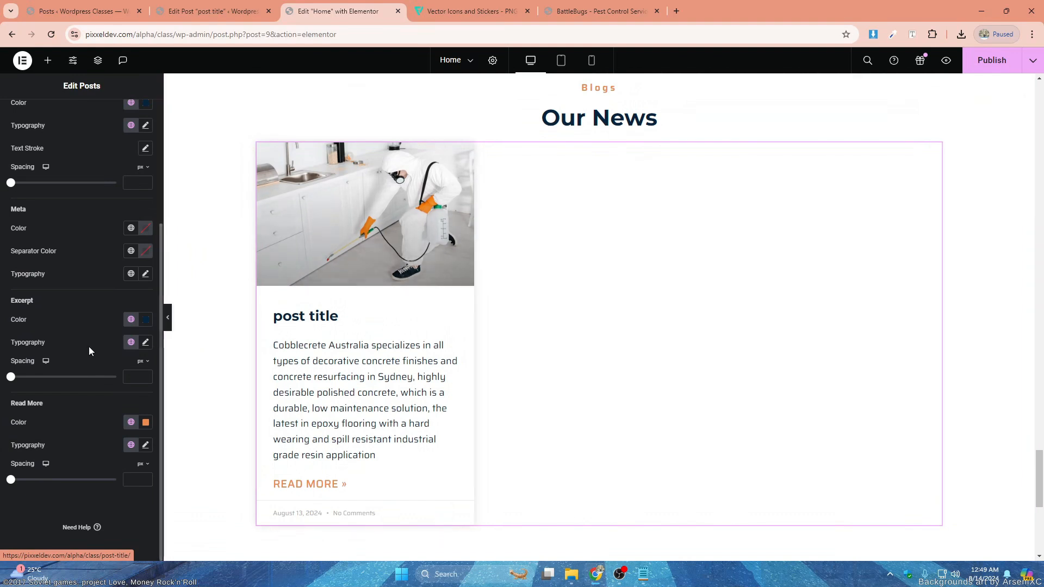
pyautogui.scroll(3, 89, 350)
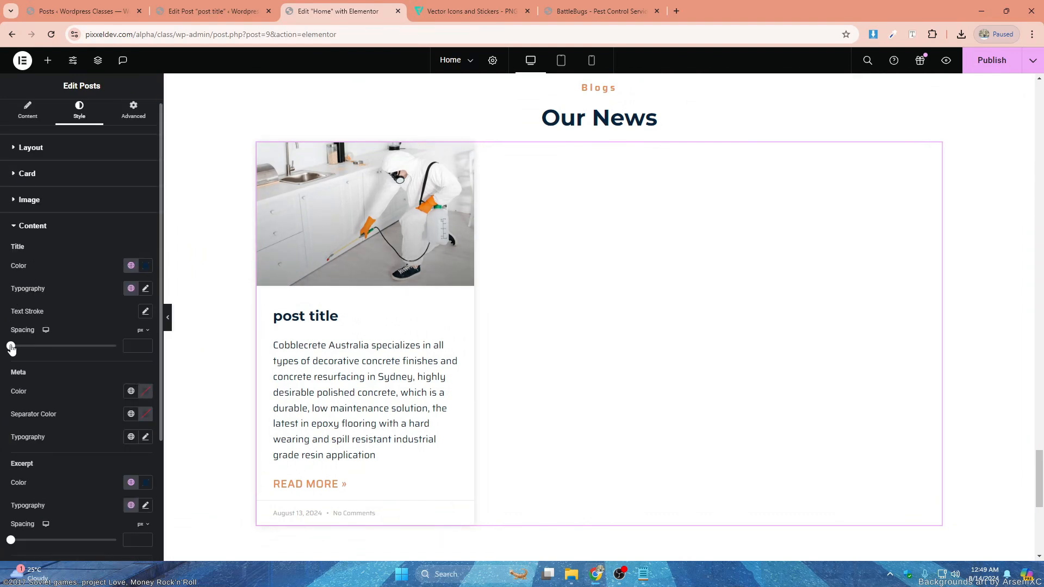
pyautogui.moveTo(11, 346); pyautogui.dragTo(21, 352)
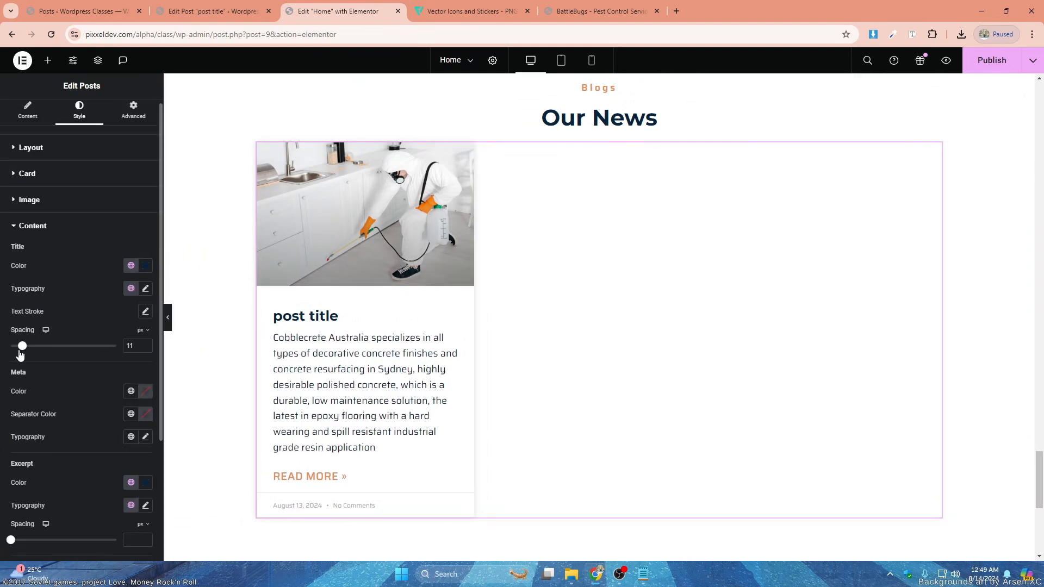
pyautogui.click(48, 205)
pyautogui.moveTo(31, 244); pyautogui.dragTo(10, 243)
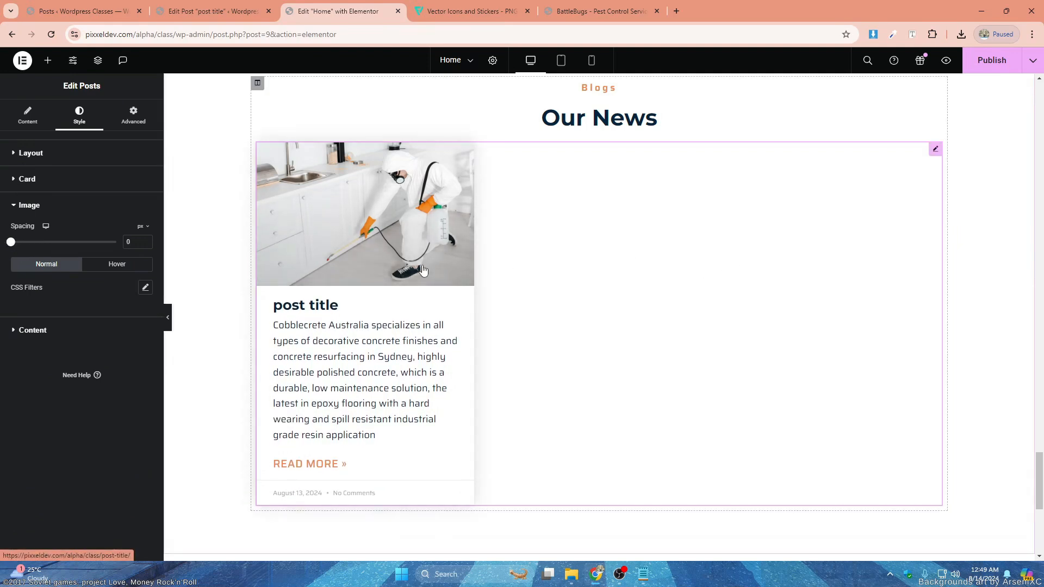
# - Publish the home page with the styled Our News section
pyautogui.scroll(3, 793, 242)
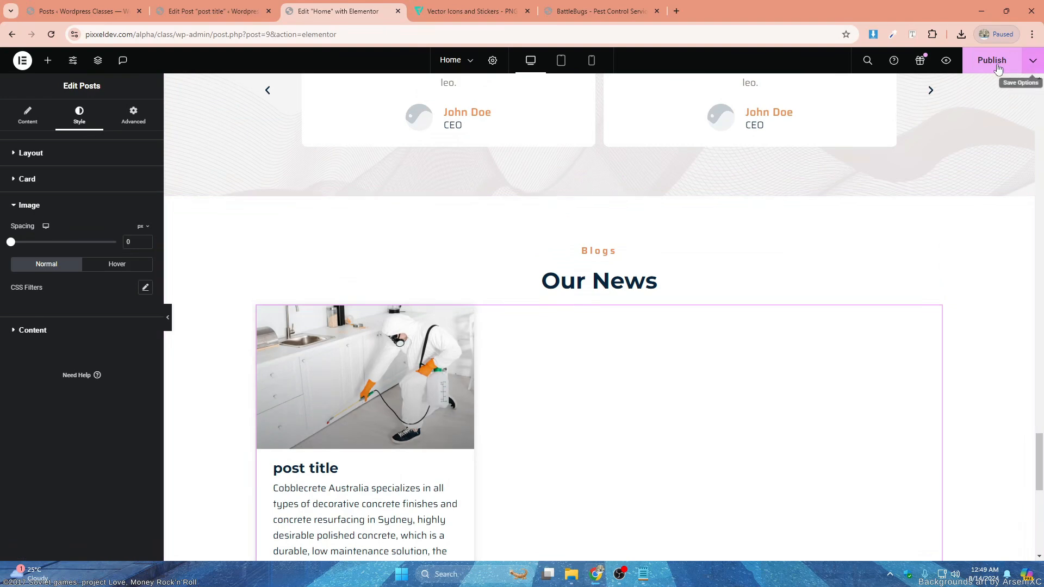
pyautogui.click(993, 60)
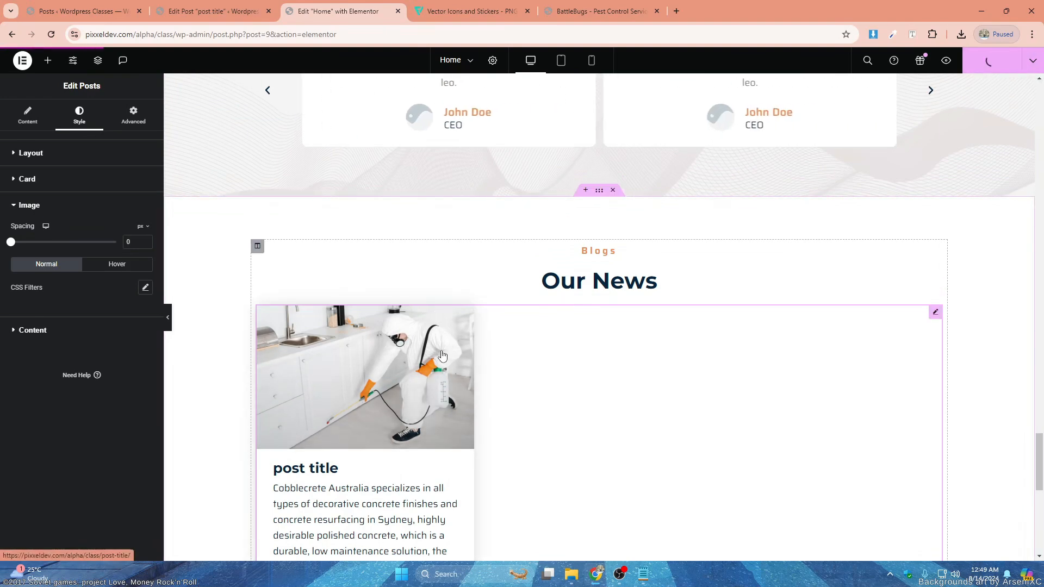
pyautogui.scroll(-3, 435, 316)
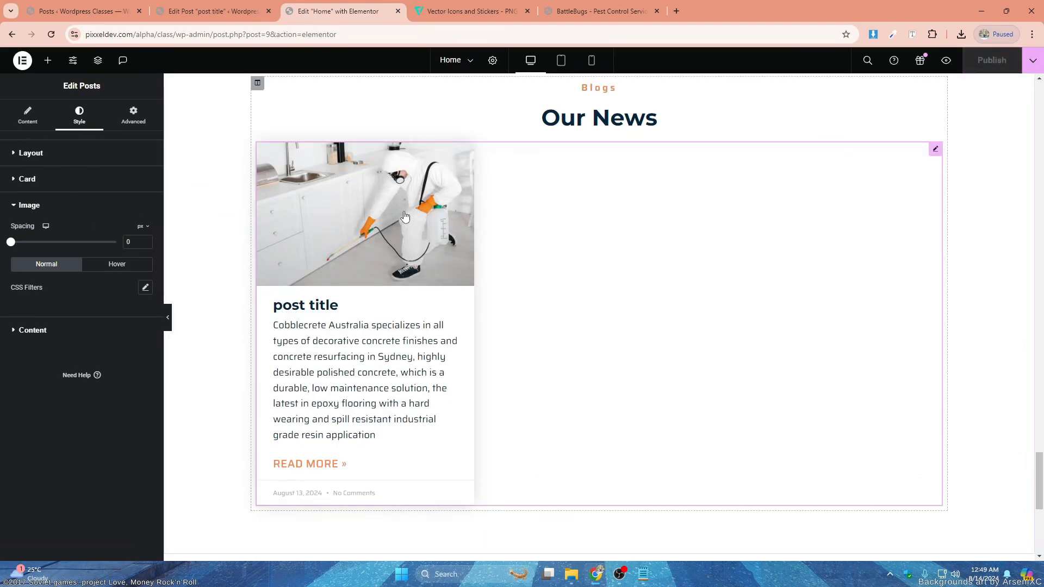
# - Round the post cards with a 10 px border radius and preview them without the editing panel
pyautogui.click(31, 121)
pyautogui.scroll(-7, 103, 288)
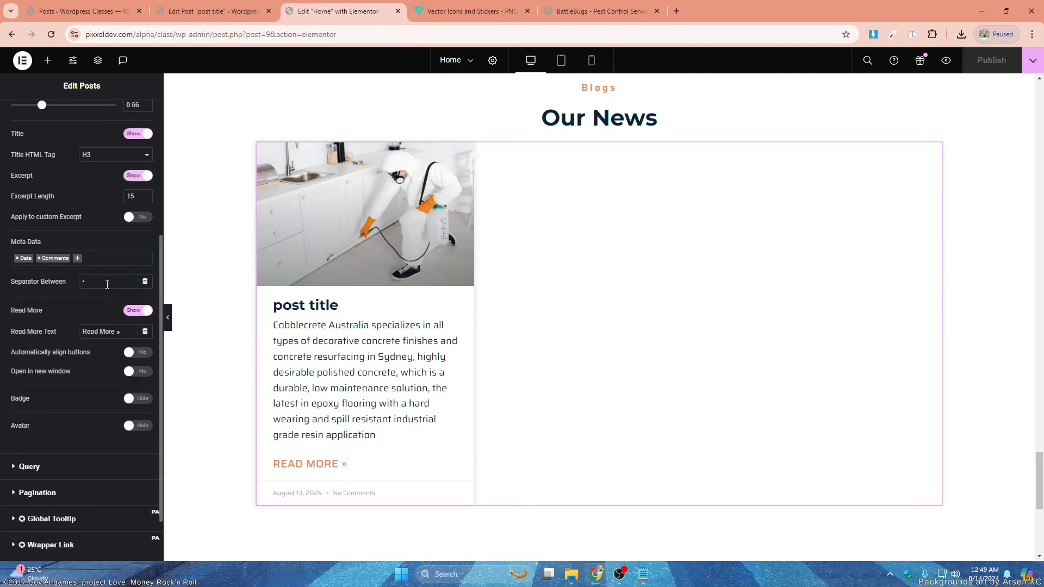
pyautogui.scroll(7, 96, 340)
pyautogui.click(81, 124)
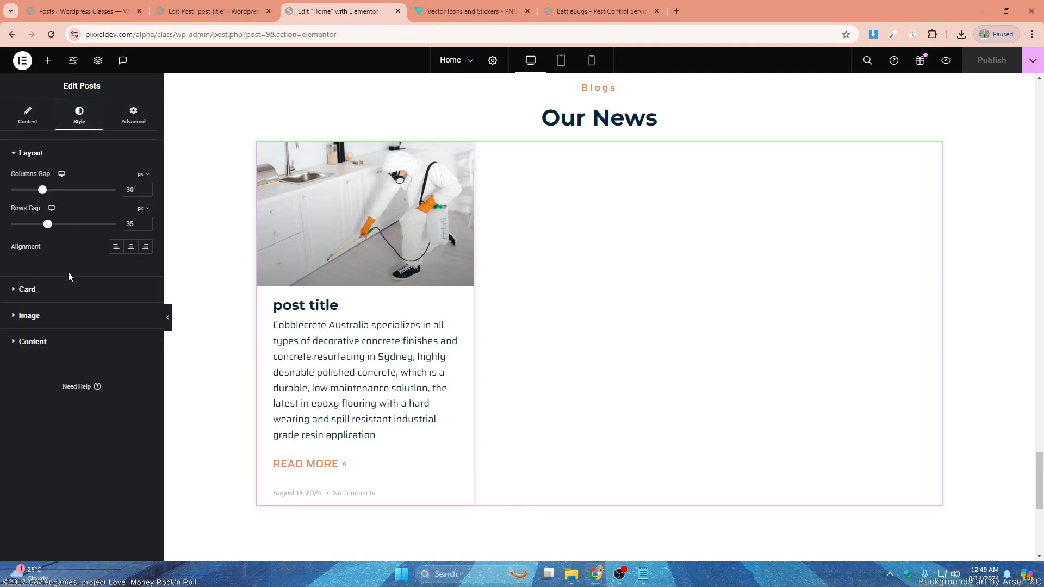
pyautogui.click(44, 290)
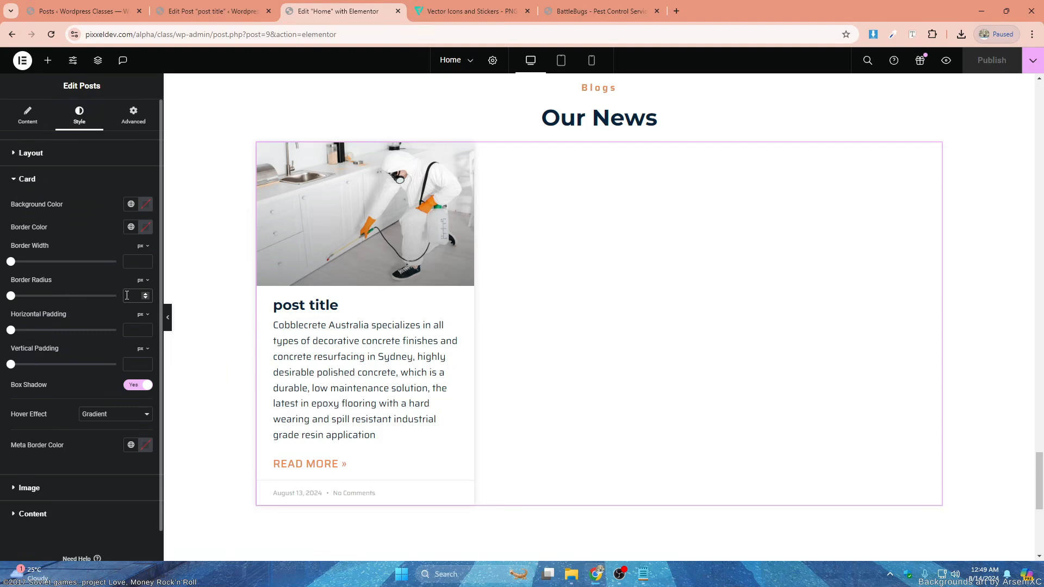
pyautogui.click(130, 295)
pyautogui.write('10')
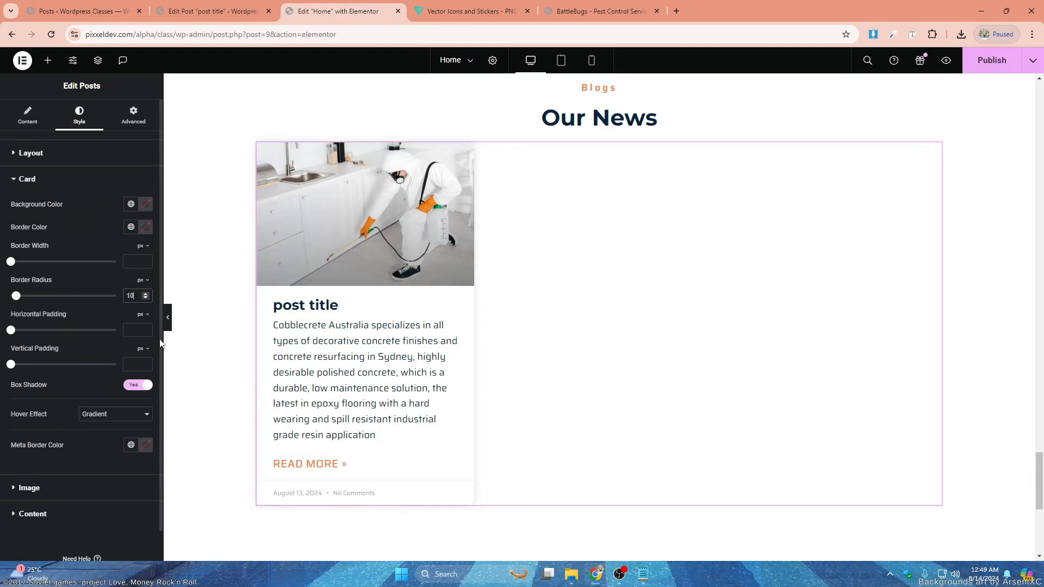
pyautogui.click(169, 318)
pyautogui.scroll(-1, 215, 483)
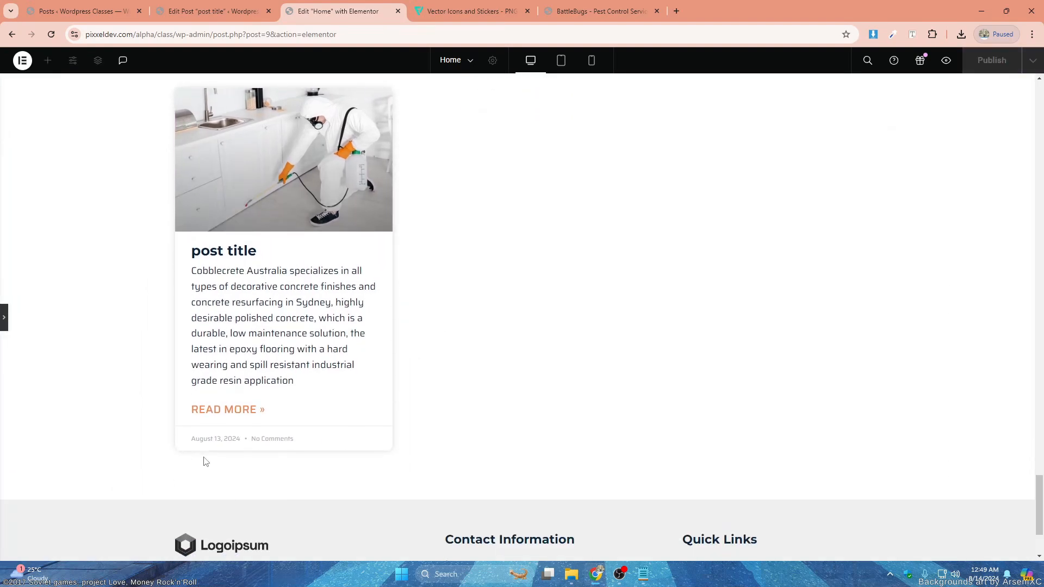
# - Set the border radius of the image beside the Frequently Ask Questions list to 10 px on all corners
pyautogui.scroll(6, 410, 363)
pyautogui.scroll(2, 506, 343)
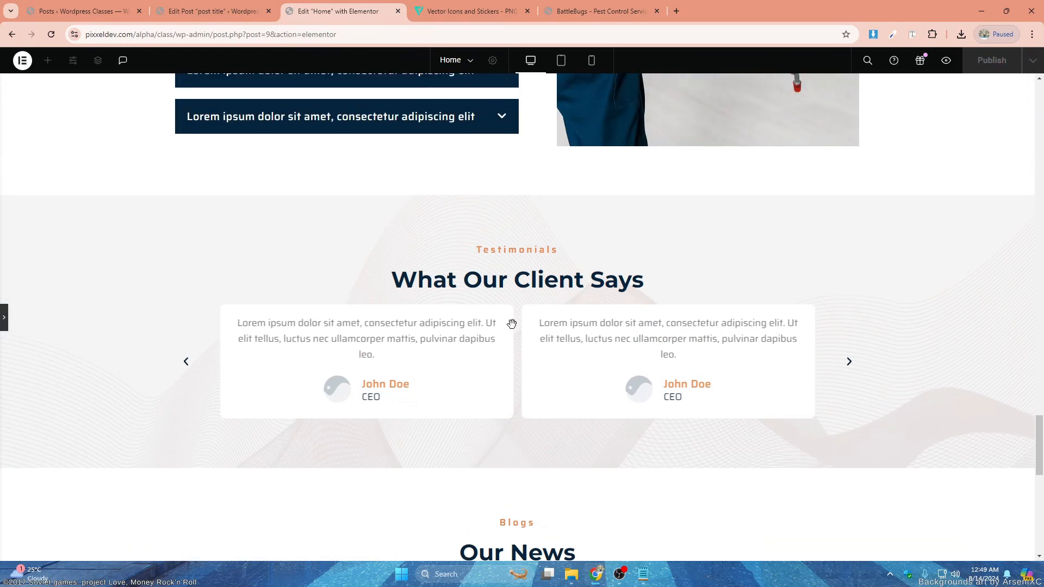
pyautogui.scroll(3, 522, 326)
pyautogui.scroll(1, 124, 343)
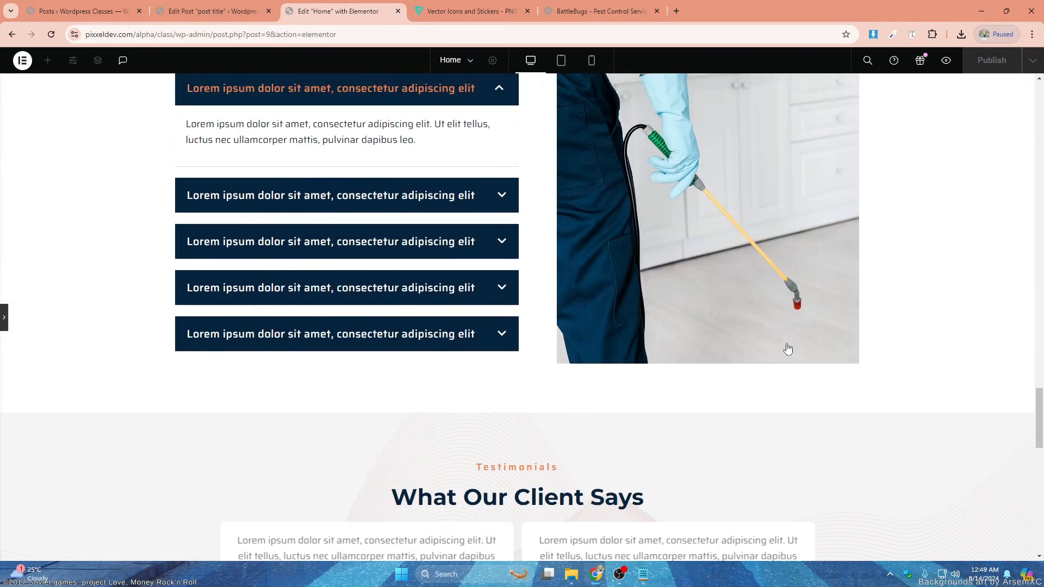
pyautogui.click(763, 317)
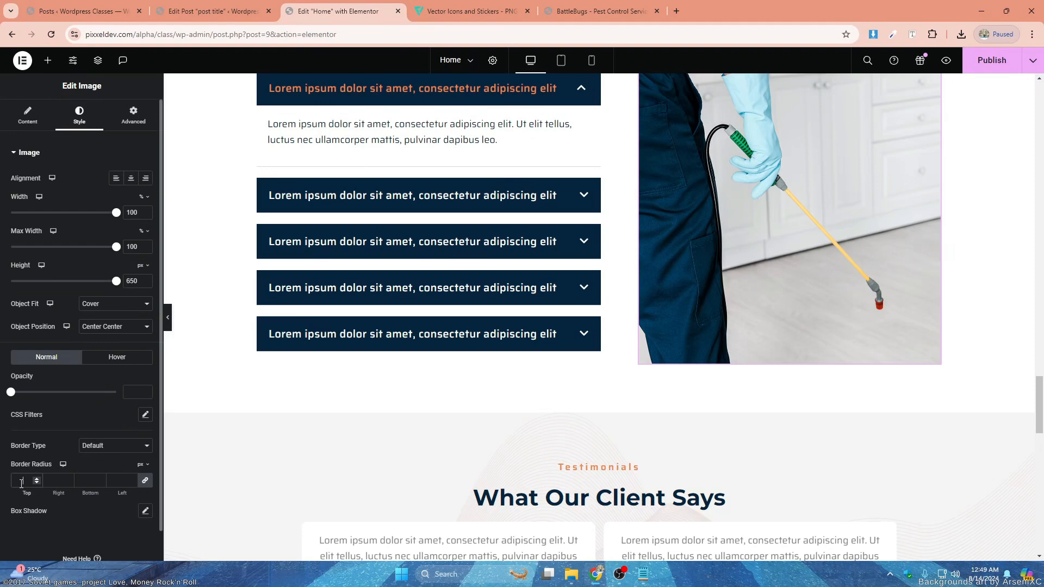
pyautogui.scroll(3, 413, 370)
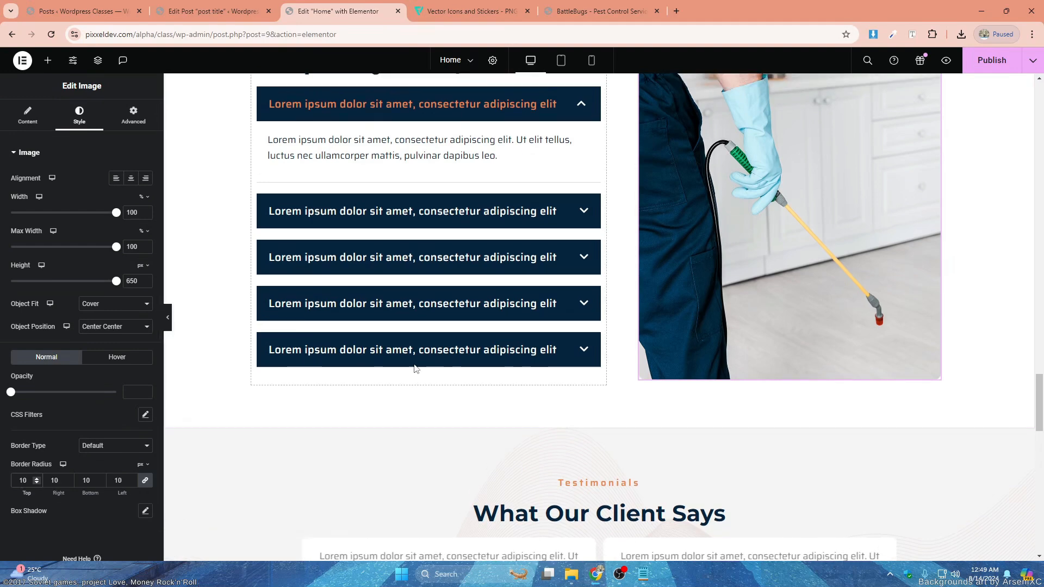
# - Examine the FAQ toggle's title, icon and content style settings, and review the contact and services sections above it
pyautogui.click(596, 247)
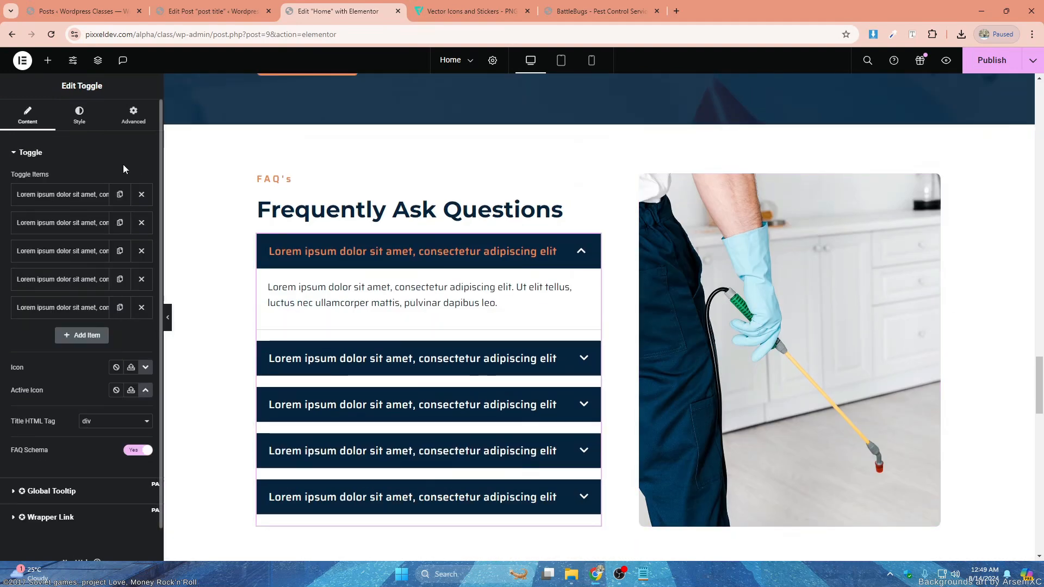
pyautogui.click(90, 129)
pyautogui.click(50, 310)
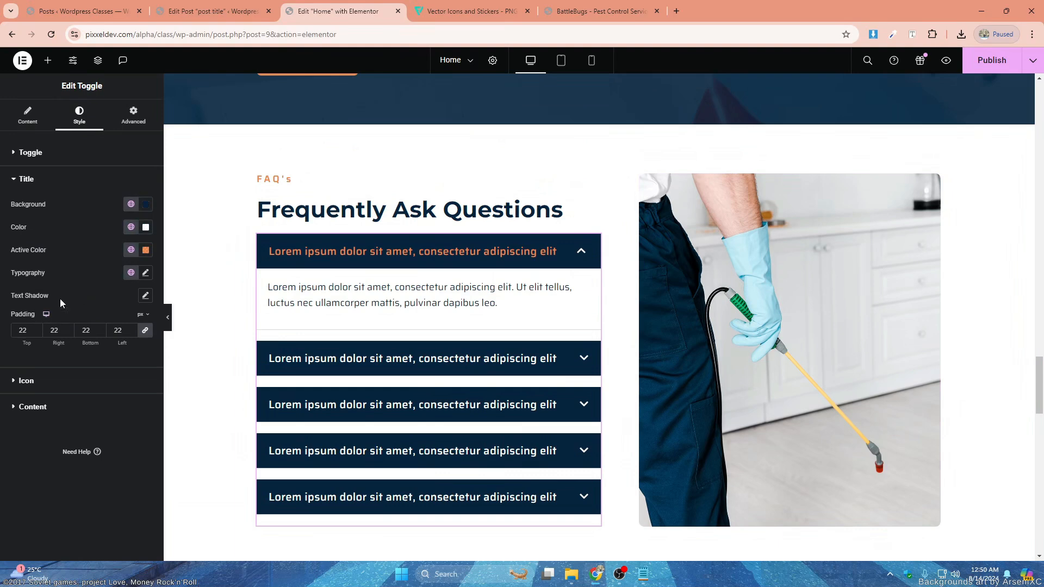
pyautogui.click(46, 375)
pyautogui.click(39, 358)
pyautogui.scroll(4, 353, 277)
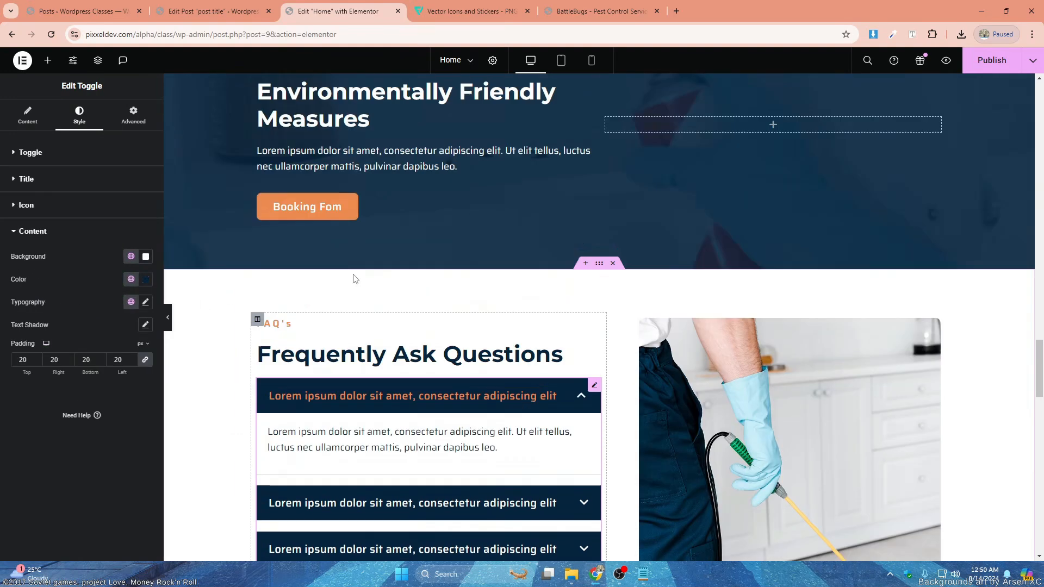
pyautogui.scroll(3, 664, 343)
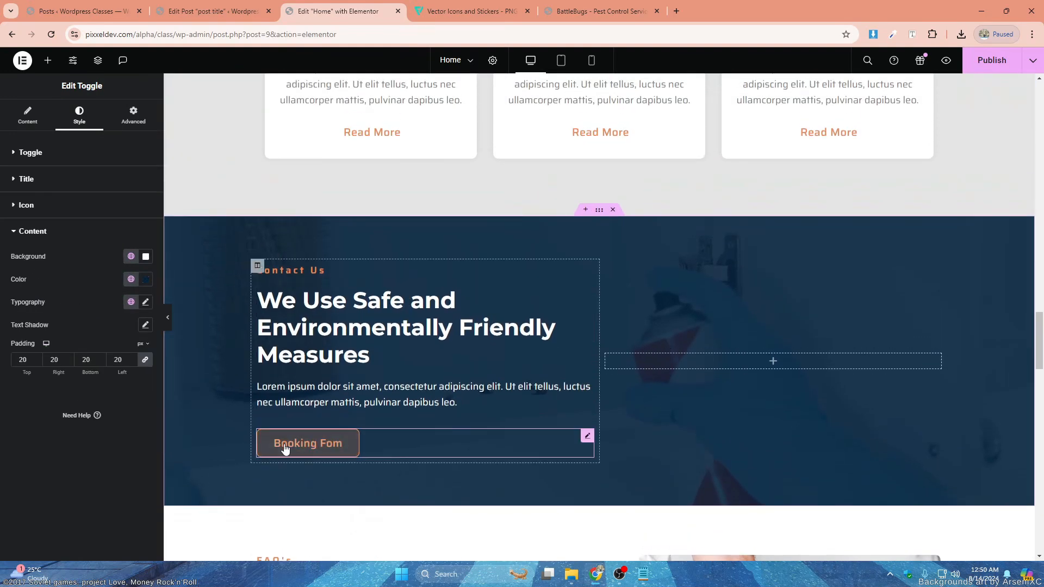
pyautogui.scroll(5, 743, 365)
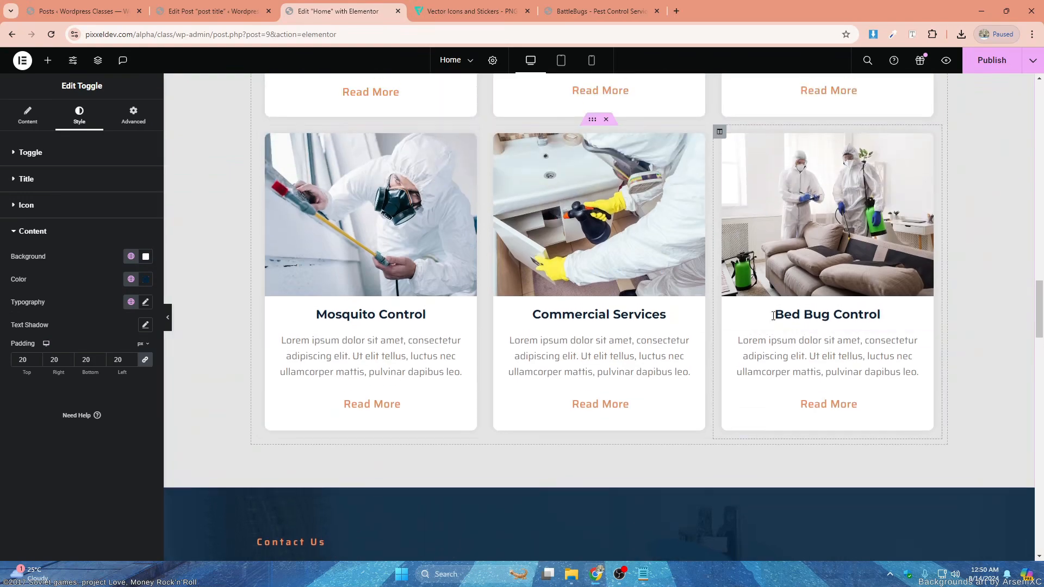
pyautogui.scroll(10, 666, 307)
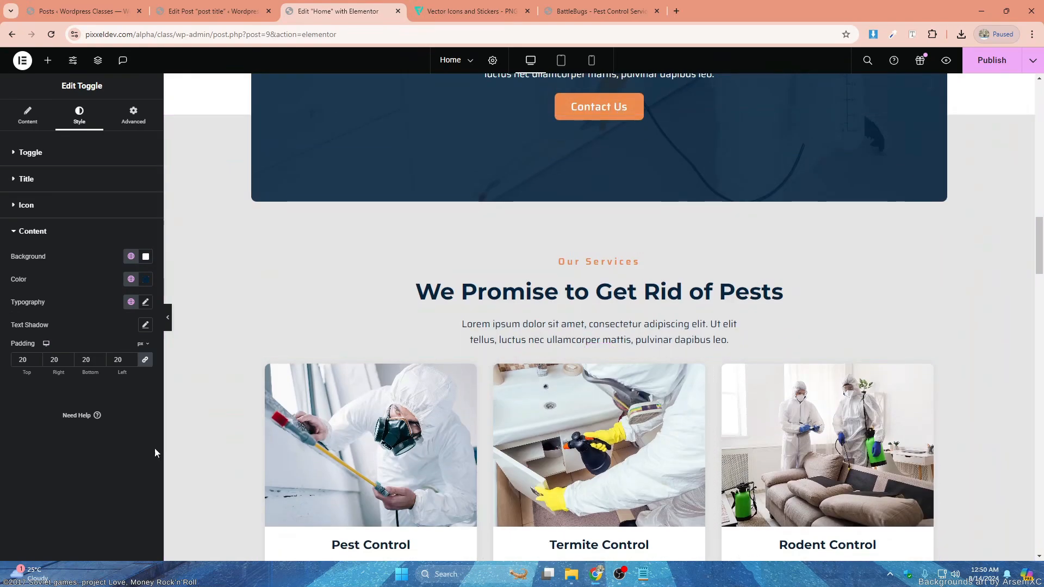
# - Publish the home page and open the live site in place of the post editing page
pyautogui.click(974, 61)
pyautogui.scroll(10, 664, 255)
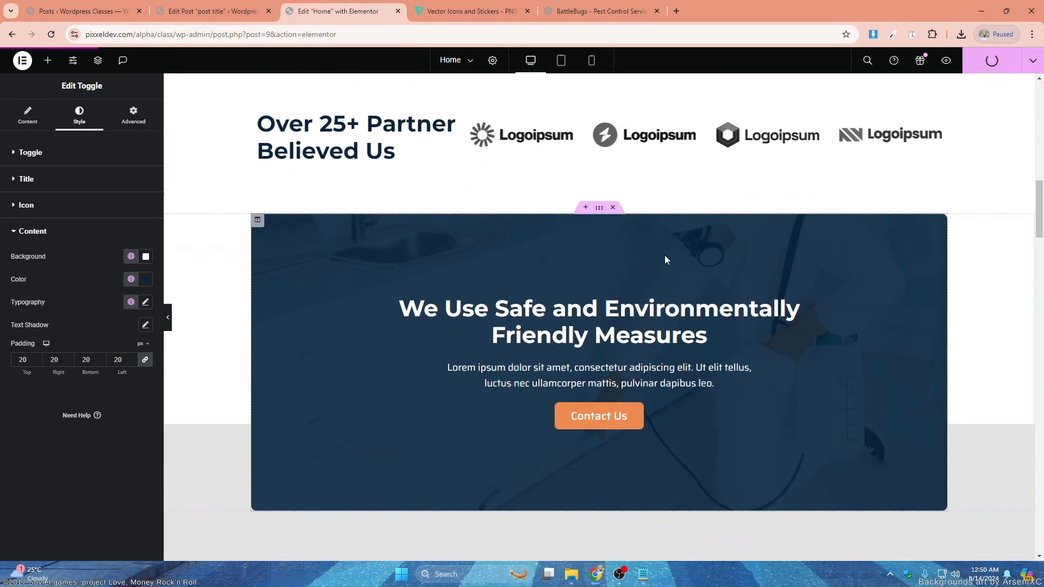
pyautogui.scroll(4, 667, 261)
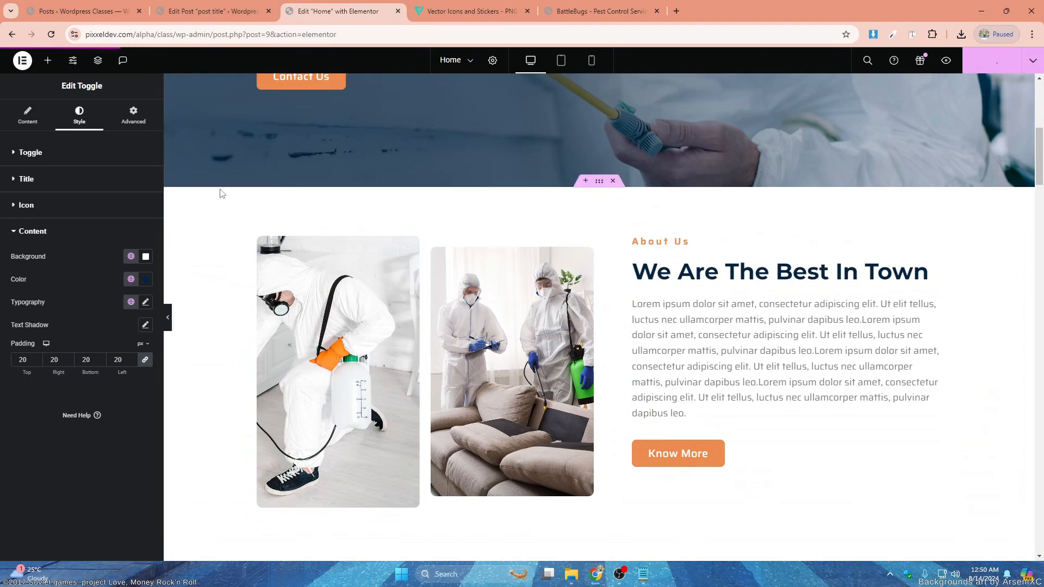
pyautogui.click(199, 6)
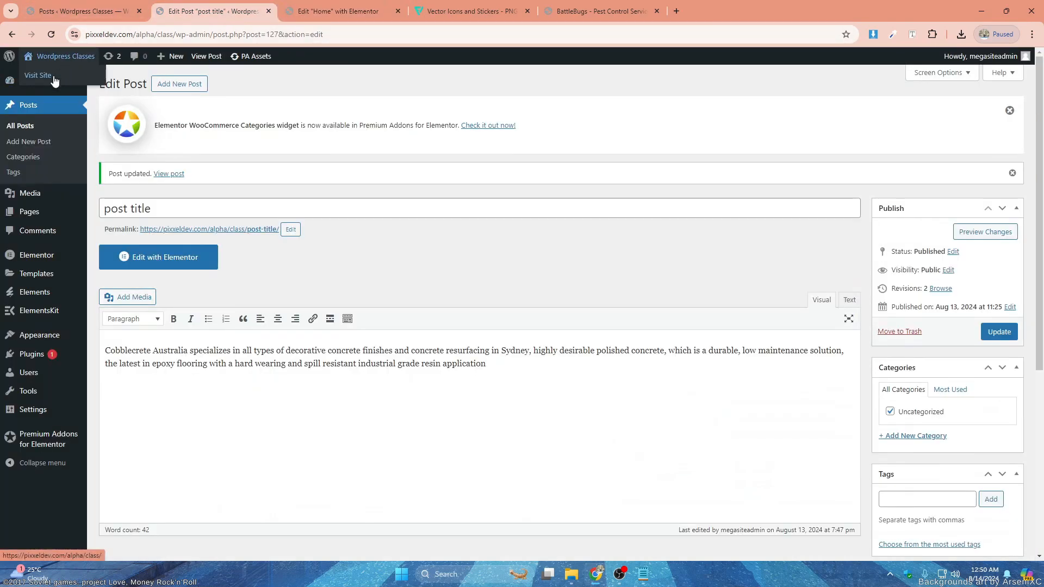
pyautogui.click(296, 7)
pyautogui.click(235, 5)
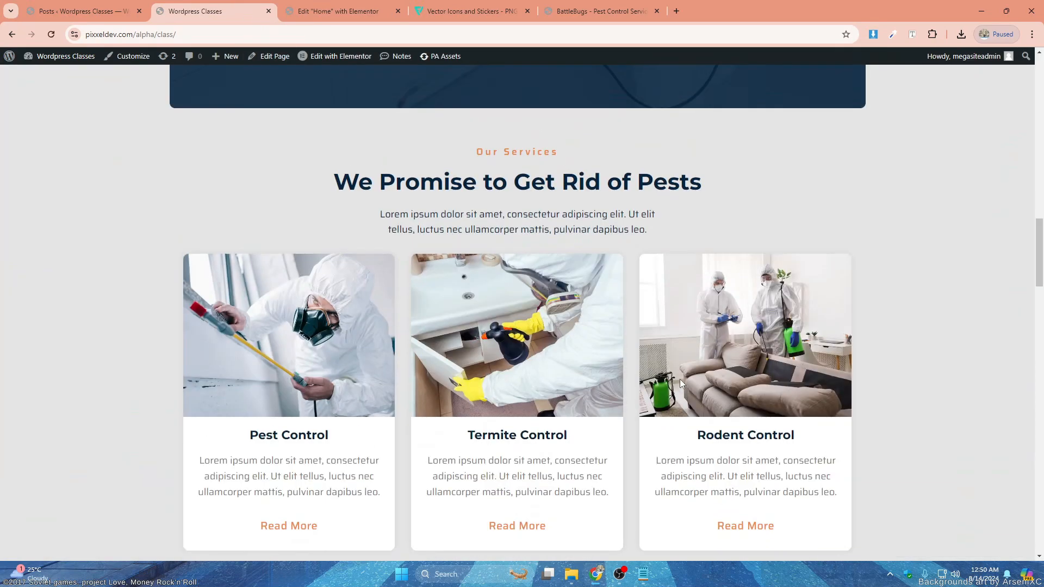
# - Examine the live home page from the header and hero through the About Us, partner logos, contact banner and Our Services sections
pyautogui.scroll(12, 680, 379)
pyautogui.scroll(10, 682, 383)
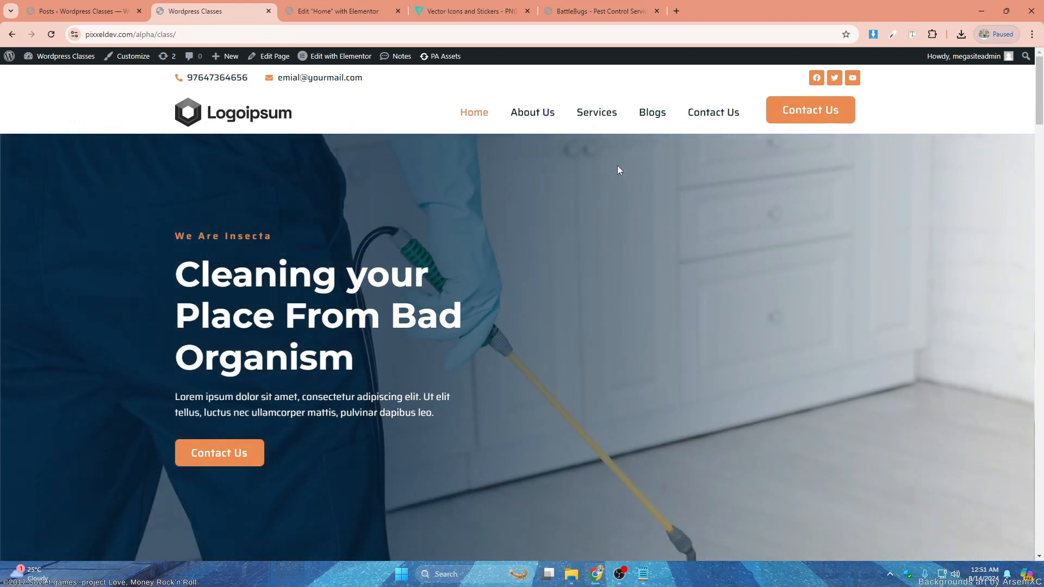
pyautogui.scroll(-6, 631, 180)
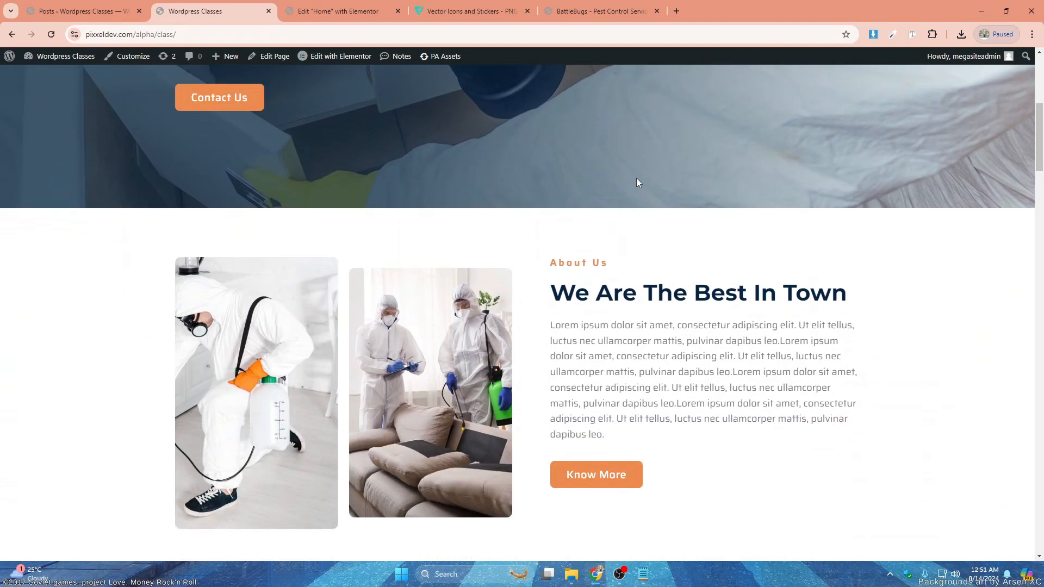
pyautogui.scroll(-3, 636, 178)
pyautogui.scroll(2, 517, 157)
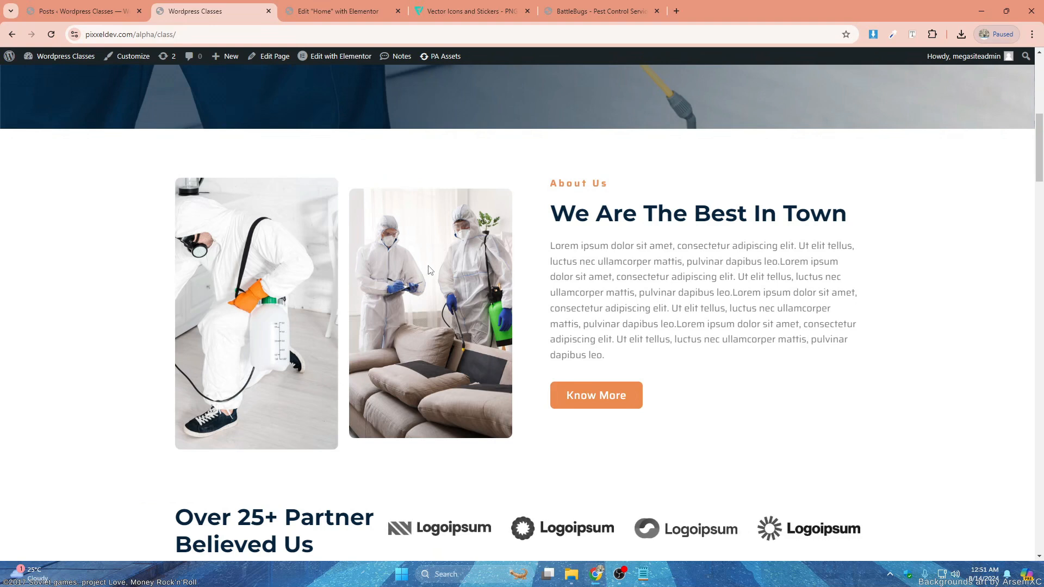
pyautogui.scroll(-3, 380, 272)
pyautogui.scroll(-10, 430, 264)
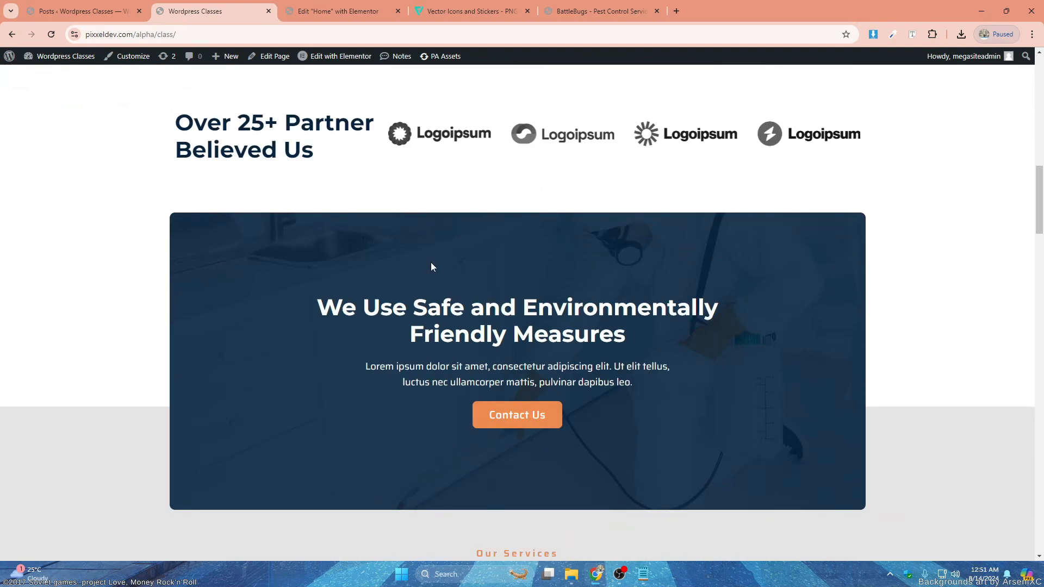
pyautogui.scroll(-2, 433, 262)
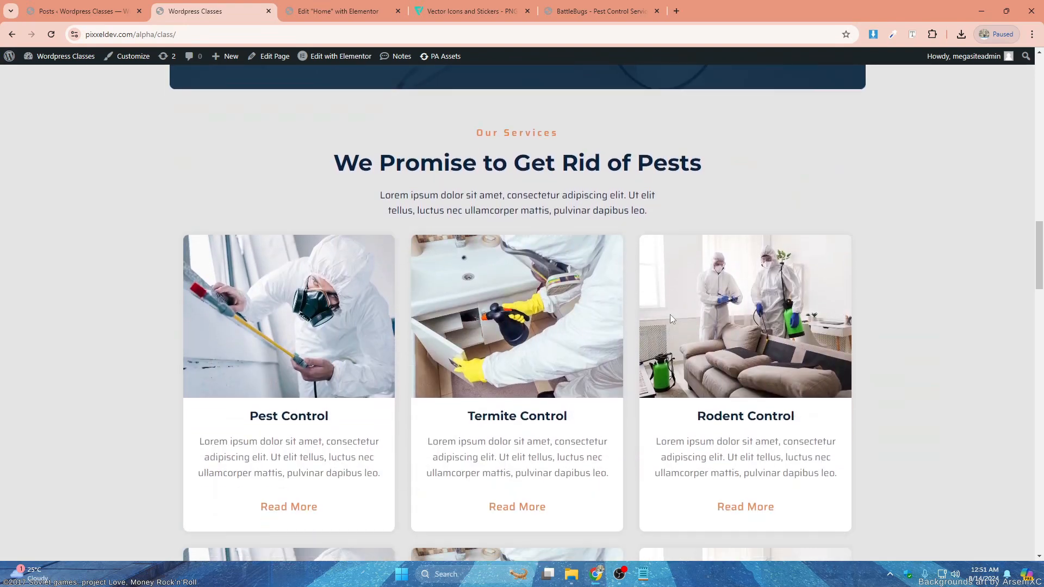
pyautogui.scroll(-1, 671, 313)
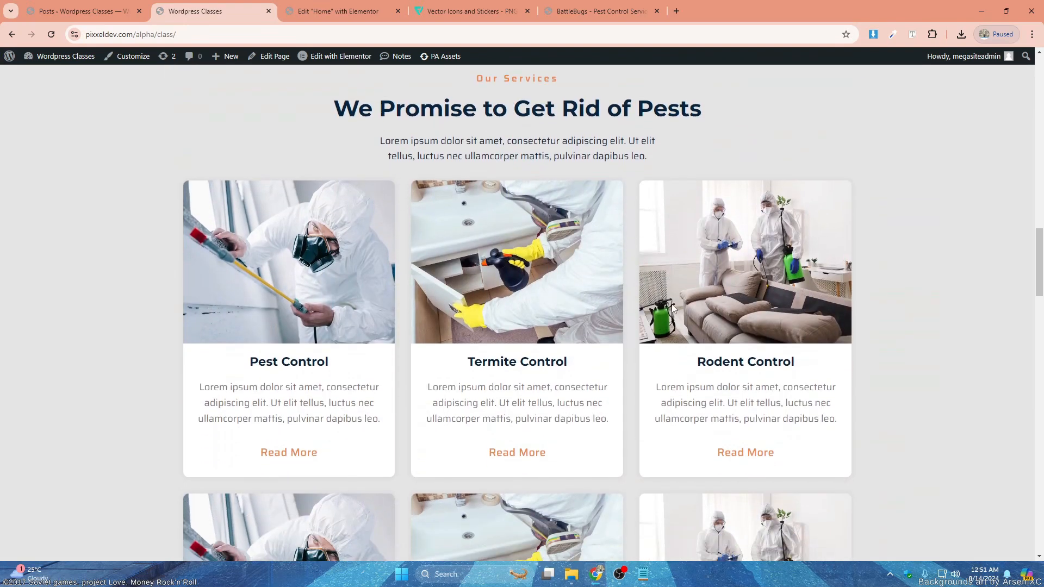
pyautogui.scroll(-1, 671, 298)
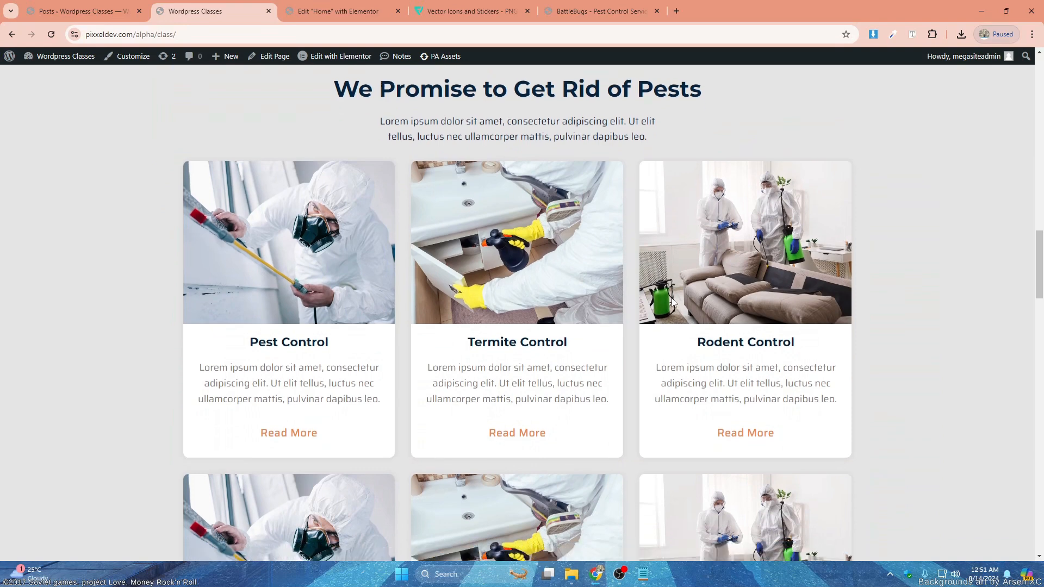
# - Return to the home page in the Elementor editor and review the service cards in the Our Services section
pyautogui.hotkey('ctrl', 'Tab')
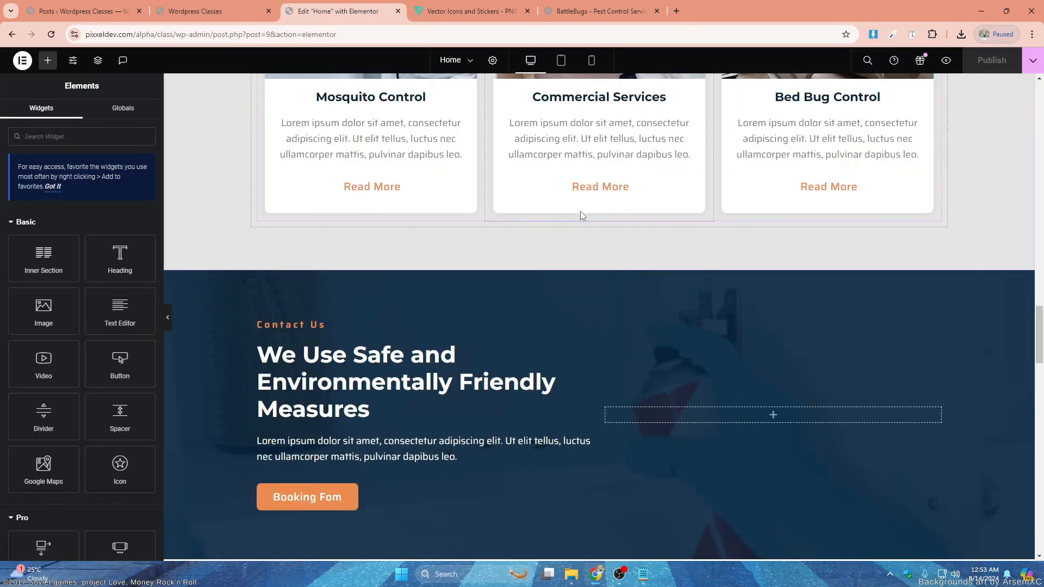
pyautogui.scroll(4, 694, 249)
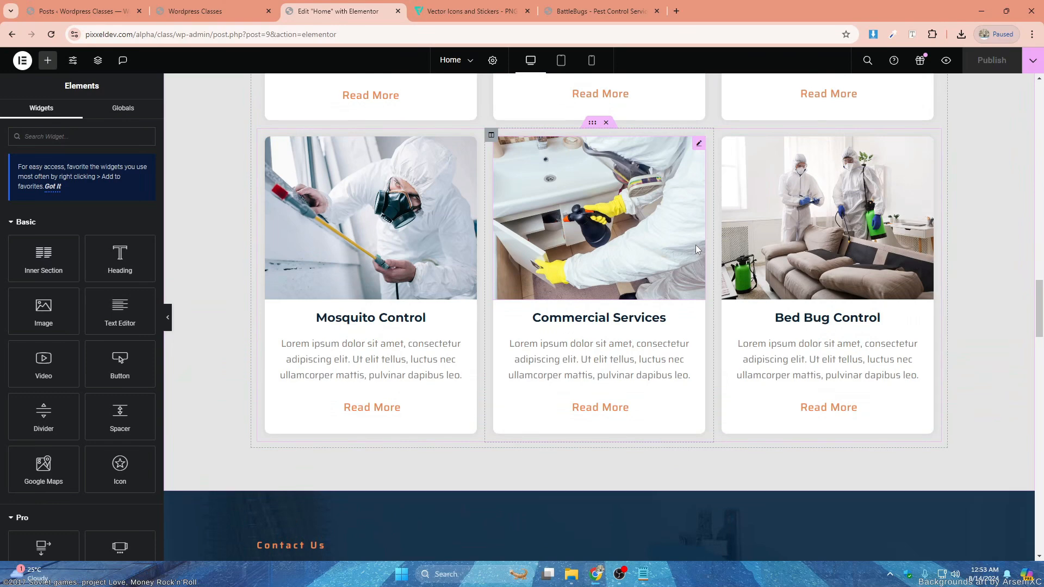
pyautogui.scroll(4, 697, 251)
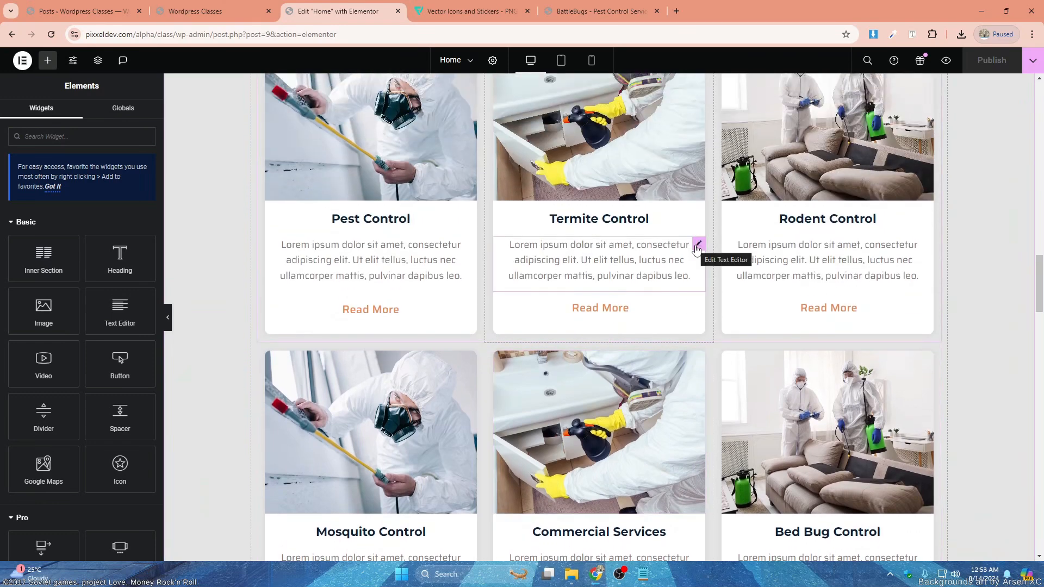